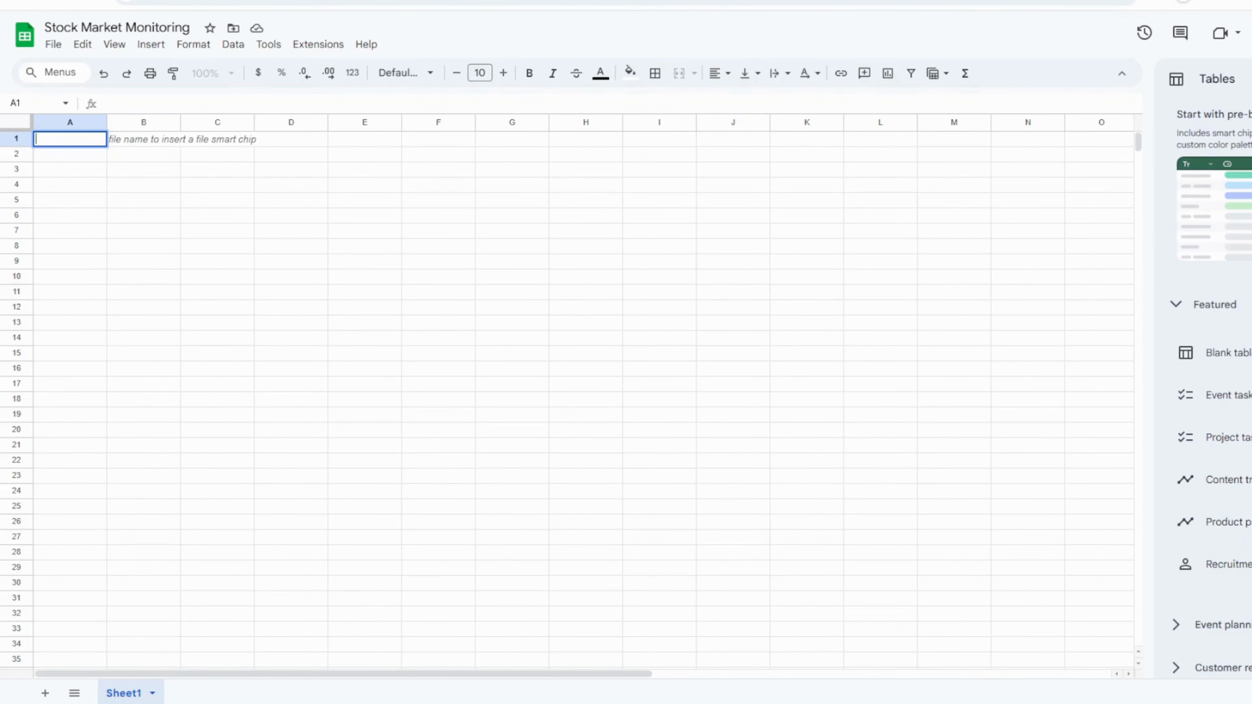
- Enter the column headers Symbol in A1 and Company Name in B1
{"action": "left_click", "coordinate": [131, 245]}
{"action": "double_click", "coordinate": [134, 141]}
{"action": "type", "text": "Name"}
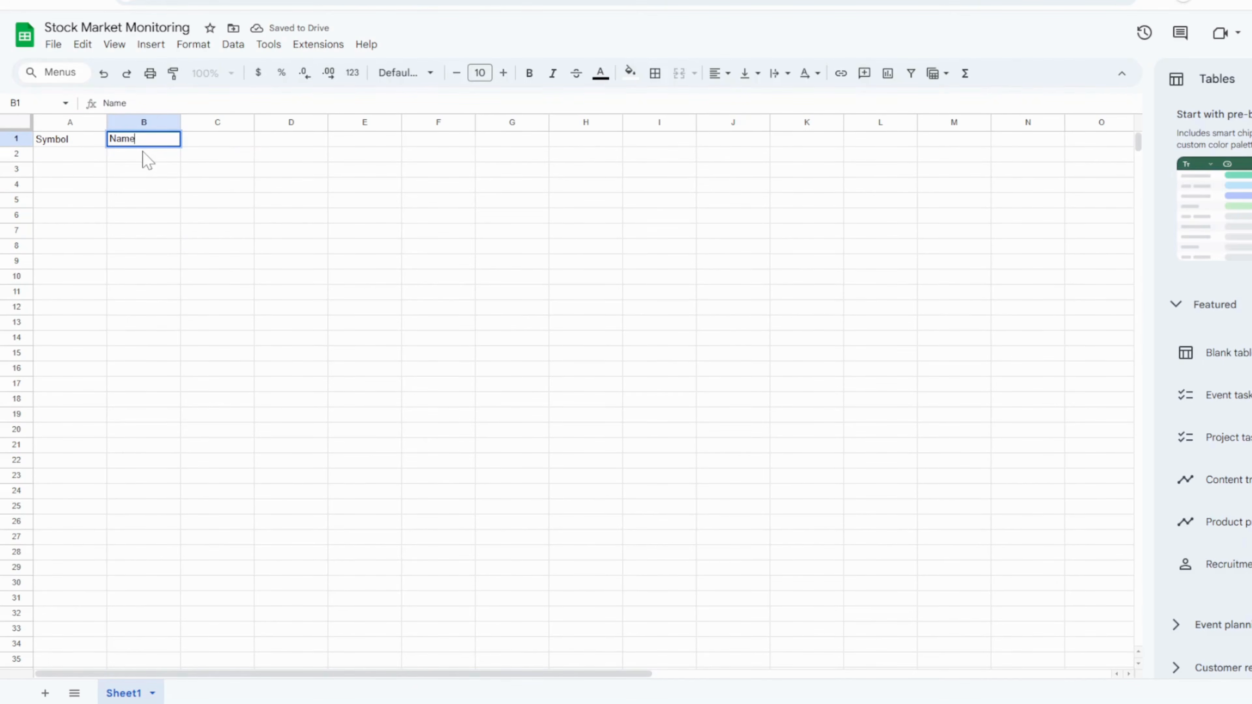
{"action": "key", "text": "Home"}
{"action": "type", "text": "Company"}
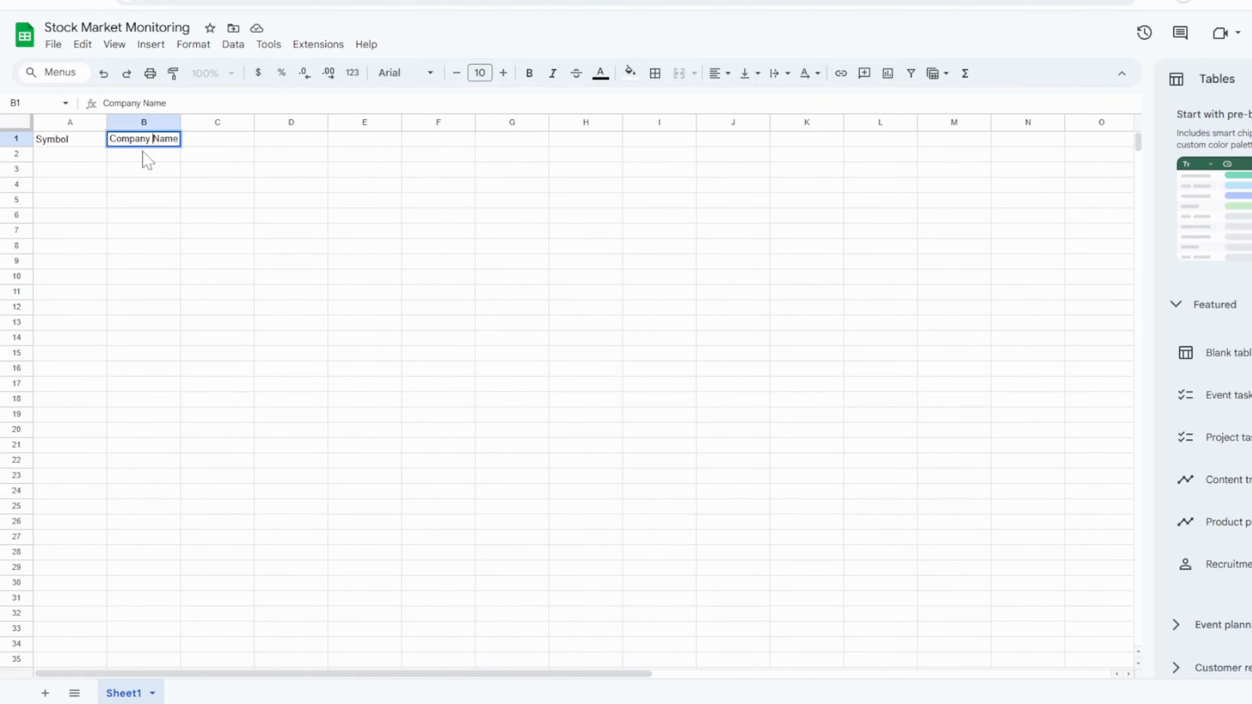
- Add the headers Price, Change and Change% in cells C1 to E1
{"action": "double_click", "coordinate": [211, 145]}
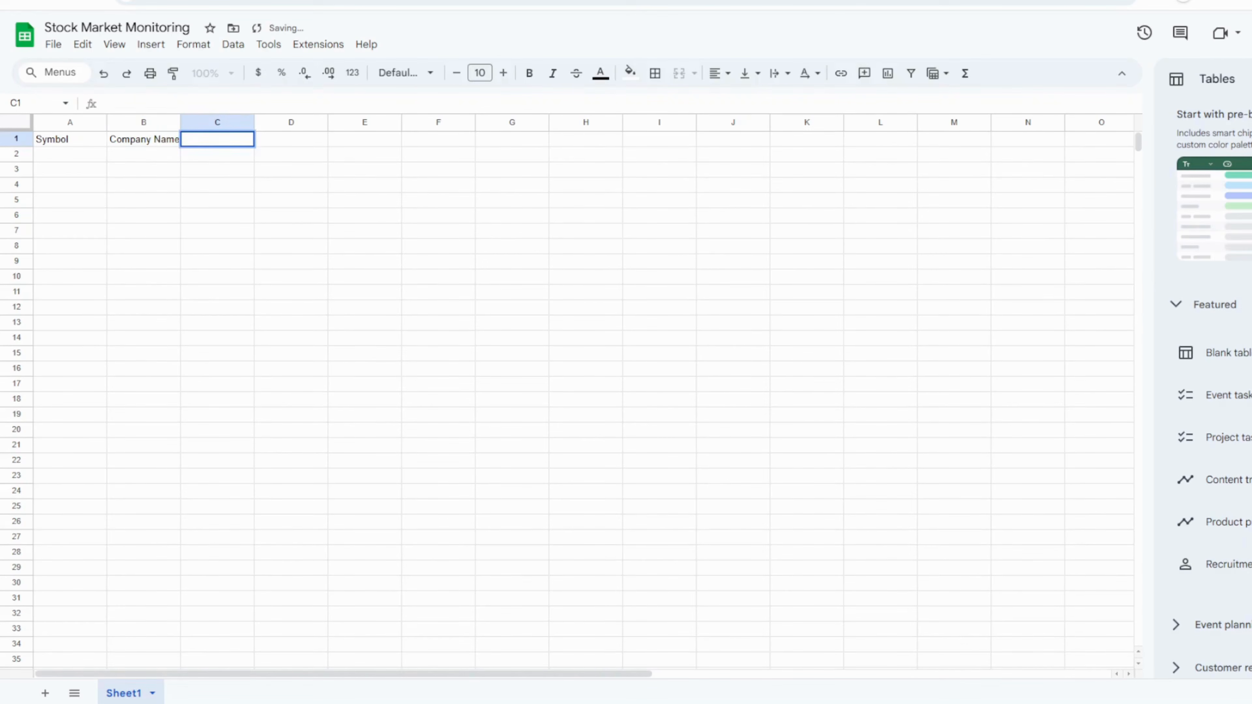
{"action": "type", "text": "Price"}
{"action": "double_click", "coordinate": [275, 140]}
{"action": "type", "text": "Change"}
{"action": "left_click", "coordinate": [294, 186]}
{"action": "double_click", "coordinate": [358, 140]}
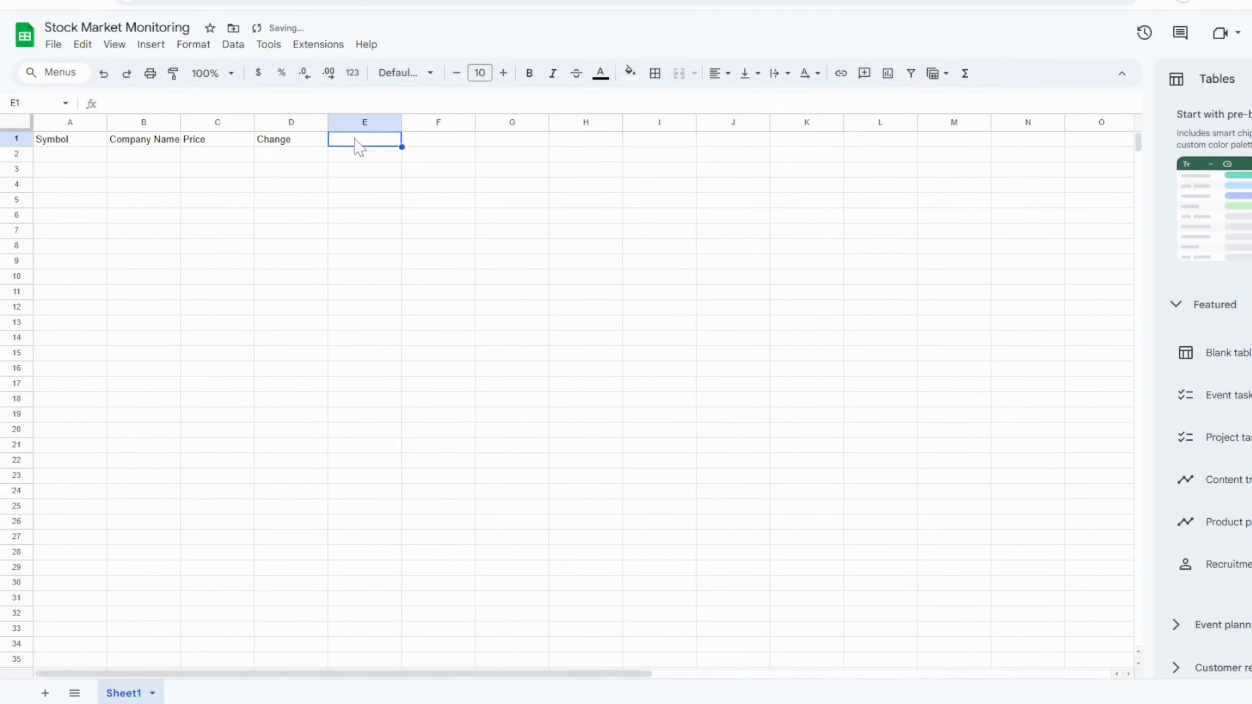
{"action": "type", "text": "Change%"}
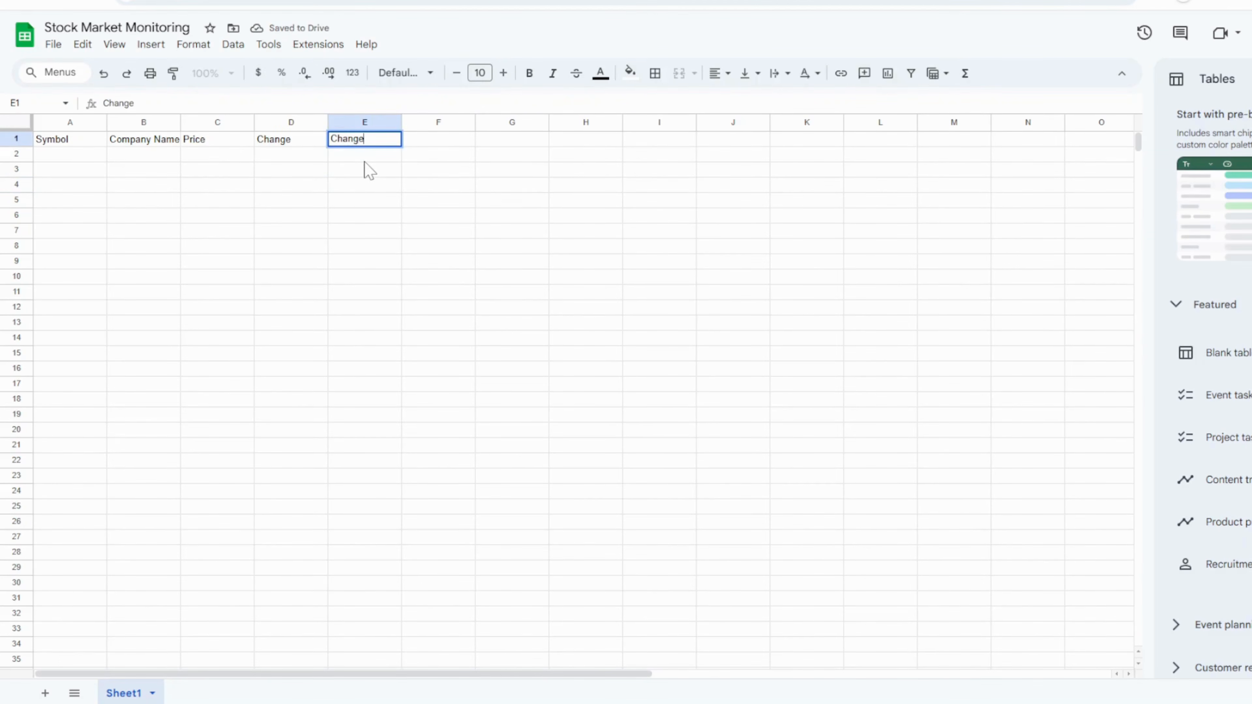
- Add the headers Market Cap in F1 and PE in G1
{"action": "double_click", "coordinate": [447, 144]}
{"action": "type", "text": "Market Cap"}
{"action": "left_click", "coordinate": [508, 134]}
{"action": "type", "text": "PE"}
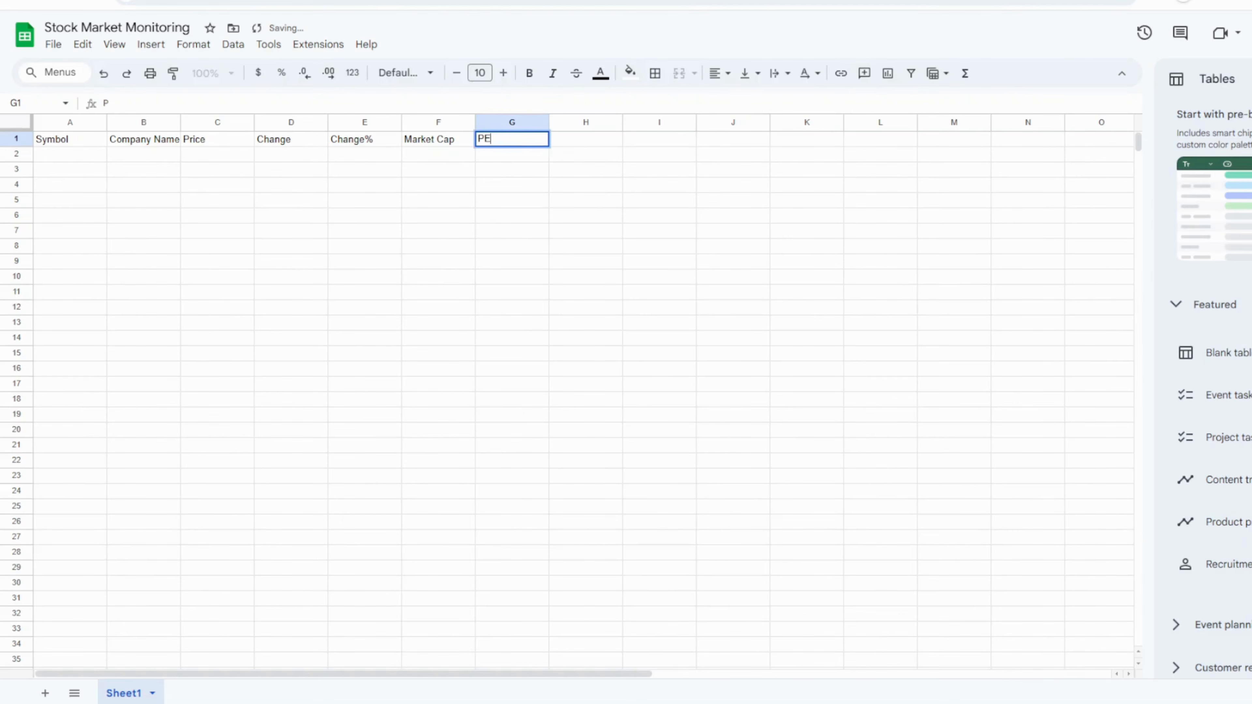
- Add the headers Volume in H1 and Avg Volume in I1
{"action": "left_click", "coordinate": [581, 143]}
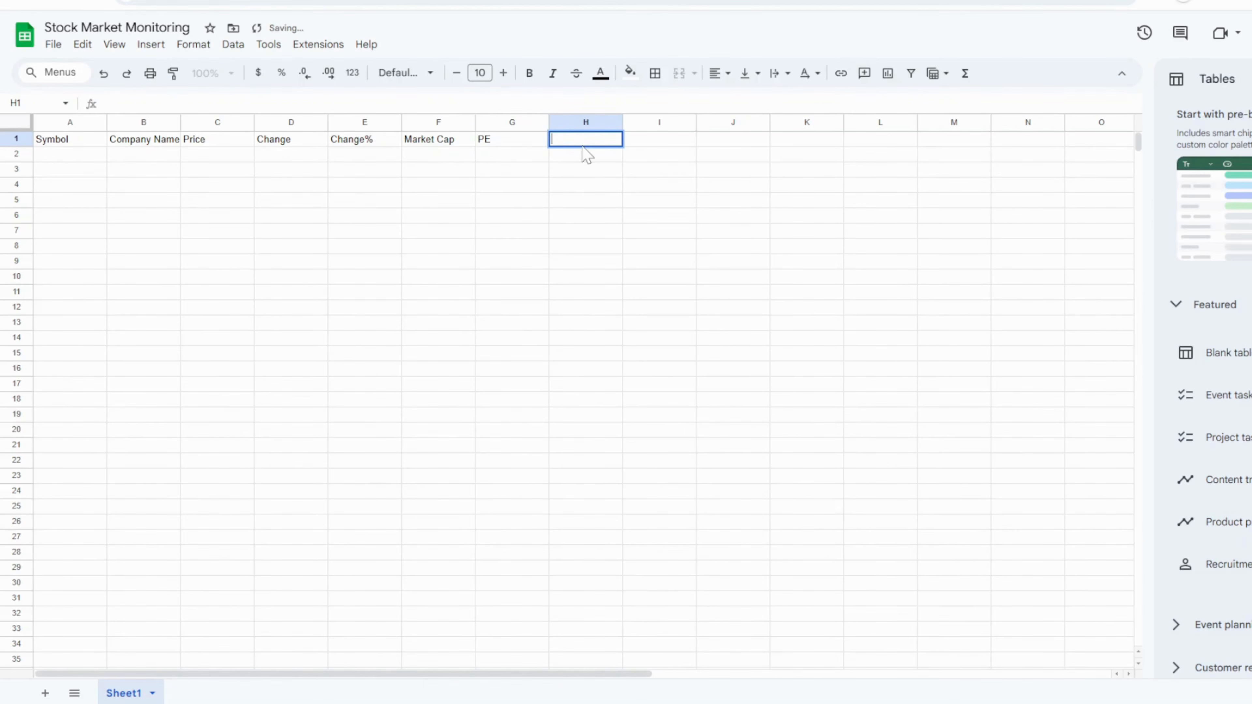
{"action": "type", "text": "Volime"}
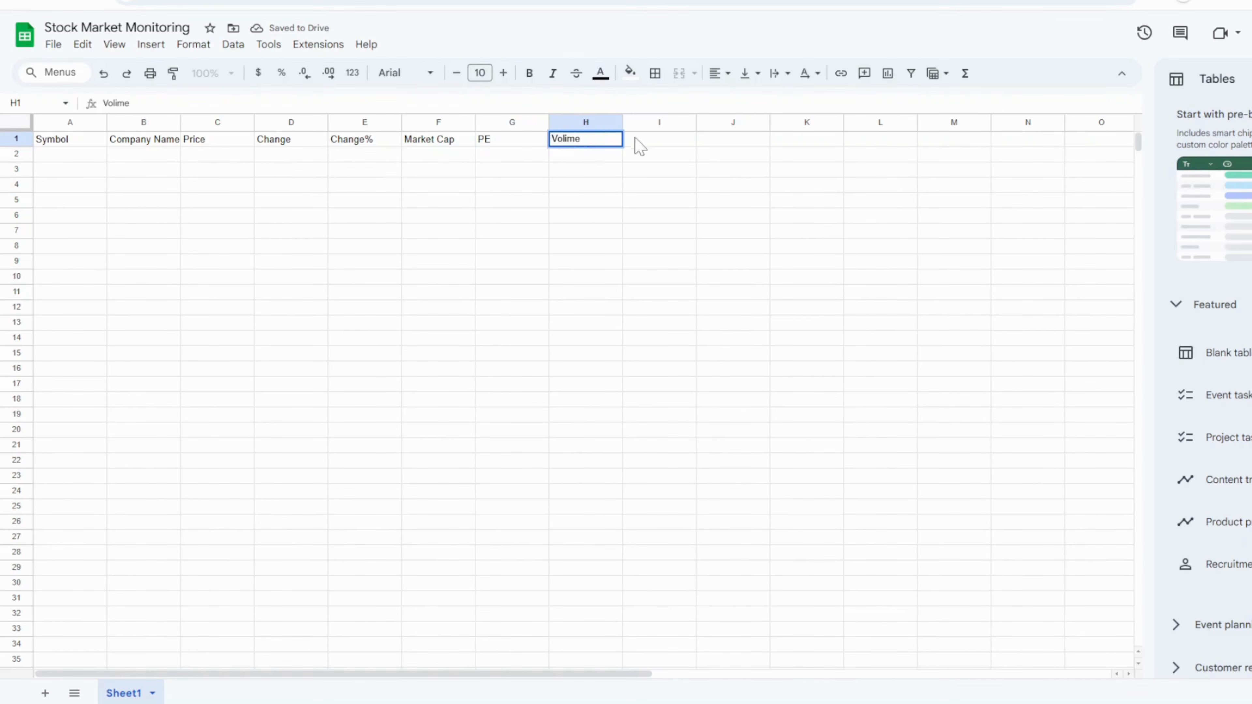
{"action": "key", "text": "BackSpace"}
{"action": "key", "text": "BackSpace"}
{"action": "type", "text": "me"}
{"action": "key", "text": "Tab"}
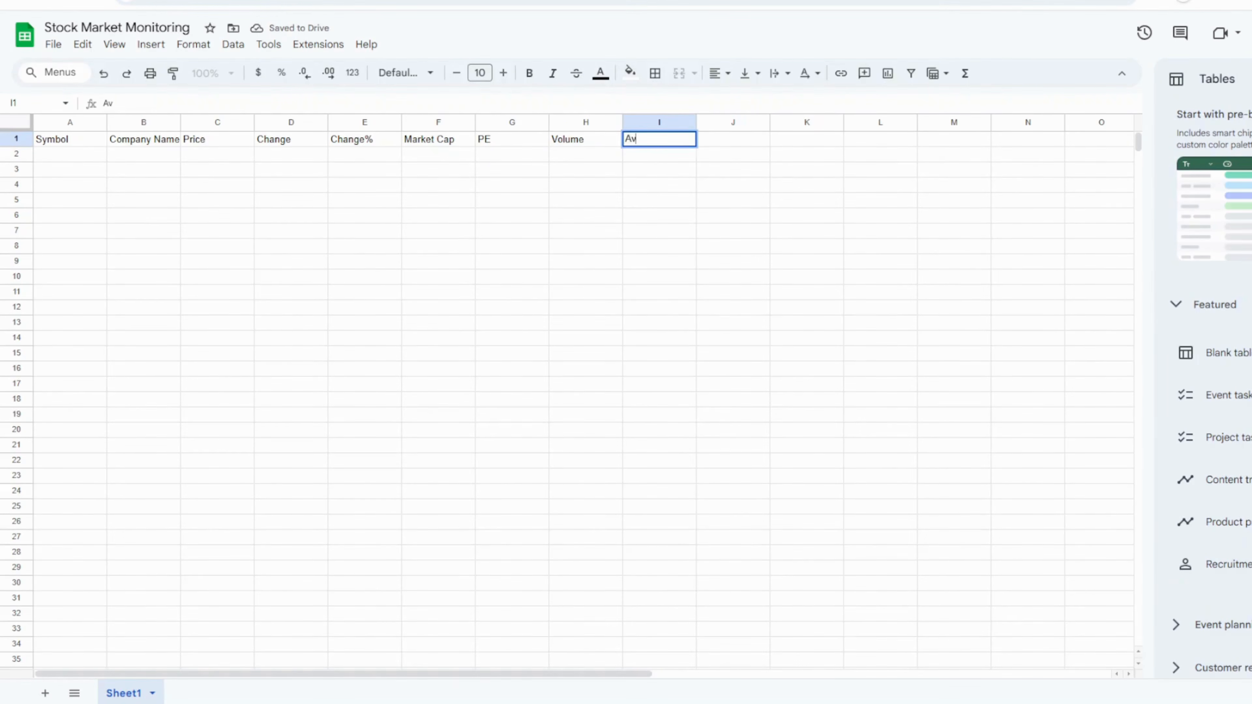
{"action": "type", "text": "Avg Volume"}
{"action": "left_click", "coordinate": [585, 330]}
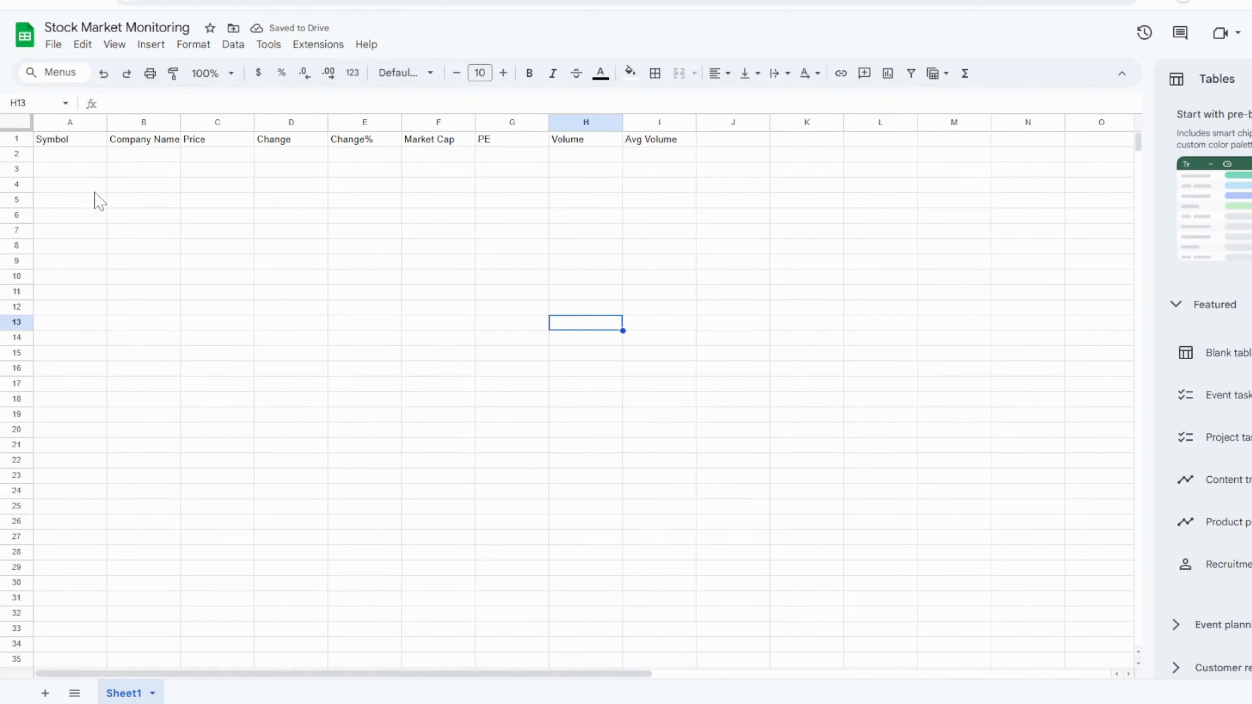
- Switch to the nse india search results, open the NSE site's Nifty 50 stock list and look through the selectable indices
{"action": "left_click", "coordinate": [435, 10]}
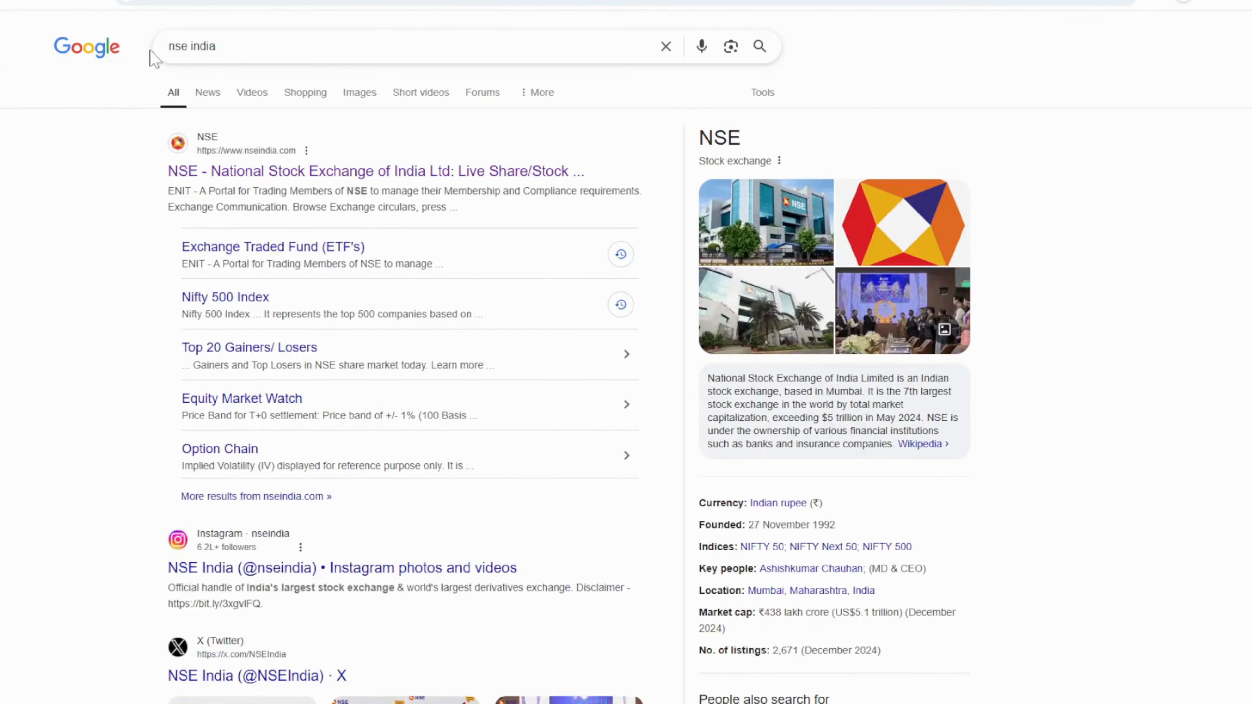
{"action": "left_click", "coordinate": [235, 181]}
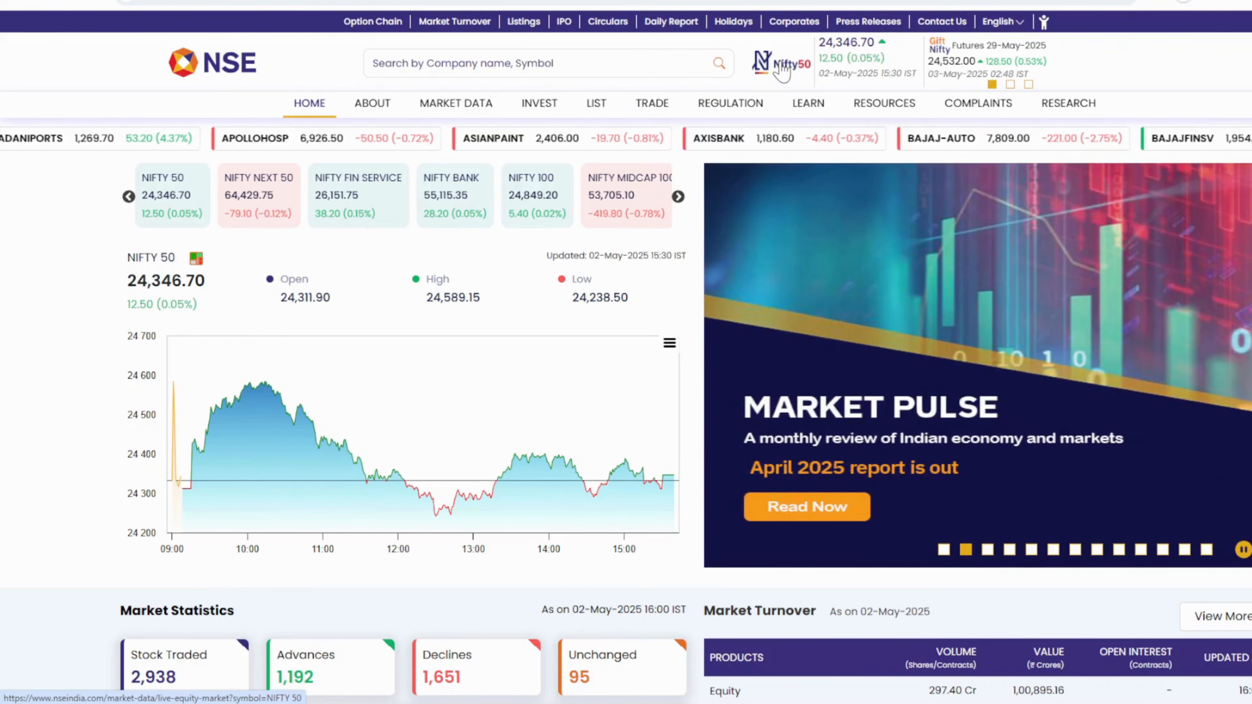
{"action": "left_click", "coordinate": [786, 69]}
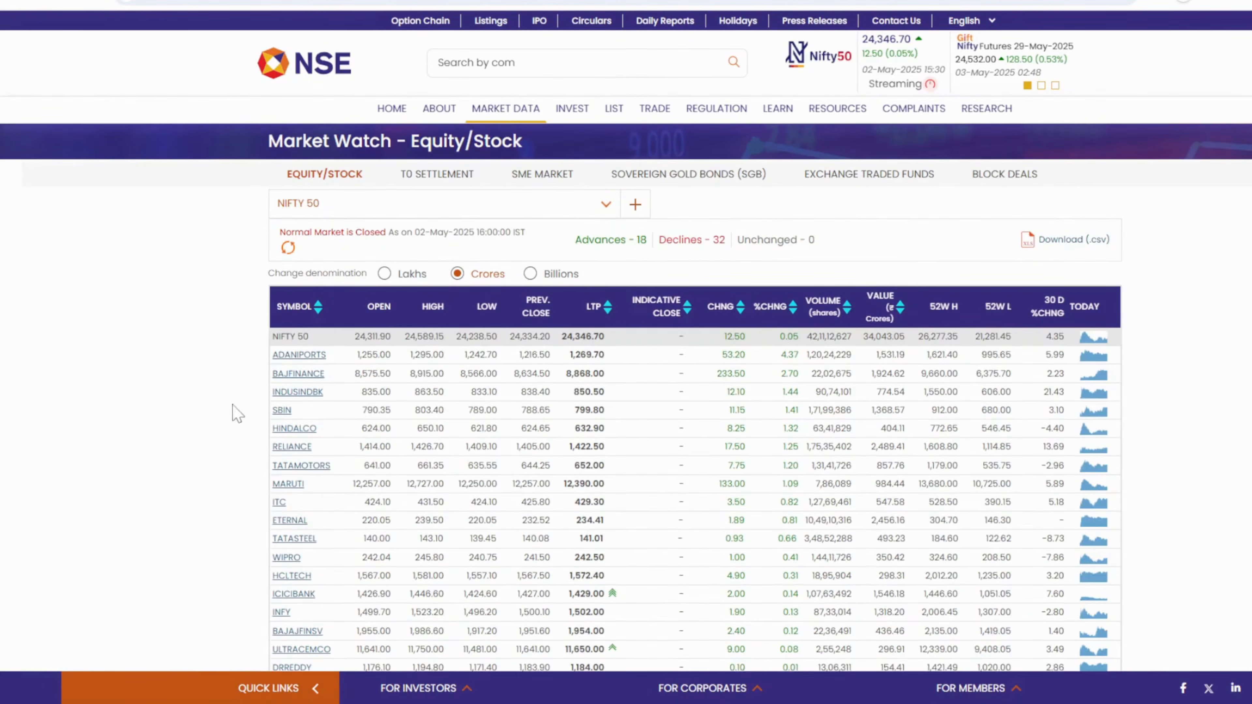
{"action": "left_click", "coordinate": [604, 206]}
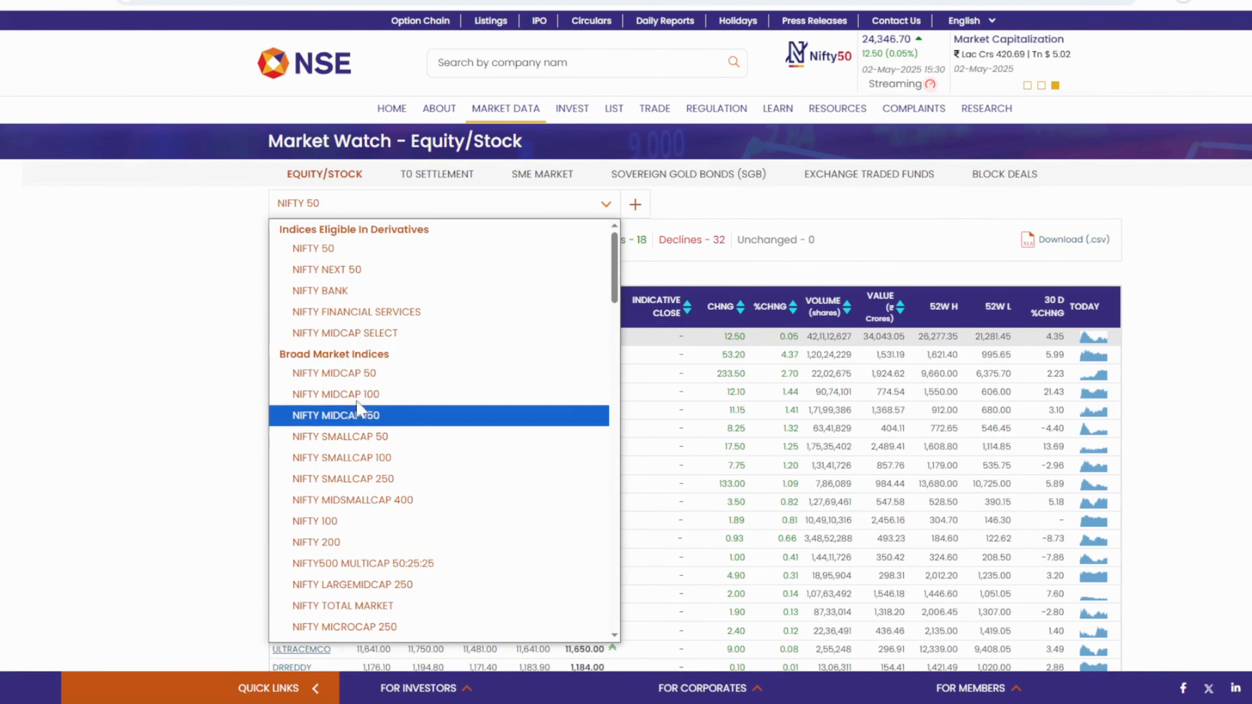
{"action": "scroll", "coordinate": [394, 518], "scroll_direction": "down", "scroll_amount": 3}
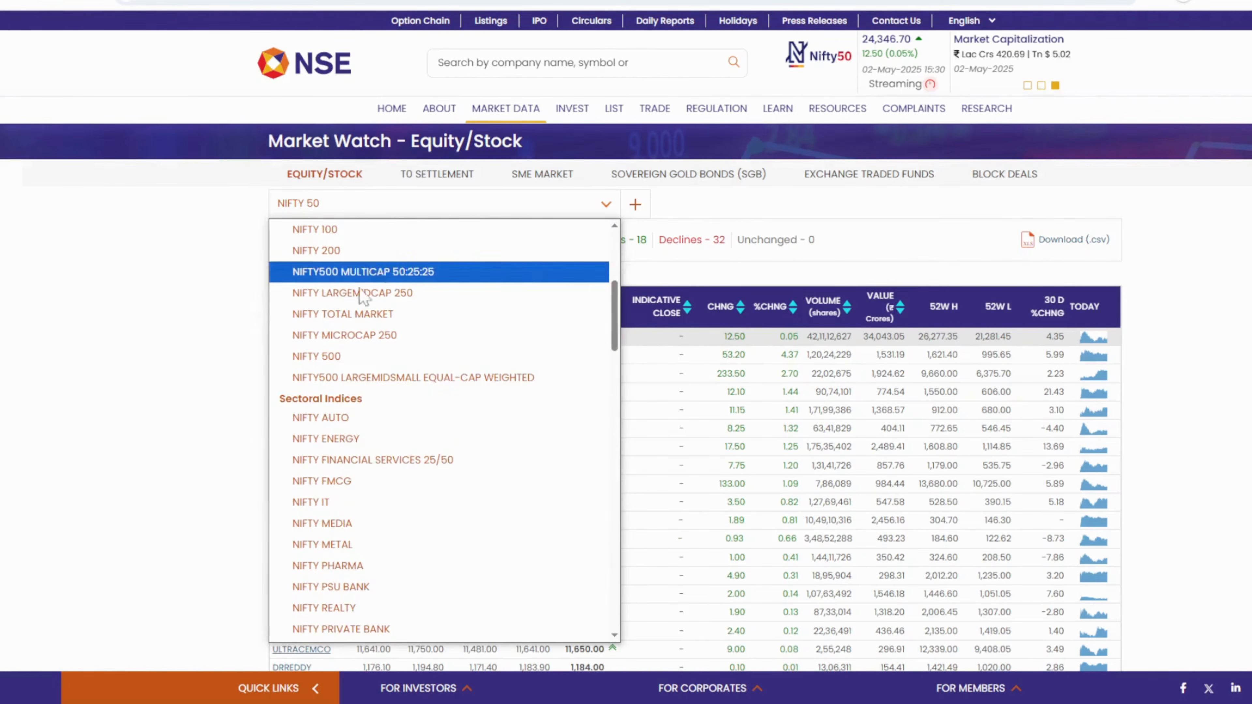
{"action": "left_click", "coordinate": [154, 351]}
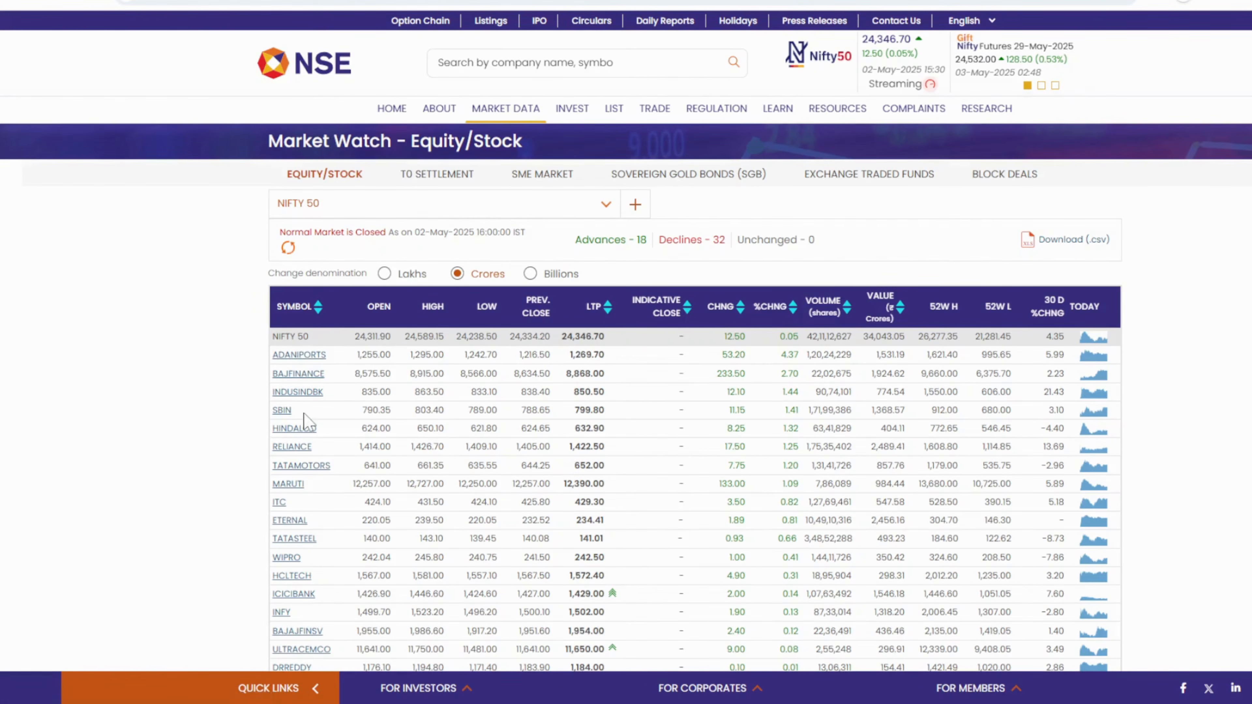
- Pick the symbol SBIN from the NSE stock list and enter it in A2 of the Stock Market Monitoring sheet
{"action": "left_click_drag", "start_coordinate": [292, 411], "coordinate": [271, 411]}
{"action": "left_click", "coordinate": [225, 437]}
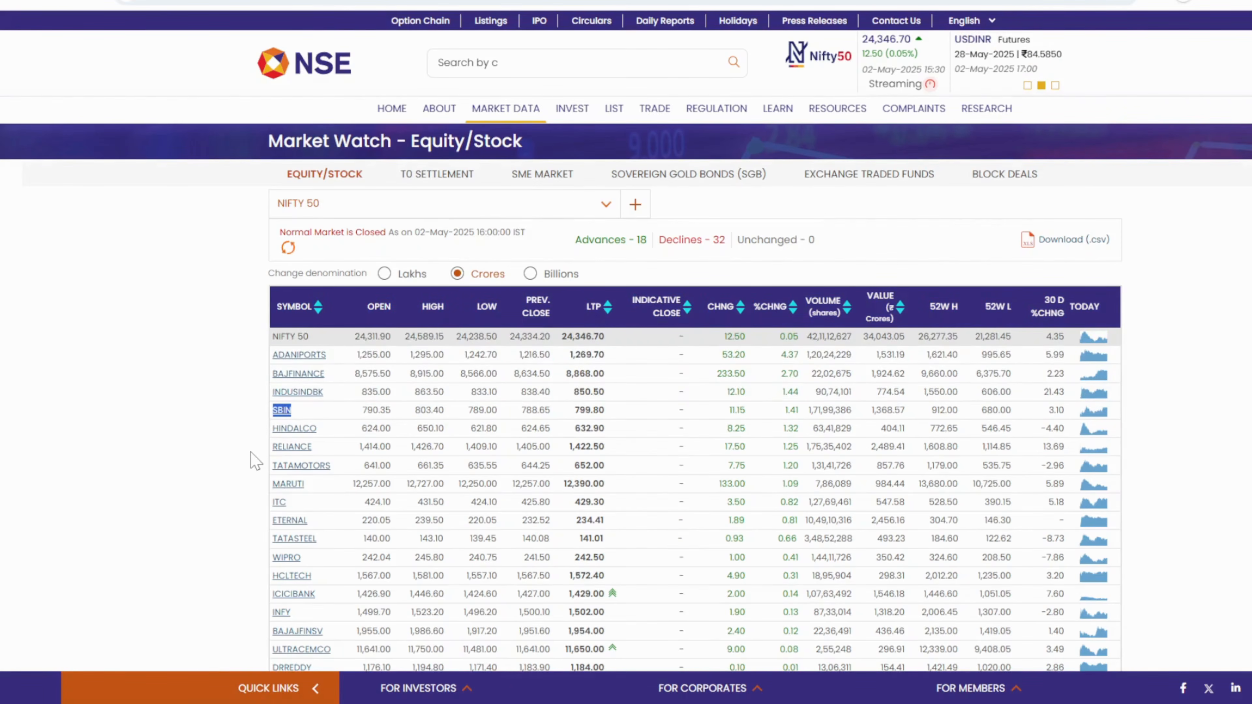
{"action": "left_click", "coordinate": [191, 406]}
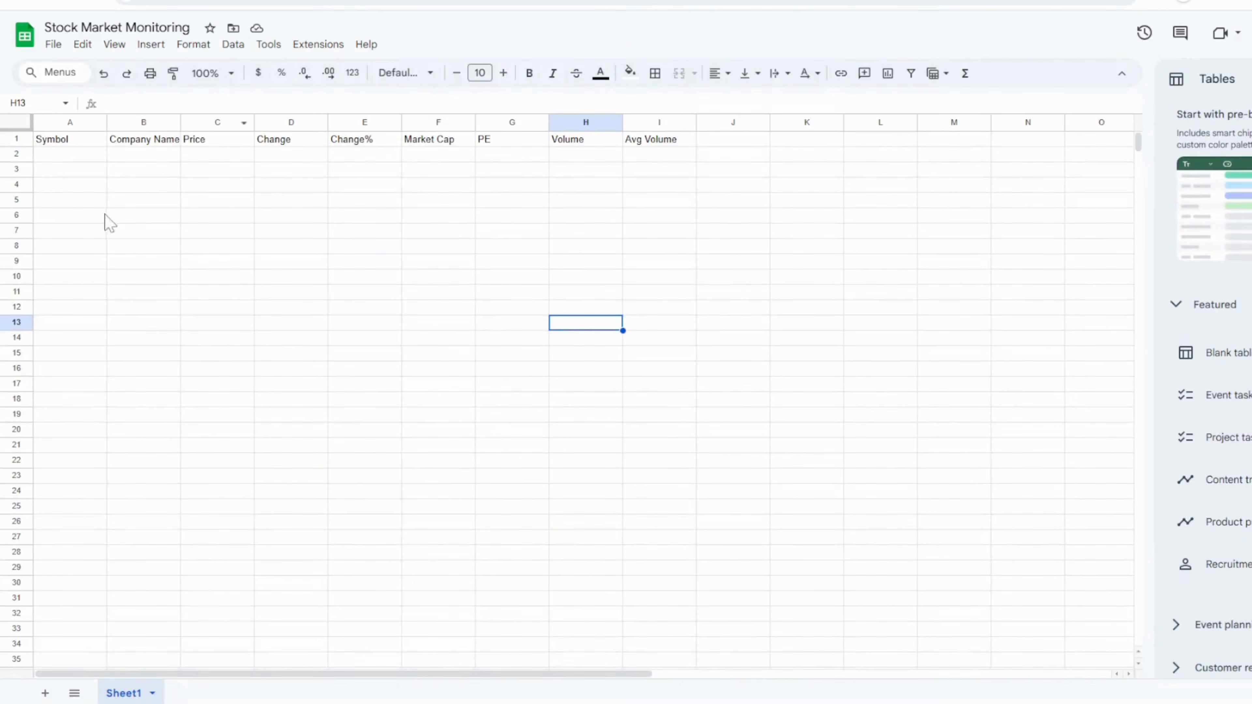
{"action": "double_click", "coordinate": [70, 154]}
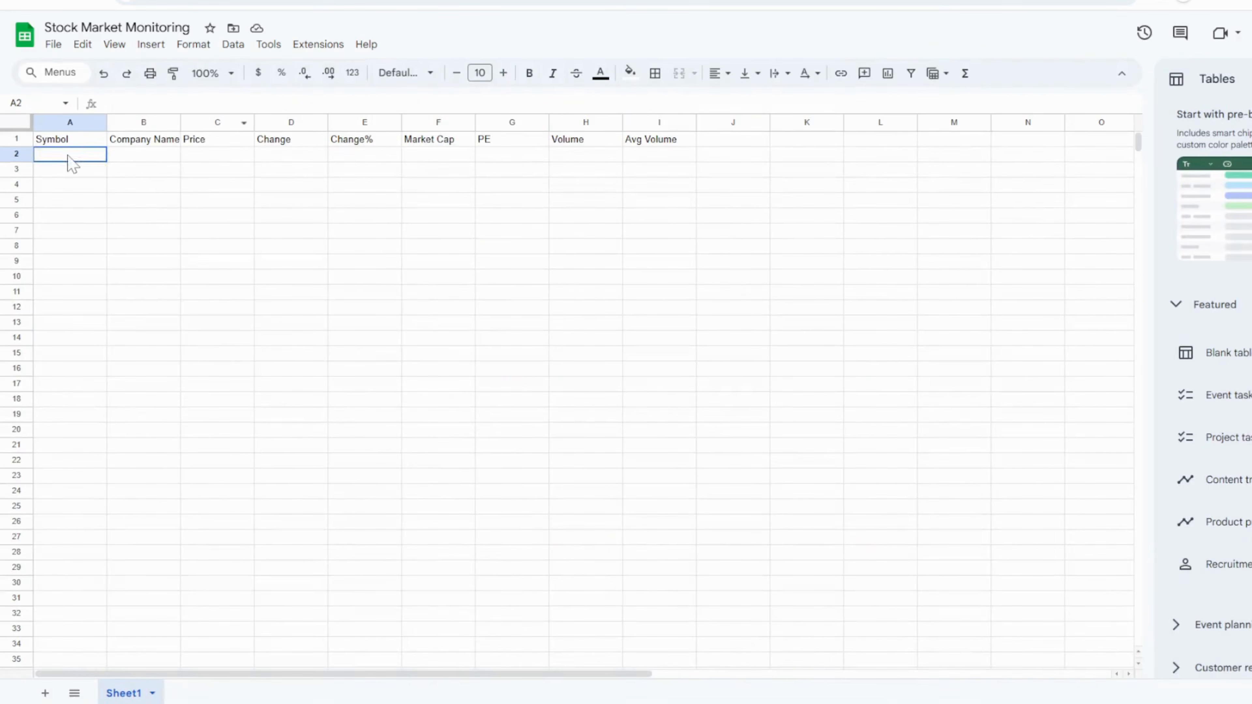
{"action": "type", "text": "SBIN"}
{"action": "left_click", "coordinate": [81, 213]}
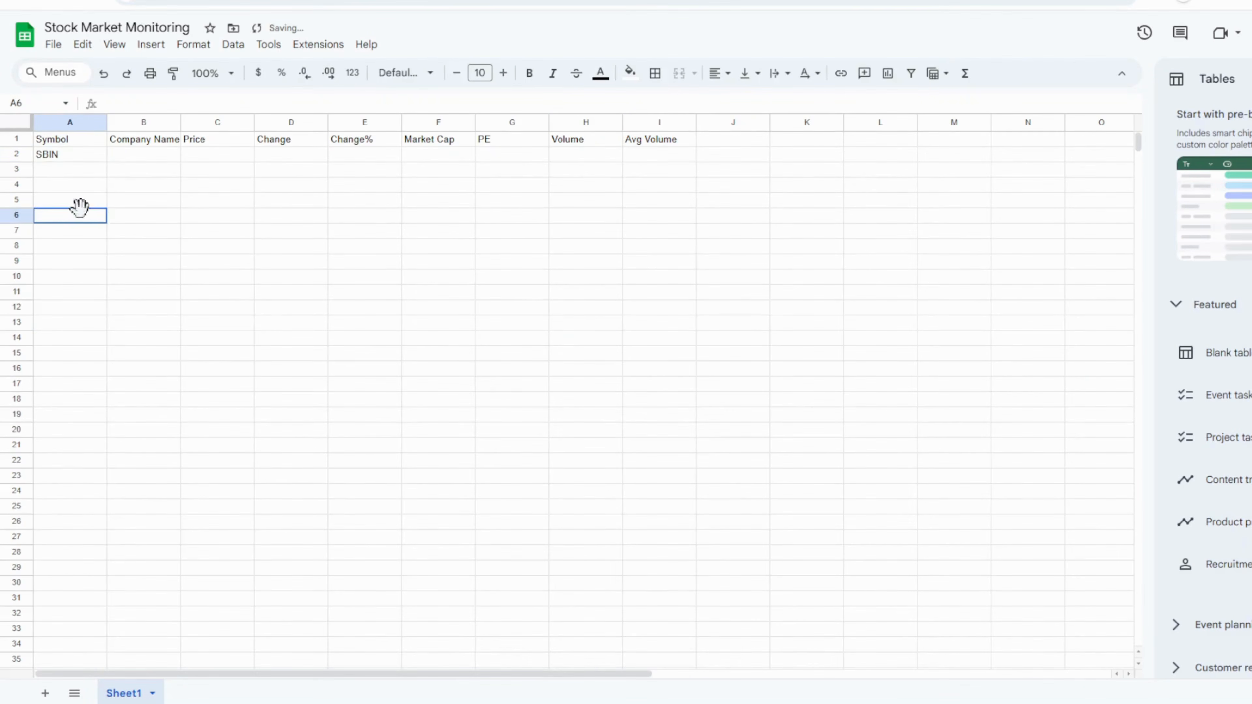
- Enter the formula =GOOGLEFINANCE(A2,"name") in B2 to fetch the company name
{"action": "double_click", "coordinate": [129, 156]}
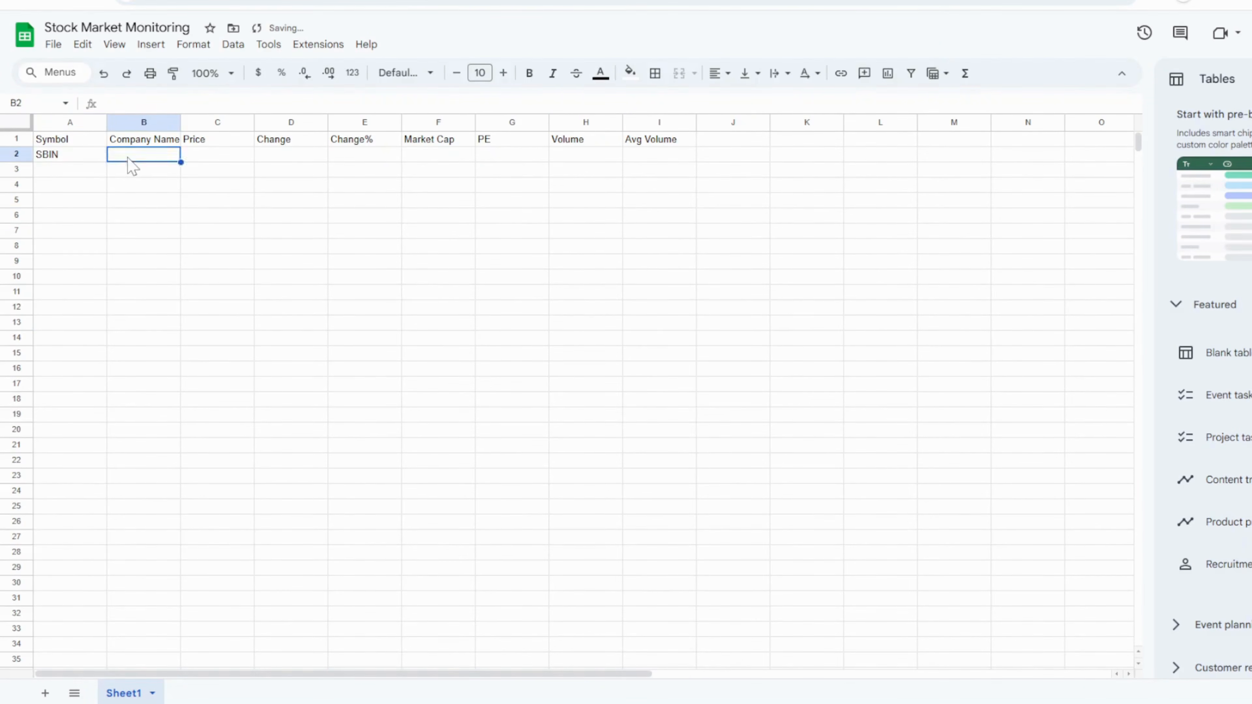
{"action": "type", "text": "=Goo"}
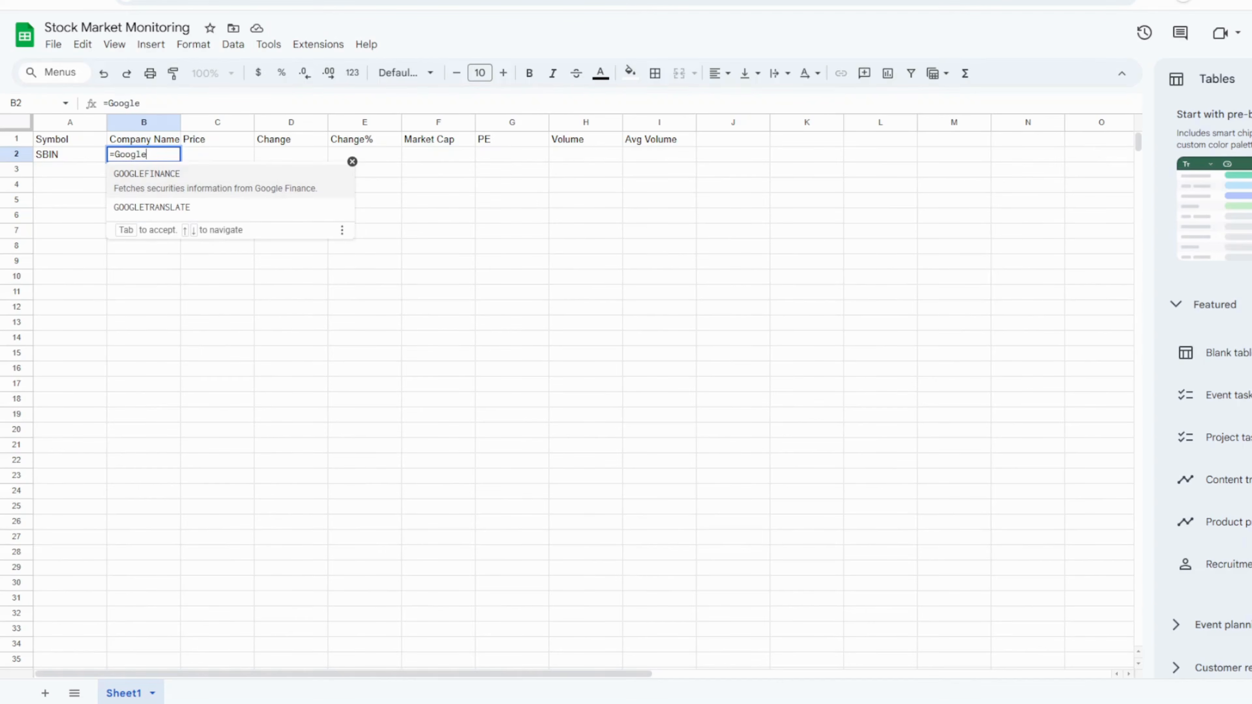
{"action": "type", "text": "gle"}
{"action": "key", "text": "Tab"}
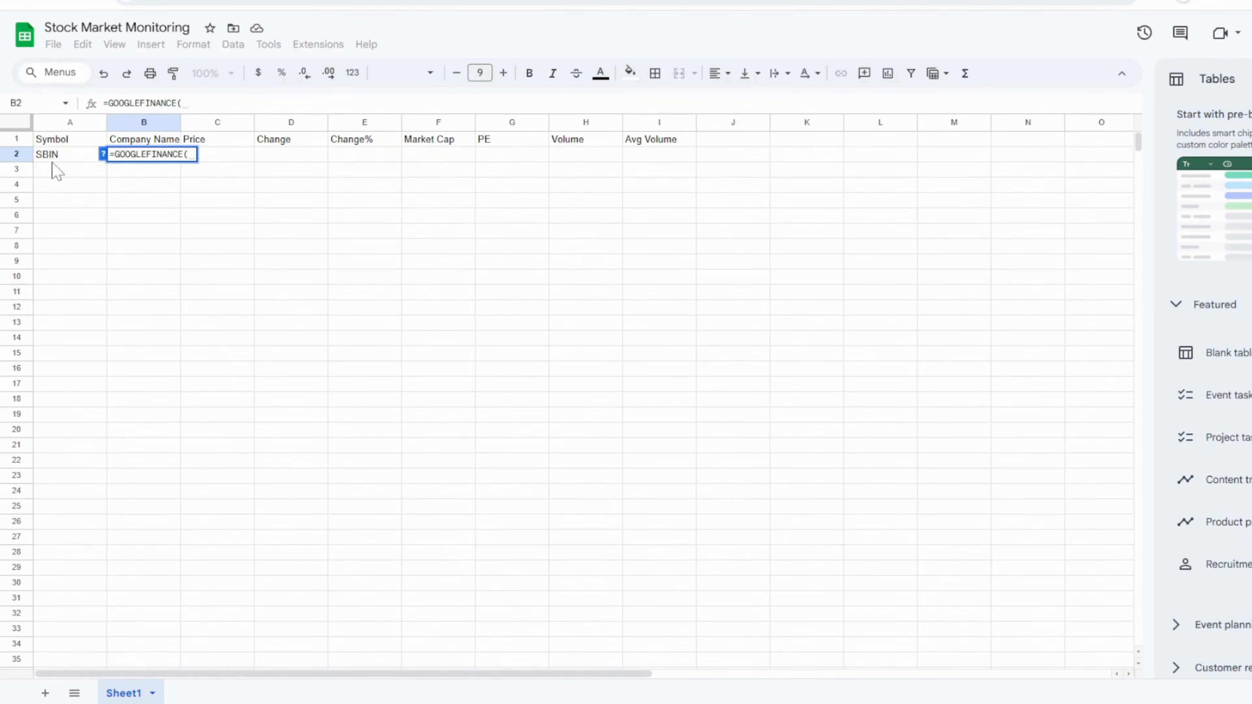
{"action": "type", "text": "A2"}
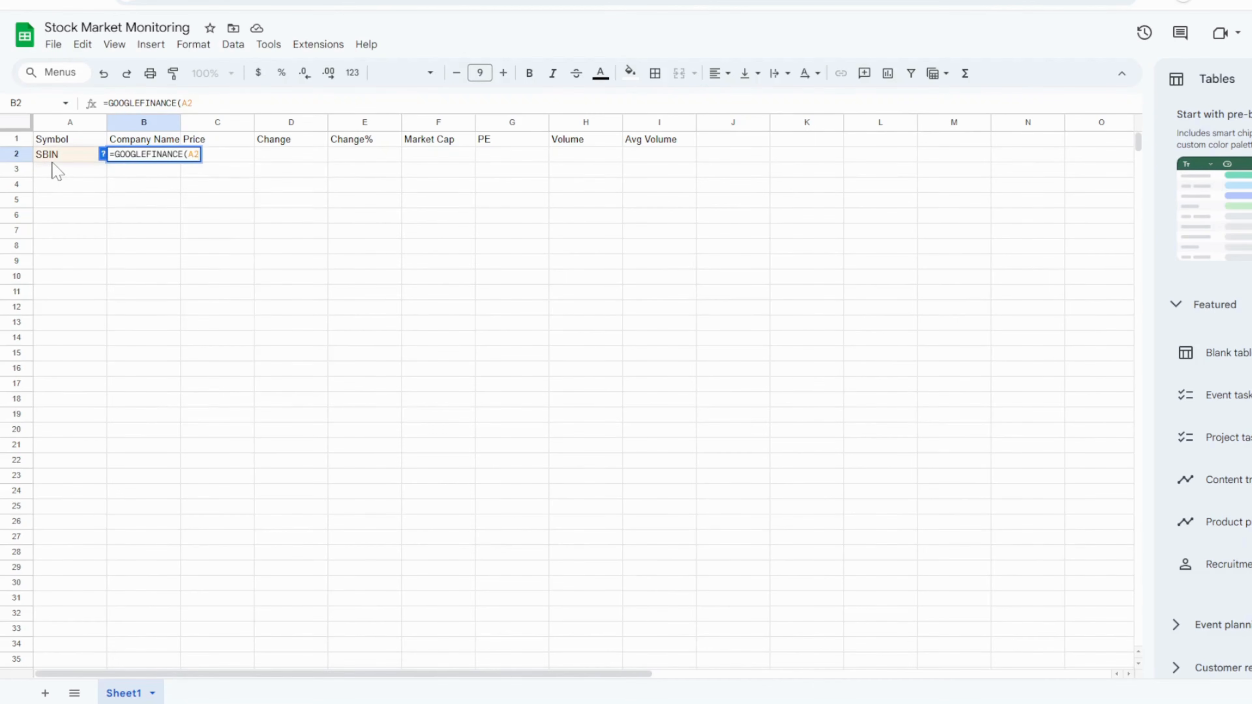
{"action": "type", "text": ",\"name\")"}
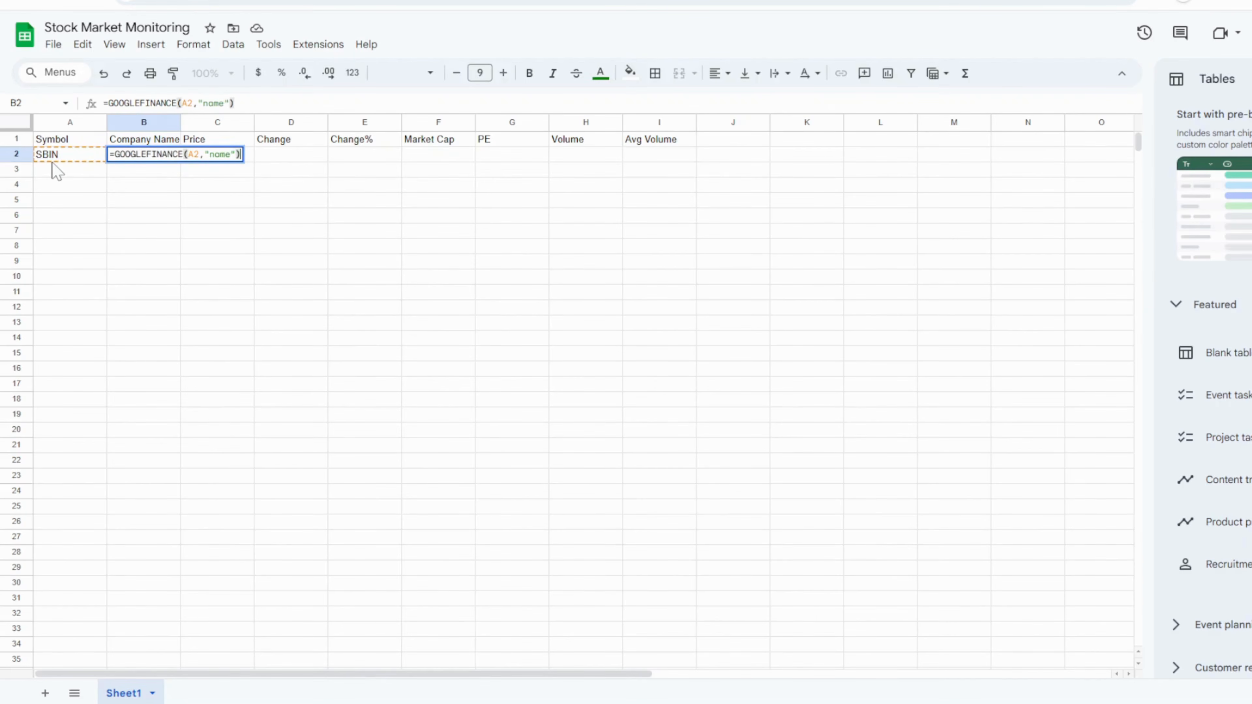
{"action": "key", "text": "Return"}
- Widen column B to fit the company name and copy the formula text from B2
{"action": "left_click_drag", "start_coordinate": [180, 122], "coordinate": [96, 108]}
{"action": "key", "text": "ctrl+c"}
{"action": "left_click", "coordinate": [193, 159]}
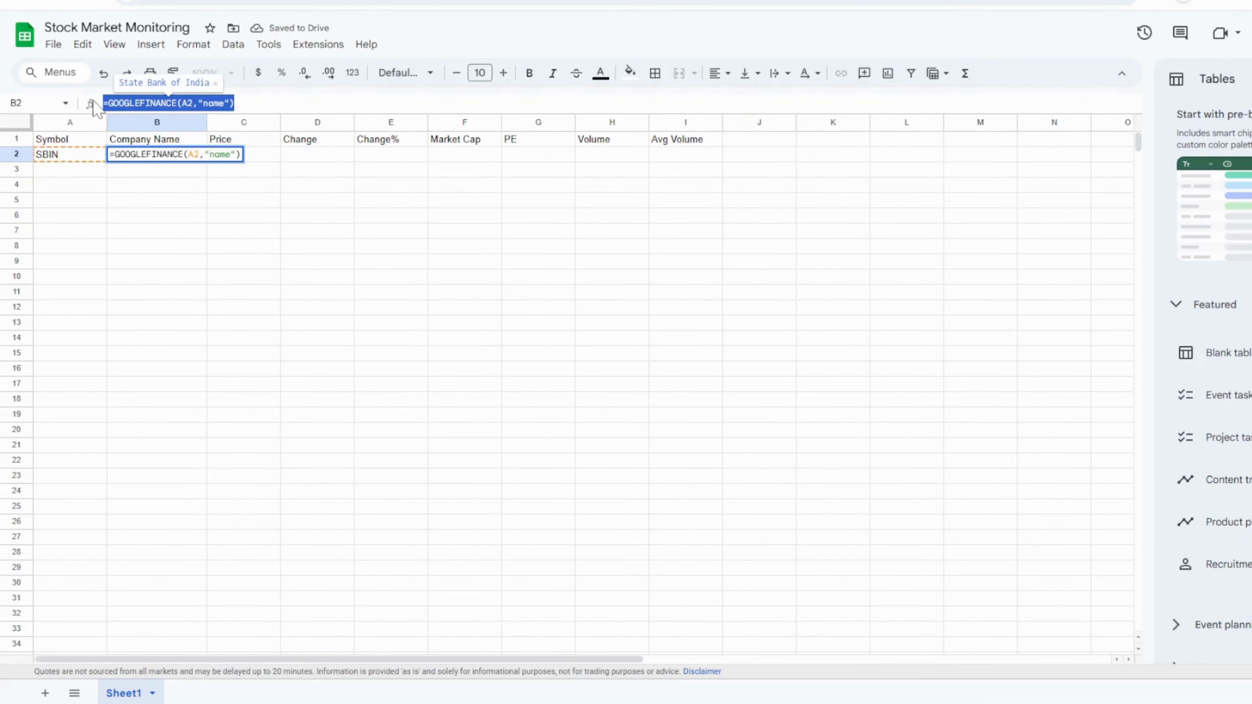
{"action": "key", "text": "Escape"}
- Paste the copied formula into C2 and change its attribute to give =GOOGLEFINANCE(A2,"price")
{"action": "left_click", "coordinate": [241, 157]}
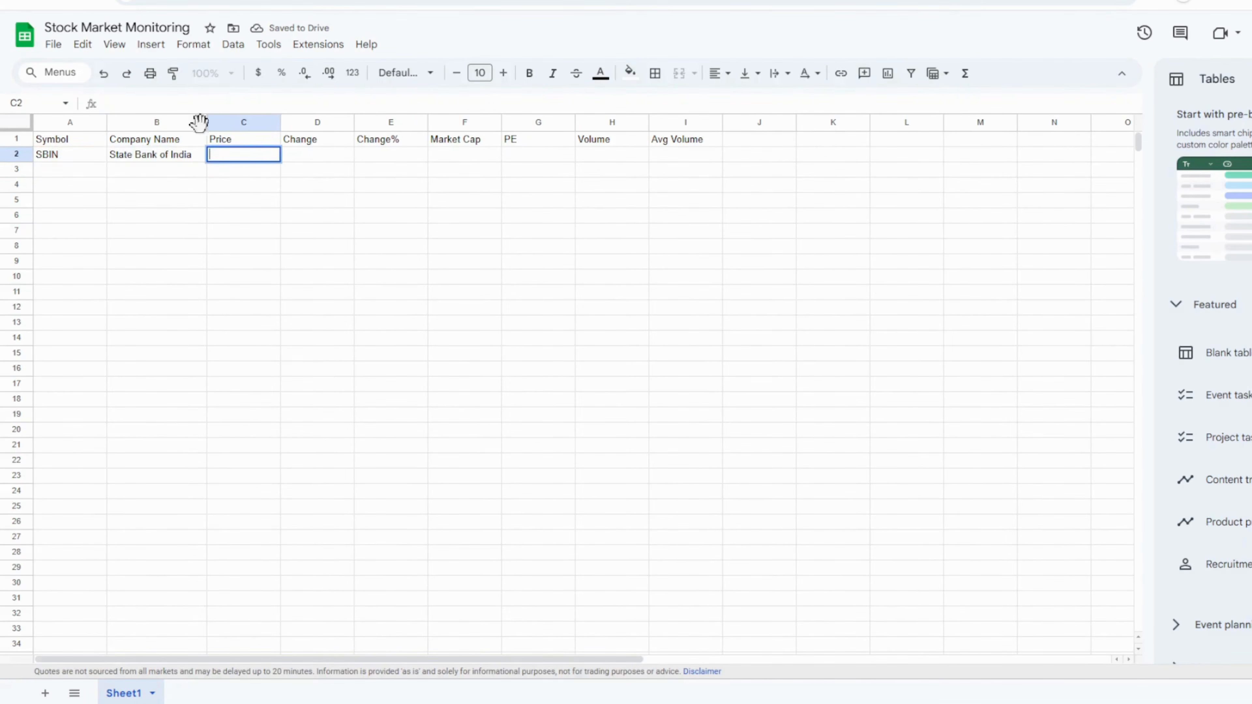
{"action": "key", "text": "ctrl+v"}
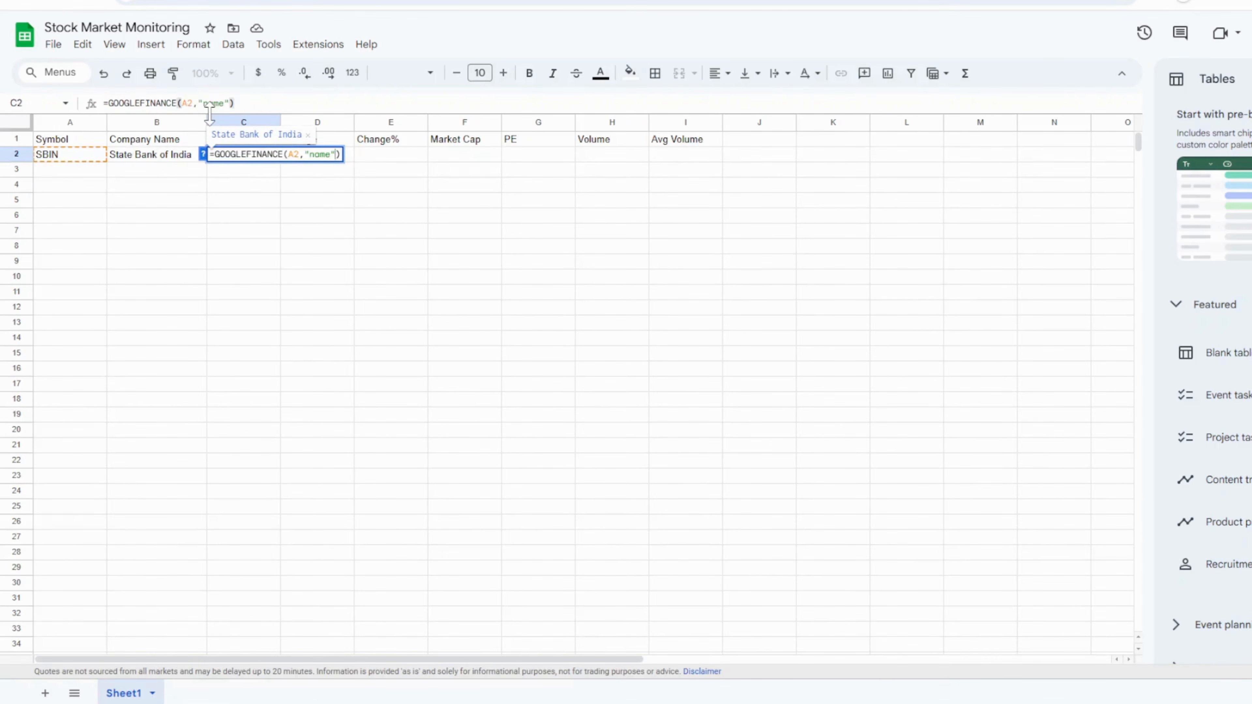
{"action": "key", "text": "BackSpace"}
{"action": "key", "text": "BackSpace"}
{"action": "key", "text": "BackSpace"}
{"action": "type", "text": "pric"}
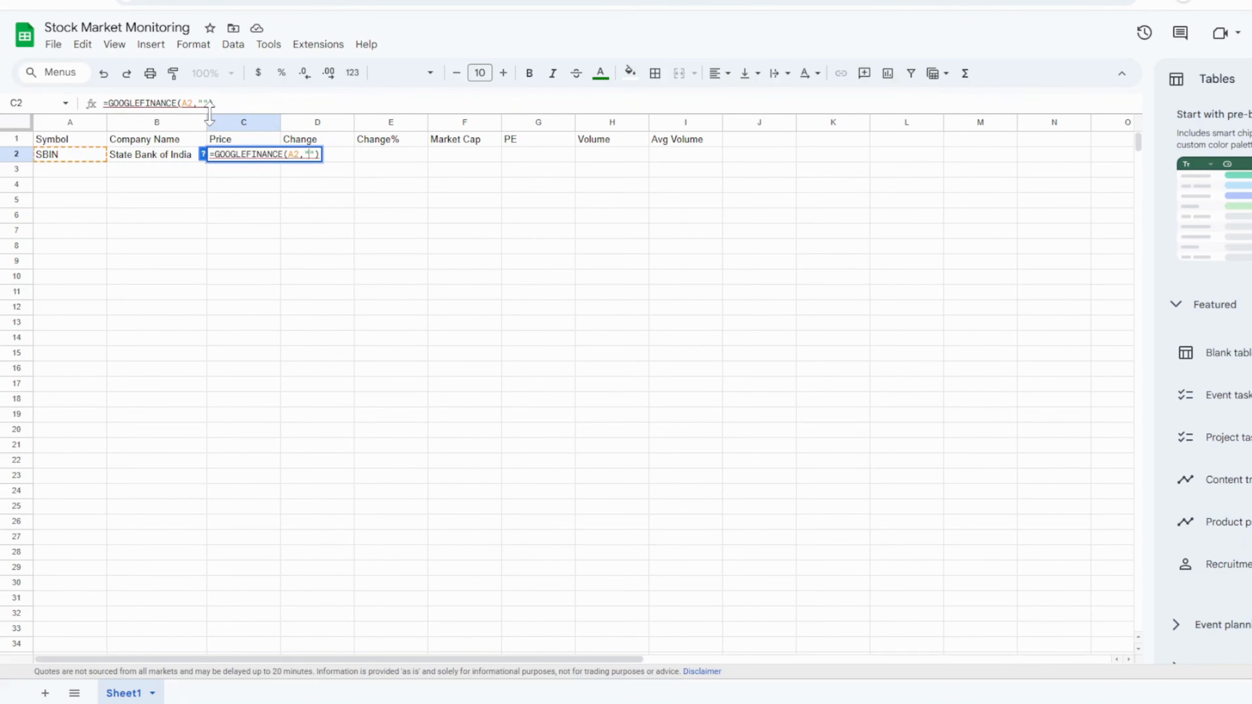
{"action": "type", "text": "e"}
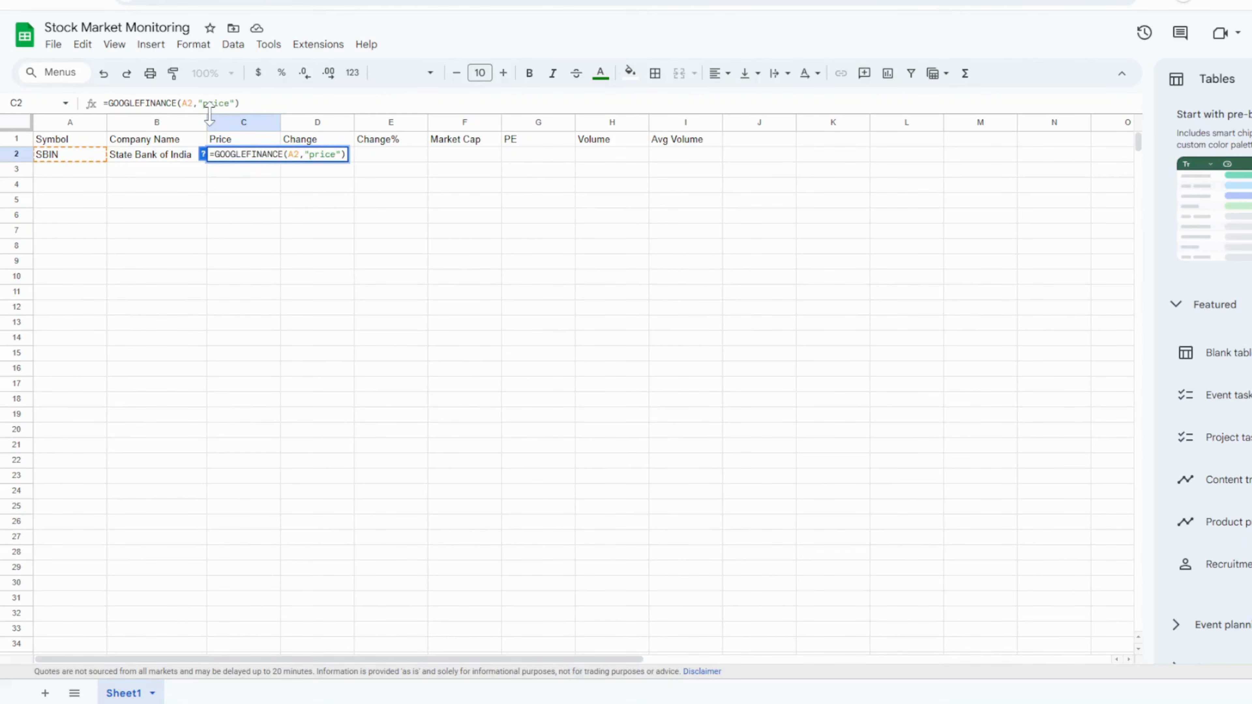
{"action": "key", "text": "Return"}
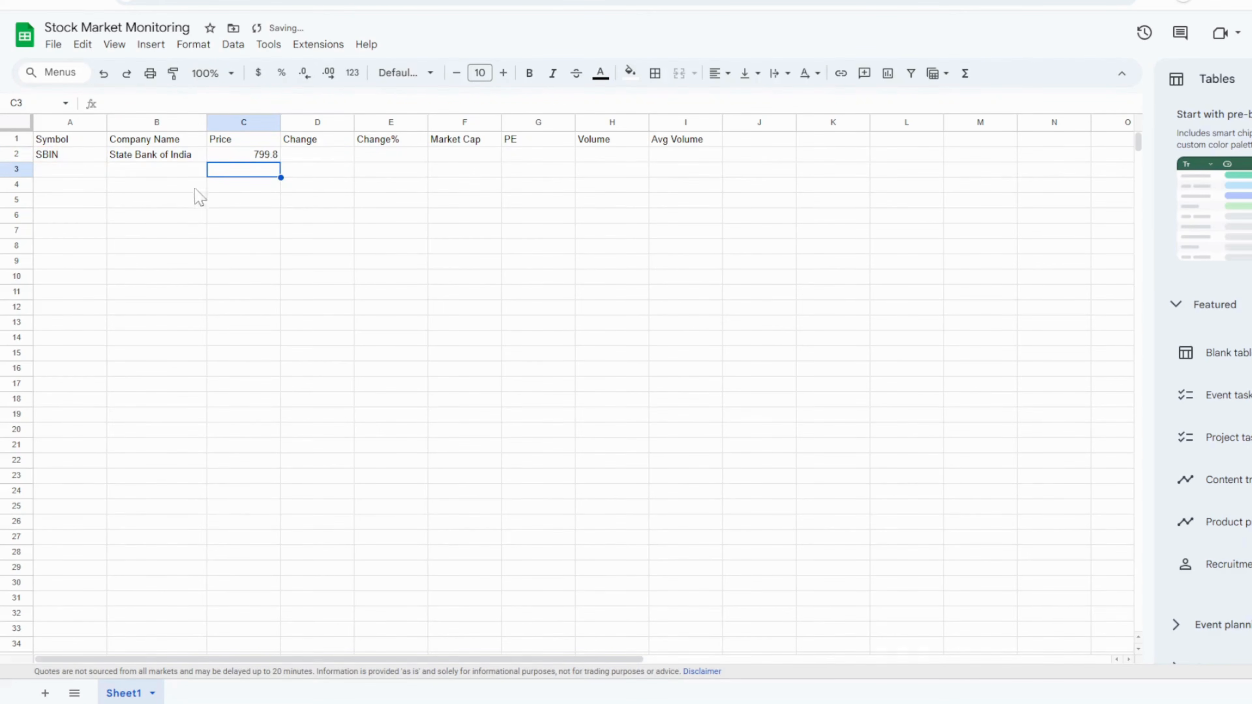
- Paste the copied formula into D2 and replace its attribute with "change"
{"action": "double_click", "coordinate": [296, 155]}
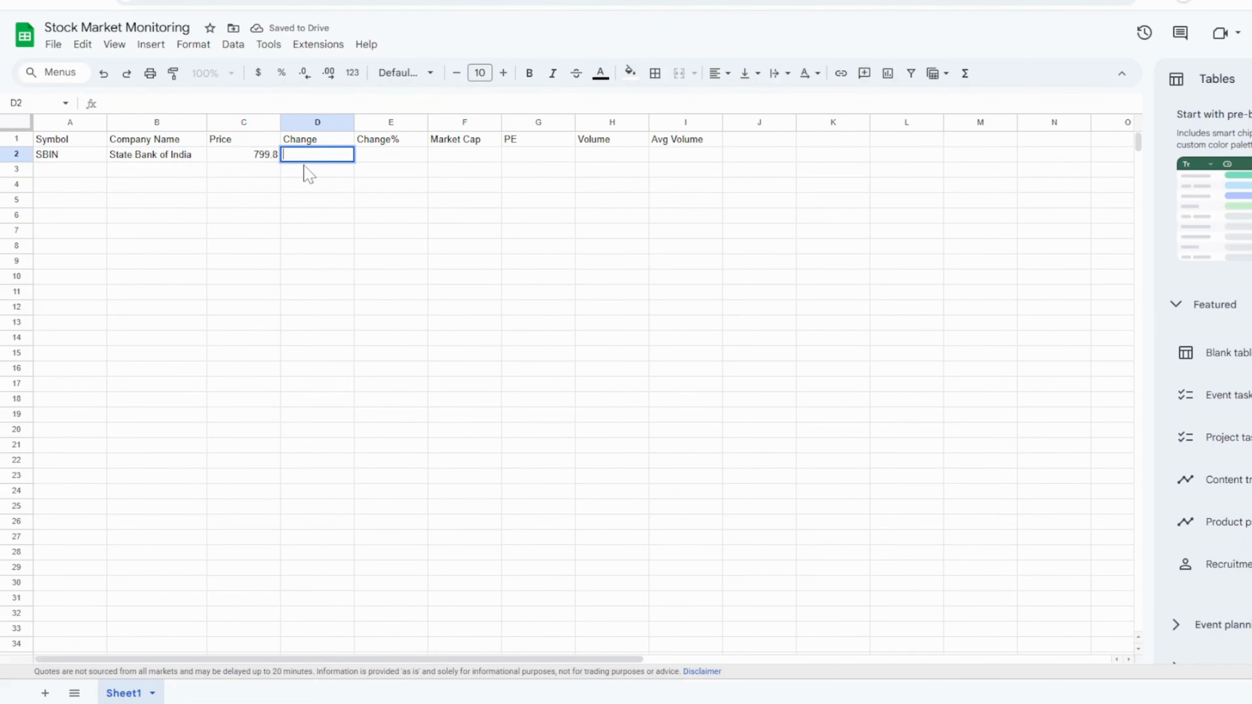
{"action": "key", "text": "ctrl+v"}
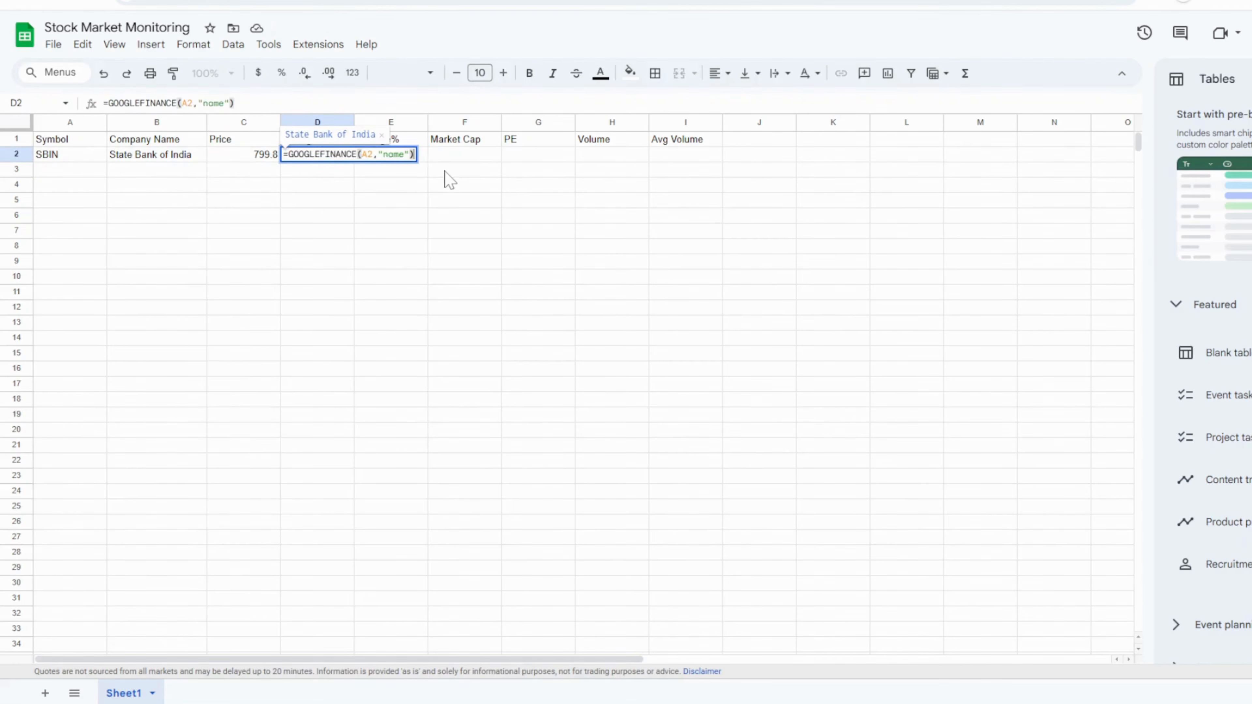
{"action": "key", "text": "Left"}
{"action": "key", "text": "Left"}
{"action": "key", "text": "BackSpace"}
{"action": "key", "text": "BackSpace"}
{"action": "key", "text": "BackSpace"}
{"action": "key", "text": "BackSpace"}
{"action": "type", "text": "change"}
{"action": "key", "text": "Return"}
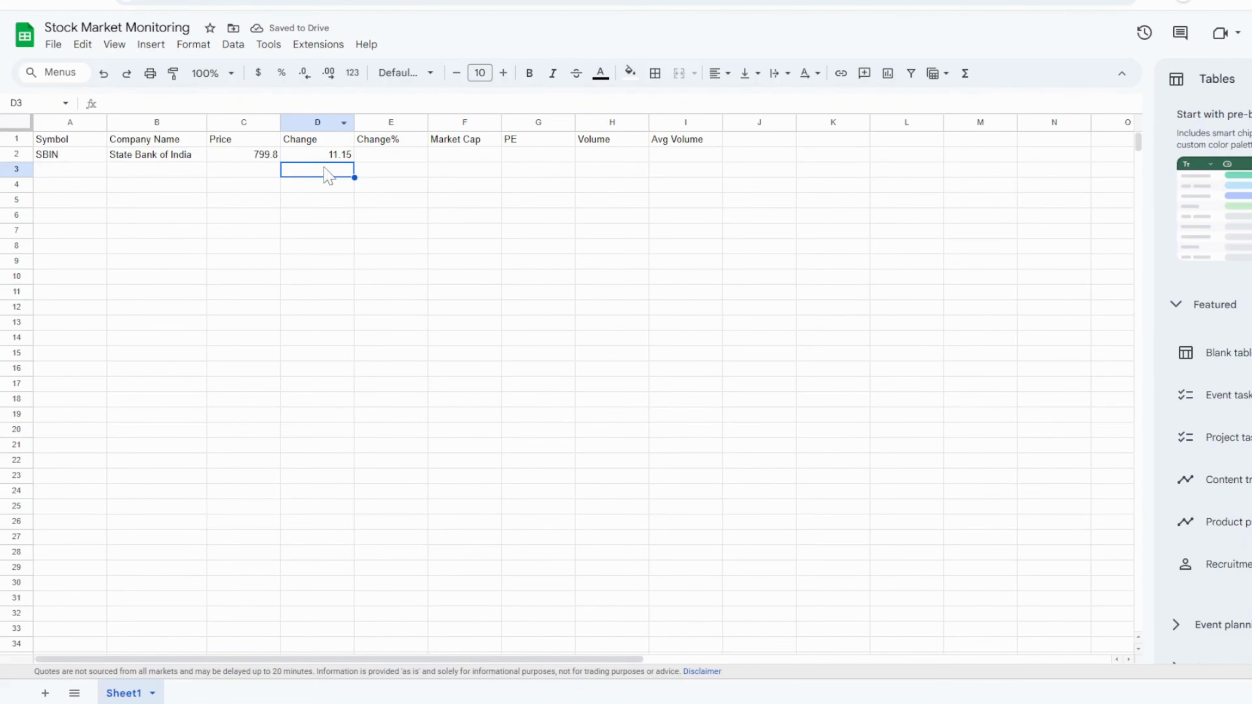
- Paste the copied formula into E2 and change its attribute to give =GOOGLEFINANCE(A2,"changepct")
{"action": "double_click", "coordinate": [392, 157]}
{"action": "type", "text": "=GOOGLEFINANCE(A2,\"name\")"}
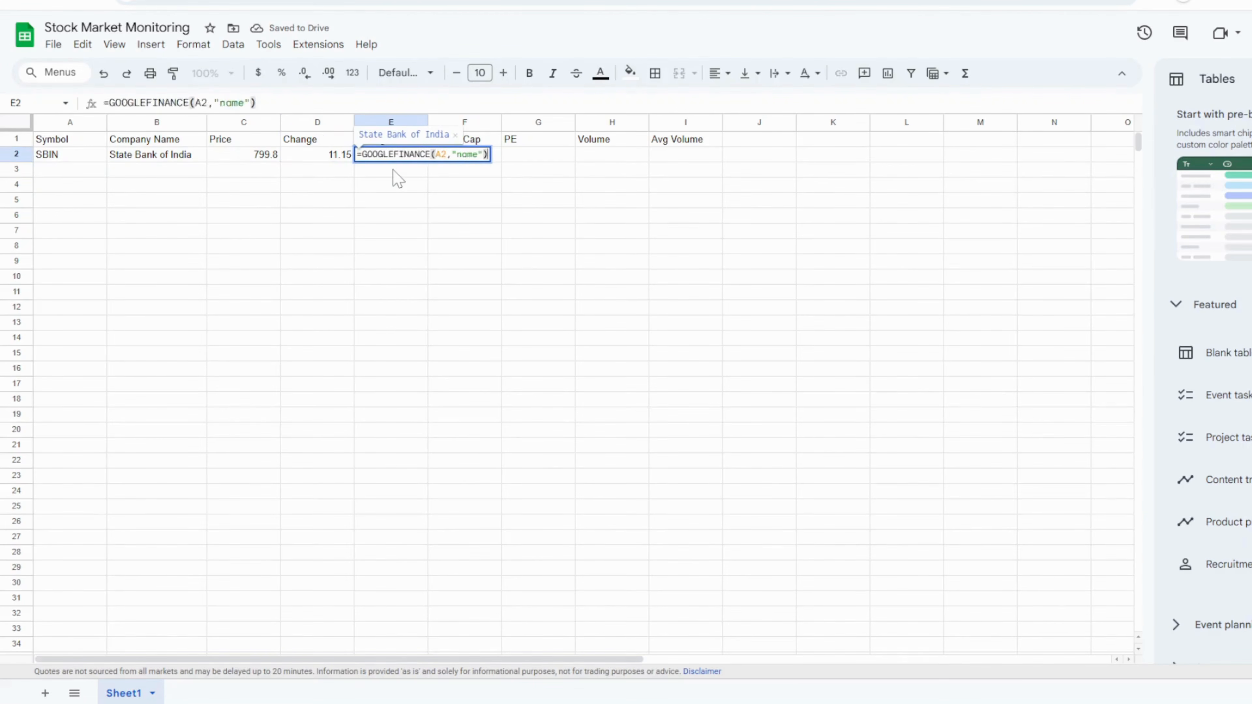
{"action": "key", "text": "Left"}
{"action": "key", "text": "Left"}
{"action": "key", "text": "BackSpace"}
{"action": "key", "text": "BackSpace"}
{"action": "key", "text": "BackSpace"}
{"action": "key", "text": "BackSpace"}
{"action": "type", "text": "changepct"}
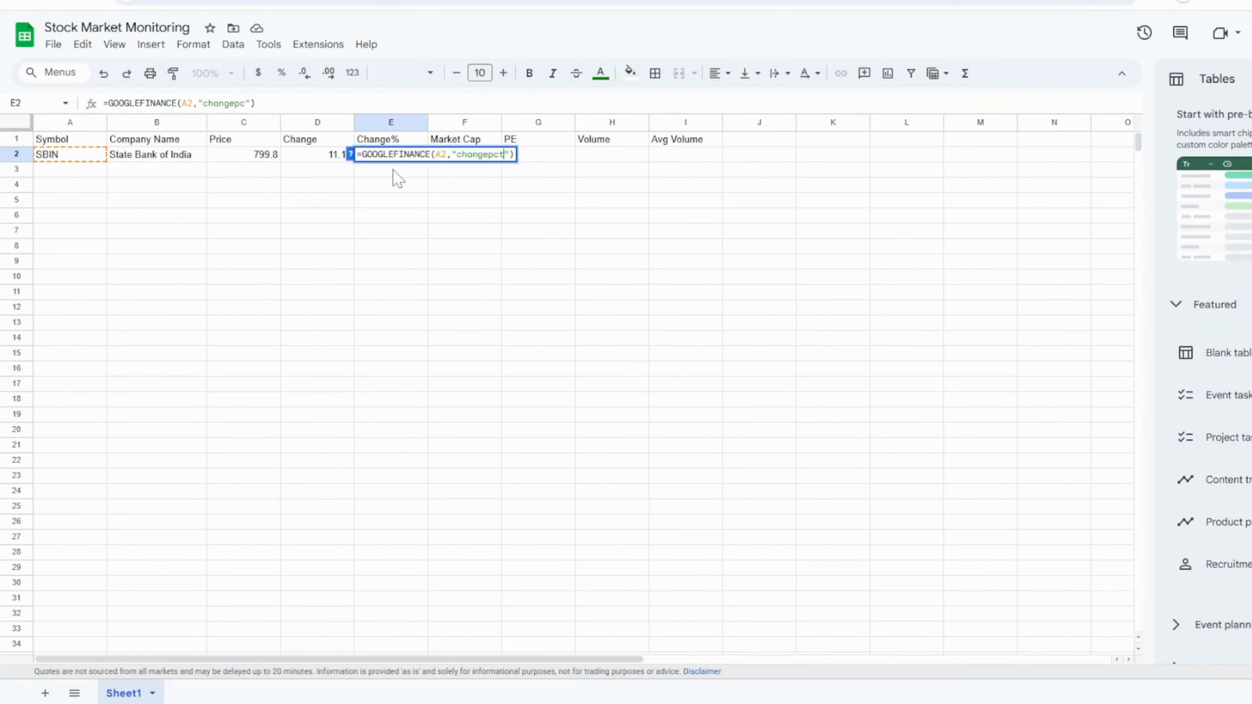
{"action": "key", "text": "Return"}
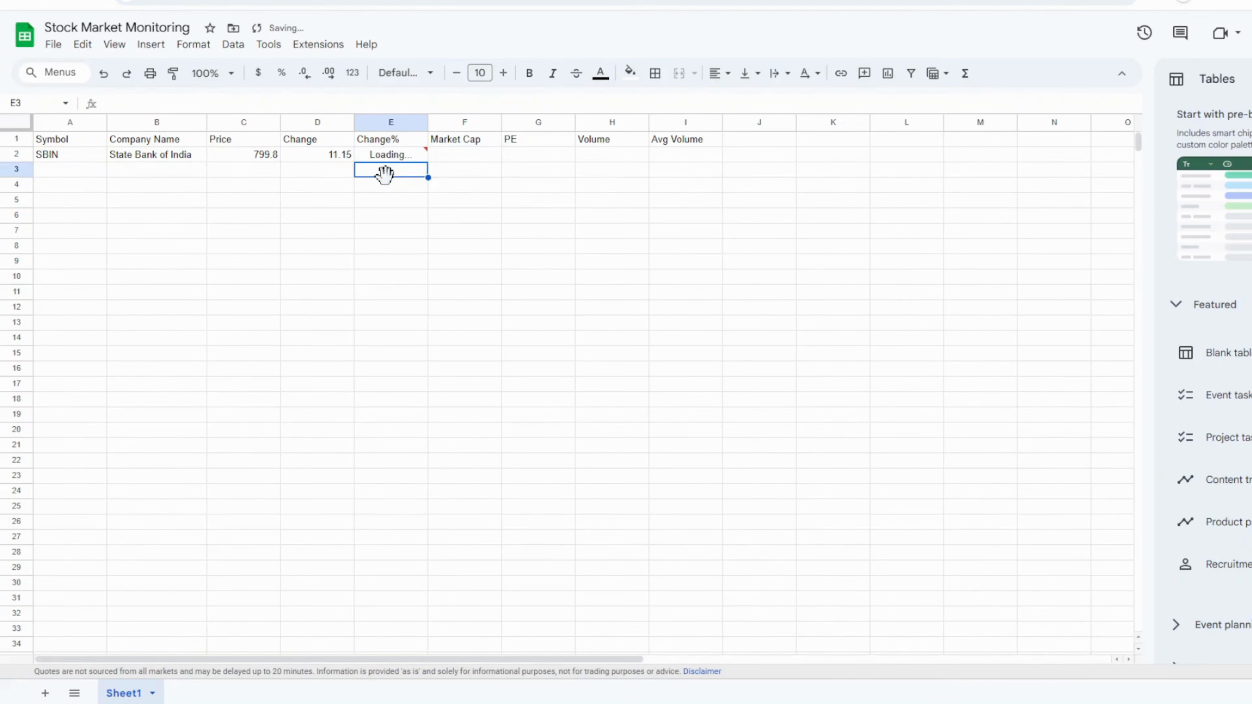
- Enter =GOOGLEFINANCE(A2,"marketcap") in F2 by adapting the copied formula, and widen column F to fit the value
{"action": "double_click", "coordinate": [451, 158]}
{"action": "type", "text": "=GOOGLEFINANCE(A2,\"name\")"}
{"action": "key", "text": "Left"}
{"action": "key", "text": "Left"}
{"action": "key", "text": "BackSpace"}
{"action": "key", "text": "BackSpace"}
{"action": "key", "text": "BackSpace"}
{"action": "key", "text": "BackSpace"}
{"action": "type", "text": "market"}
{"action": "type", "text": "cap"}
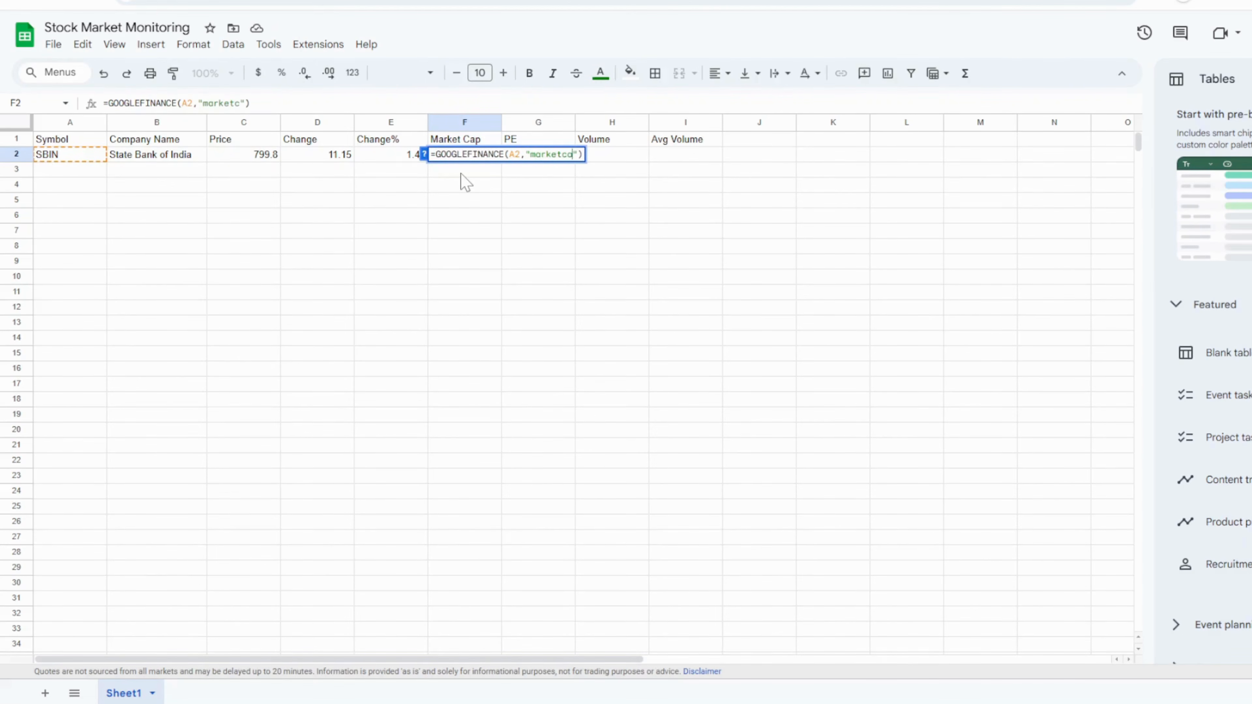
{"action": "key", "text": "Return"}
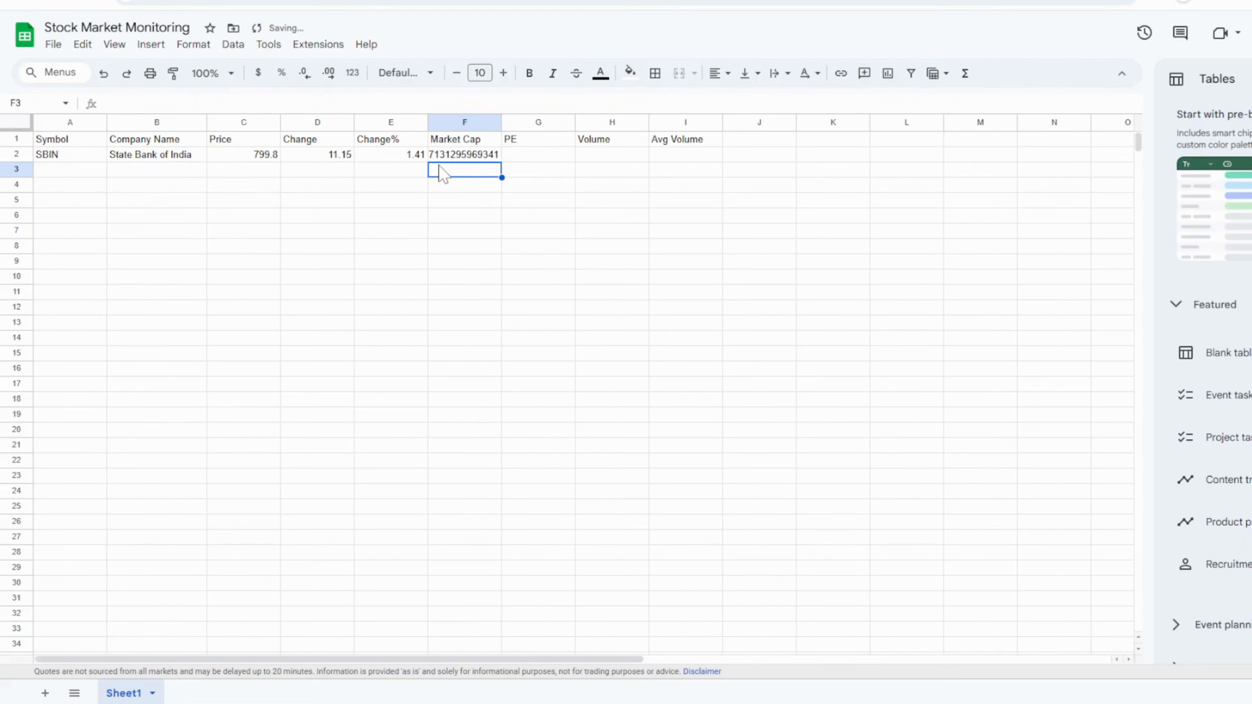
{"action": "left_click_drag", "start_coordinate": [501, 119], "coordinate": [517, 120]}
- Paste the copied formula into G2 and replace its attribute with "PE"
{"action": "double_click", "coordinate": [544, 156]}
{"action": "type", "text": "=GOOGLEFINANCE(A2,\"name\""}
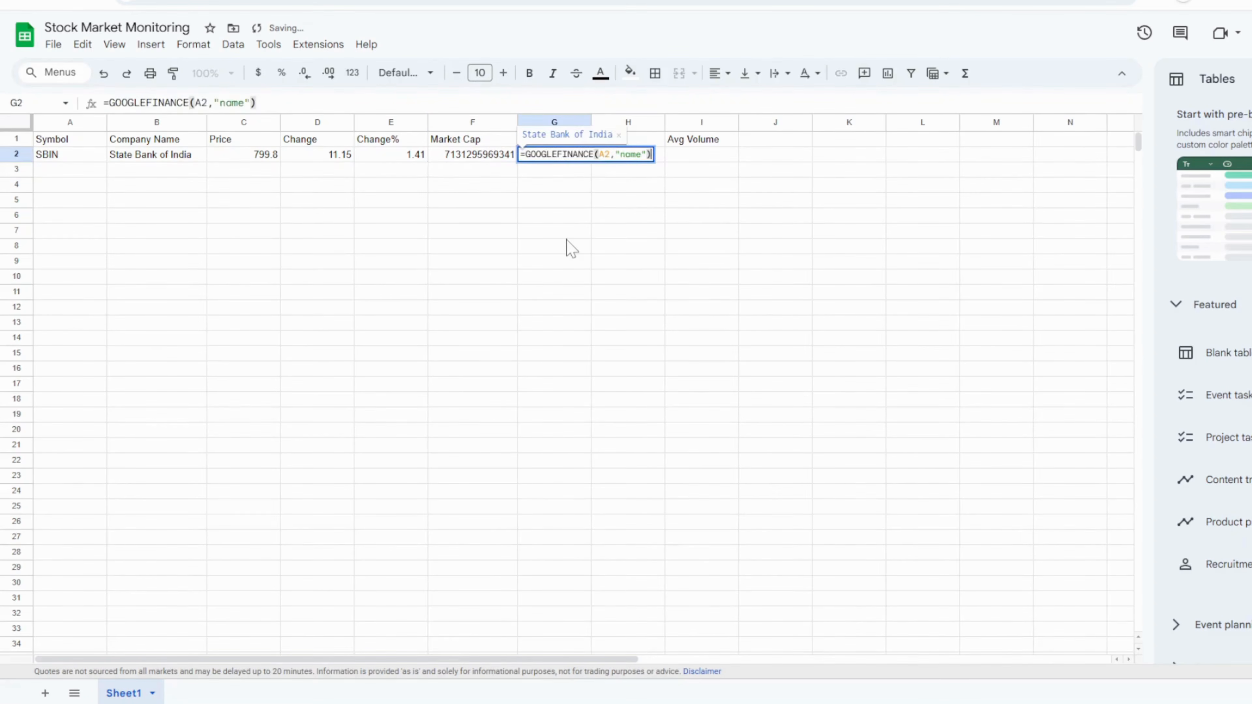
{"action": "key", "text": "BackSpace"}
{"action": "key", "text": "BackSpace"}
{"action": "key", "text": "BackSpace"}
{"action": "key", "text": "BackSpace"}
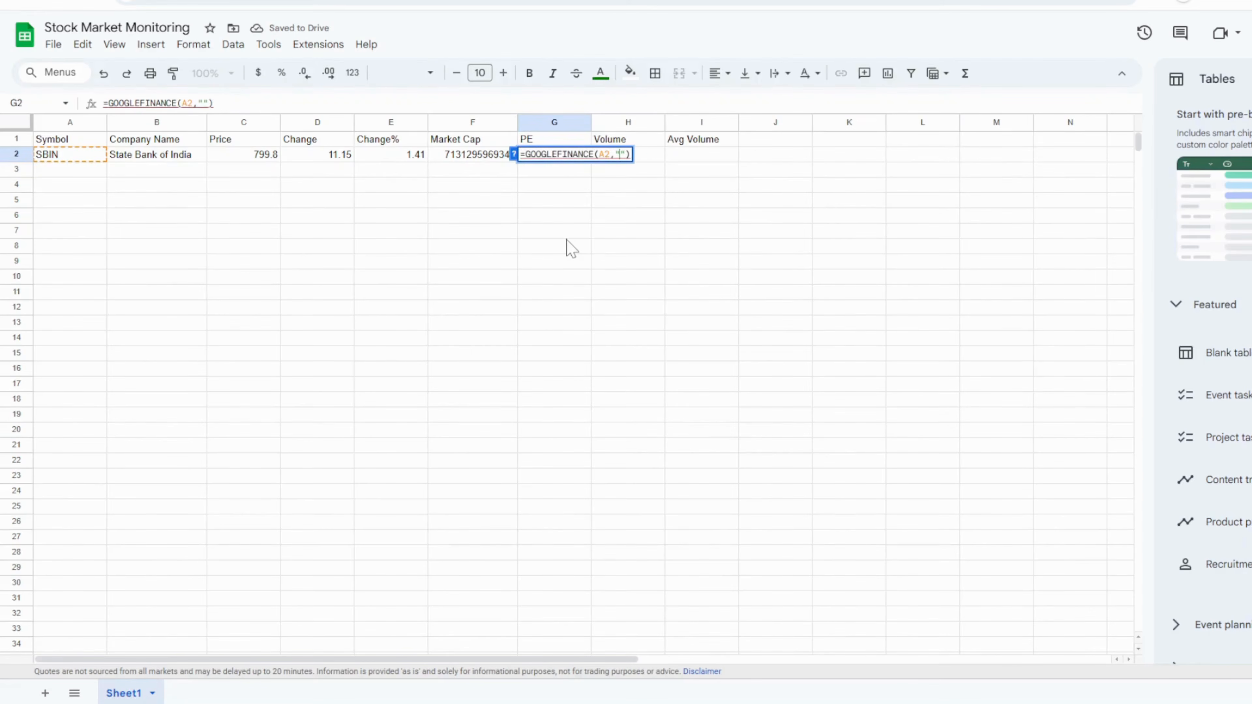
{"action": "type", "text": "PE"}
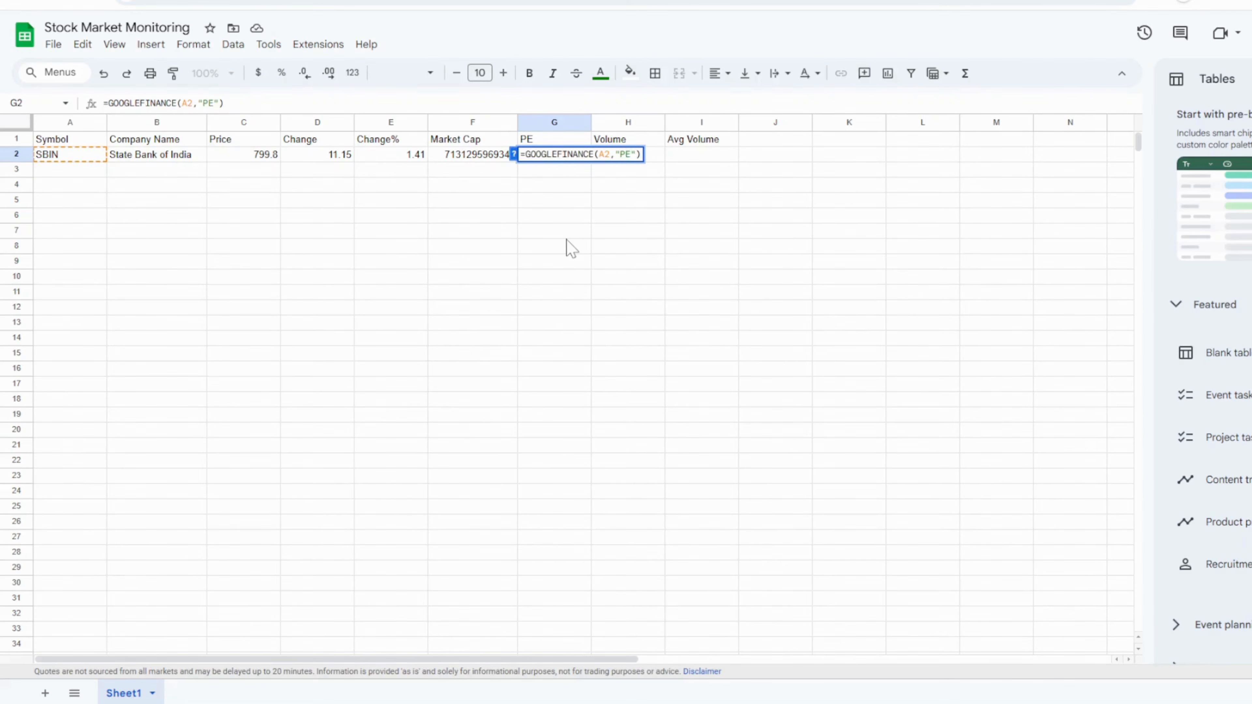
{"action": "key", "text": "Return"}
- Paste the copied formula into H2 and change its attribute to give =GOOGLEFINANCE(A2,"volume")
{"action": "left_click", "coordinate": [644, 159]}
{"action": "double_click", "coordinate": [643, 159]}
{"action": "type", "text": "=GOOGLEFINANCE(A2,\"name\")"}
{"action": "key", "text": "Left"}
{"action": "key", "text": "Left"}
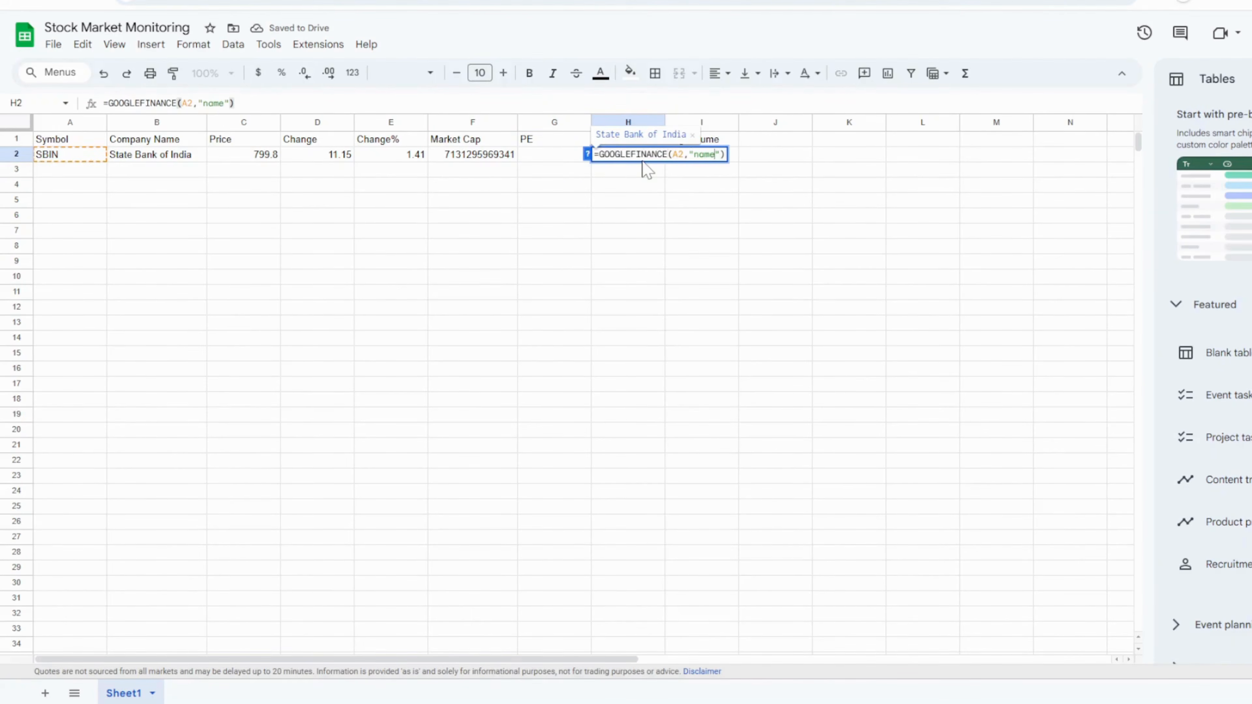
{"action": "key", "text": "BackSpace"}
{"action": "key", "text": "BackSpace"}
{"action": "key", "text": "BackSpace"}
{"action": "key", "text": "BackSpace"}
{"action": "type", "text": "volume"}
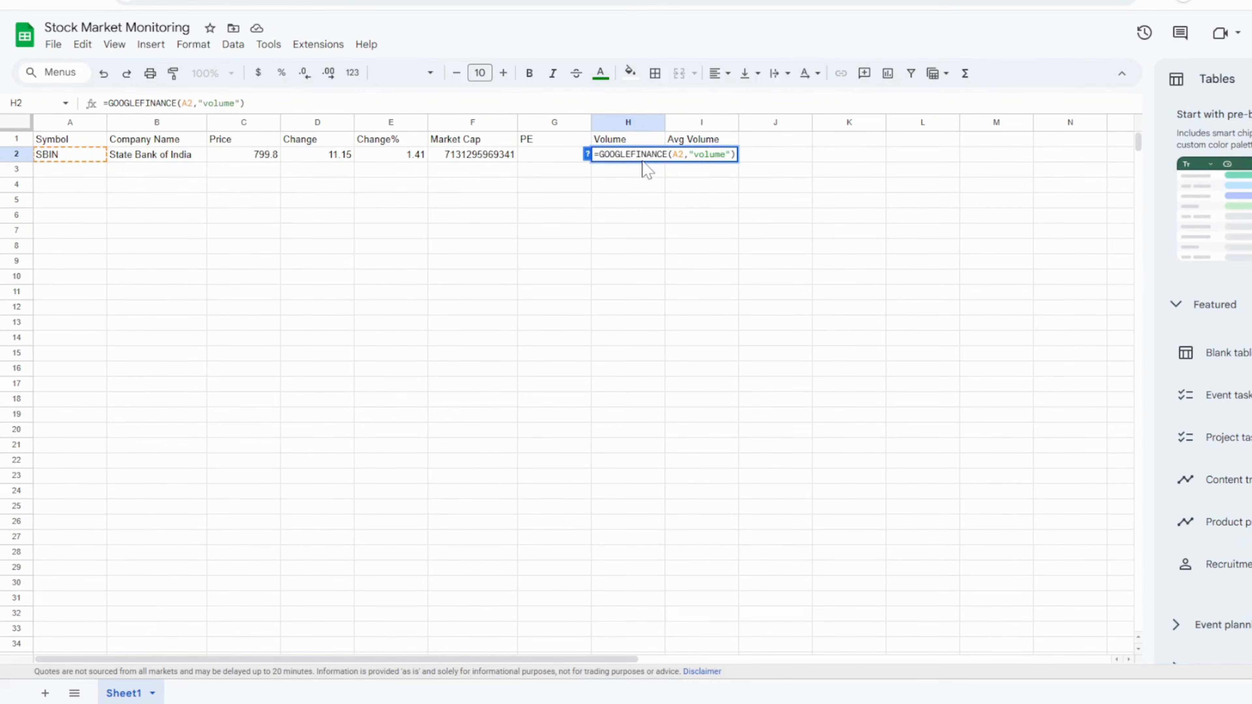
{"action": "key", "text": "Return"}
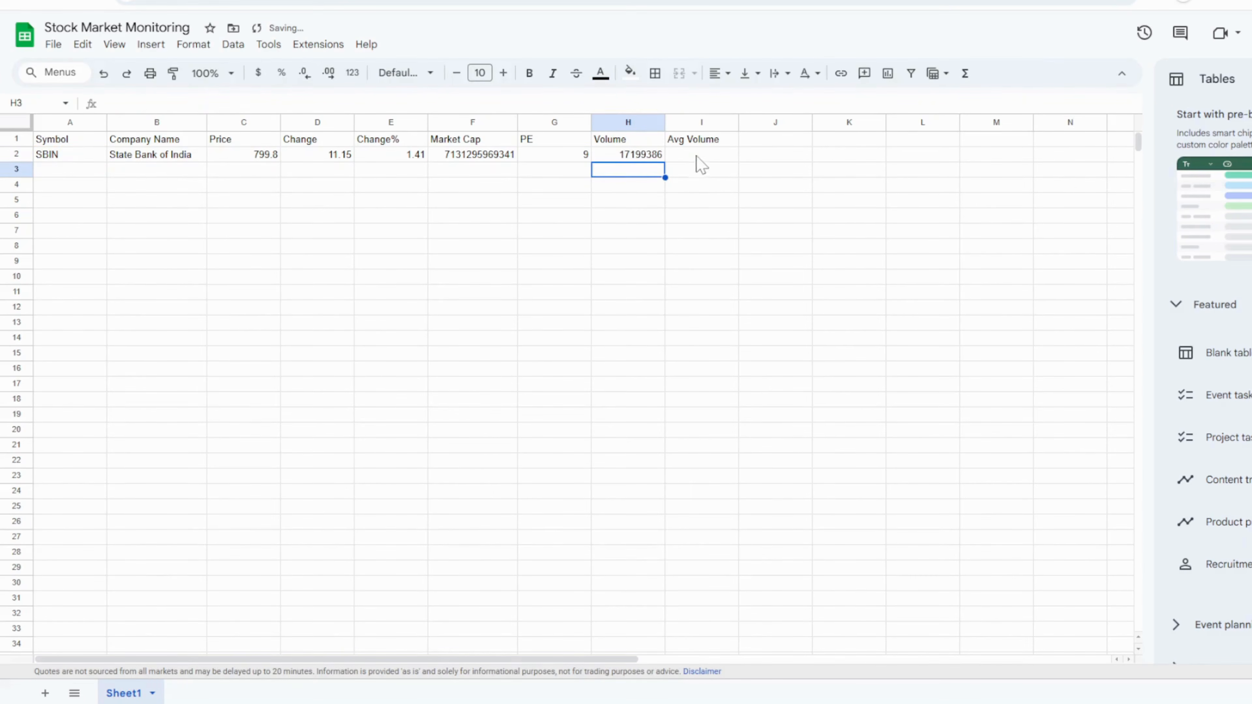
- Paste the copied formula into I2 and replace its attribute with "volumeavg"
{"action": "double_click", "coordinate": [696, 156]}
{"action": "type", "text": "=GOOGLEFINANCE(A2,\"name\")"}
{"action": "key", "text": "Left"}
{"action": "key", "text": "Left"}
{"action": "key", "text": "BackSpace"}
{"action": "key", "text": "BackSpace"}
{"action": "key", "text": "BackSpace"}
{"action": "key", "text": "BackSpace"}
{"action": "type", "text": "vol"}
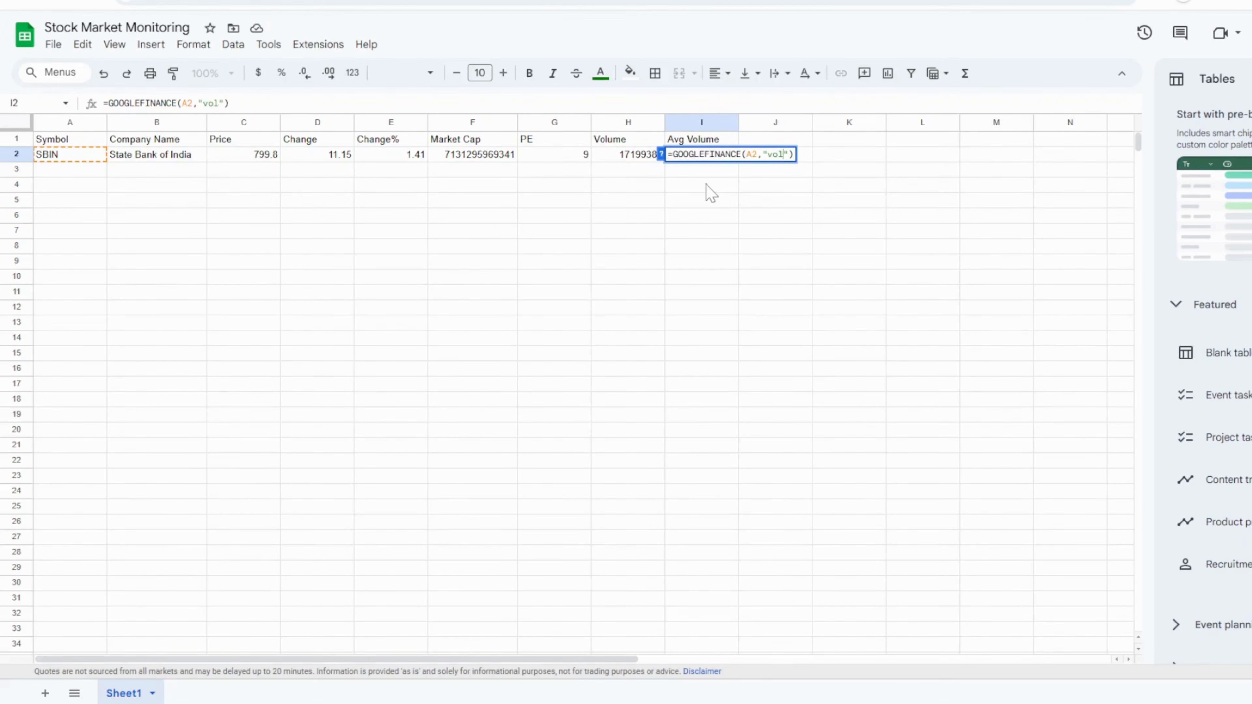
{"action": "type", "text": "umeavg"}
{"action": "key", "text": "Return"}
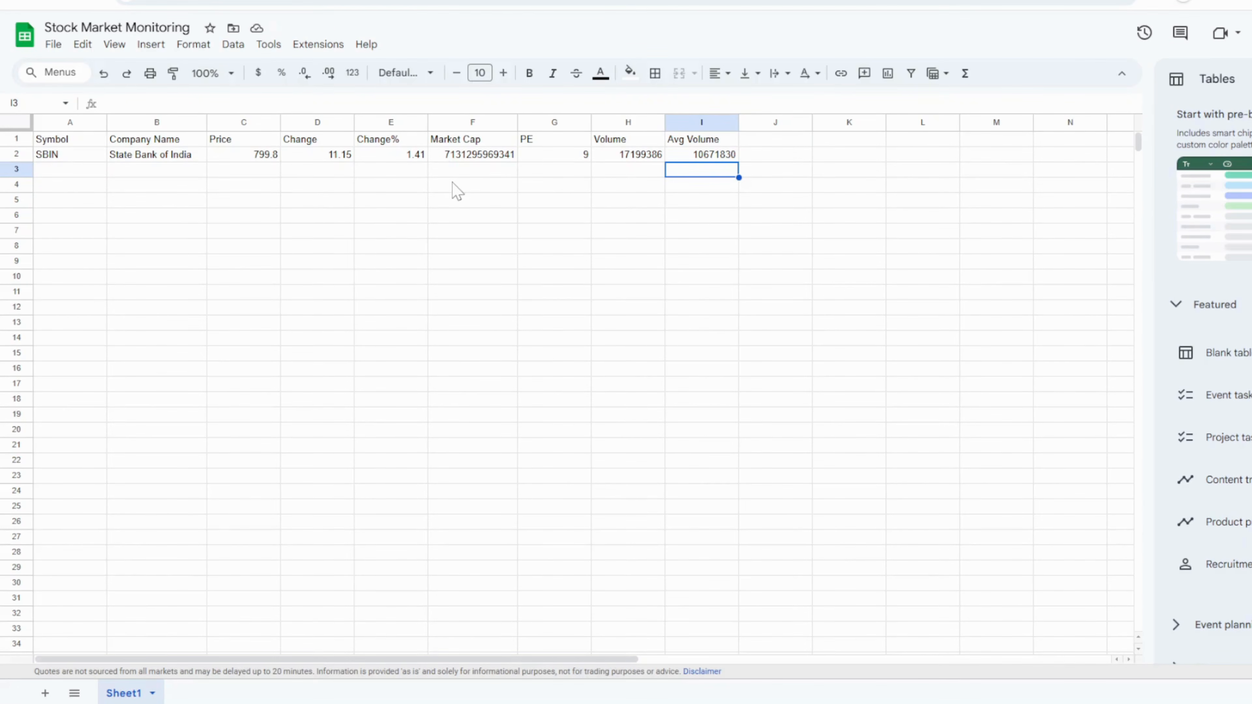
- Apply the custom number format #,##0,,,"b" to the market cap in F2 to show it in billions
{"action": "left_click", "coordinate": [473, 157]}
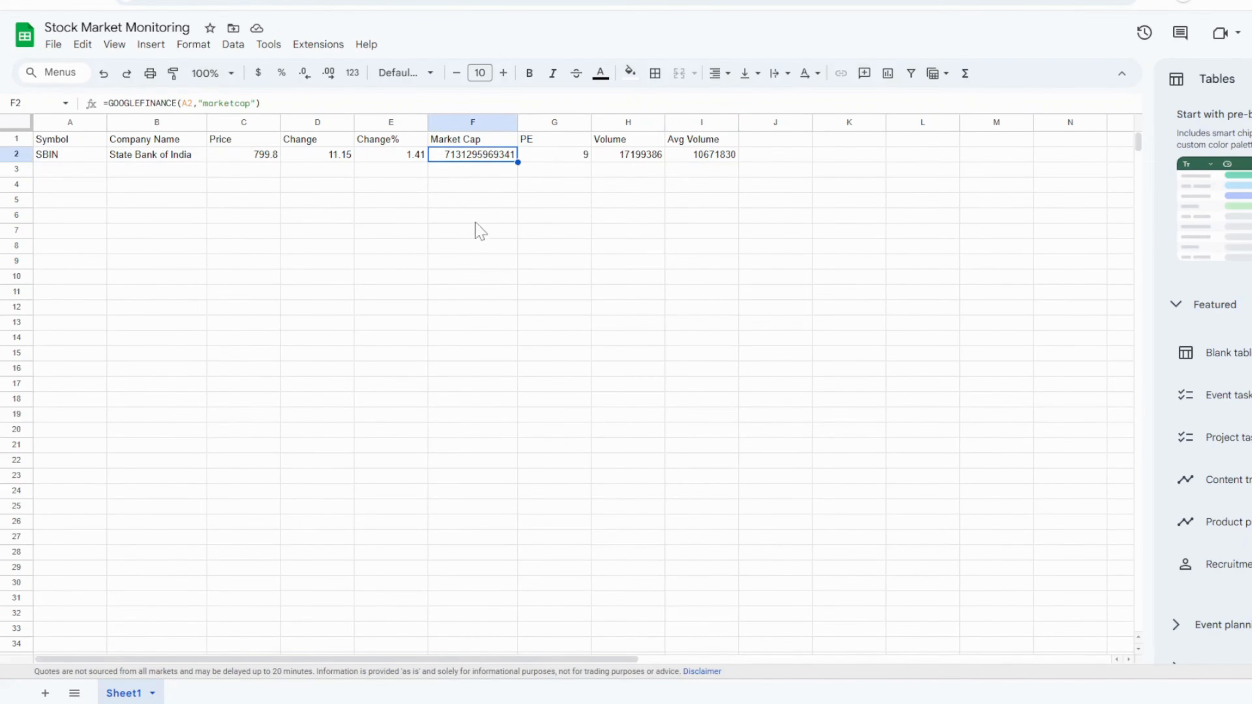
{"action": "left_click", "coordinate": [195, 45]}
{"action": "mouse_move", "coordinate": [237, 111]}
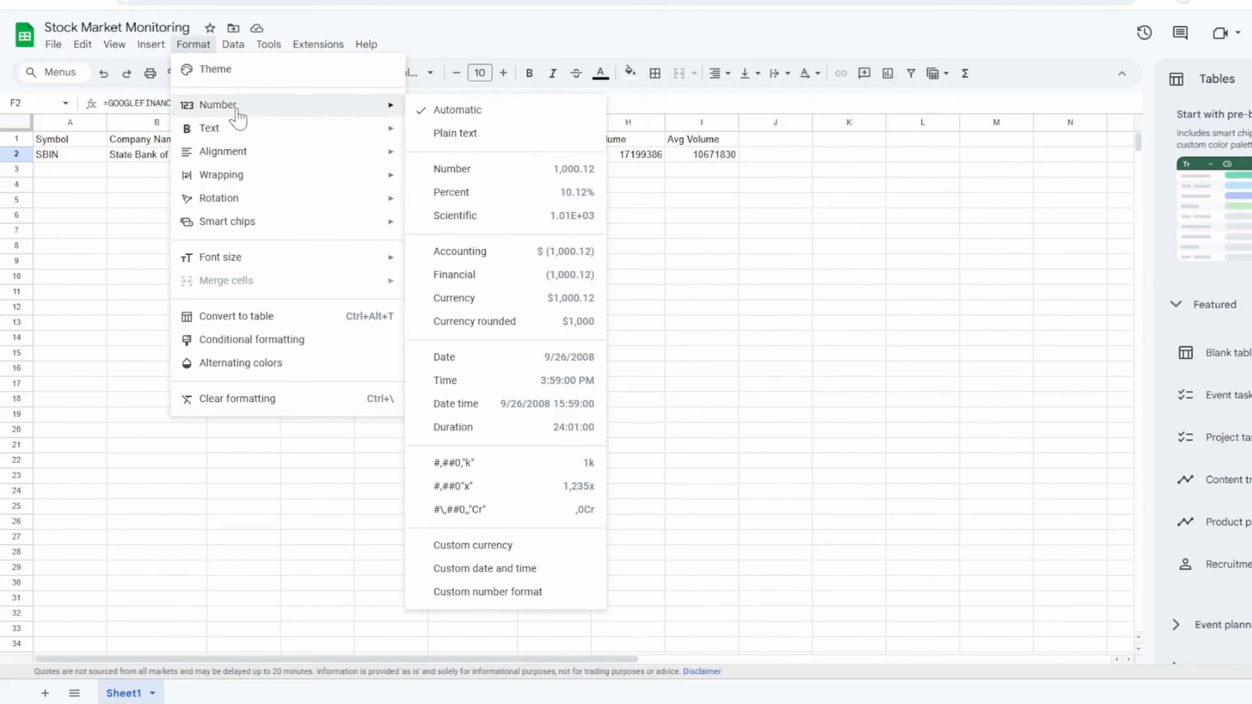
{"action": "left_click", "coordinate": [503, 593]}
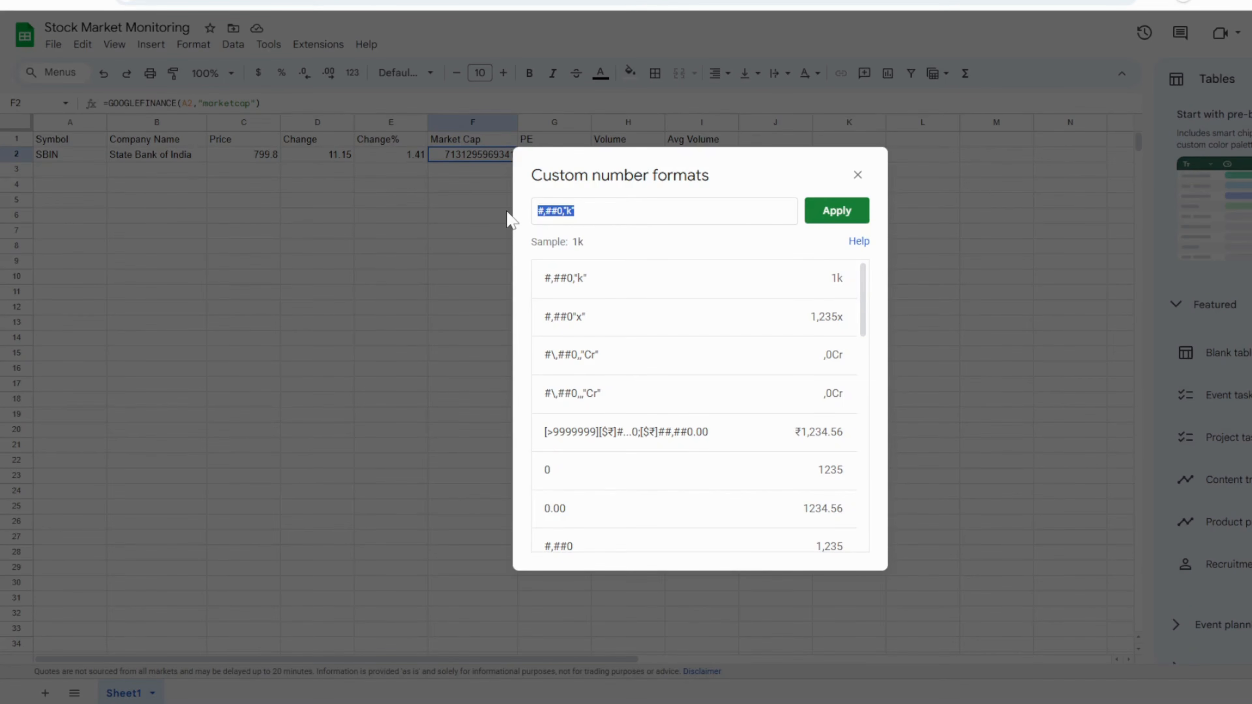
{"action": "key", "text": "Right"}
{"action": "key", "text": "BackSpace"}
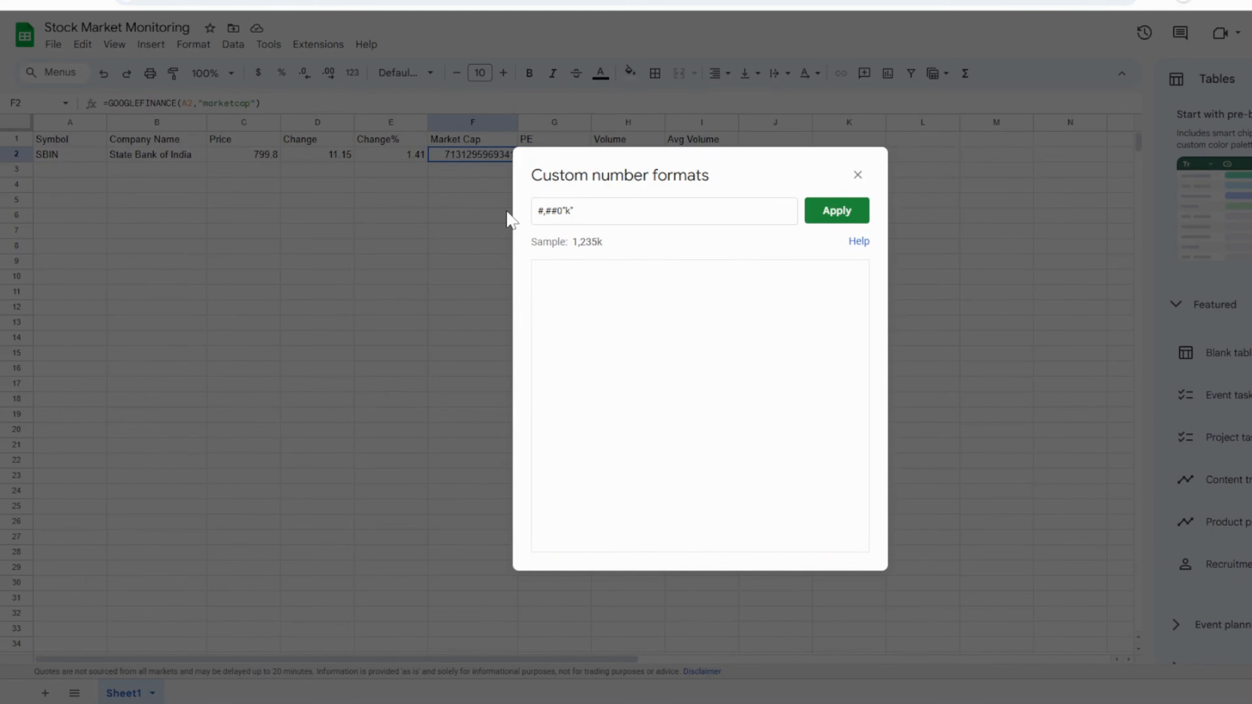
{"action": "key", "text": "BackSpace"}
{"action": "key", "text": "BackSpace"}
{"action": "key", "text": "BackSpace"}
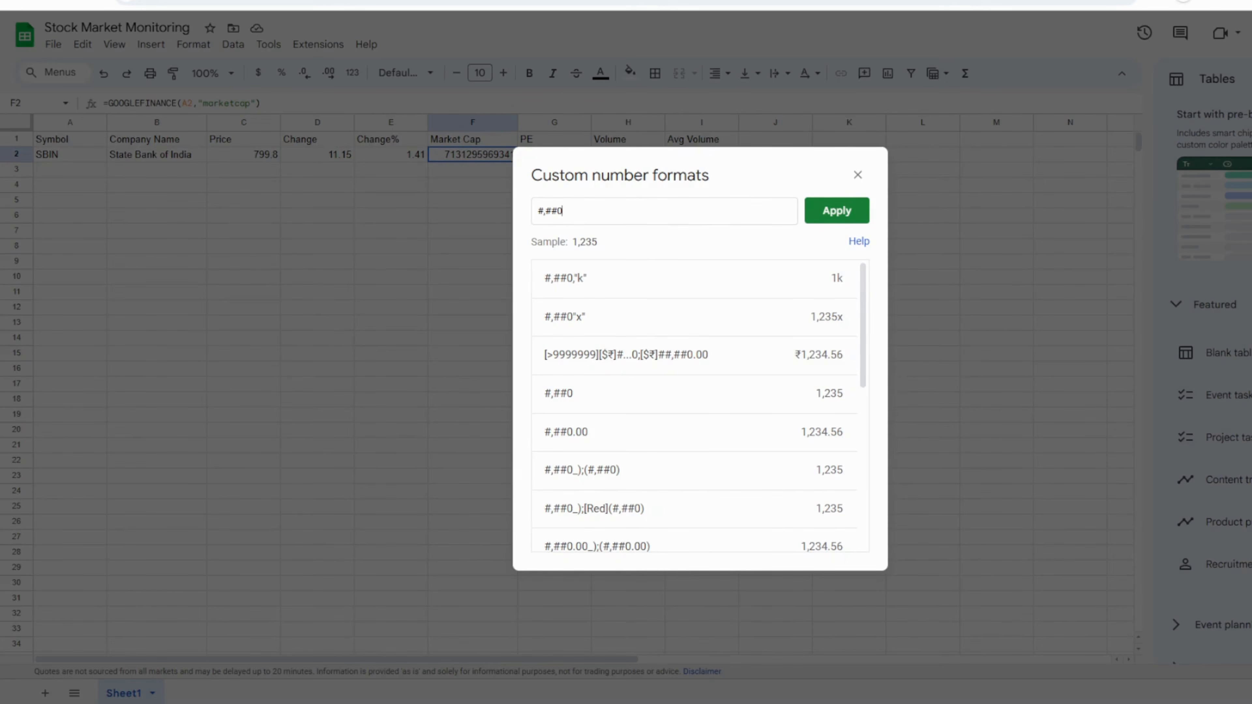
{"action": "type", "text": ",##0"}
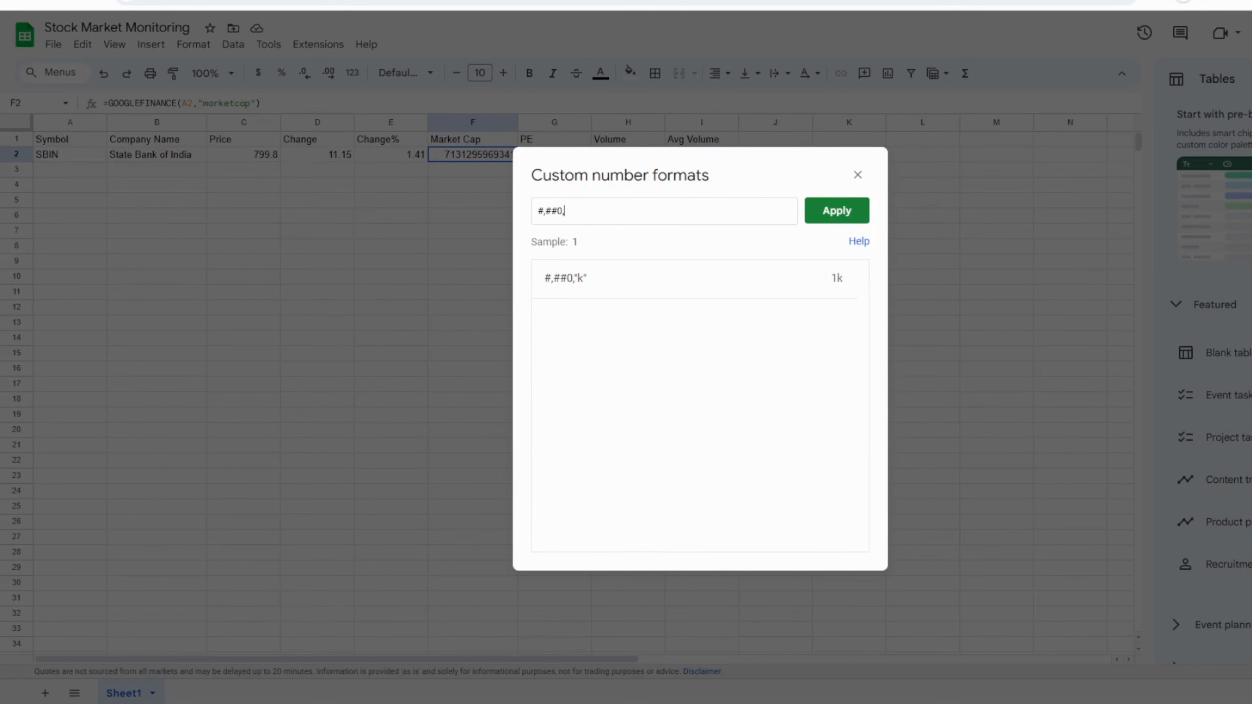
{"action": "type", "text": ","}
{"action": "type", "text": "\"b"}
{"action": "left_click", "coordinate": [840, 217]}
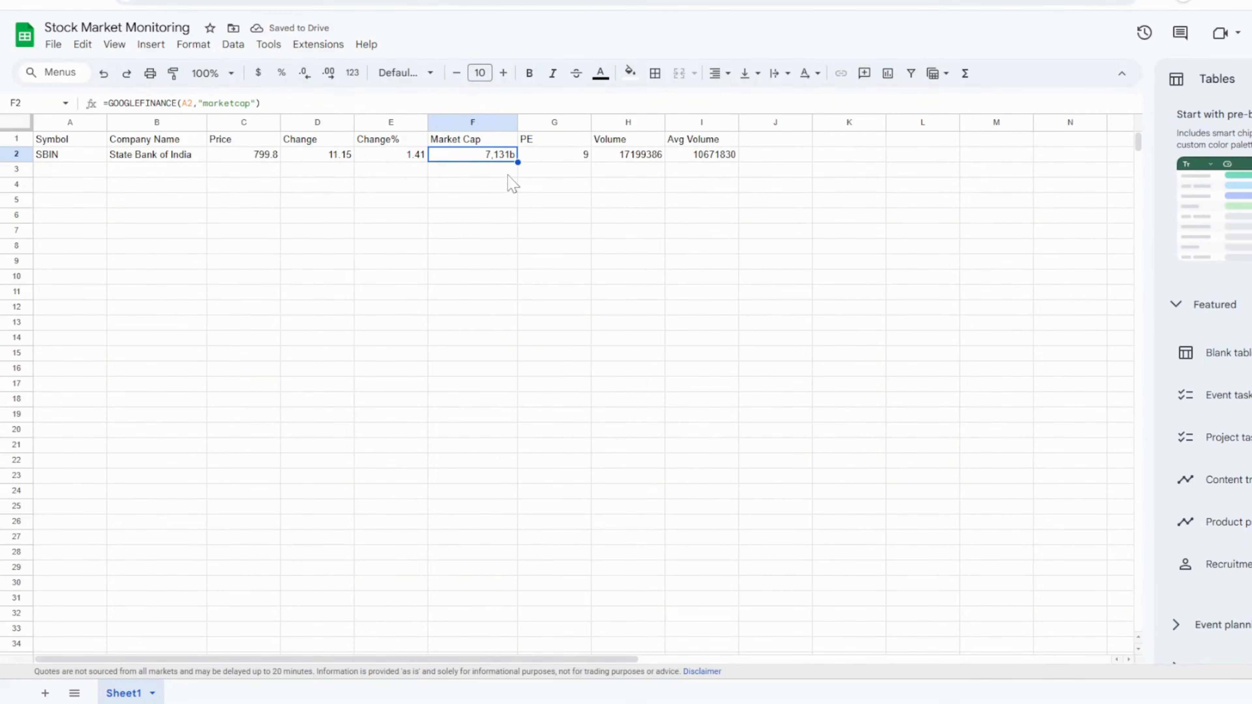
- Apply the custom number format #,##0,"k" to the volume in H2 to show it in thousands
{"action": "left_click", "coordinate": [630, 157]}
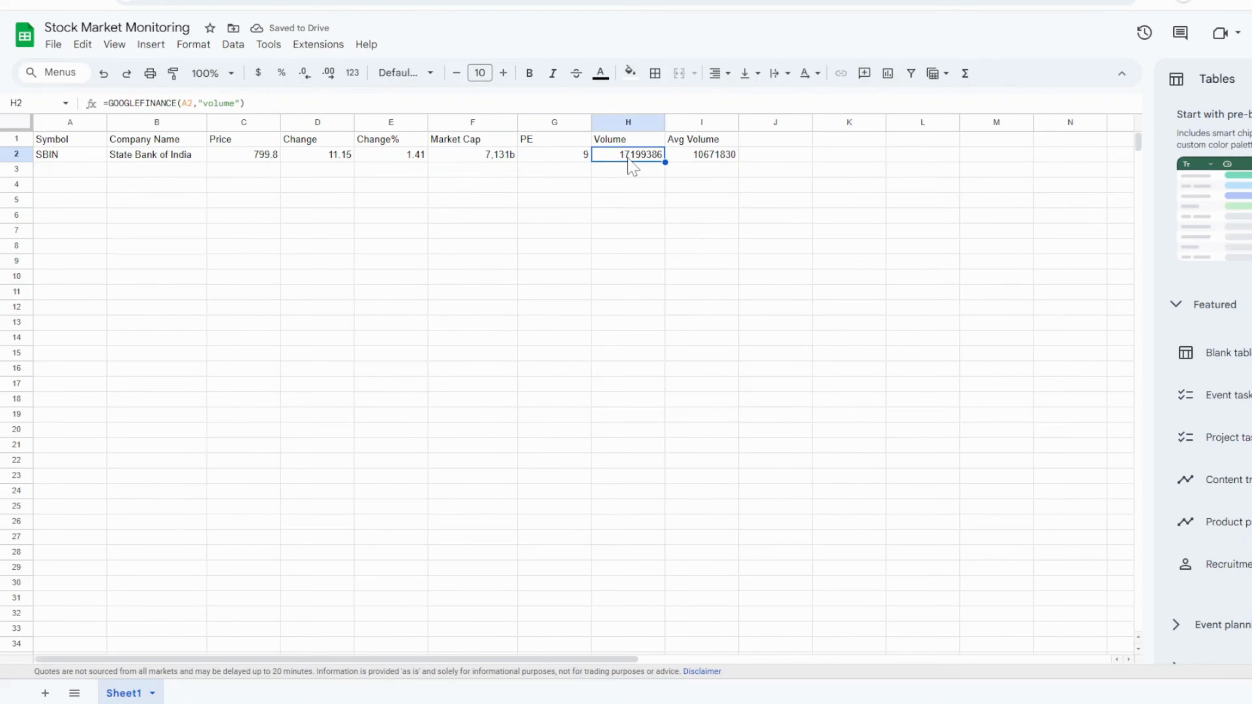
{"action": "left_click", "coordinate": [194, 45]}
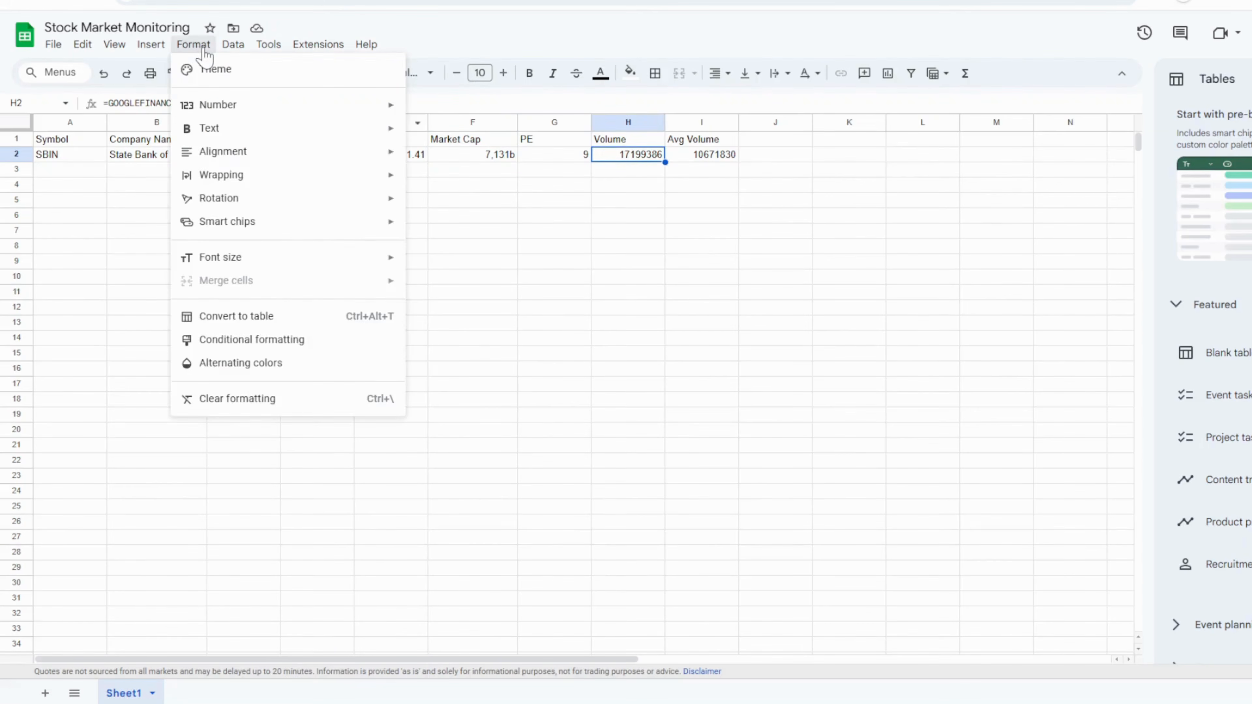
{"action": "mouse_move", "coordinate": [236, 108]}
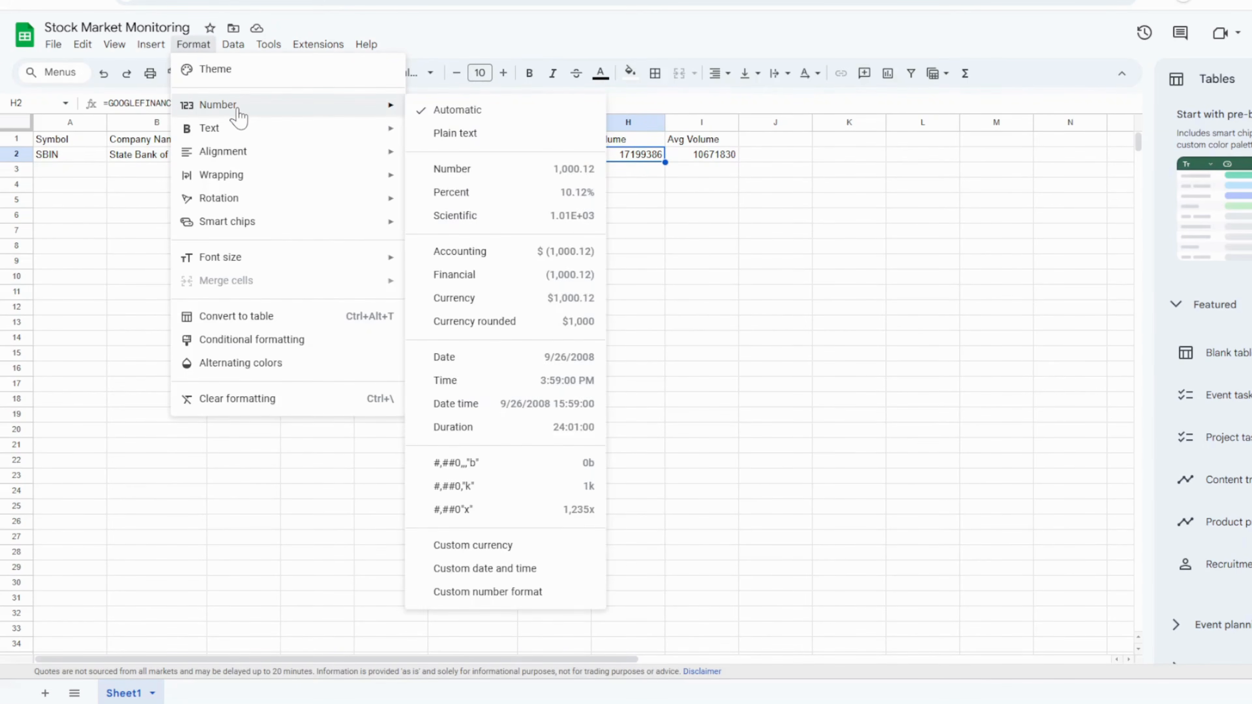
{"action": "left_click", "coordinate": [515, 593]}
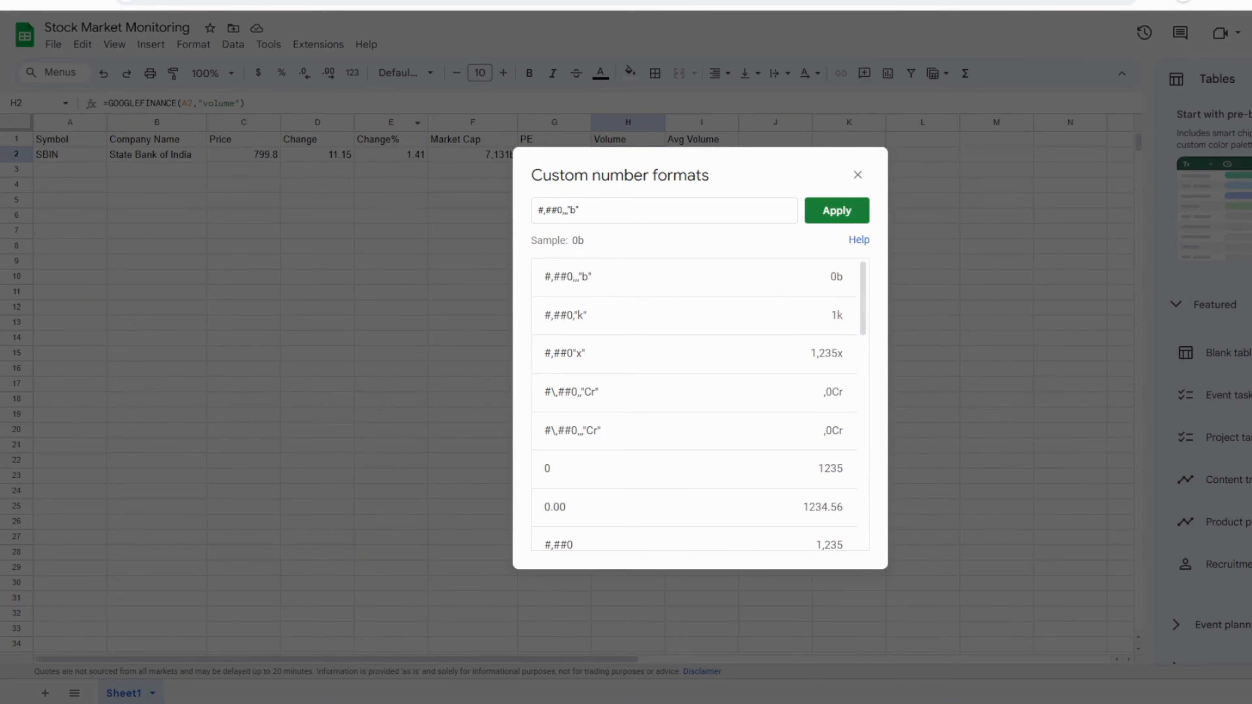
{"action": "key", "text": "BackSpace"}
{"action": "key", "text": "BackSpace"}
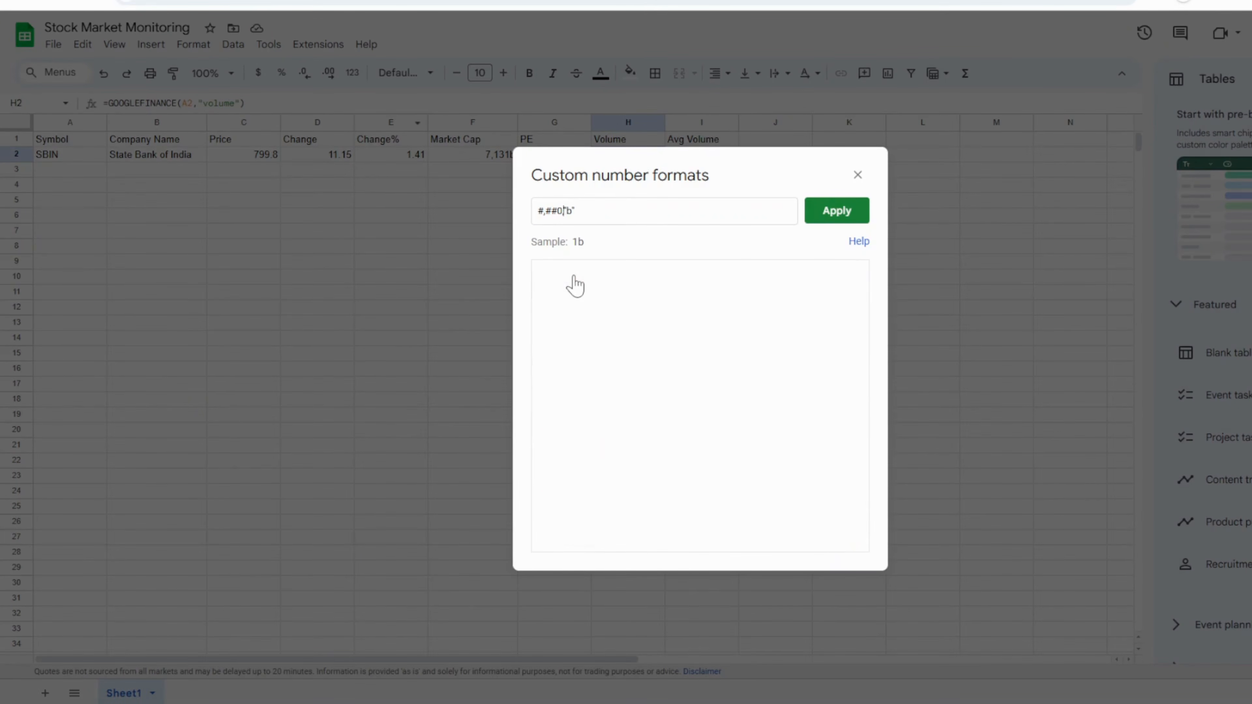
{"action": "key", "text": "BackSpace"}
{"action": "type", "text": "k"}
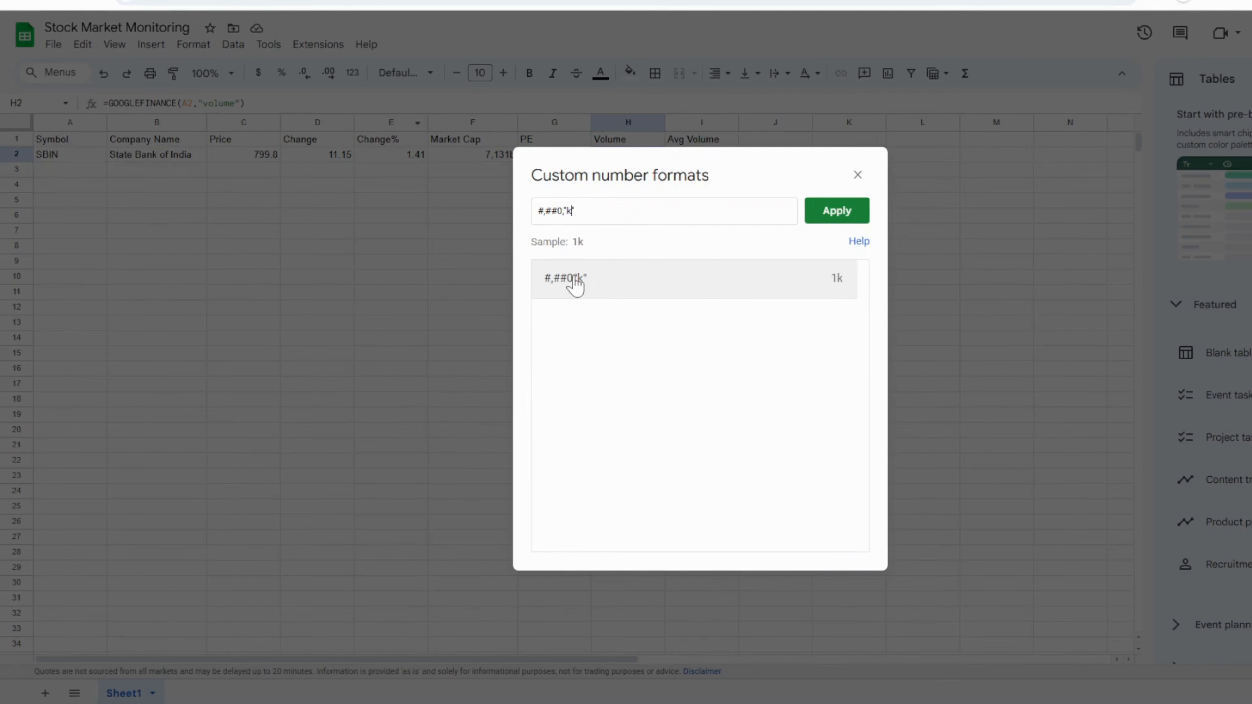
{"action": "left_click", "coordinate": [837, 211]}
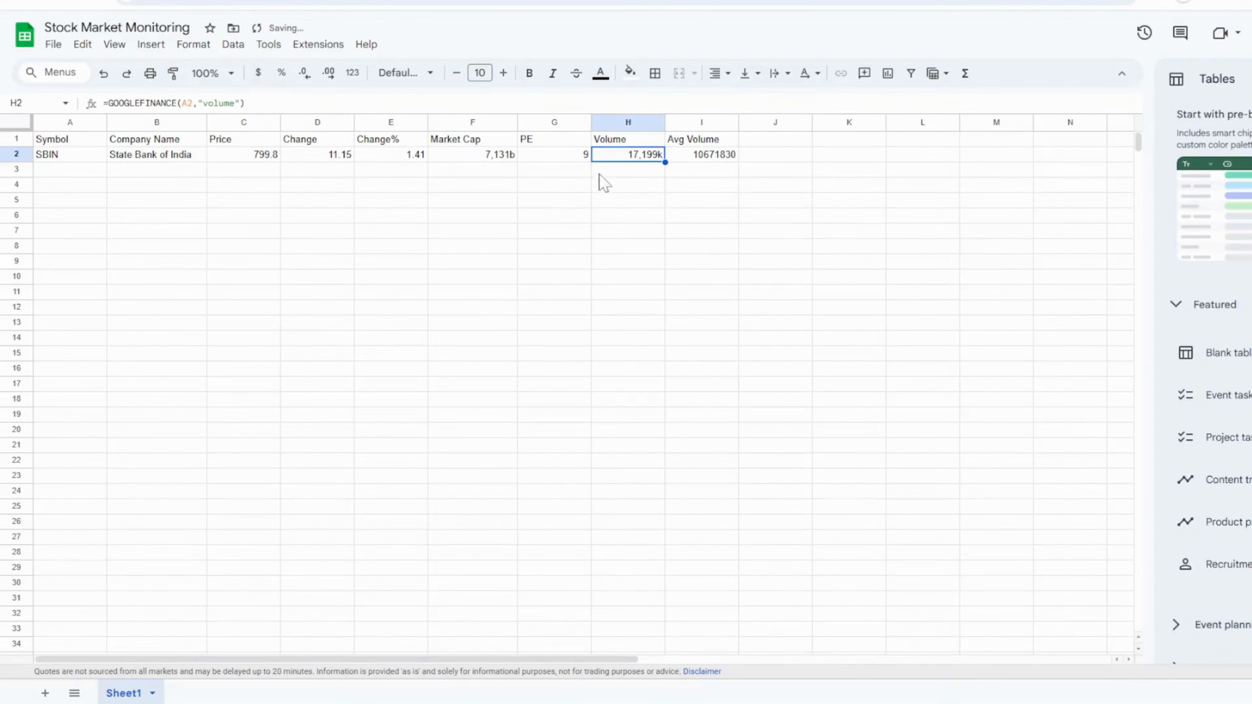
- Give the average volume in I2 the same custom number format, #,##0,"k"
{"action": "left_click", "coordinate": [713, 155]}
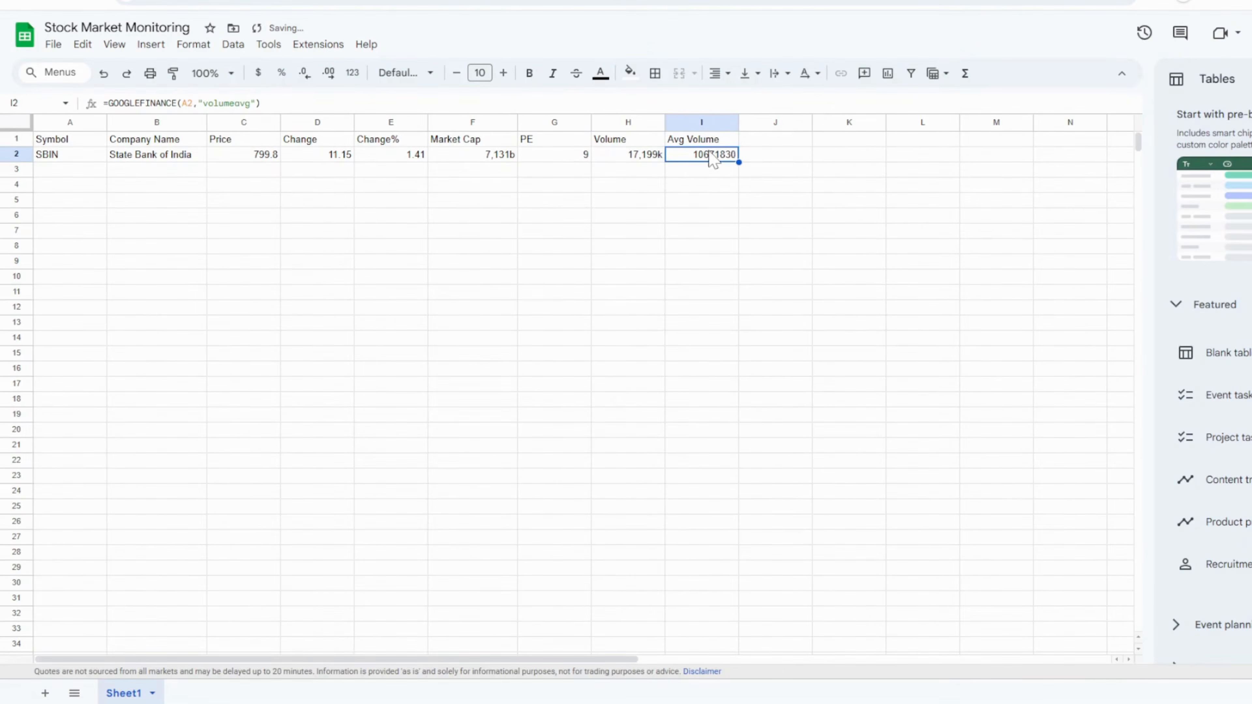
{"action": "left_click", "coordinate": [205, 46]}
{"action": "mouse_move", "coordinate": [222, 109]}
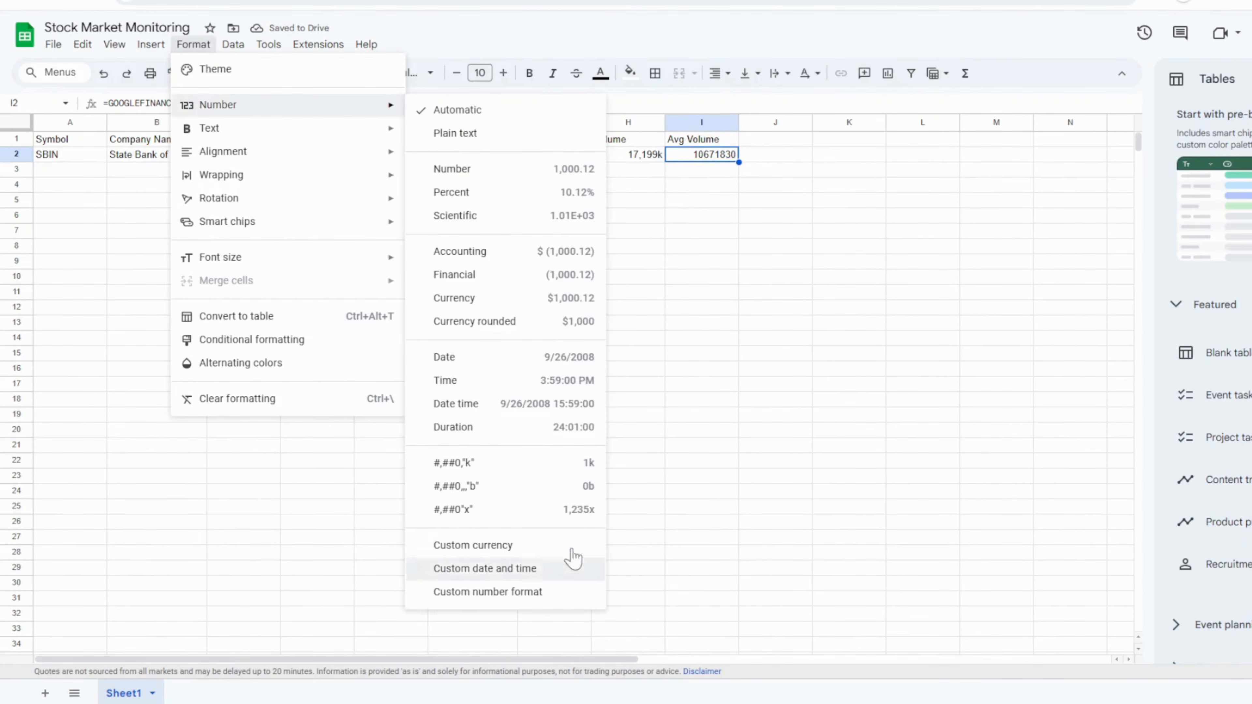
{"action": "left_click", "coordinate": [527, 592]}
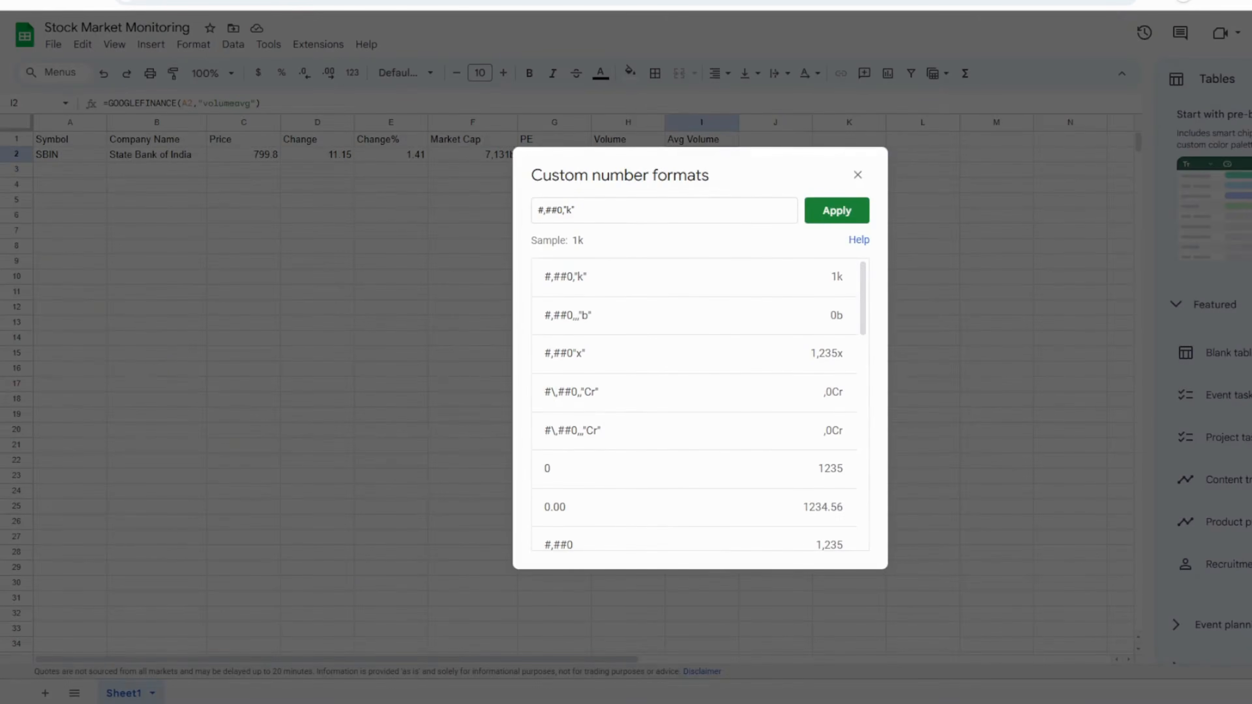
{"action": "left_click", "coordinate": [837, 210]}
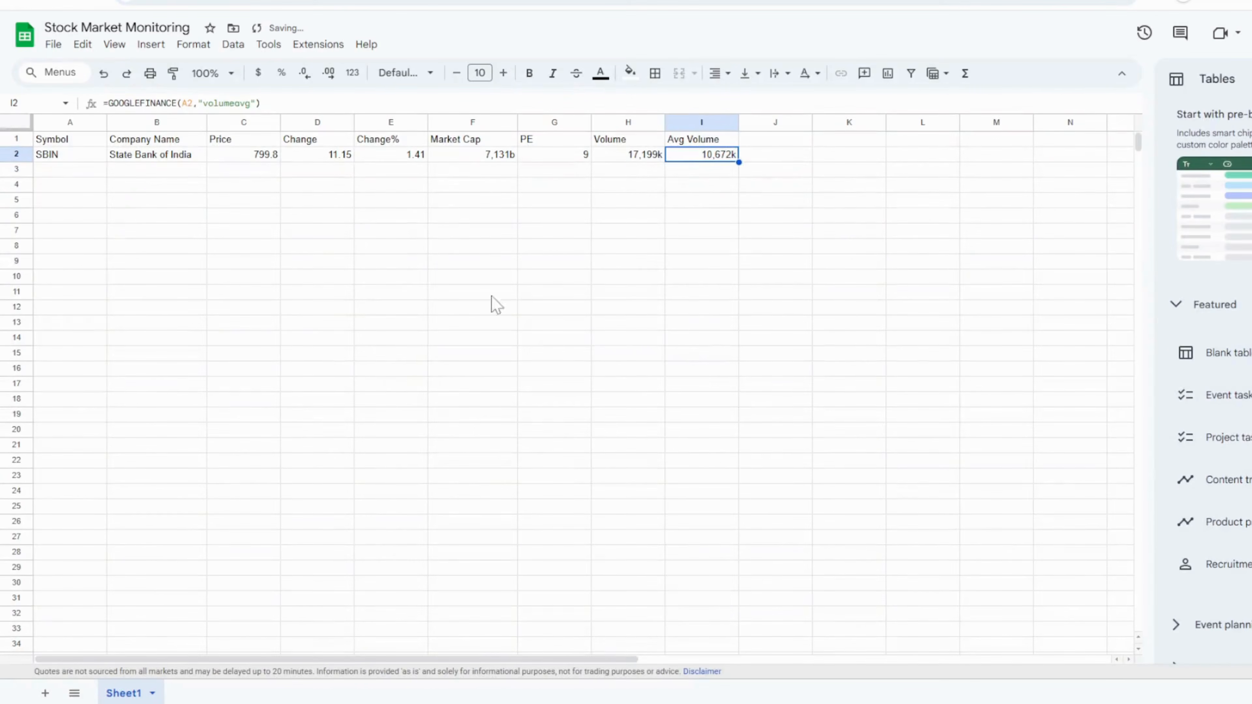
{"action": "left_click", "coordinate": [554, 245]}
- Add the headers "52 Week High" in J1 and "52 Week Low" in K1
{"action": "double_click", "coordinate": [846, 154]}
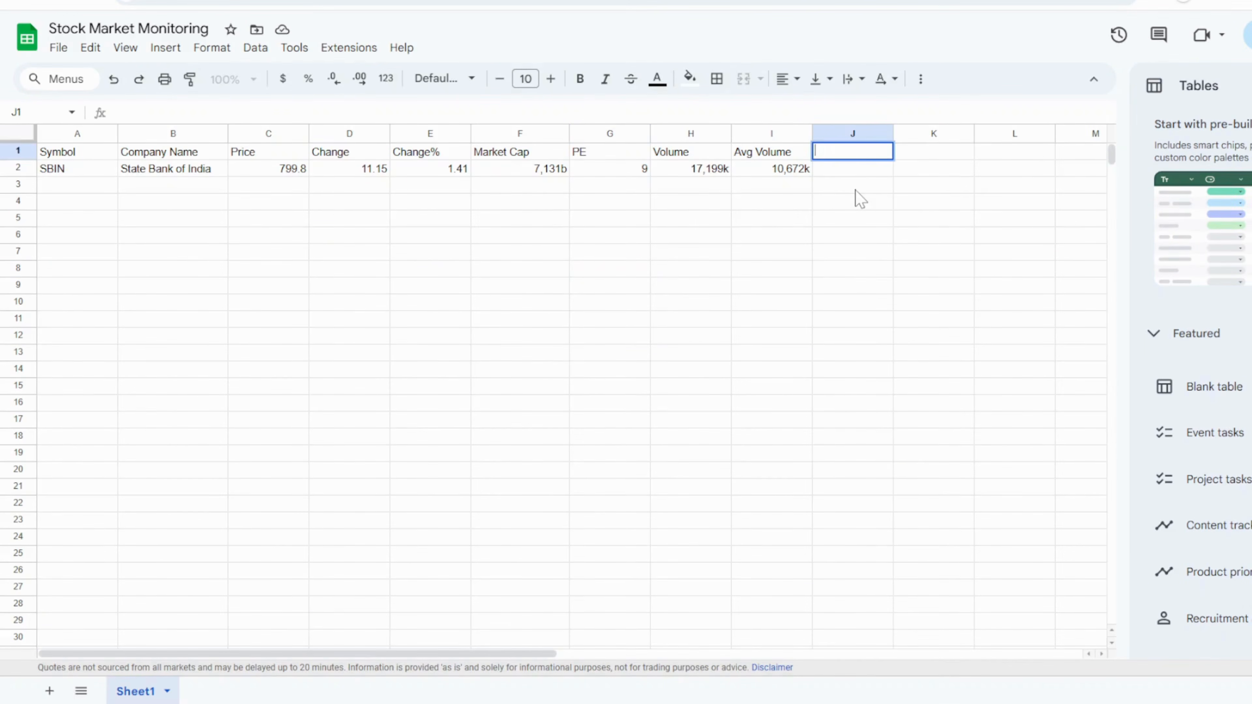
{"action": "type", "text": "52 Week High"}
{"action": "left_click", "coordinate": [874, 220]}
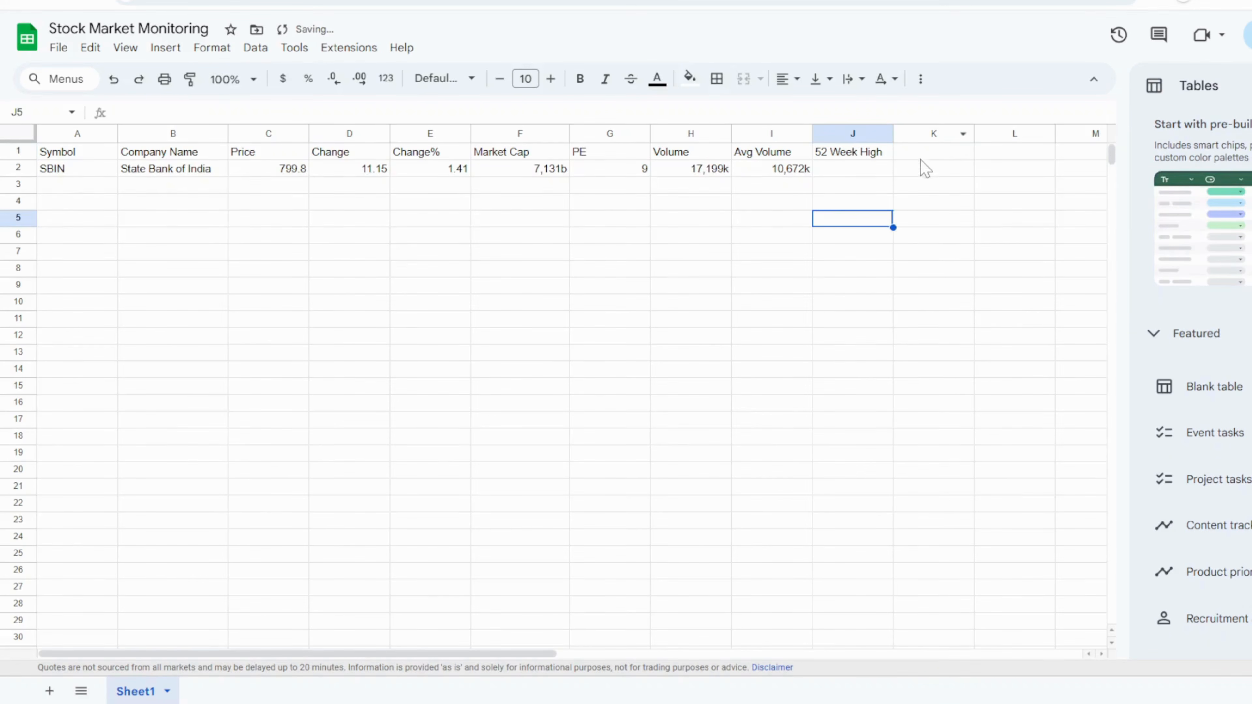
{"action": "left_click", "coordinate": [927, 154]}
{"action": "type", "text": "52 Week Low"}
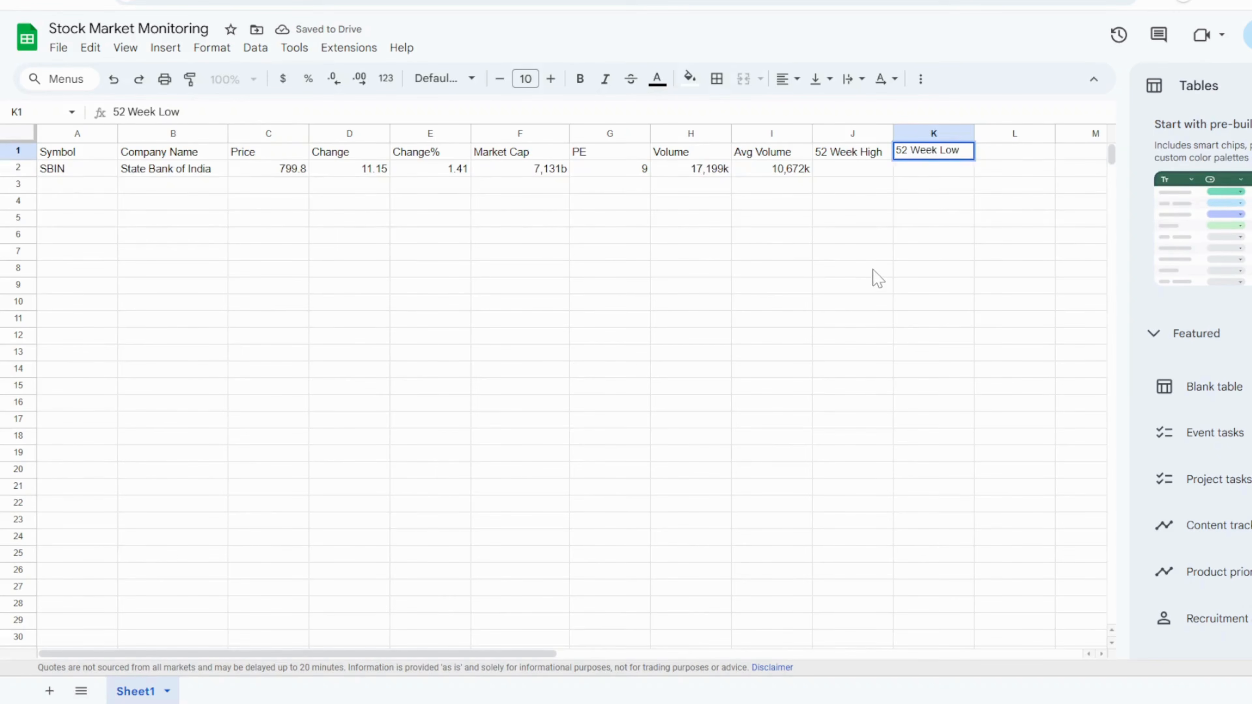
{"action": "left_click", "coordinate": [874, 269]}
- Copy the GOOGLEFINANCE average volume formula from I2 into the 52 Week High cell J2
{"action": "double_click", "coordinate": [835, 173]}
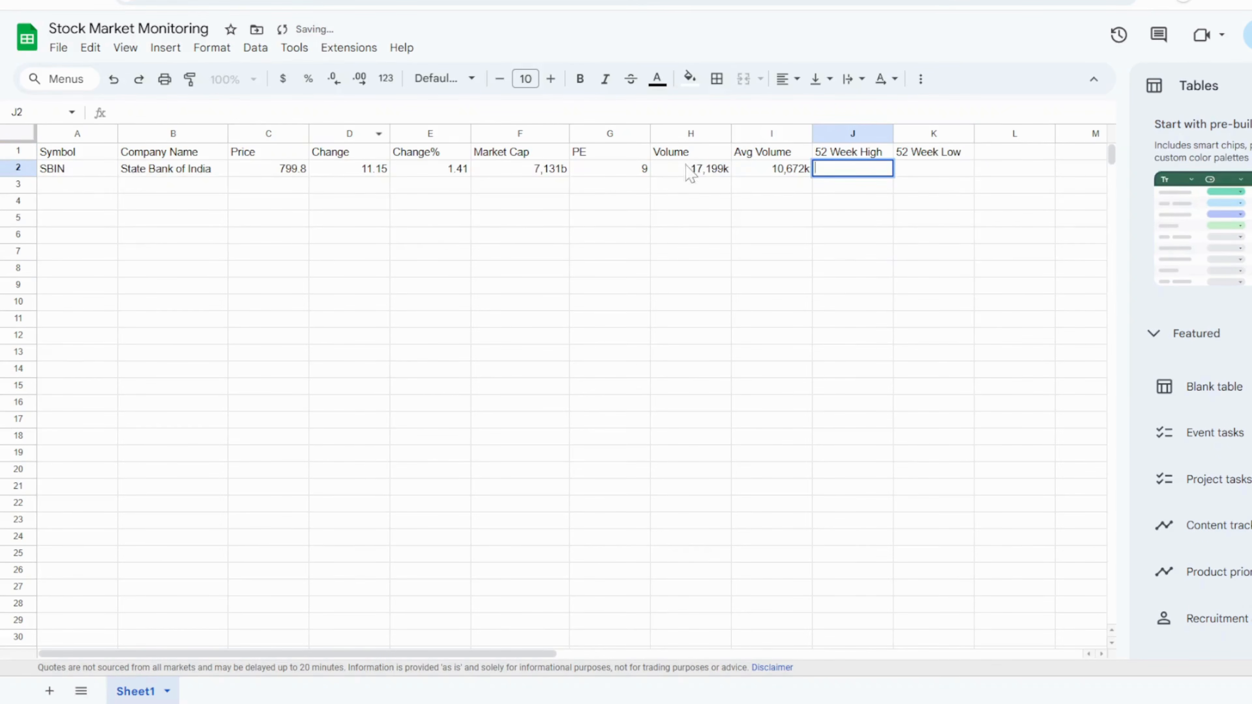
{"action": "left_click", "coordinate": [769, 168]}
{"action": "left_click_drag", "start_coordinate": [287, 113], "coordinate": [108, 101]}
{"action": "key", "text": "ctrl+c"}
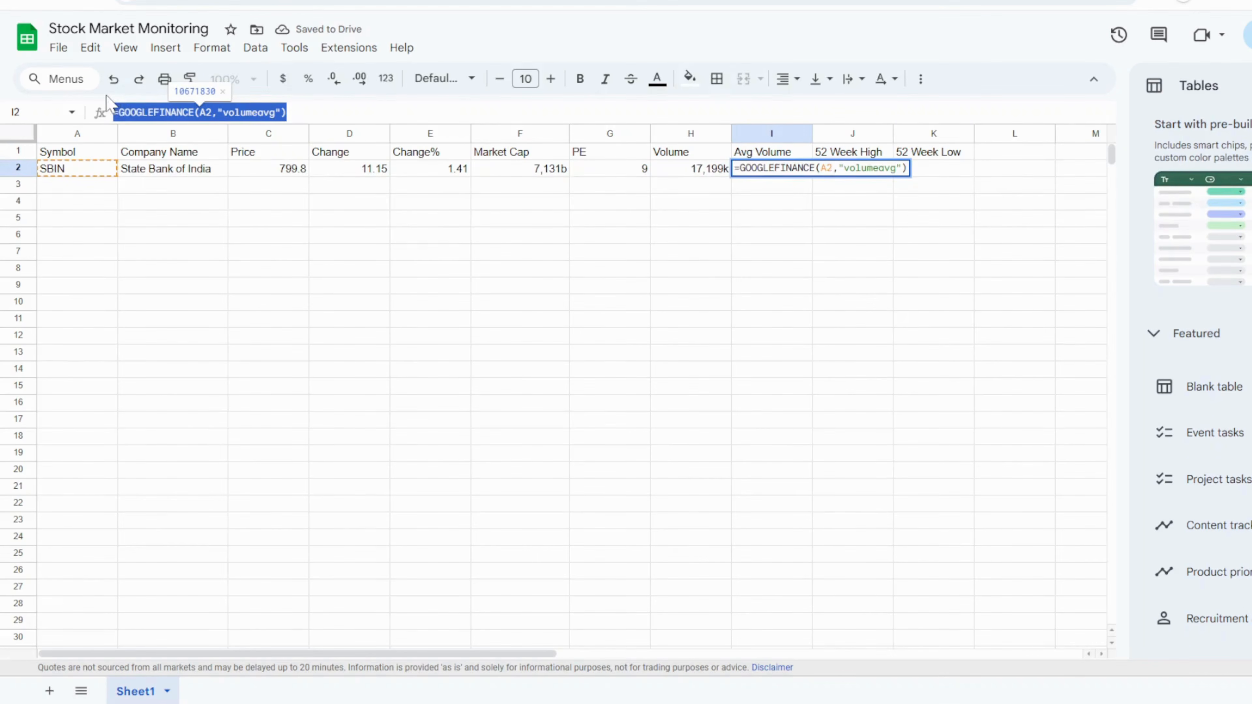
{"action": "left_click", "coordinate": [869, 241]}
{"action": "double_click", "coordinate": [843, 170]}
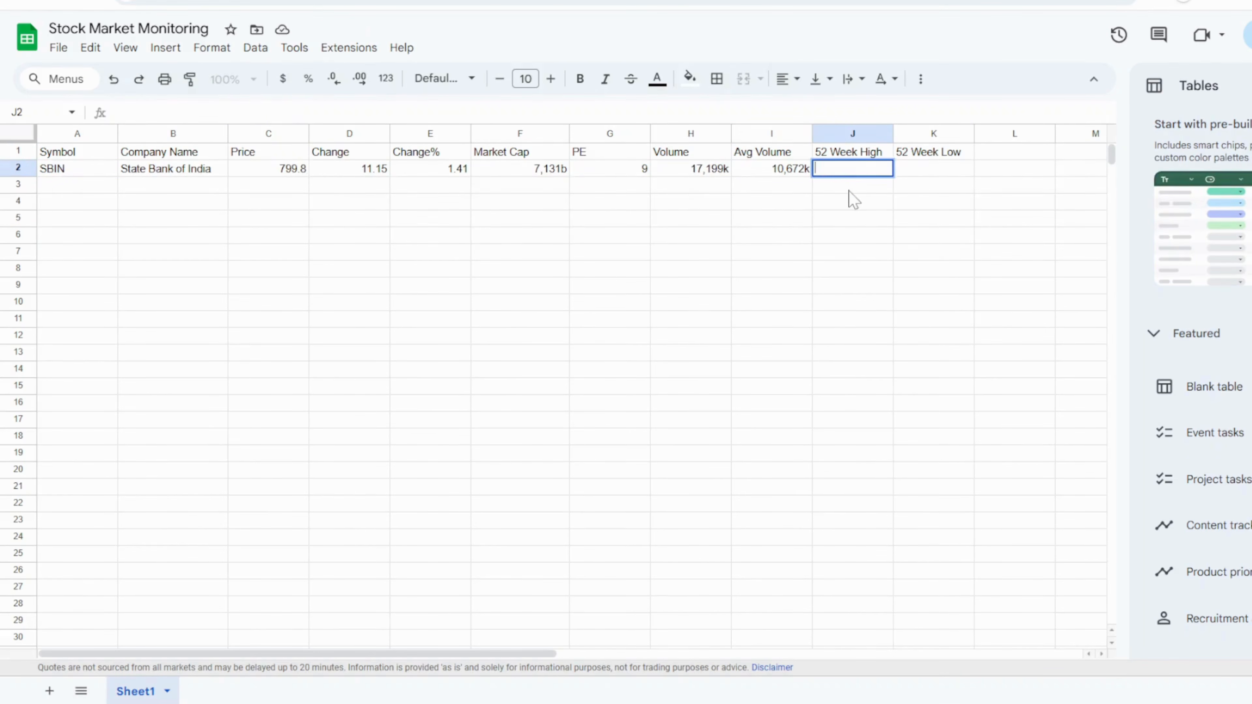
{"action": "key", "text": "ctrl+v"}
- Change the attribute in J2's formula so it reads =GOOGLEFINANCE(A2,"high52")
{"action": "left_click_drag", "start_coordinate": [219, 112], "coordinate": [281, 113]}
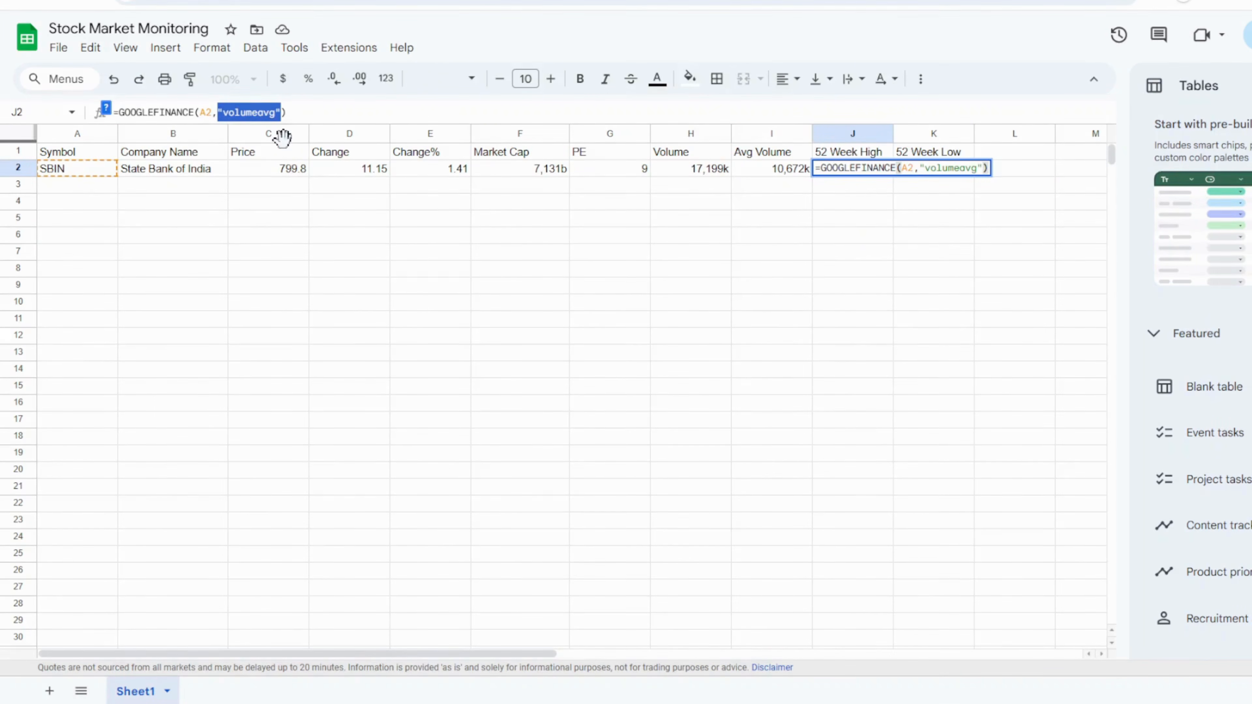
{"action": "left_click", "coordinate": [286, 112]}
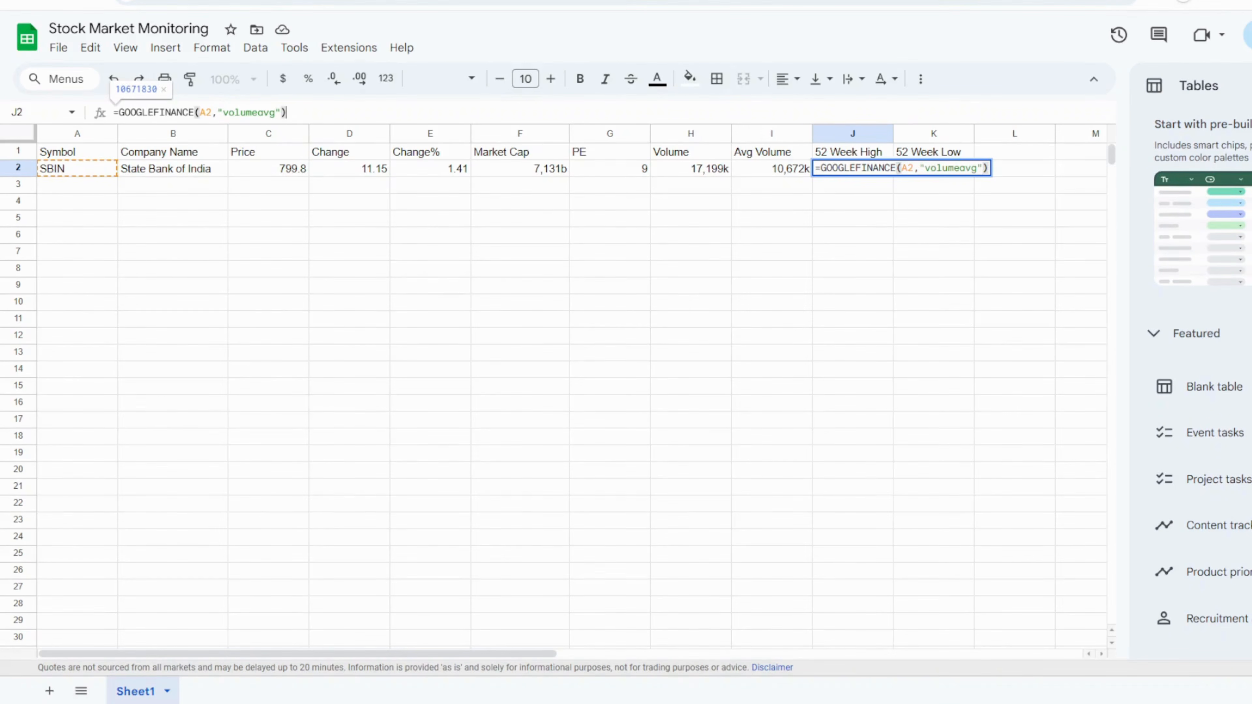
{"action": "key", "text": "Left"}
{"action": "key", "text": "Left"}
{"action": "key", "text": "BackSpace"}
{"action": "key", "text": "BackSpace"}
{"action": "key", "text": "BackSpace"}
{"action": "key", "text": "BackSpace"}
{"action": "key", "text": "BackSpace"}
{"action": "key", "text": "BackSpace"}
{"action": "key", "text": "BackSpace"}
{"action": "key", "text": "BackSpace"}
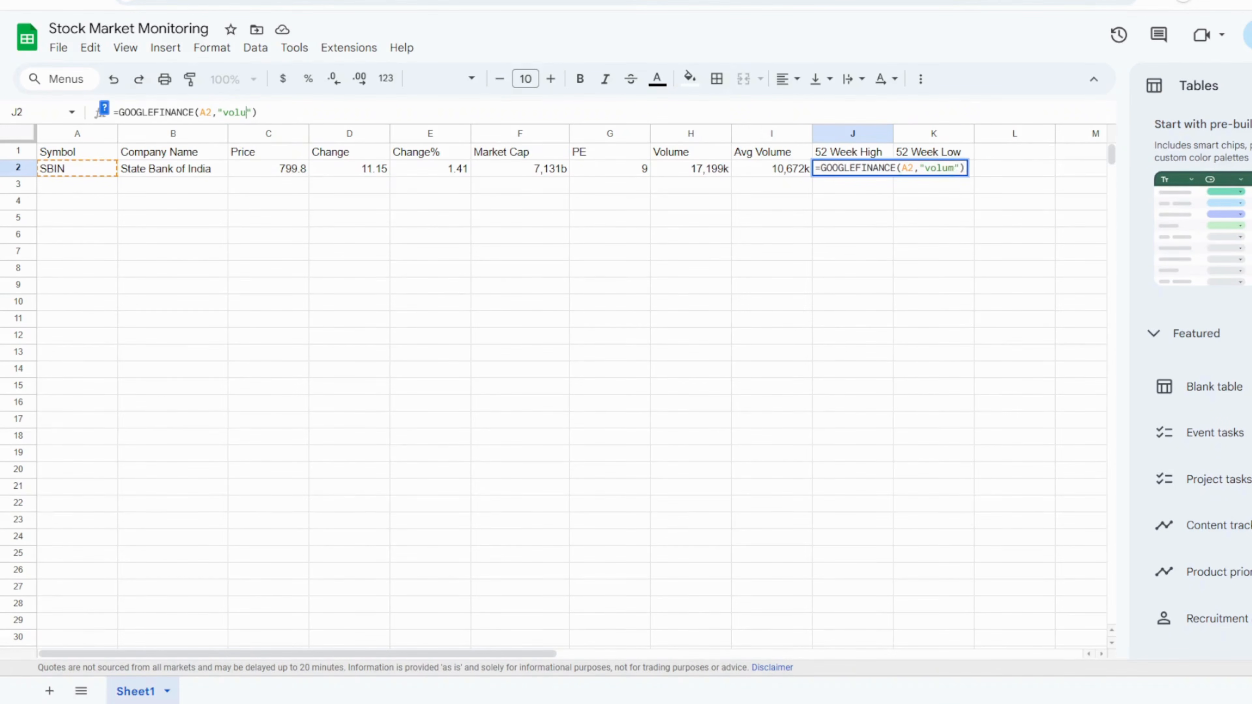
{"action": "key", "text": "BackSpace"}
{"action": "type", "text": "hi"}
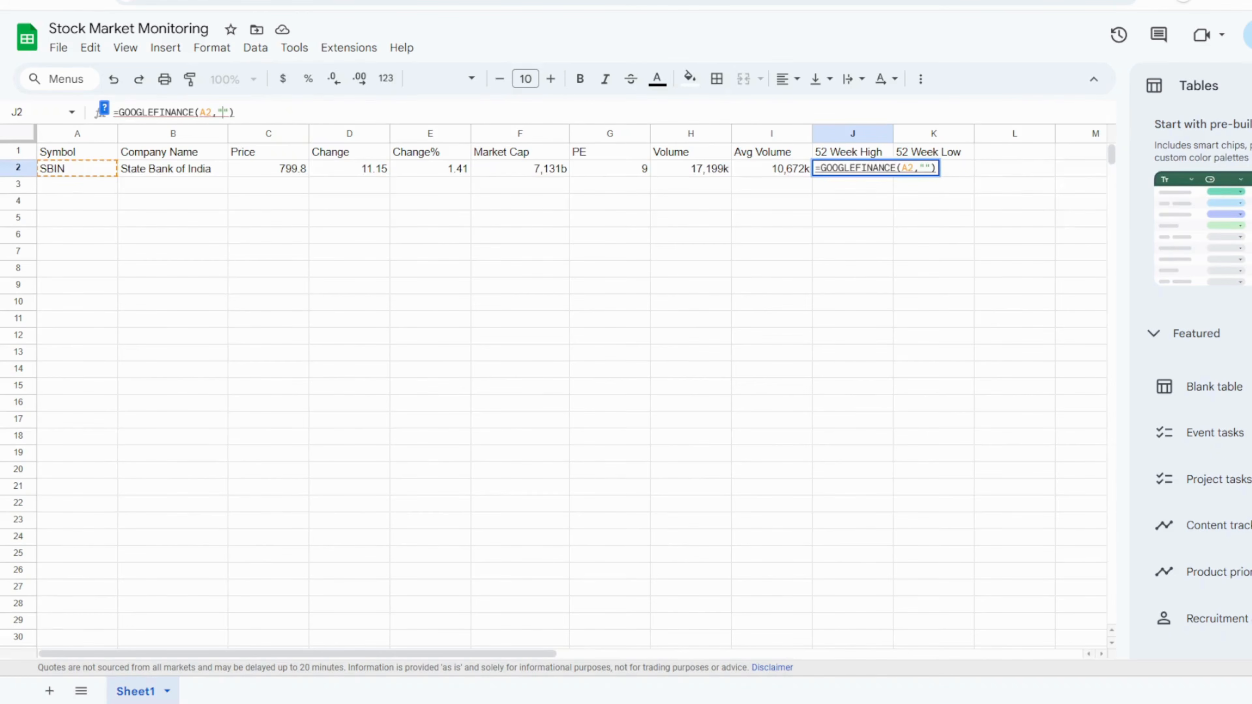
{"action": "type", "text": "gh52"}
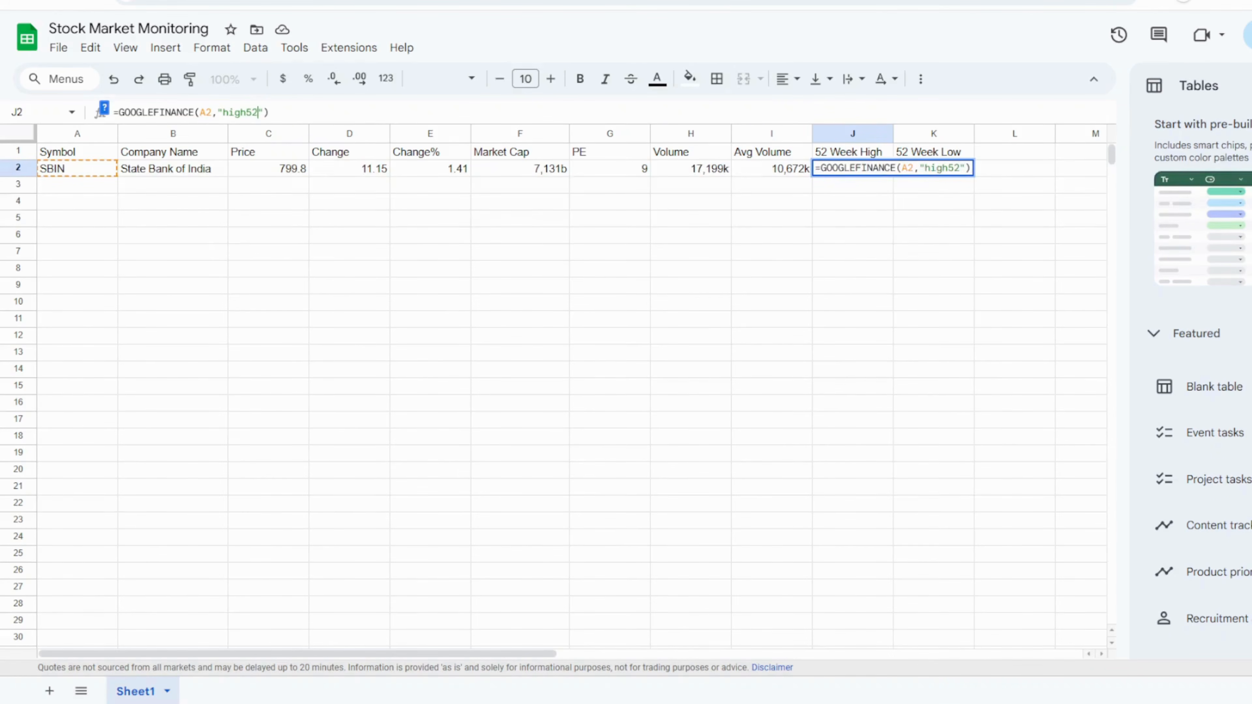
{"action": "key", "text": "Return"}
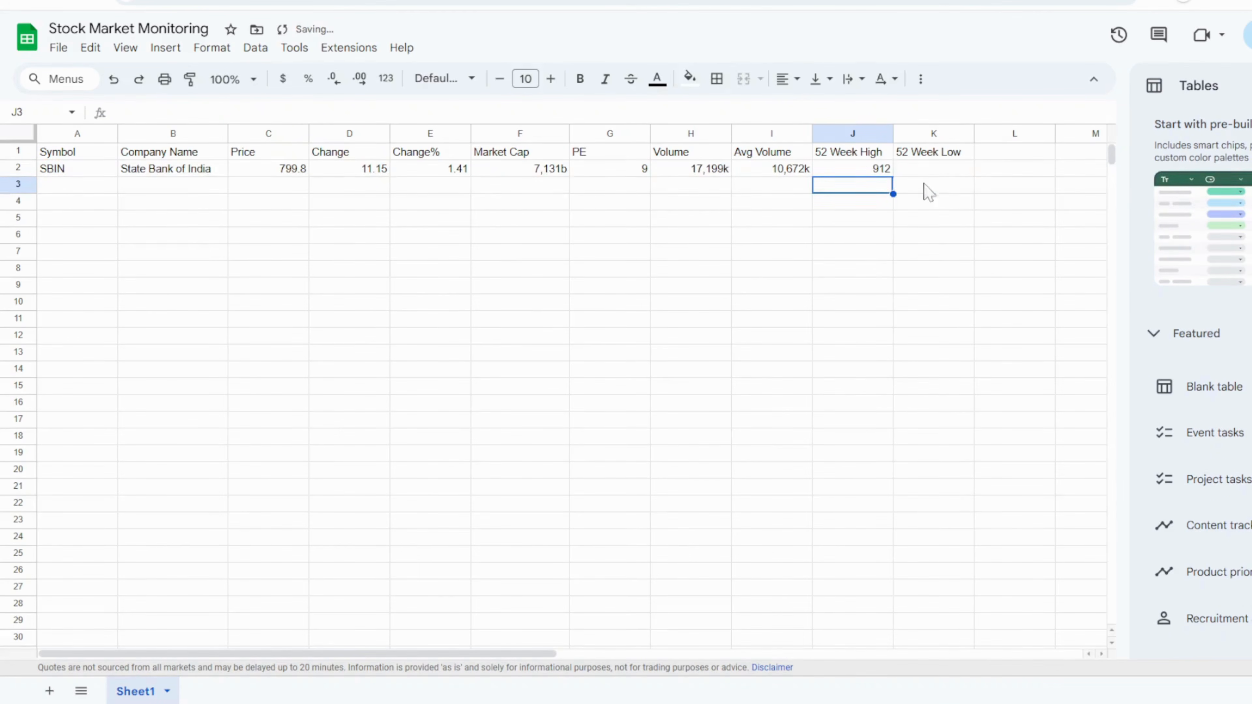
- Copy the 52-week high formula from J2 into the 52 Week Low cell K2
{"action": "left_click", "coordinate": [932, 172]}
{"action": "left_click", "coordinate": [847, 170]}
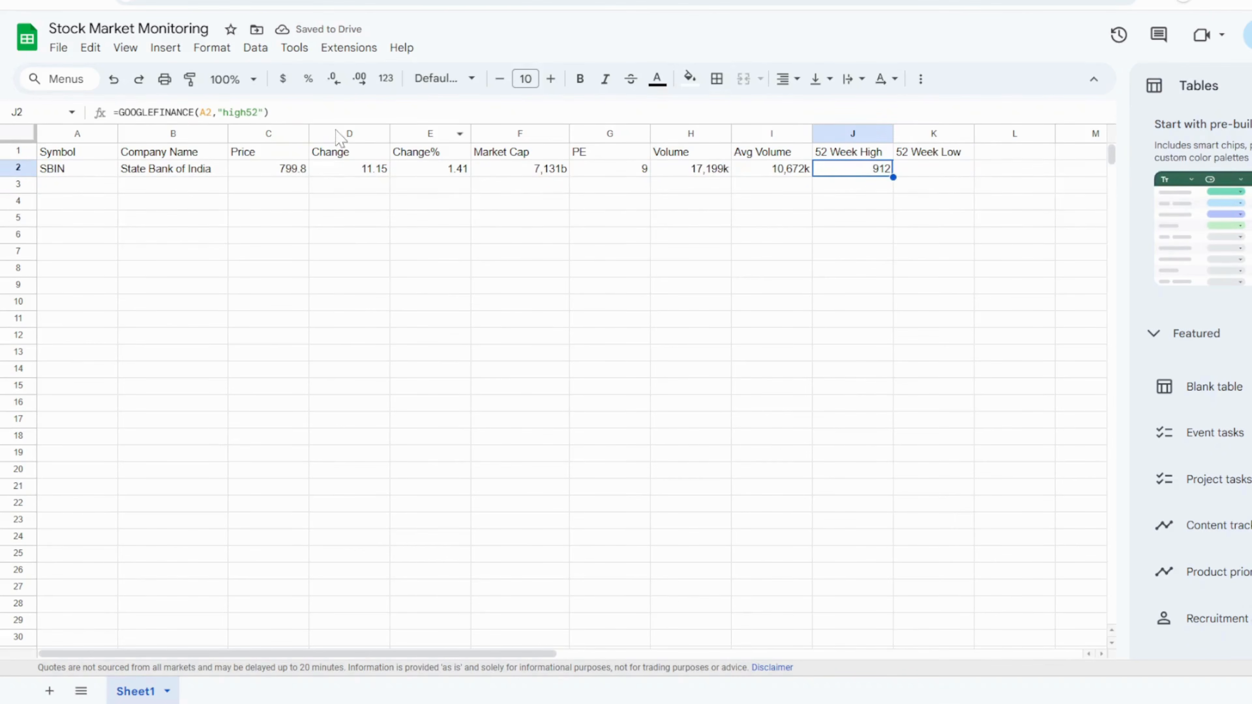
{"action": "left_click_drag", "start_coordinate": [269, 112], "coordinate": [76, 113]}
{"action": "key", "text": "ctrl+c"}
{"action": "left_click", "coordinate": [956, 246]}
{"action": "left_click", "coordinate": [928, 168]}
{"action": "left_click", "coordinate": [315, 112]}
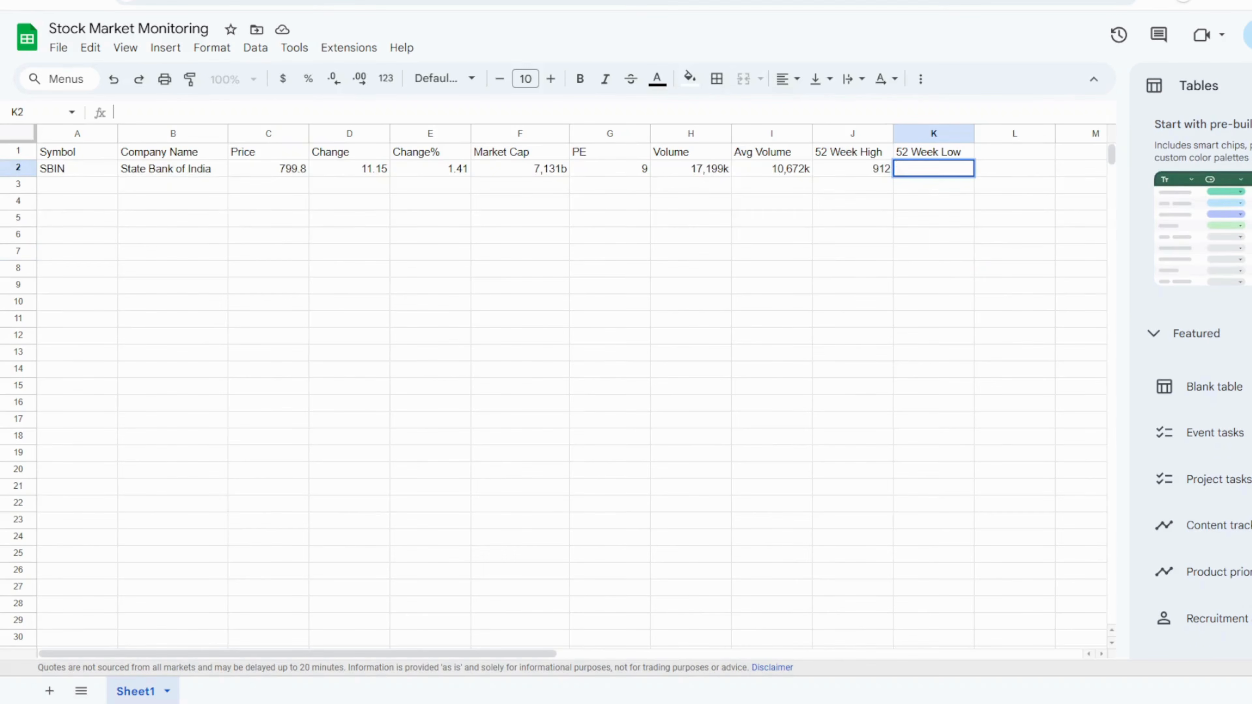
{"action": "key", "text": "ctrl+v"}
- Change the attribute in K2's formula so it reads =GOOGLEFINANCE(A2,"low52")
{"action": "left_click", "coordinate": [259, 112]}
{"action": "key", "text": "Left"}
{"action": "key", "text": "BackSpace"}
{"action": "key", "text": "BackSpace"}
{"action": "key", "text": "BackSpace"}
{"action": "key", "text": "BackSpace"}
{"action": "type", "text": "low"}
{"action": "key", "text": "Return"}
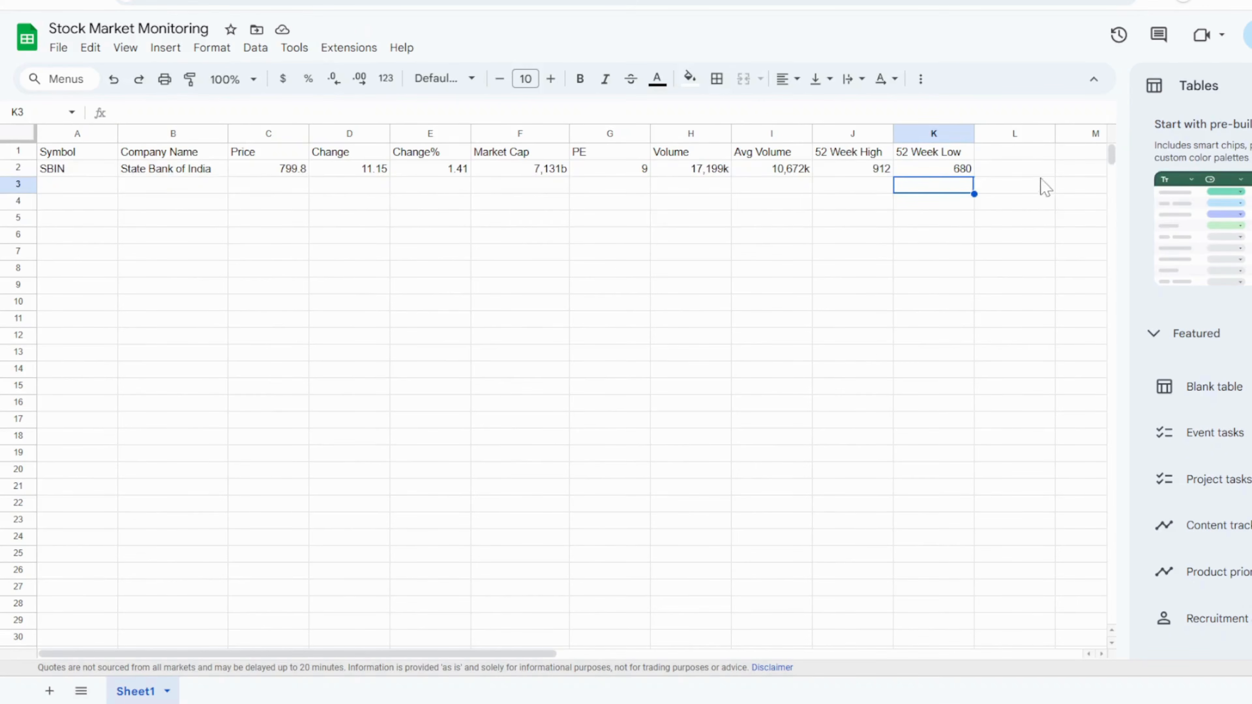
- Add the header "Earnings Per Share" in L1
{"action": "left_click", "coordinate": [1013, 152]}
{"action": "double_click", "coordinate": [1014, 153]}
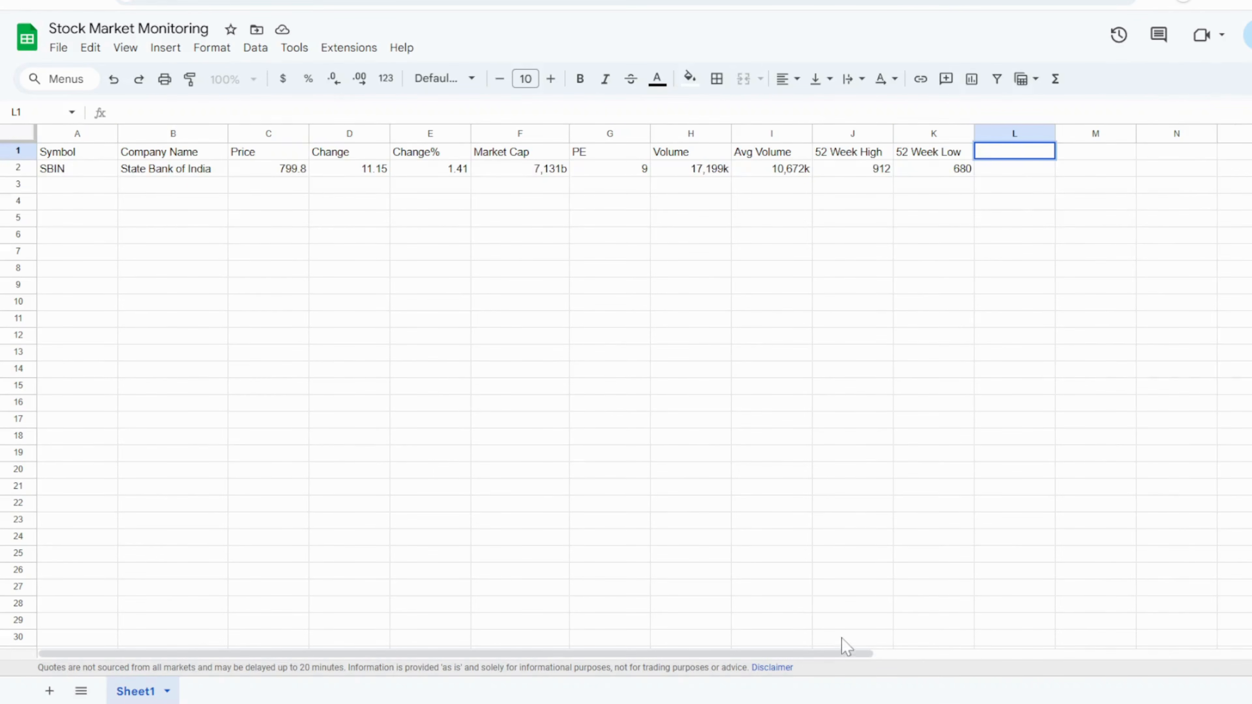
{"action": "left_click_drag", "start_coordinate": [844, 653], "coordinate": [942, 656]}
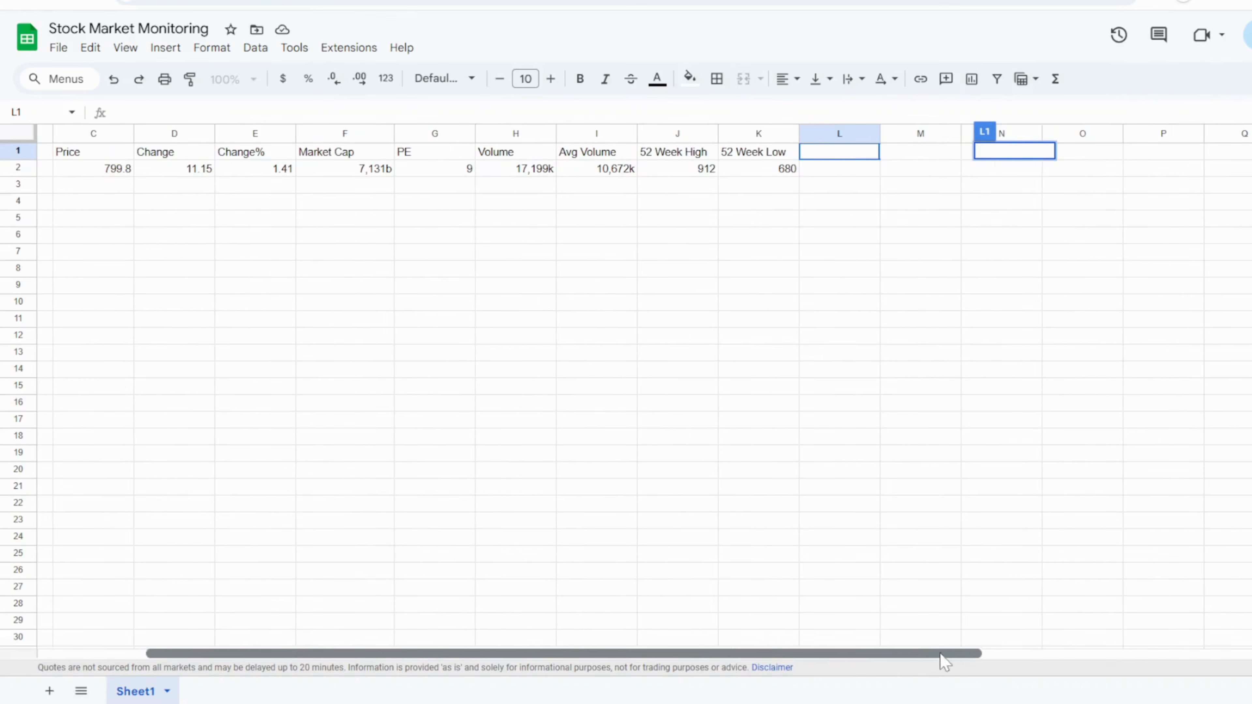
{"action": "double_click", "coordinate": [830, 158]}
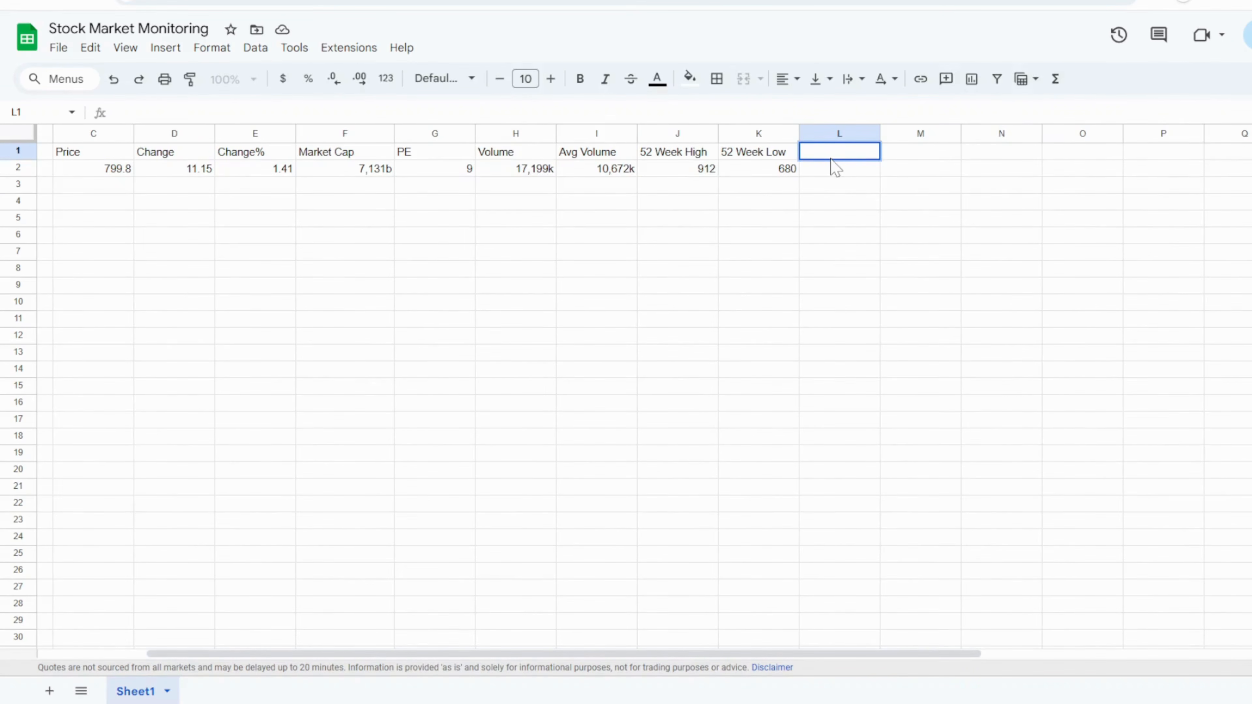
{"action": "type", "text": "Wearnings"}
{"action": "key", "text": "BackSpace"}
{"action": "key", "text": "BackSpace"}
{"action": "key", "text": "BackSpace"}
{"action": "key", "text": "BackSpace"}
{"action": "key", "text": "BackSpace"}
{"action": "key", "text": "BackSpace"}
{"action": "key", "text": "BackSpace"}
{"action": "key", "text": "BackSpace"}
{"action": "key", "text": "BackSpace"}
{"action": "key", "text": "BackSpace"}
{"action": "type", "text": "Earnings Per Share"}
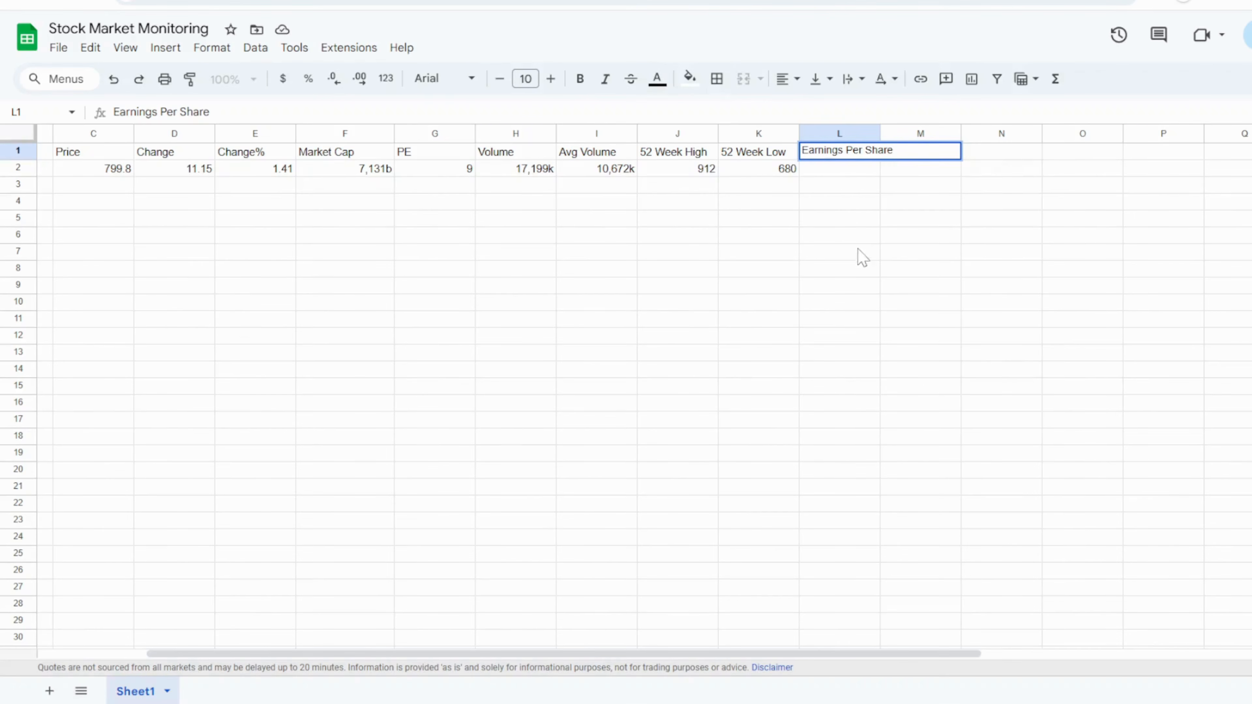
{"action": "left_click", "coordinate": [859, 235]}
- Copy the 52-week low formula from K2 into the Earnings Per Share cell L2
{"action": "left_click", "coordinate": [839, 173]}
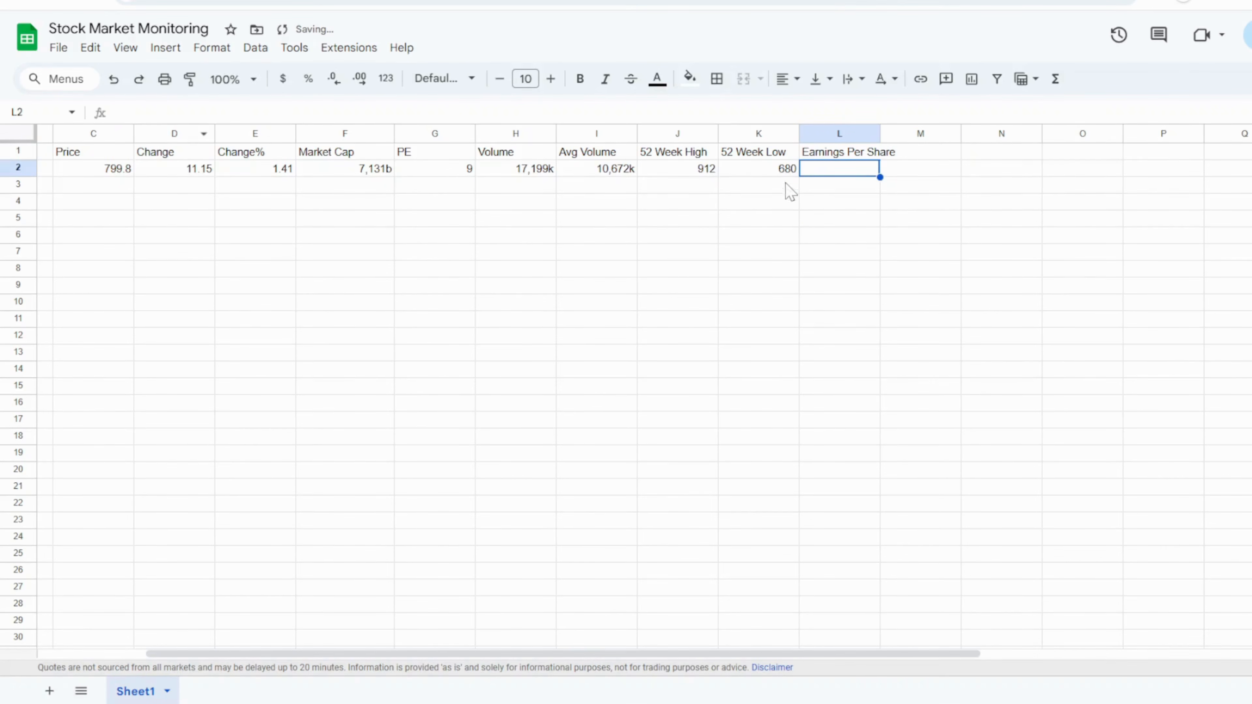
{"action": "left_click", "coordinate": [788, 168]}
{"action": "left_click_drag", "start_coordinate": [264, 112], "coordinate": [188, 112]}
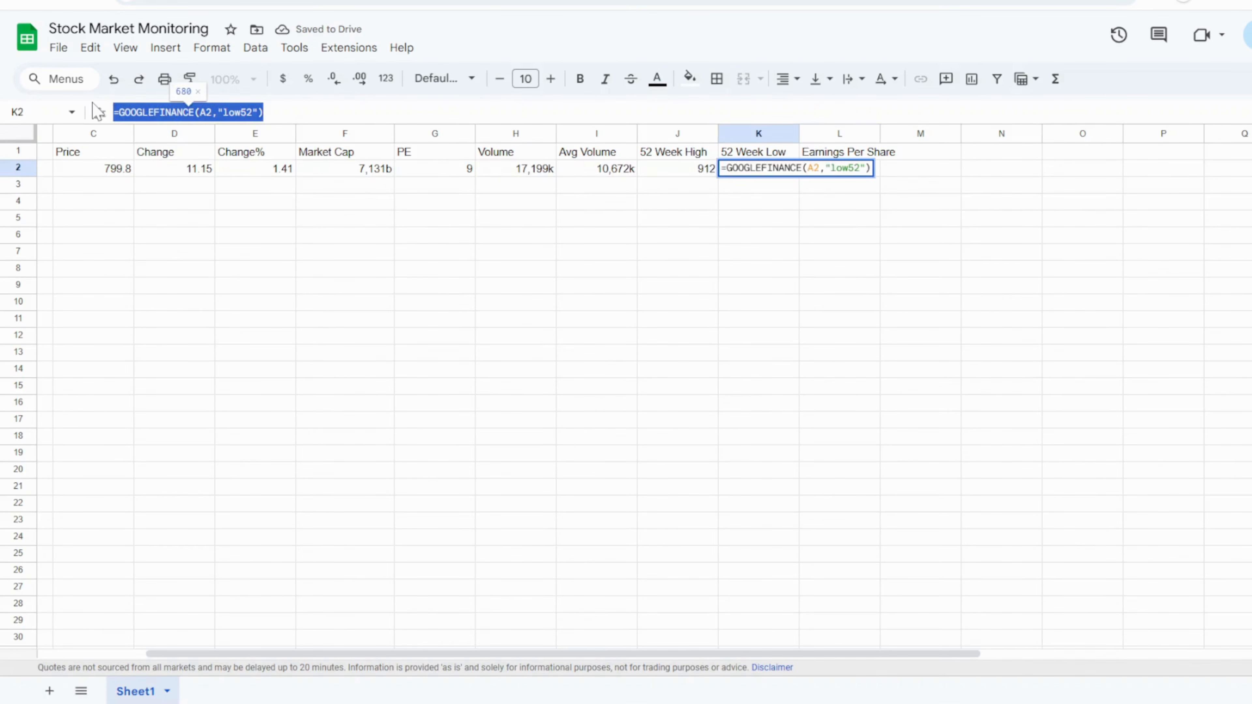
{"action": "left_click", "coordinate": [550, 339]}
{"action": "left_click", "coordinate": [833, 172]}
{"action": "double_click", "coordinate": [830, 171]}
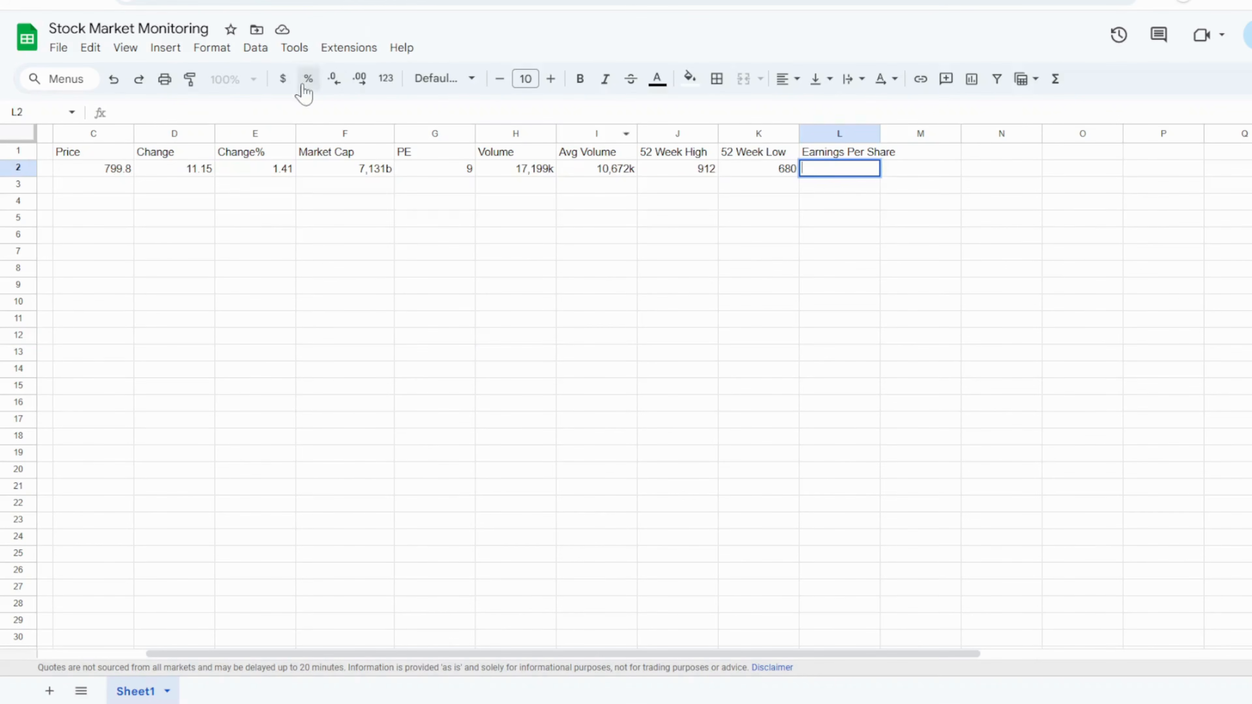
{"action": "left_click", "coordinate": [295, 113]}
{"action": "type", "text": "=GOOGLEFINANCE(A2,\"low52\")"}
- Change the attribute in L2's formula so it reads =GOOGLEFINANCE(A2,"eps")
{"action": "key", "text": "Left"}
{"action": "key", "text": "Left"}
{"action": "key", "text": "BackSpace"}
{"action": "key", "text": "BackSpace"}
{"action": "key", "text": "BackSpace"}
{"action": "key", "text": "BackSpace"}
{"action": "key", "text": "BackSpace"}
{"action": "type", "text": "eps"}
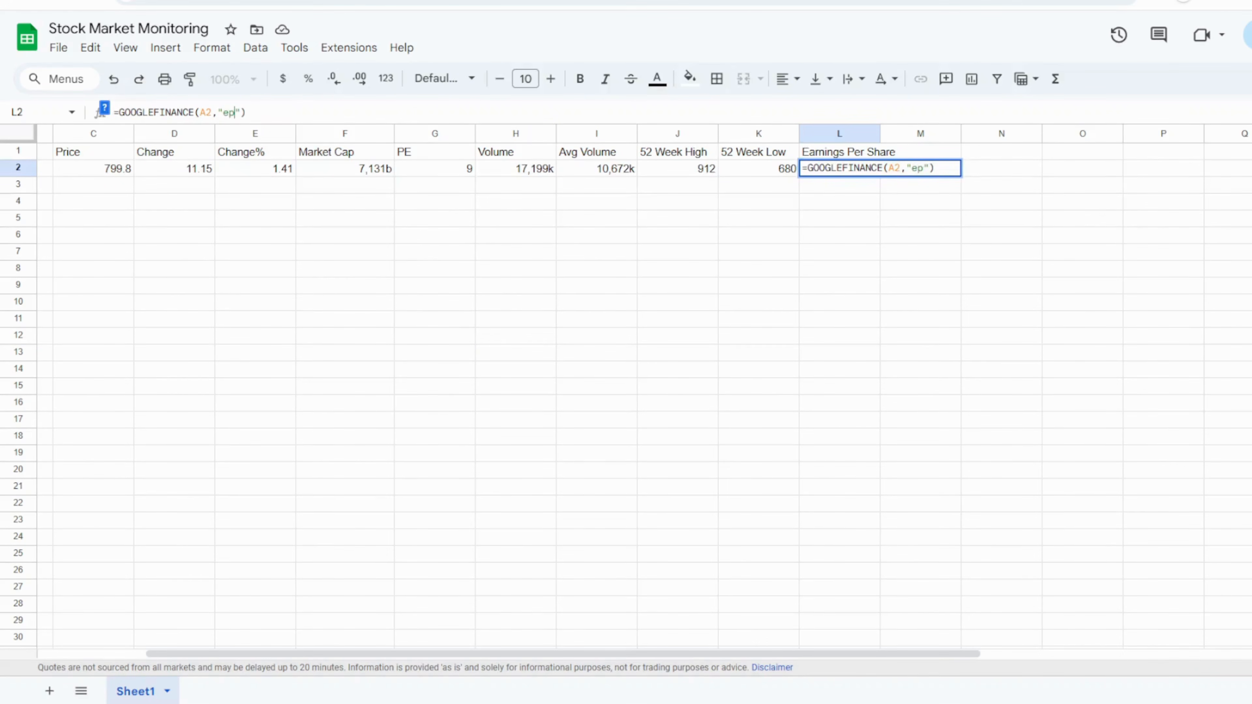
{"action": "key", "text": "Return"}
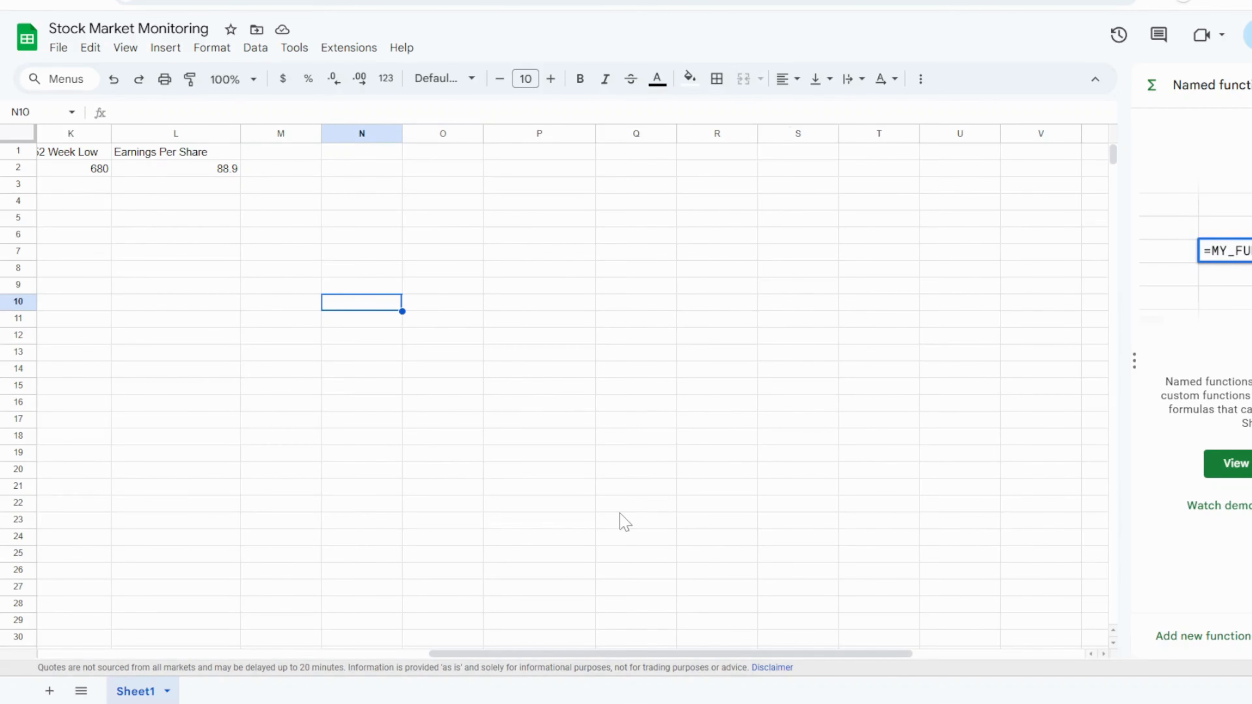
- Pull the stock's closing prices since ten workdays ago by entering =GOOGLEFINANCE(A2,"price", WORKDAY(today(),-10), today()) in M9
{"action": "left_click", "coordinate": [271, 288]}
{"action": "type", "text": "=GoogleFINAN"}
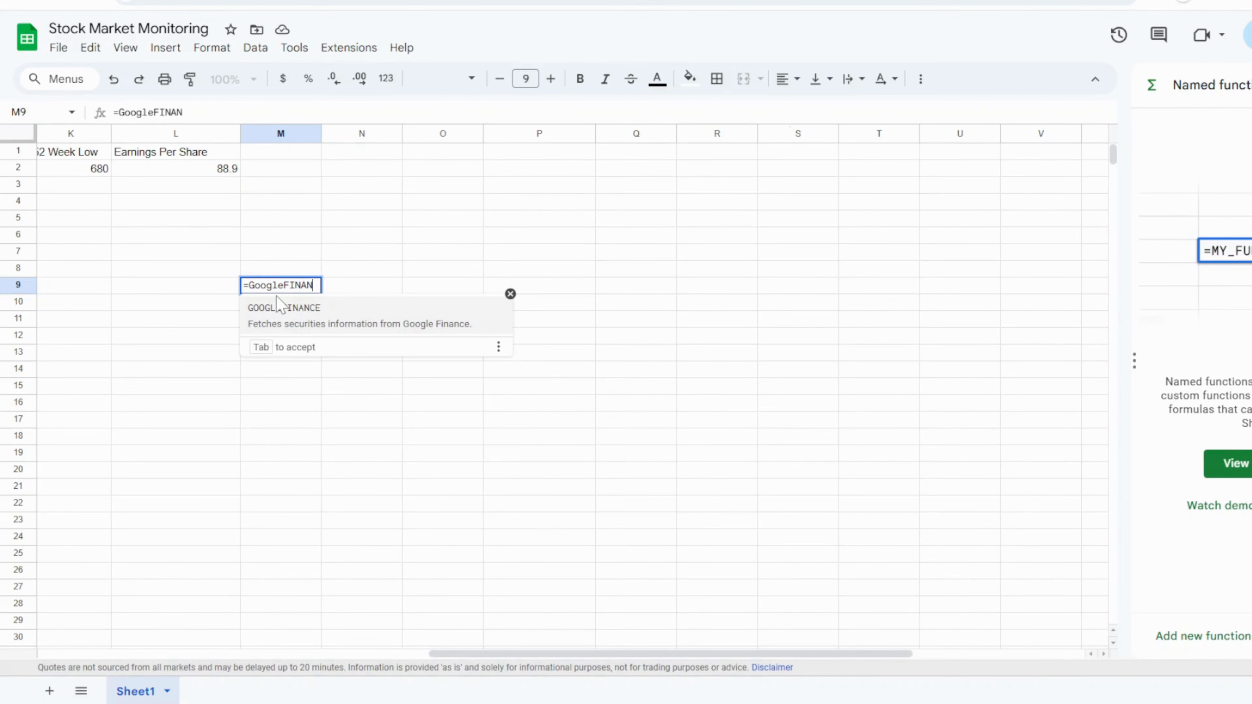
{"action": "key", "text": "Tab"}
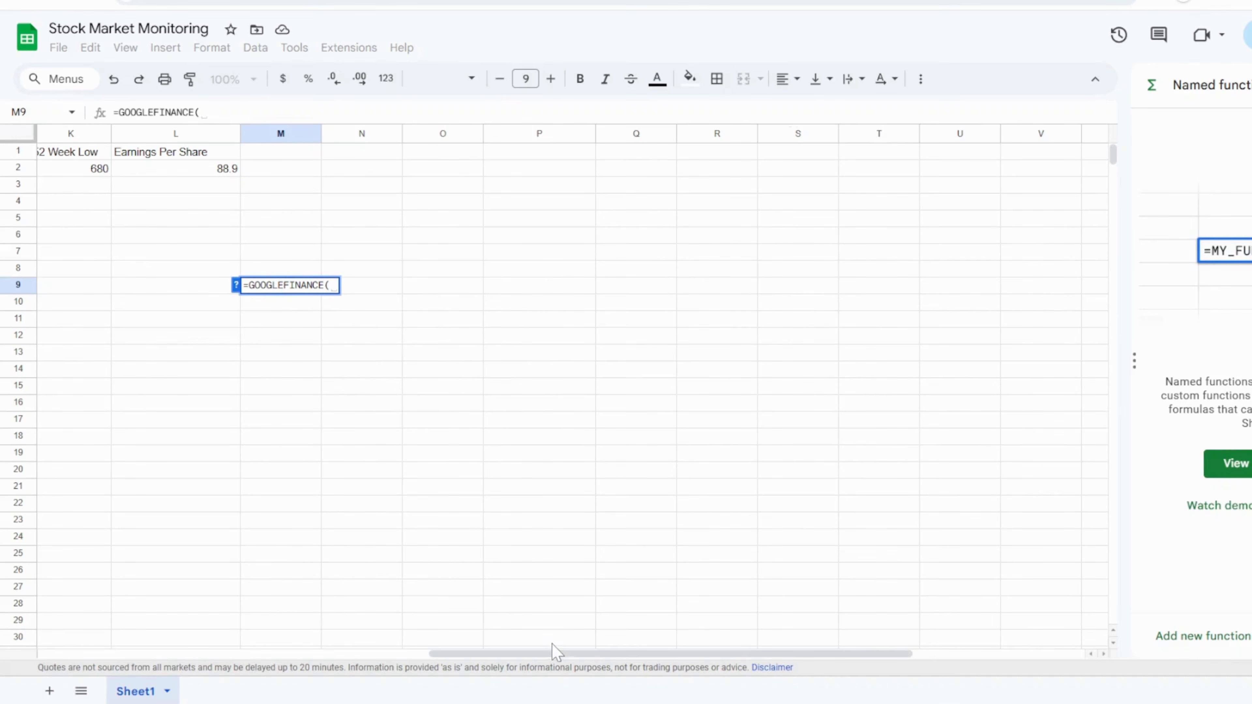
{"action": "mouse_move", "coordinate": [552, 653]}
{"action": "left_mouse_down"}
{"action": "mouse_move", "coordinate": [122, 655]}
{"action": "mouse_move", "coordinate": [559, 632]}
{"action": "left_mouse_up"}
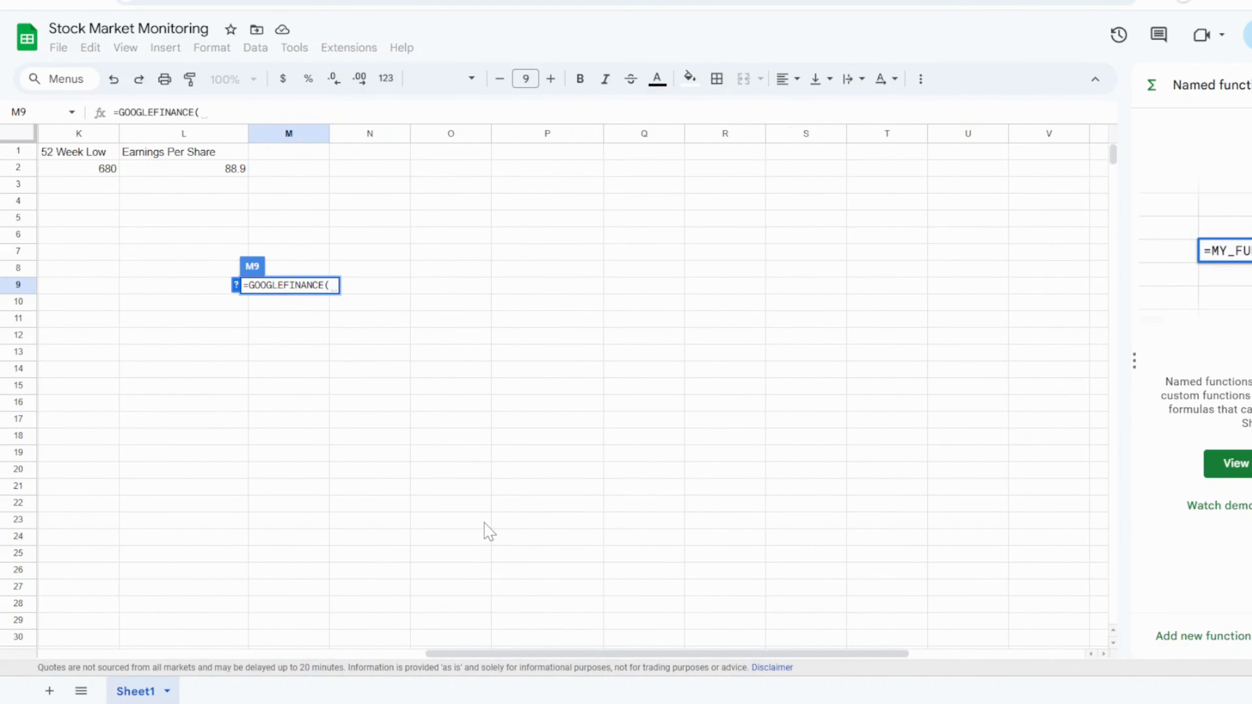
{"action": "type", "text": "A2,\"\""}
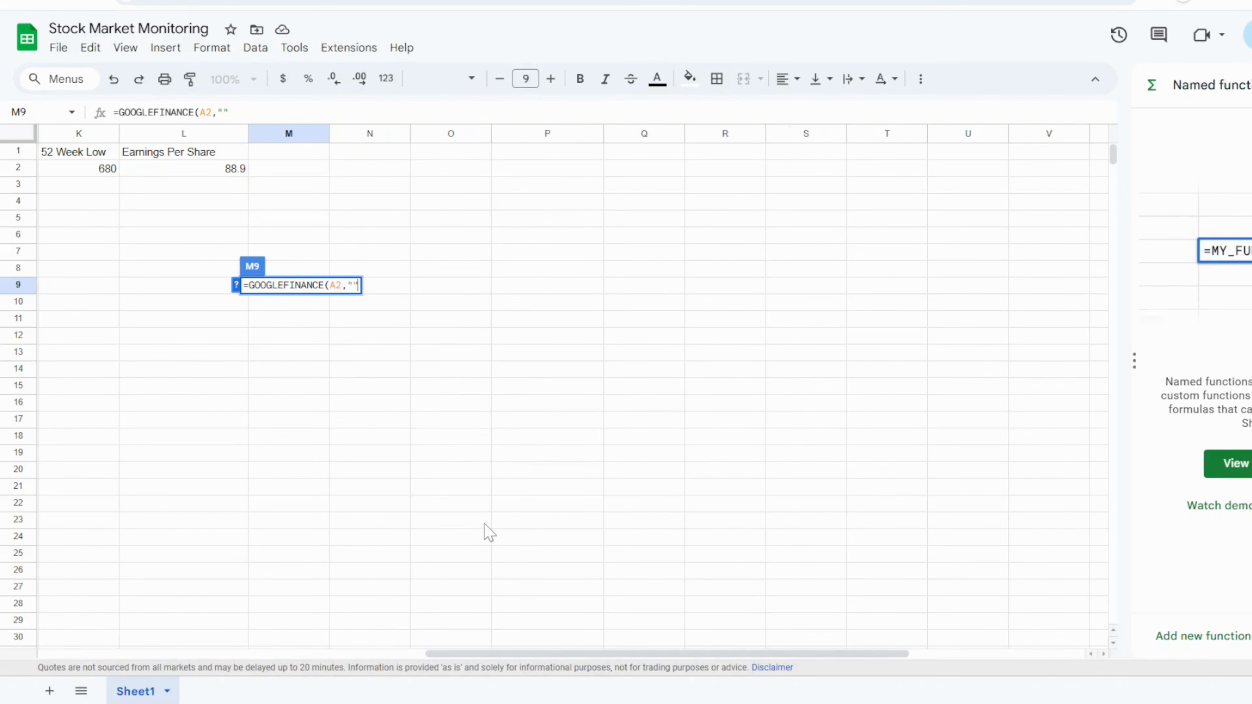
{"action": "type", "text": "price"}
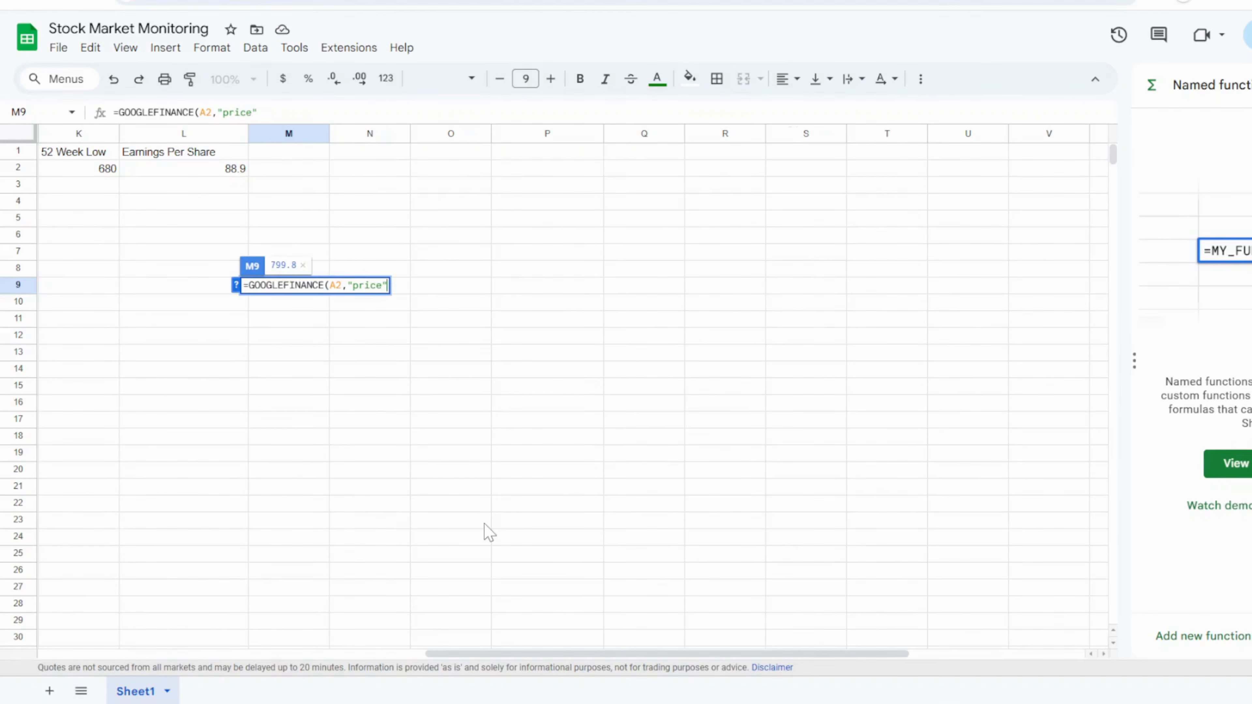
{"action": "type", "text": ", WORK"}
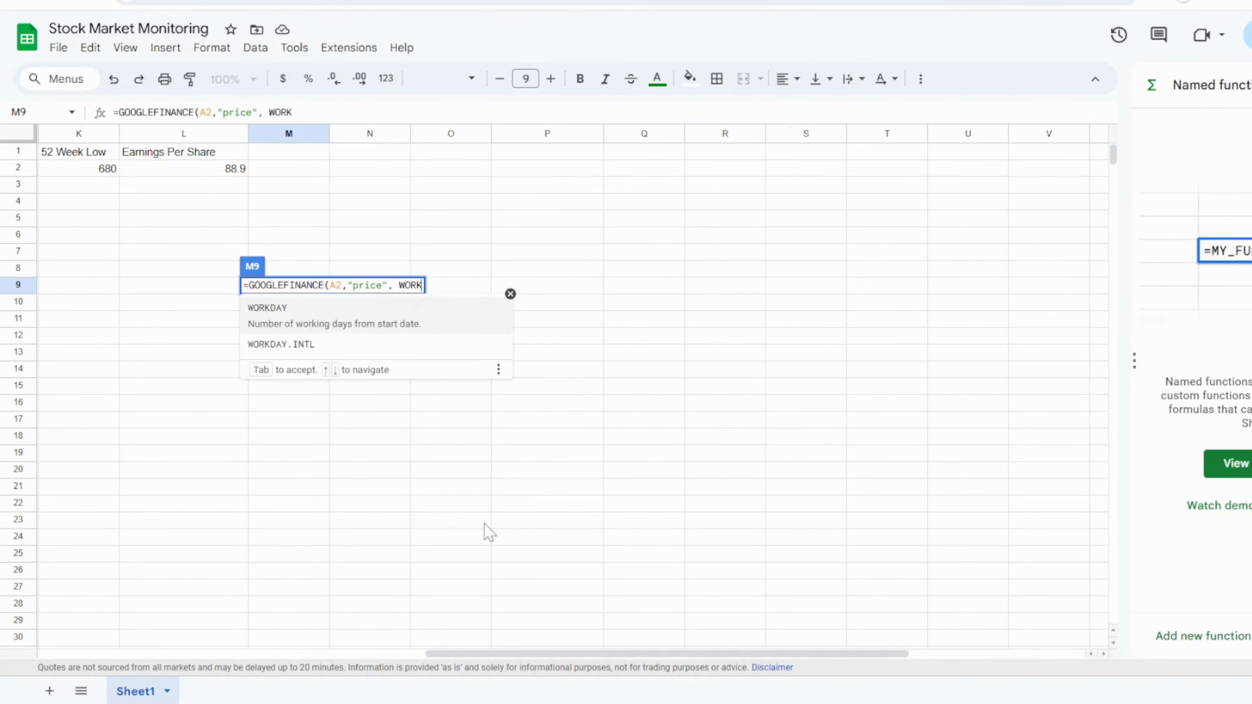
{"action": "type", "text": "DAY"}
{"action": "type", "text": "(today()"}
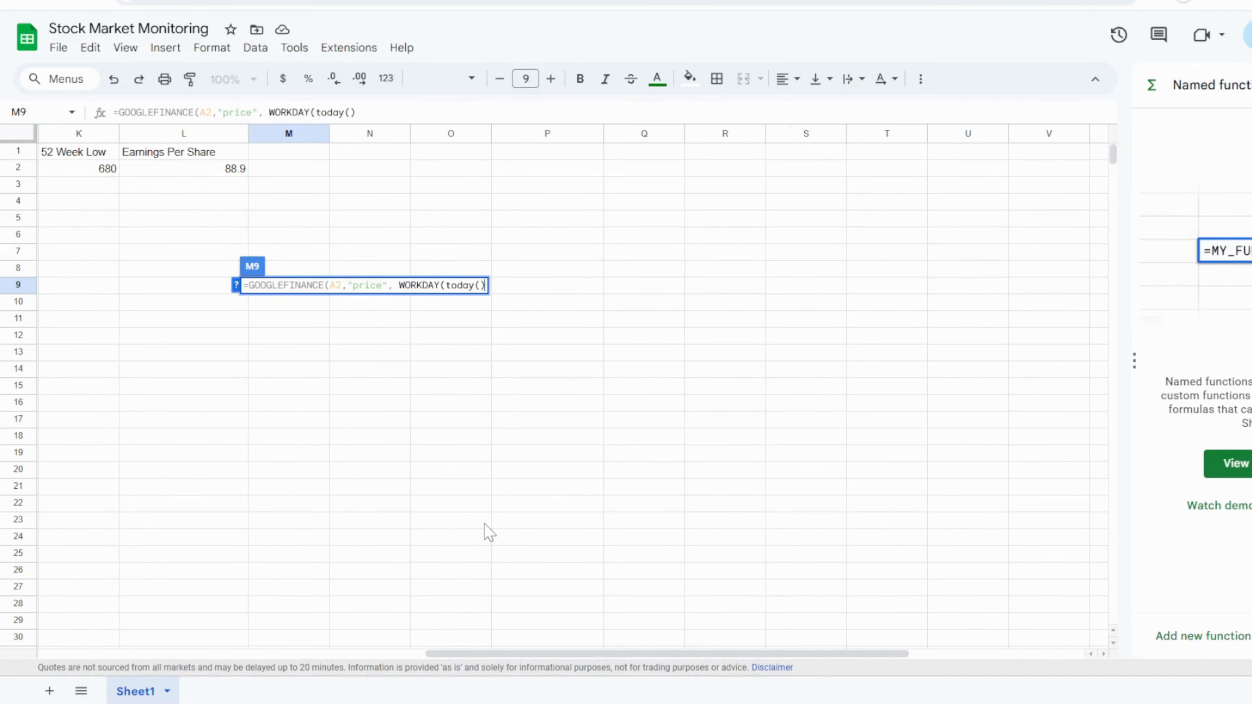
{"action": "type", "text": ",-10"}
{"action": "type", "text": "), today"}
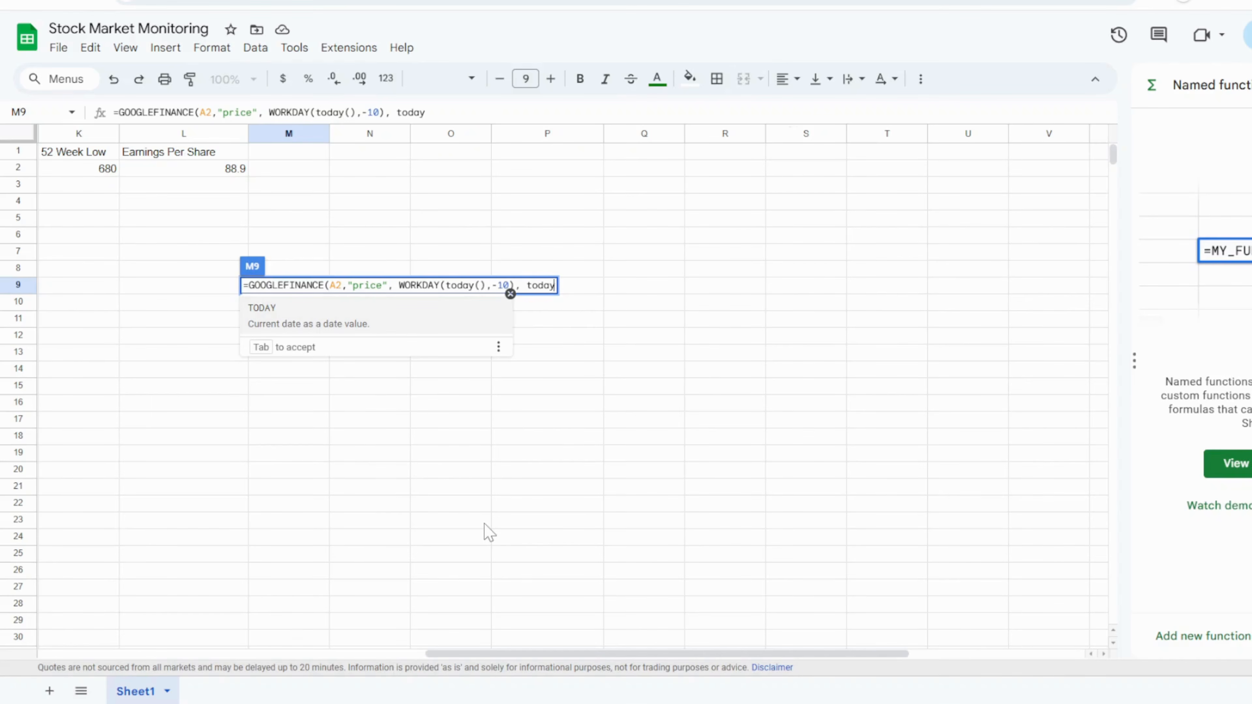
{"action": "type", "text": "())"}
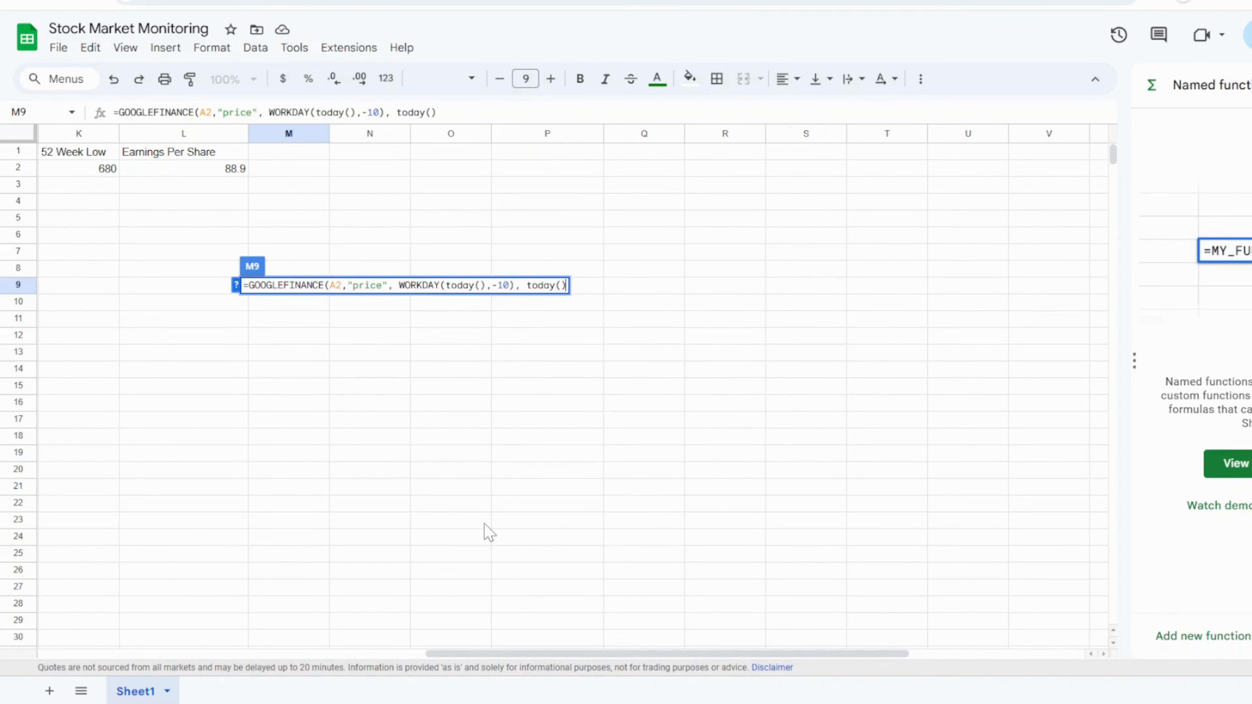
{"action": "key", "text": "Return"}
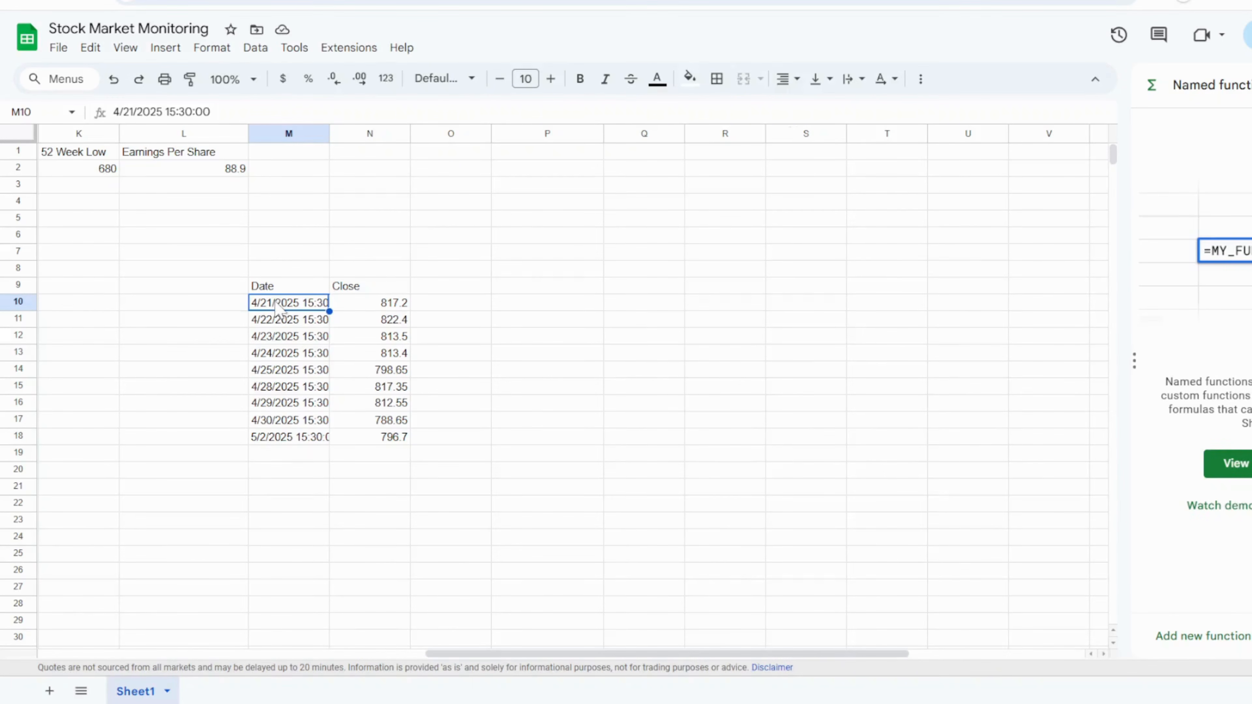
- Extract only the closing-price column from the price history by entering =INDEX(M9:N18,,2) in O9
{"action": "left_click", "coordinate": [439, 287]}
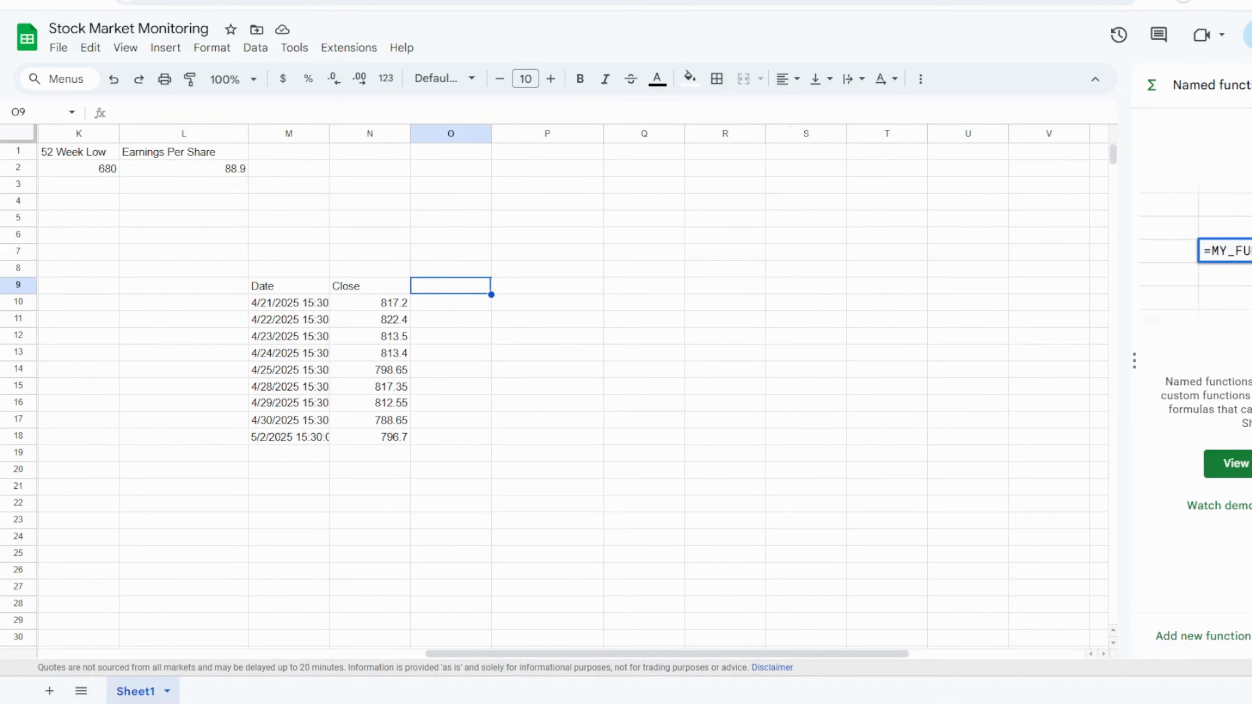
{"action": "double_click", "coordinate": [447, 288]}
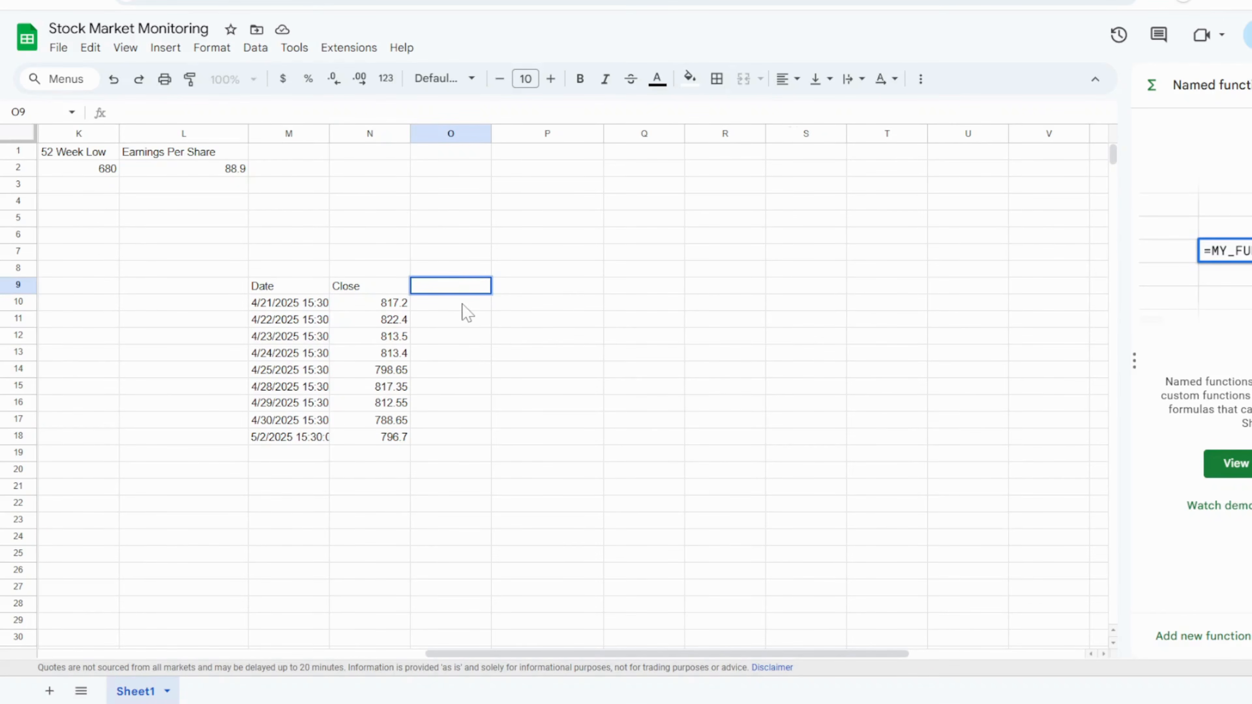
{"action": "type", "text": "=INDEX("}
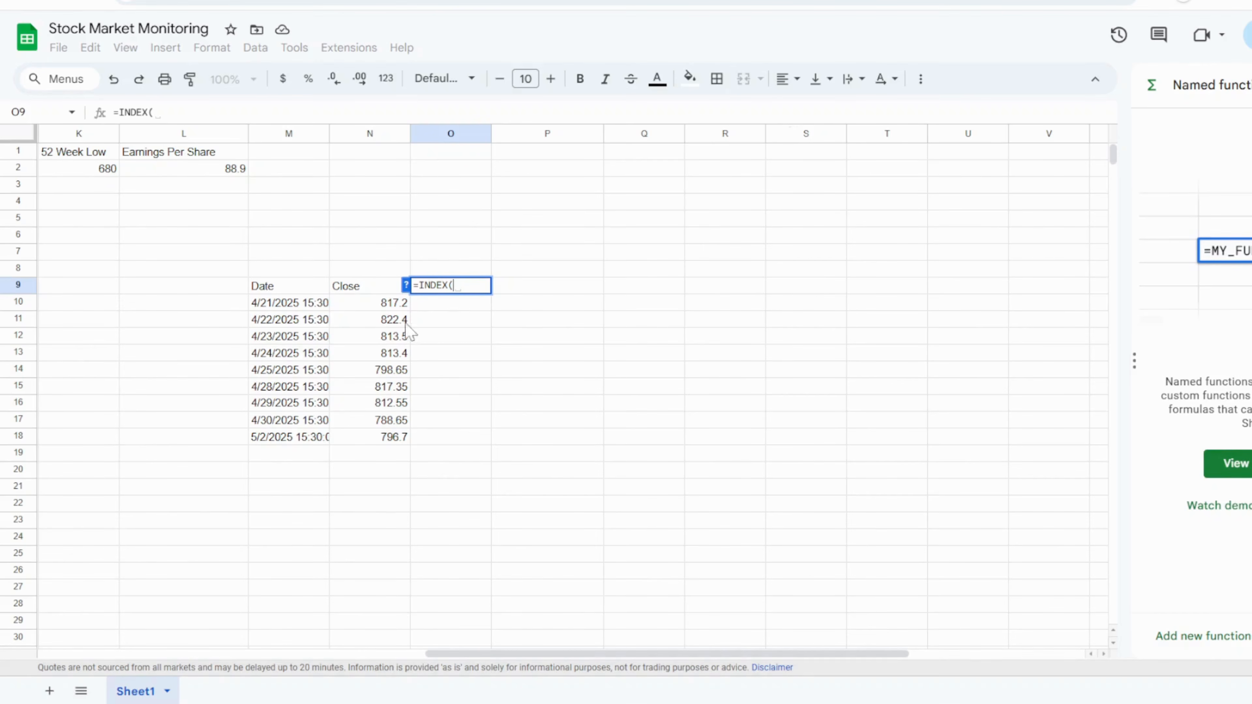
{"action": "left_click", "coordinate": [286, 290]}
{"action": "left_click_drag", "start_coordinate": [295, 325], "coordinate": [391, 444]}
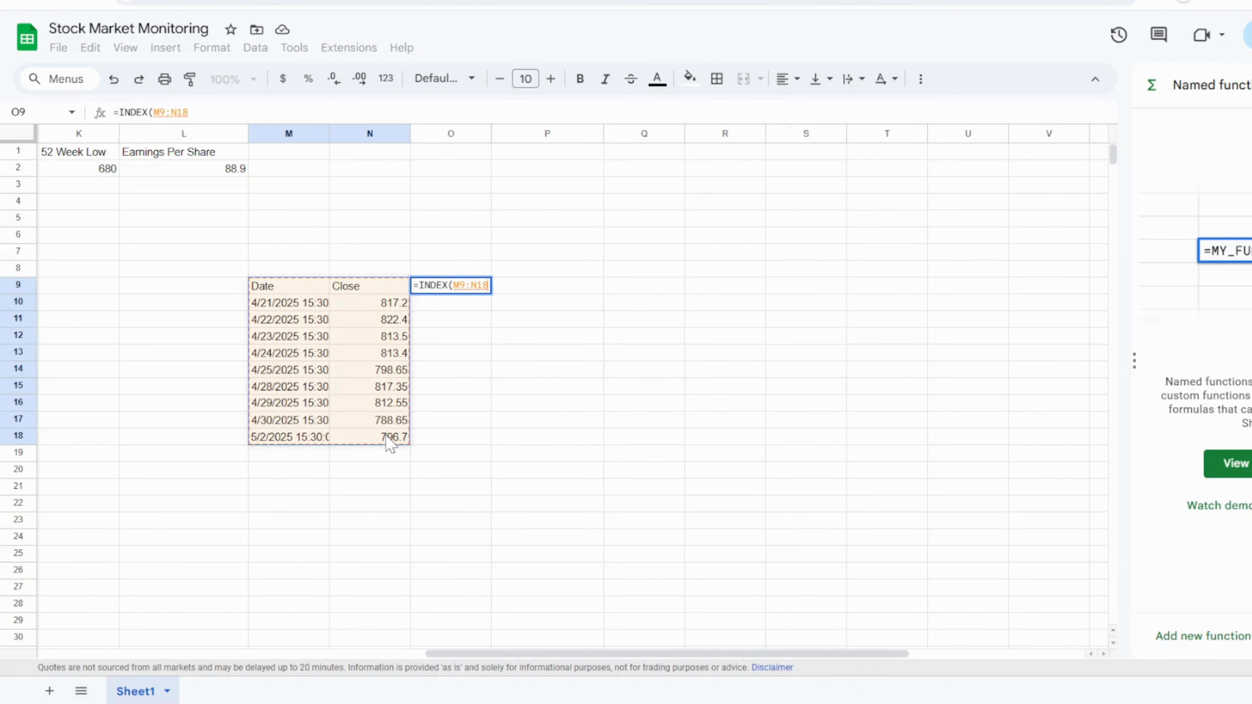
{"action": "type", "text": ",,"}
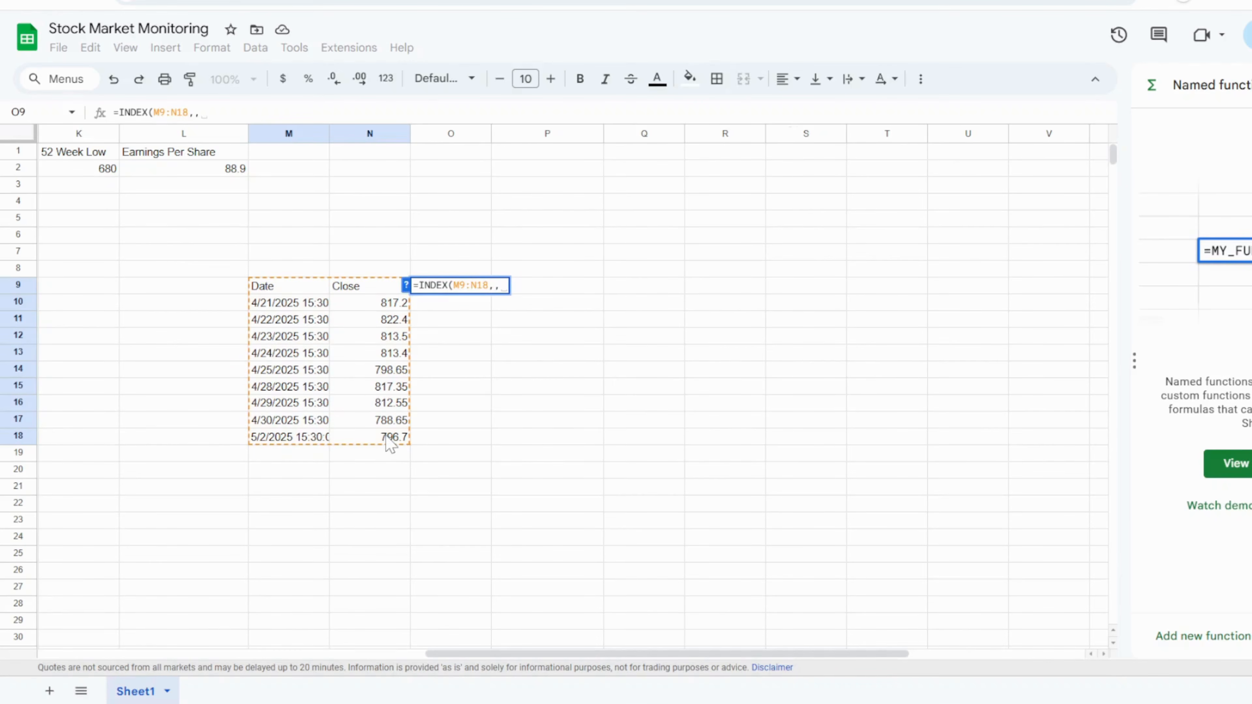
{"action": "type", "text": "2)"}
{"action": "key", "text": "Return"}
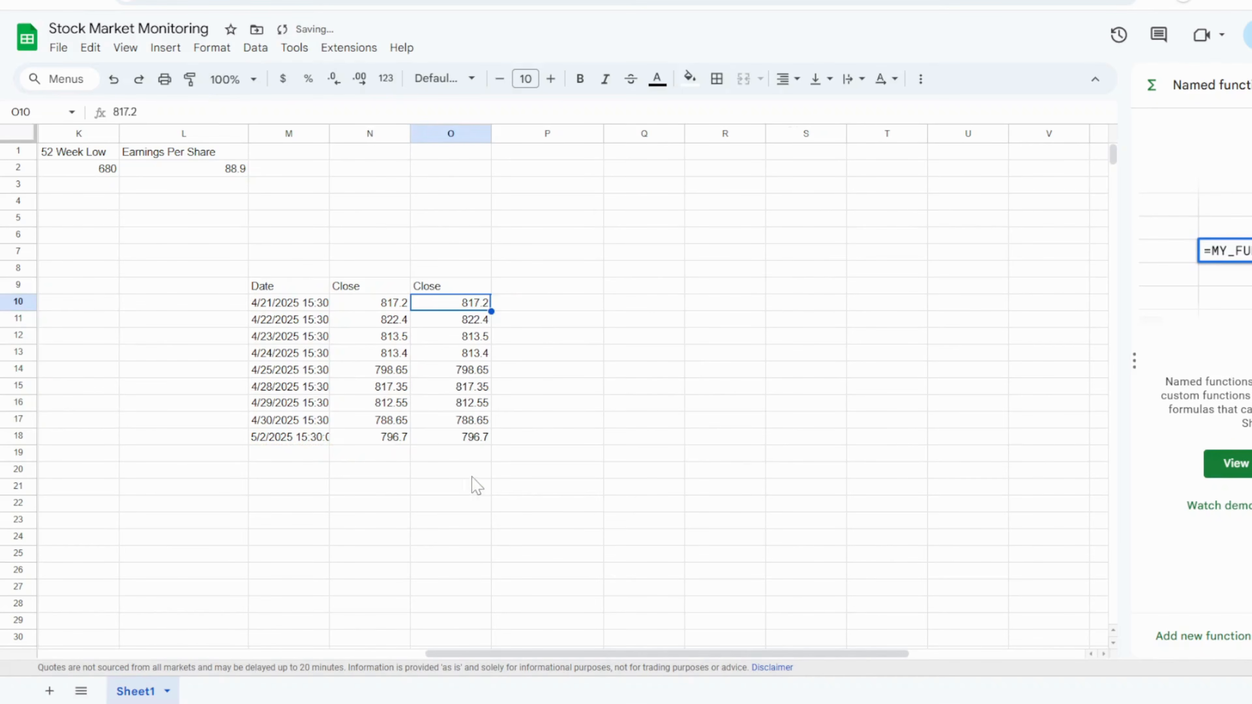
- Average the extracted closing prices by entering =AVERAGE(O10:O18) in O19
{"action": "left_click", "coordinate": [462, 454]}
{"action": "type", "text": "="}
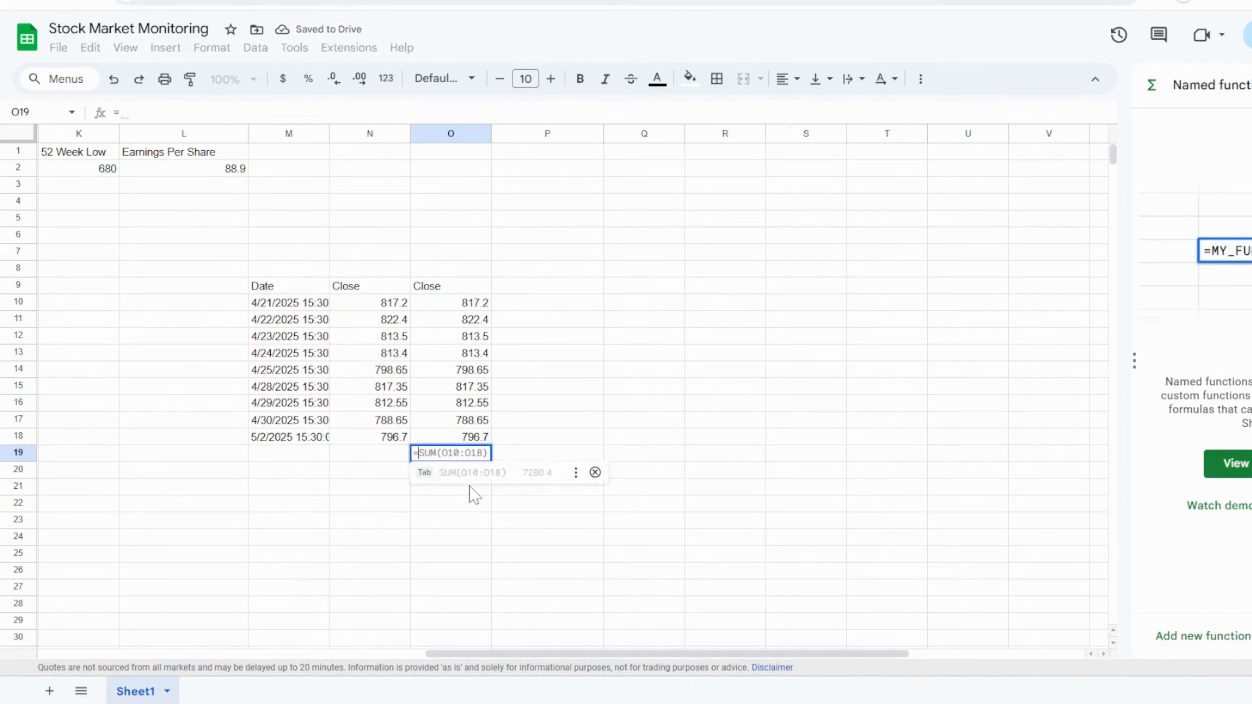
{"action": "type", "text": "AVERAGE("}
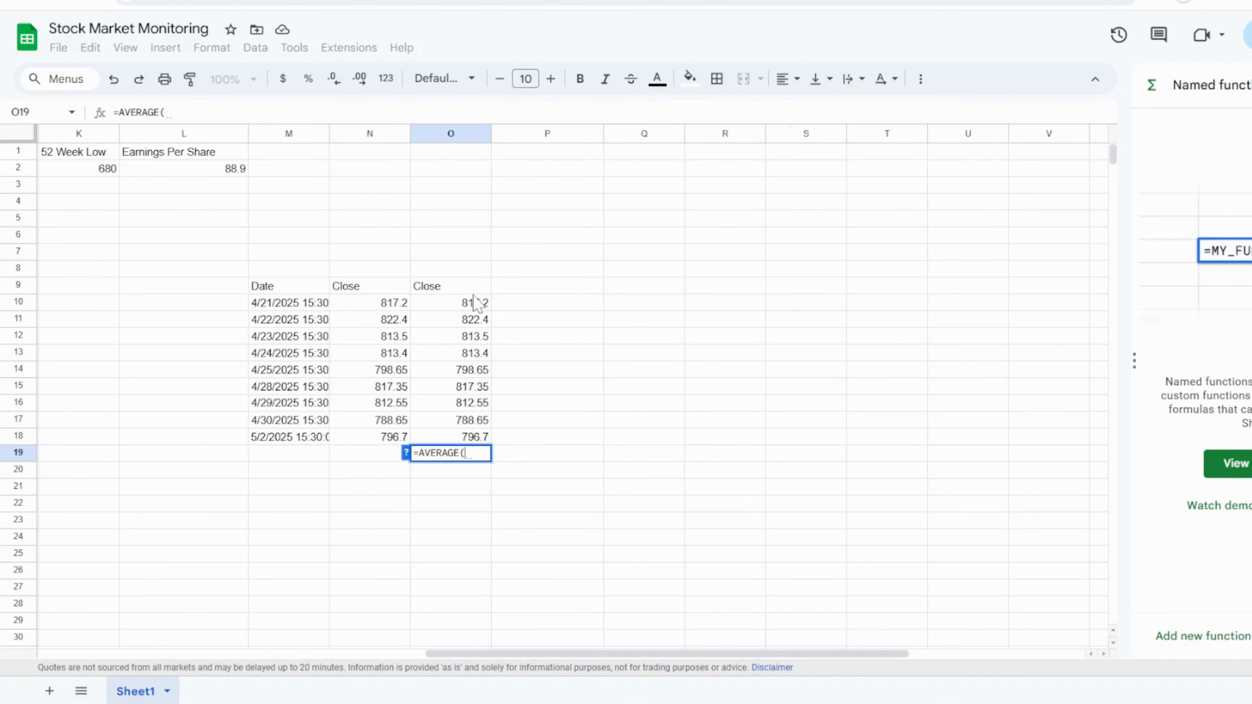
{"action": "left_click_drag", "start_coordinate": [469, 308], "coordinate": [471, 437]}
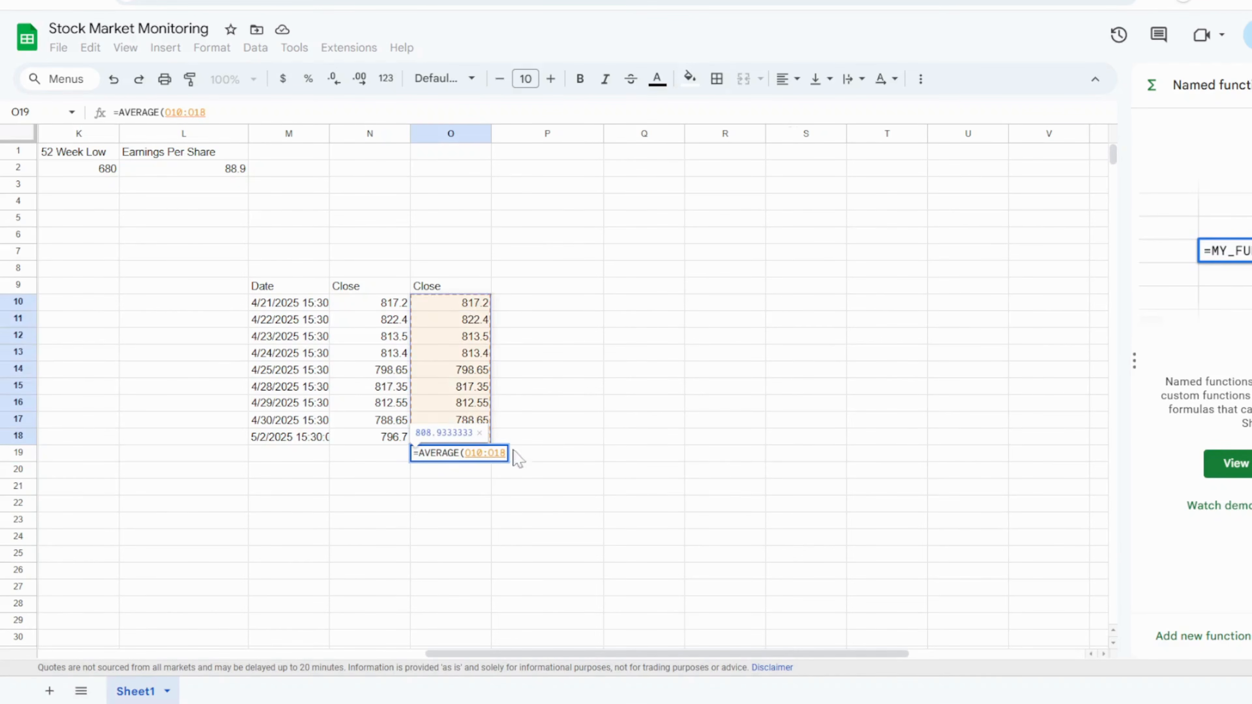
{"action": "type", "text": ")"}
{"action": "key", "text": "Return"}
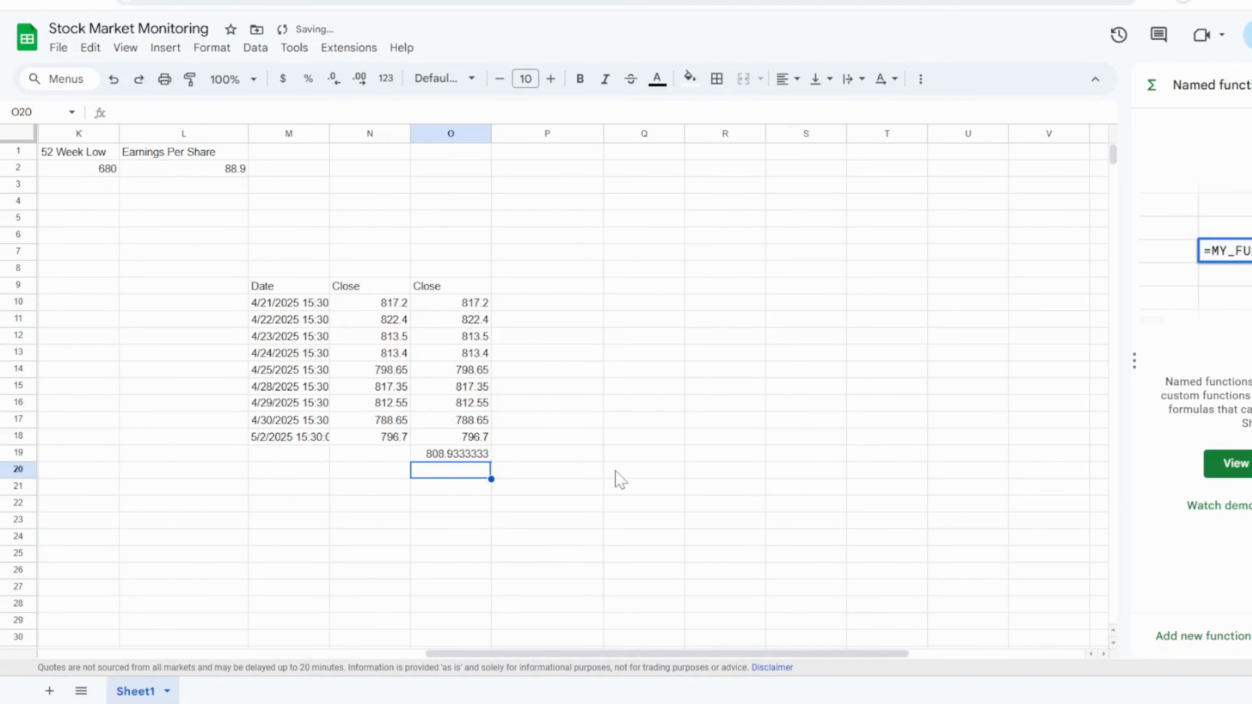
- Copy the text of O19's average formula into M22, keeping the range O10:O18
{"action": "left_click", "coordinate": [456, 454]}
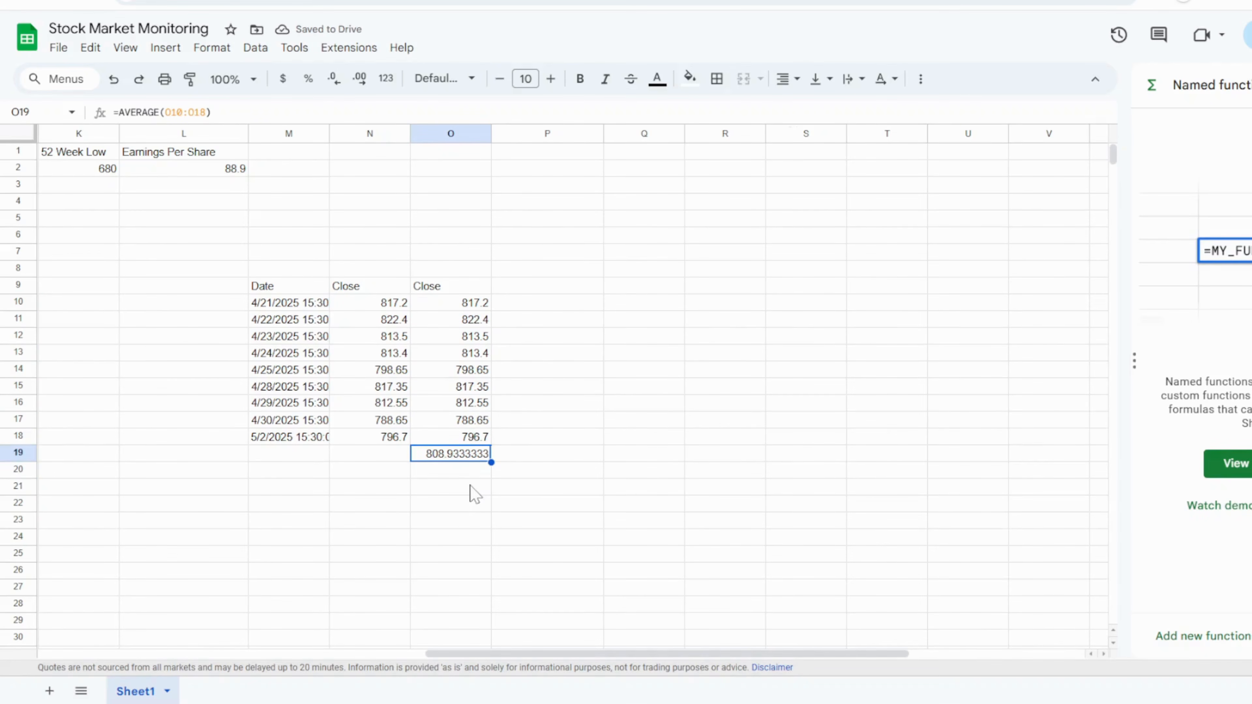
{"action": "left_click_drag", "start_coordinate": [231, 113], "coordinate": [96, 121]}
{"action": "key", "text": "ctrl+c"}
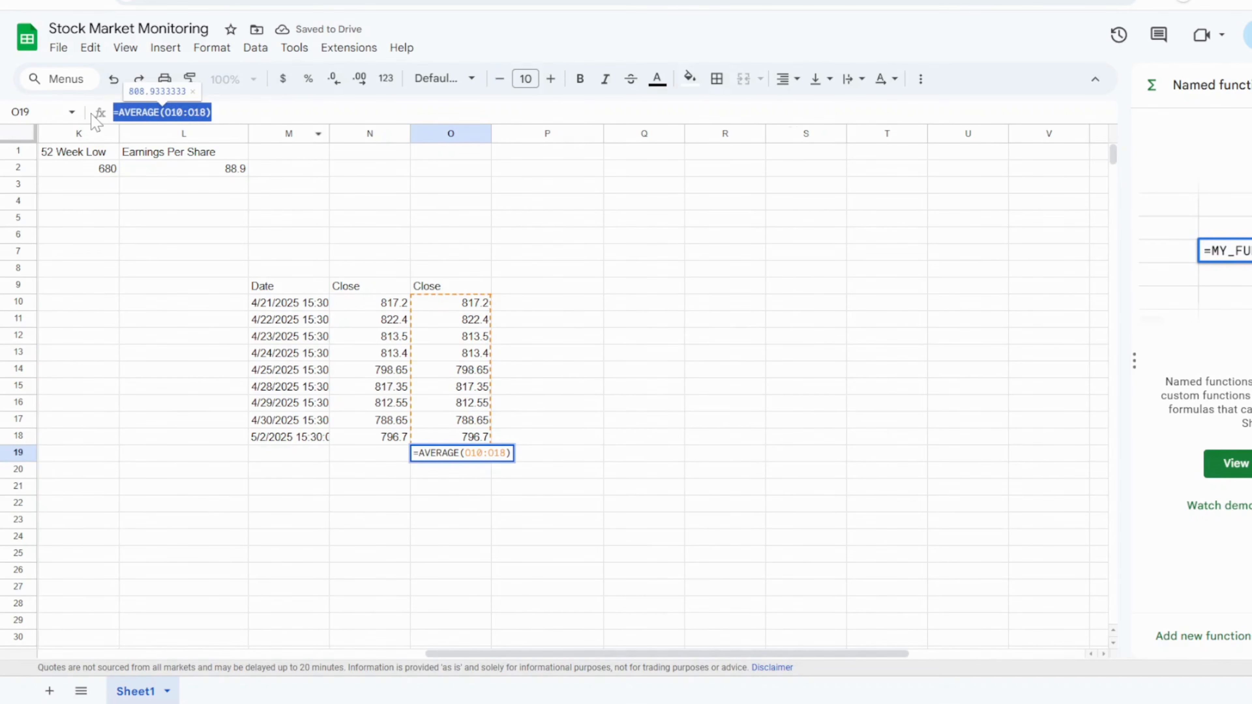
{"action": "double_click", "coordinate": [280, 508]}
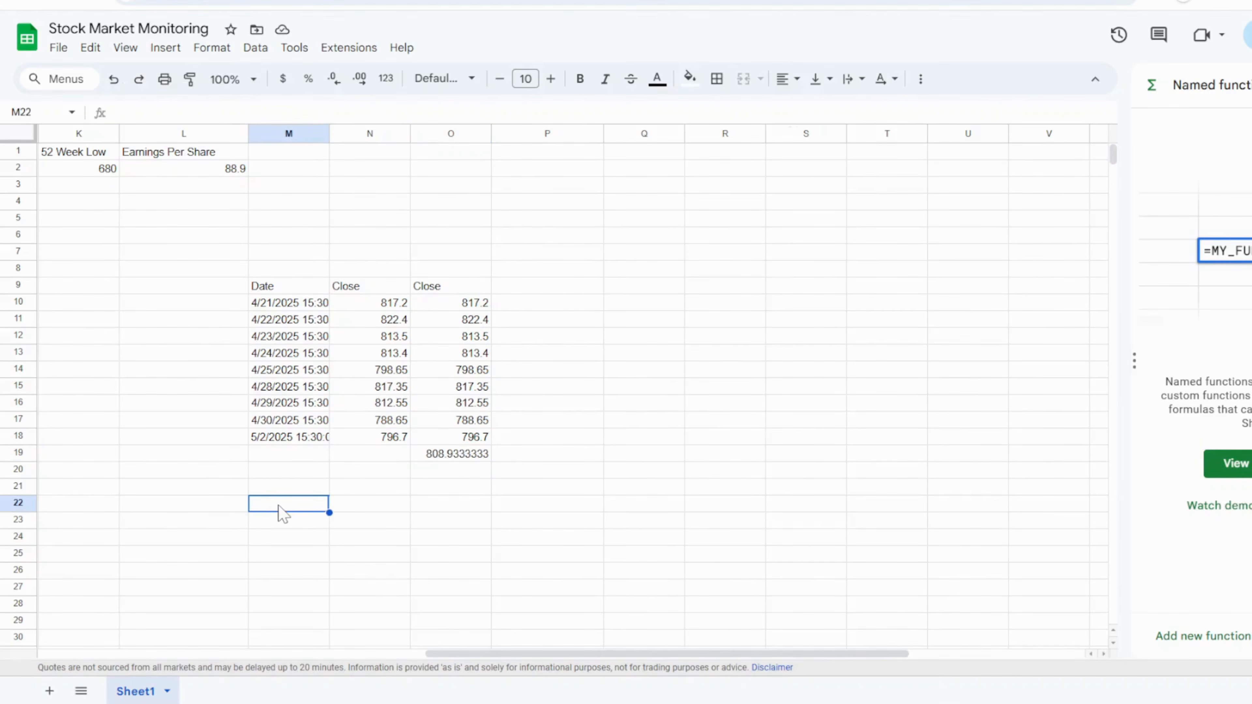
{"action": "key", "text": "ctrl+v"}
{"action": "key", "text": "Return"}
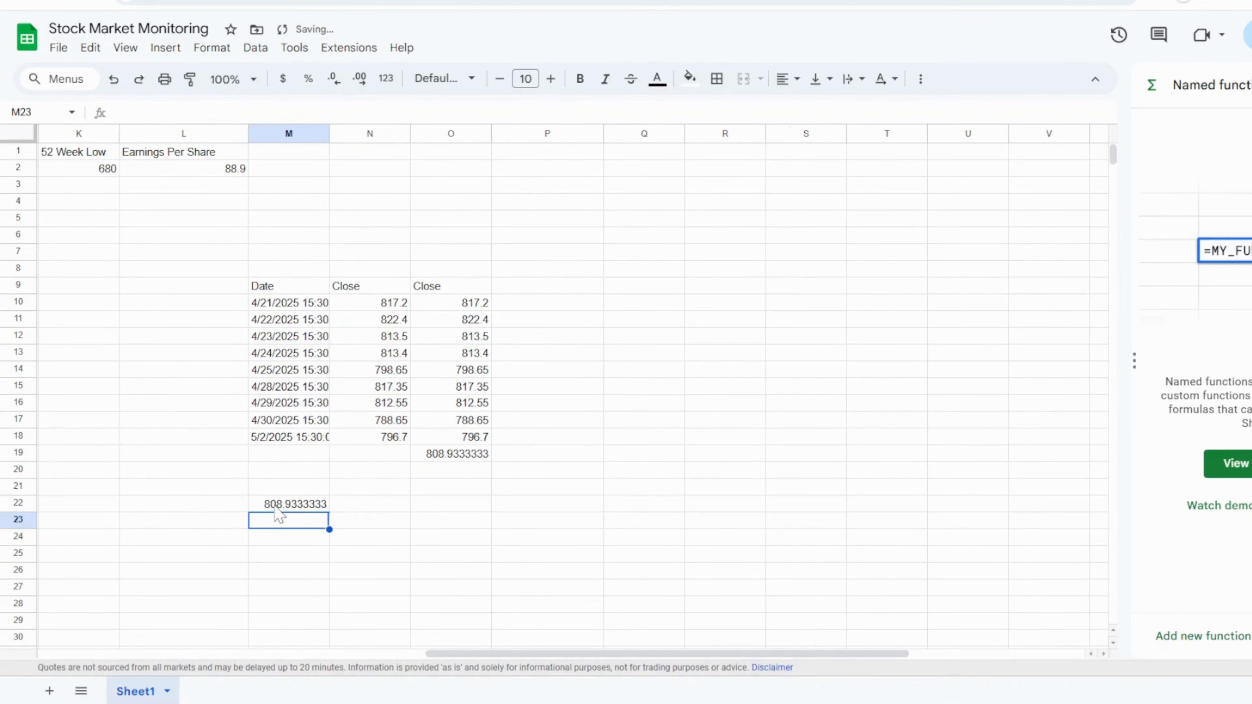
{"action": "left_click", "coordinate": [279, 508]}
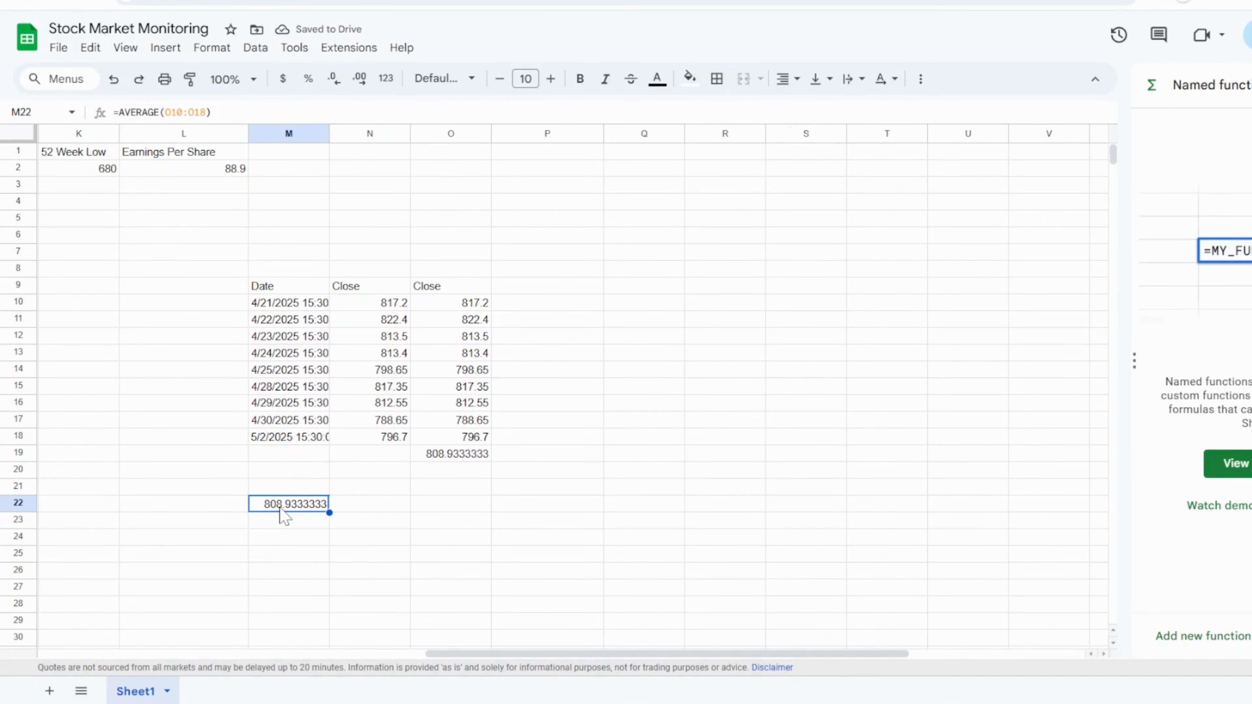
- Replace the range in M22 with O9's INDEX expression so the formula reads =AVERAGE(INDEX(M9:N18,,2))
{"action": "left_click", "coordinate": [447, 288]}
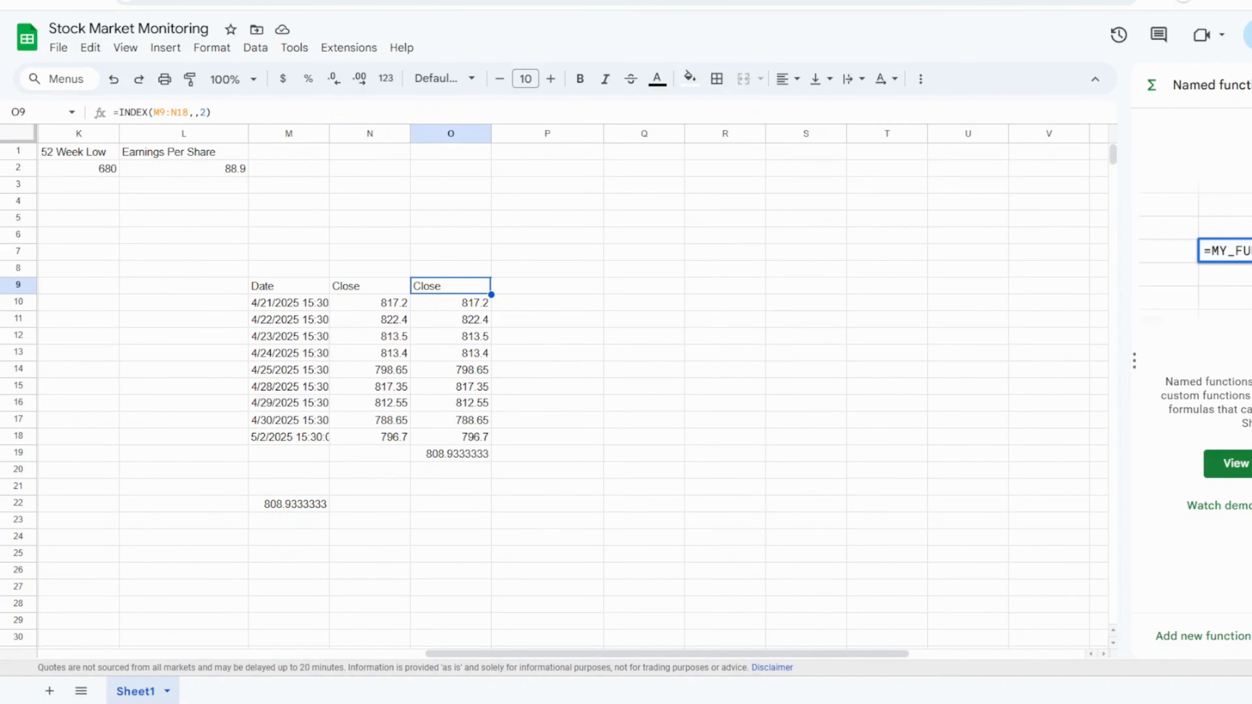
{"action": "left_click_drag", "start_coordinate": [214, 113], "coordinate": [102, 116]}
{"action": "key", "text": "ctrl+c"}
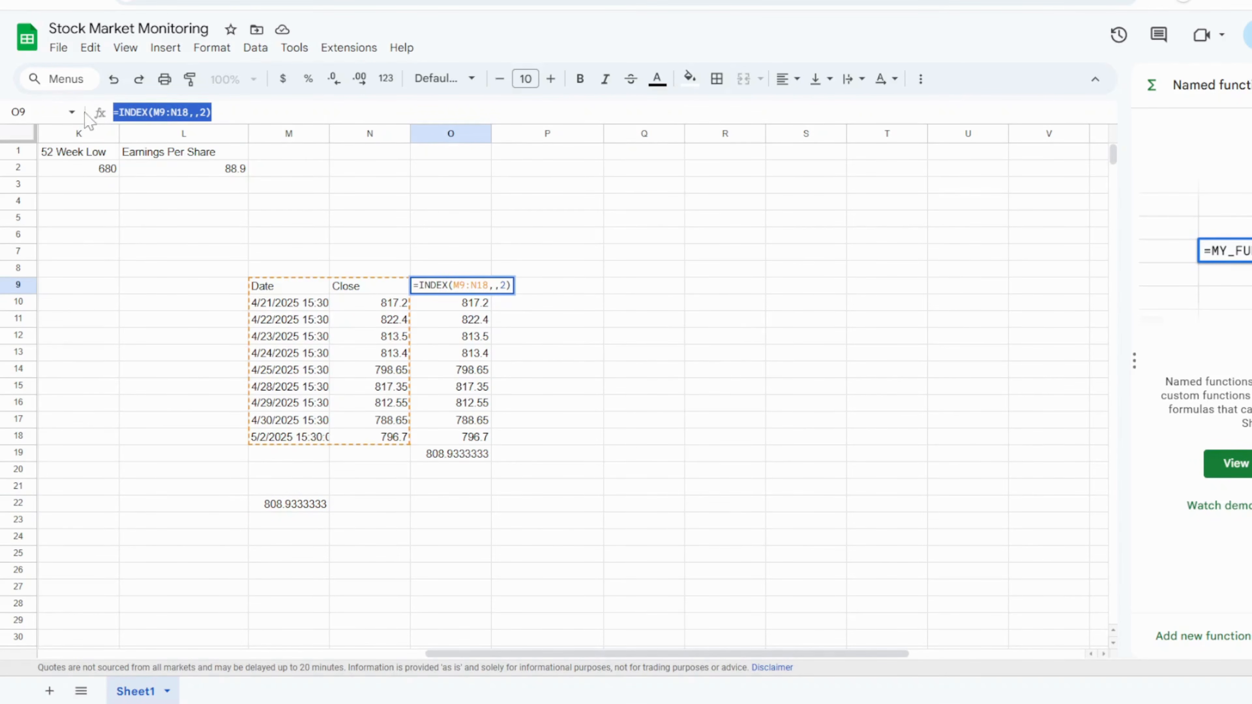
{"action": "left_click", "coordinate": [303, 509]}
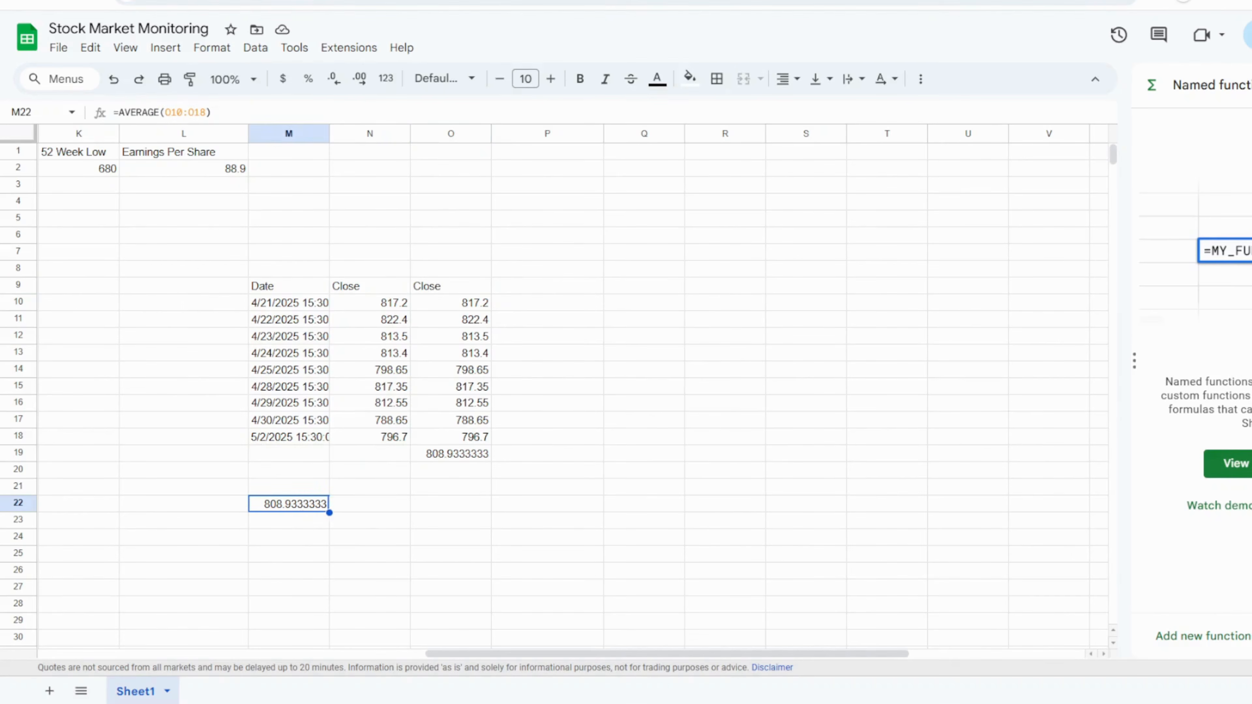
{"action": "left_click_drag", "start_coordinate": [207, 112], "coordinate": [164, 112]}
{"action": "key", "text": "ctrl+v"}
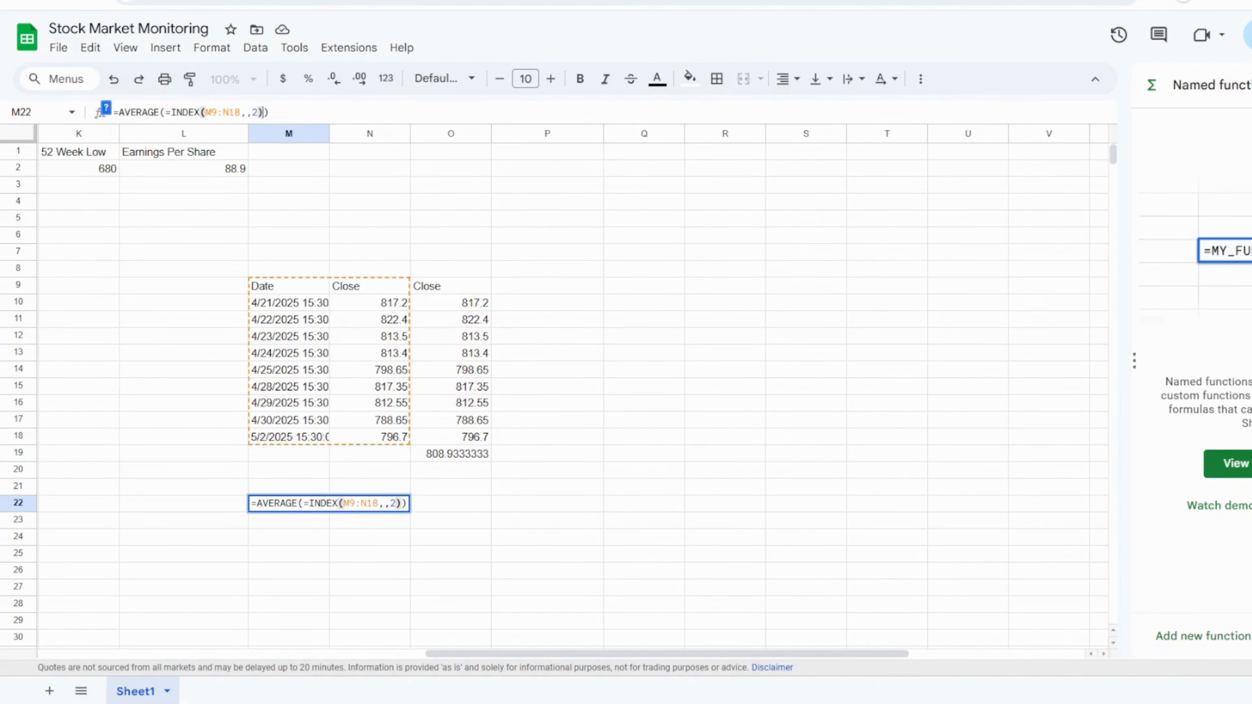
{"action": "left_click", "coordinate": [171, 112]}
{"action": "key", "text": "BackSpace"}
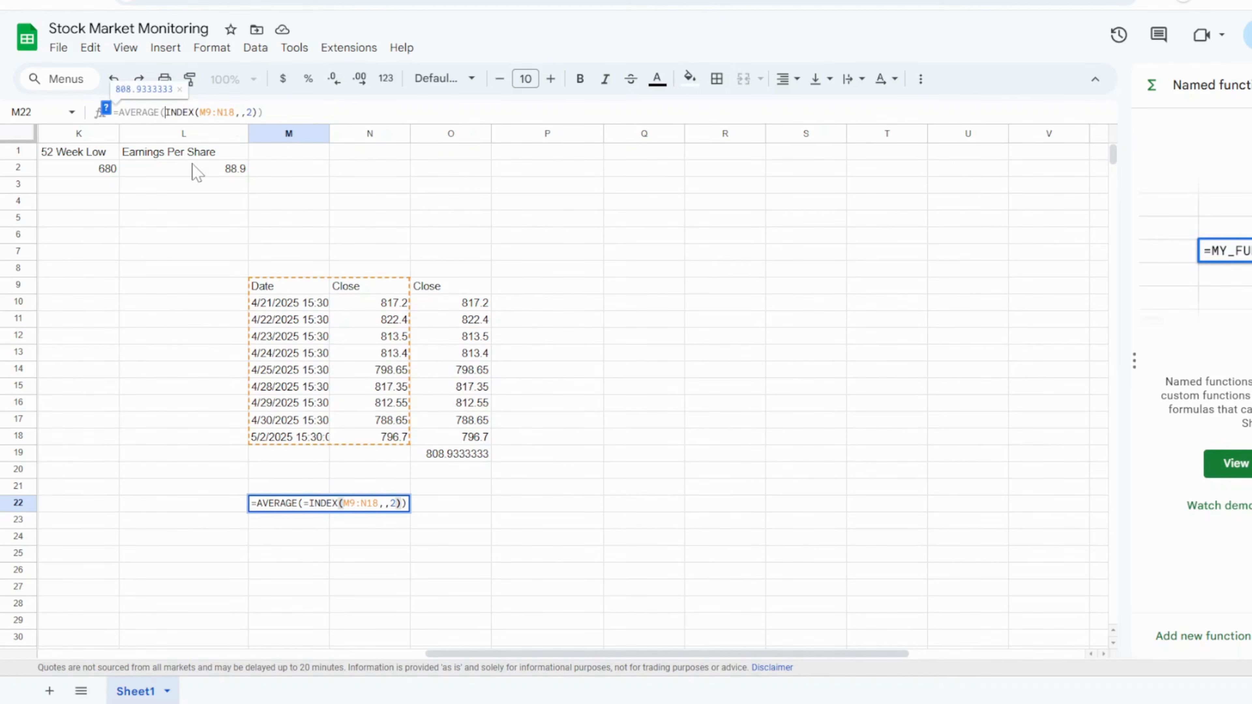
{"action": "key", "text": "Return"}
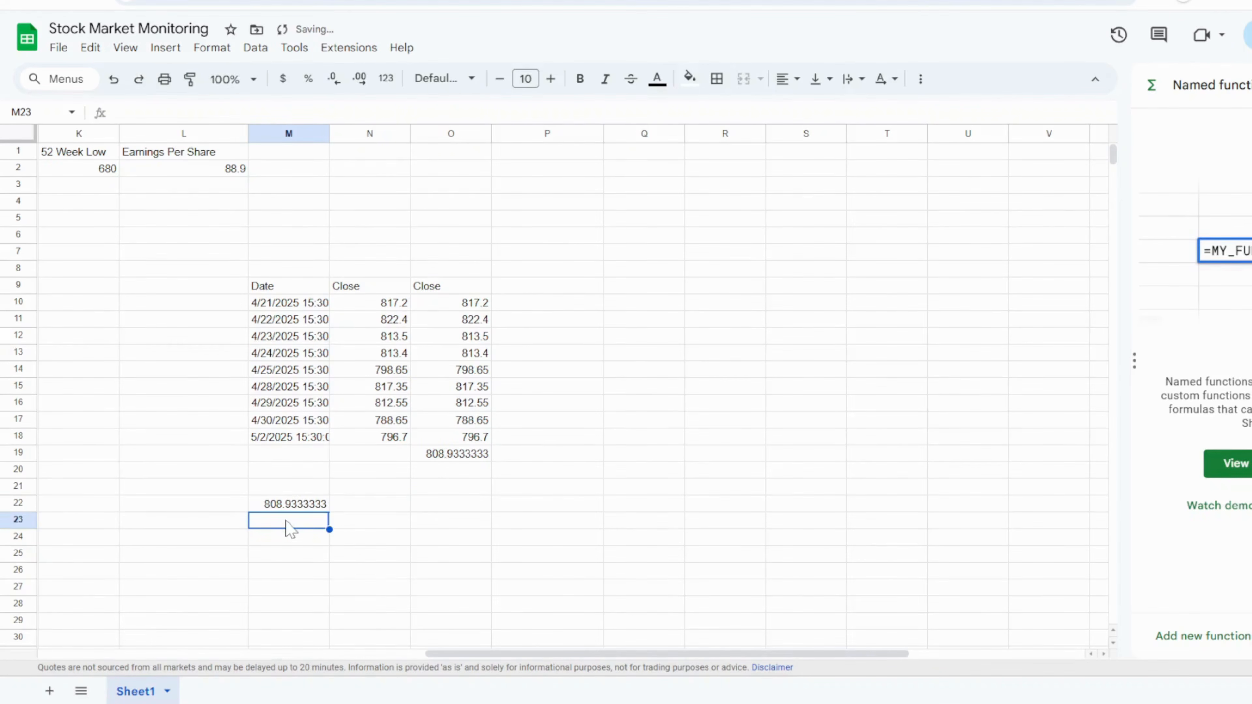
{"action": "left_click", "coordinate": [287, 508]}
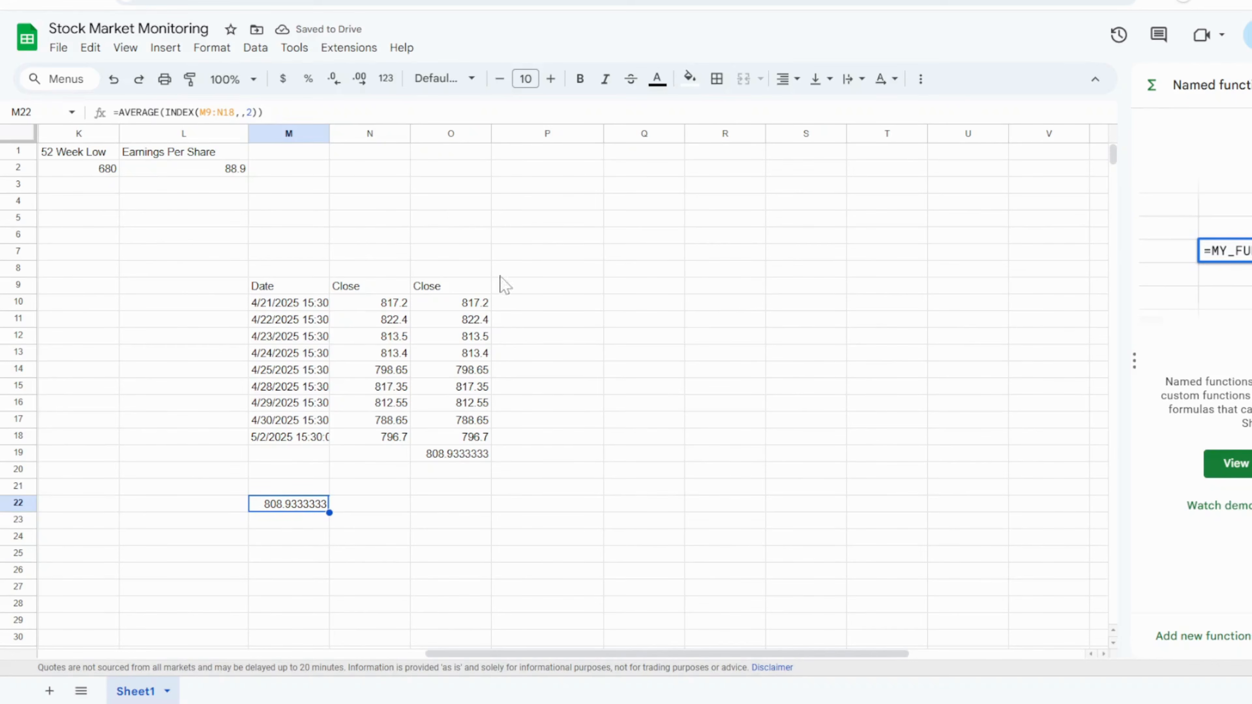
- Replace M9:N18 in M22 with M9's formula, giving =AVERAGE(INDEX(GOOGLEFINANCE(A2,"price", WORKDAY(today(),-10), today()),,2))
{"action": "left_click", "coordinate": [274, 288]}
{"action": "left_click_drag", "start_coordinate": [451, 114], "coordinate": [96, 97]}
{"action": "key", "text": "ctrl+c"}
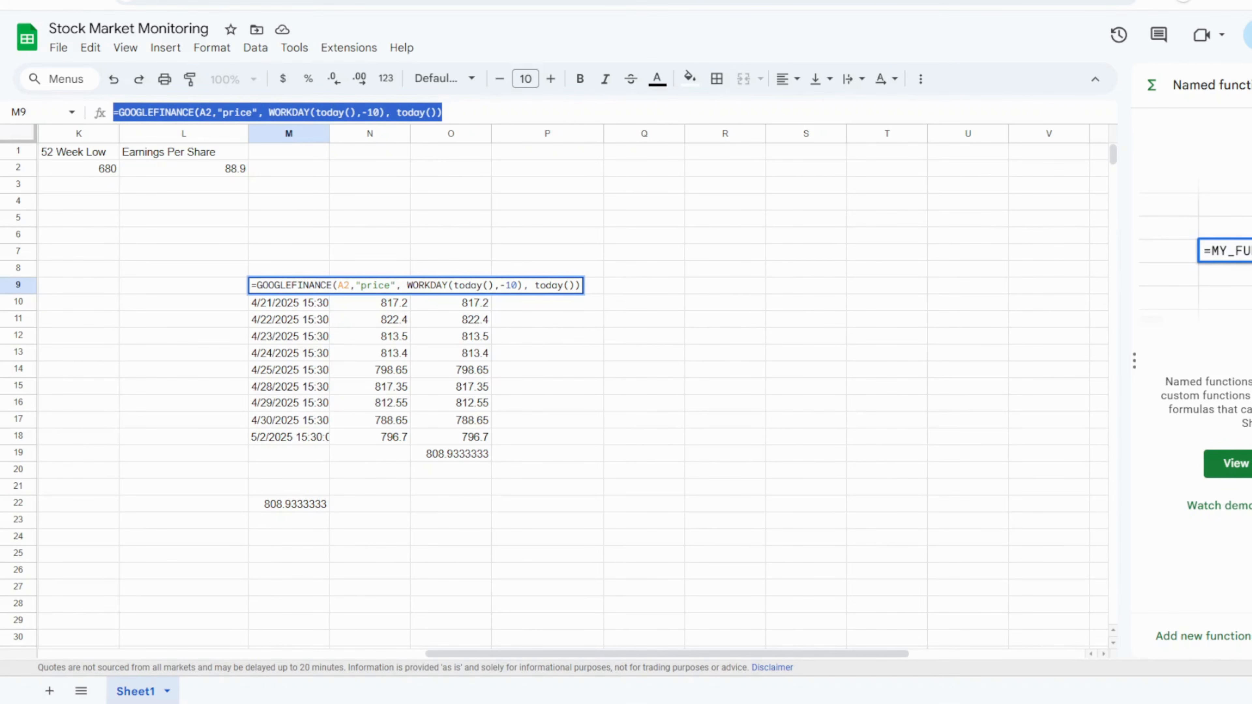
{"action": "left_click", "coordinate": [295, 503]}
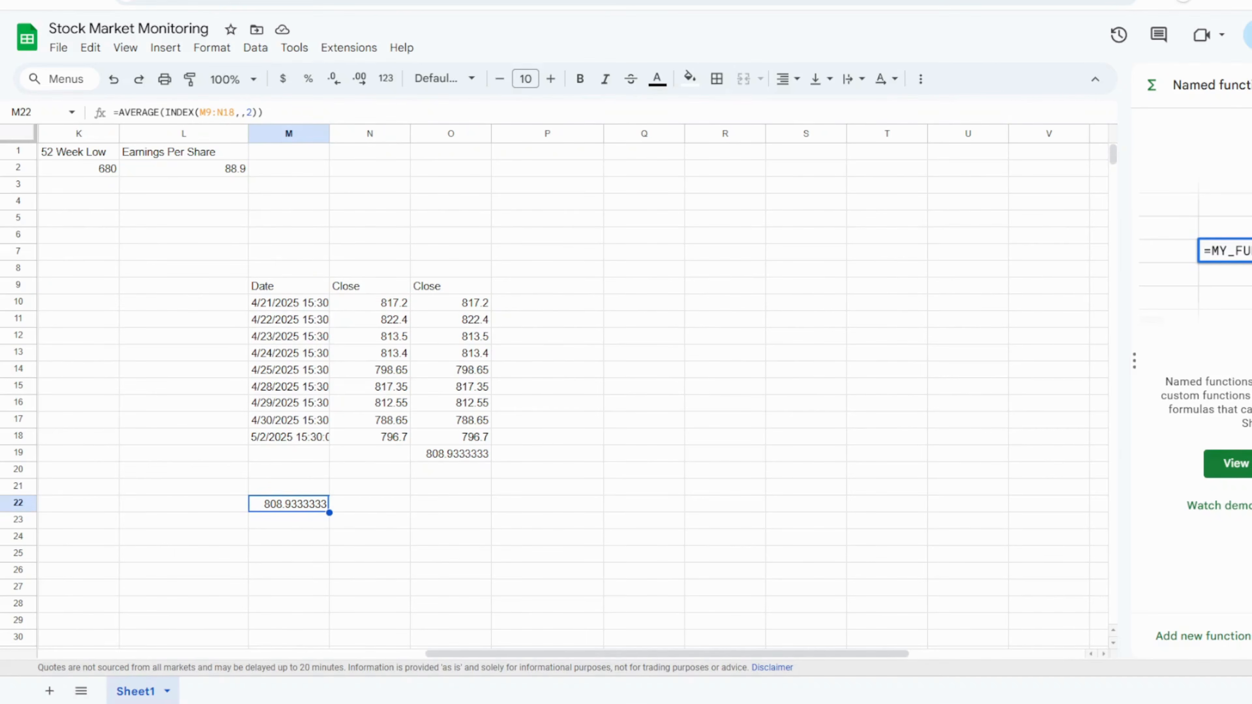
{"action": "left_click_drag", "start_coordinate": [235, 112], "coordinate": [200, 112]}
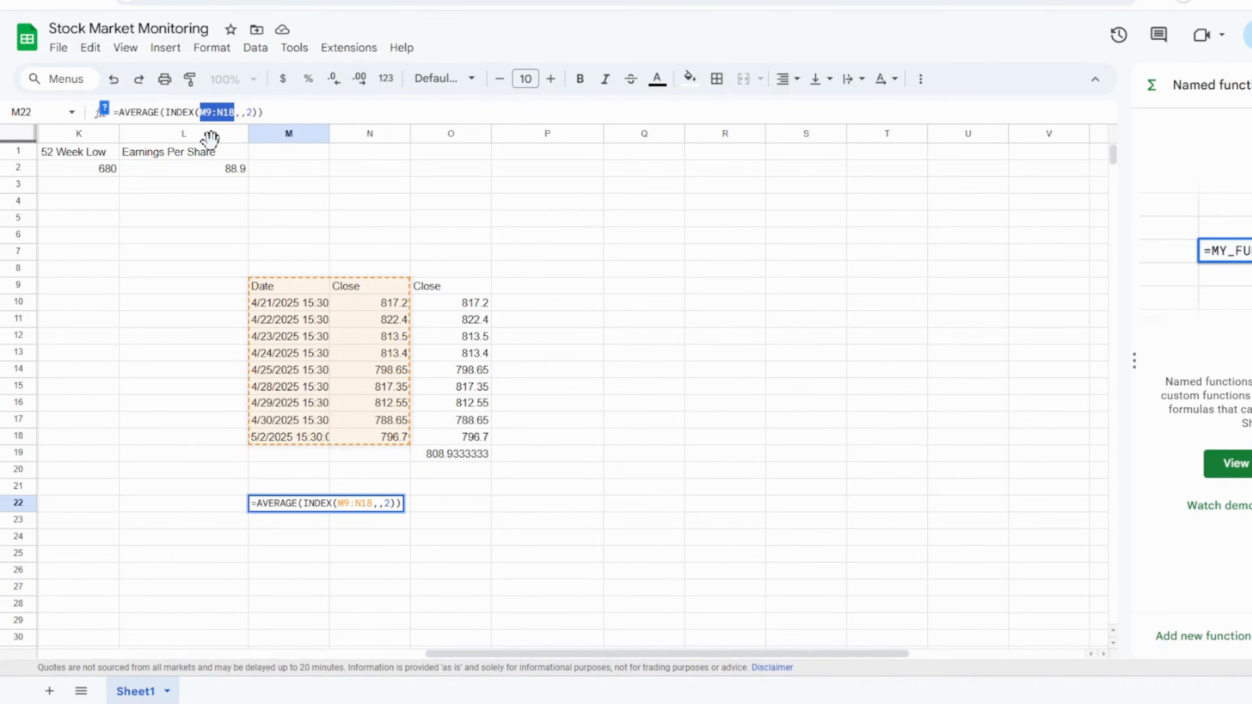
{"action": "key", "text": "ctrl+v"}
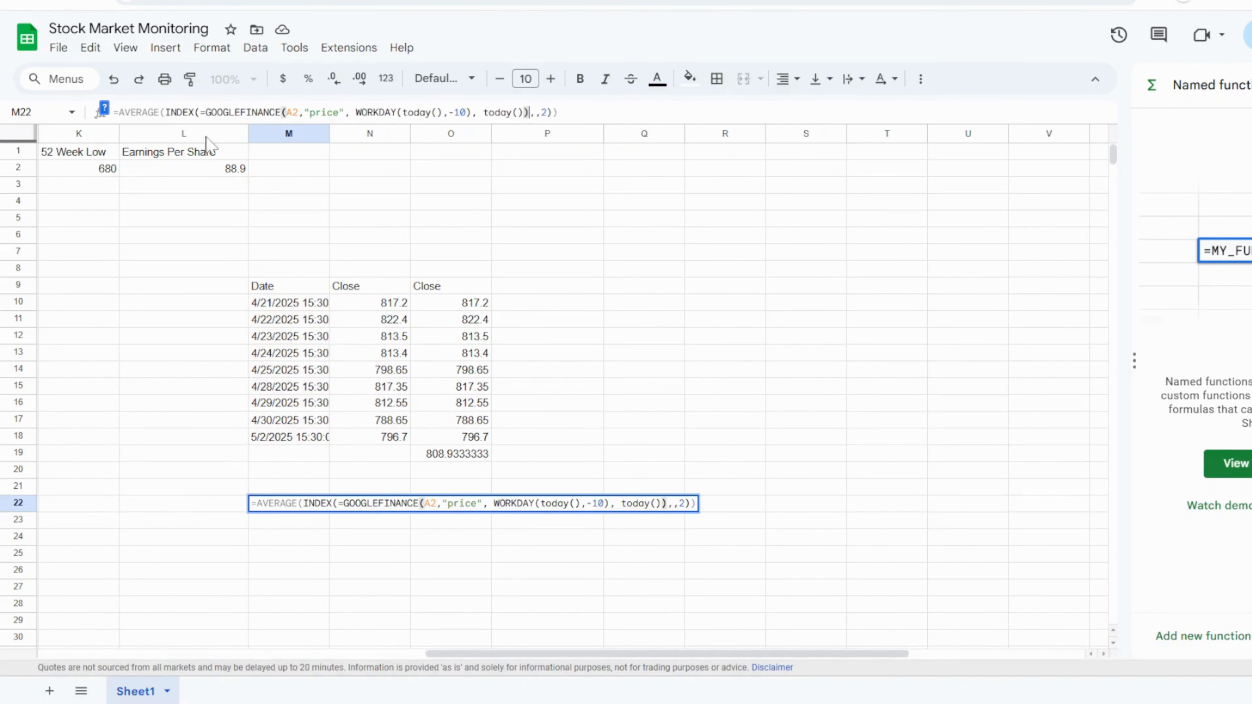
{"action": "key", "text": "BackSpace"}
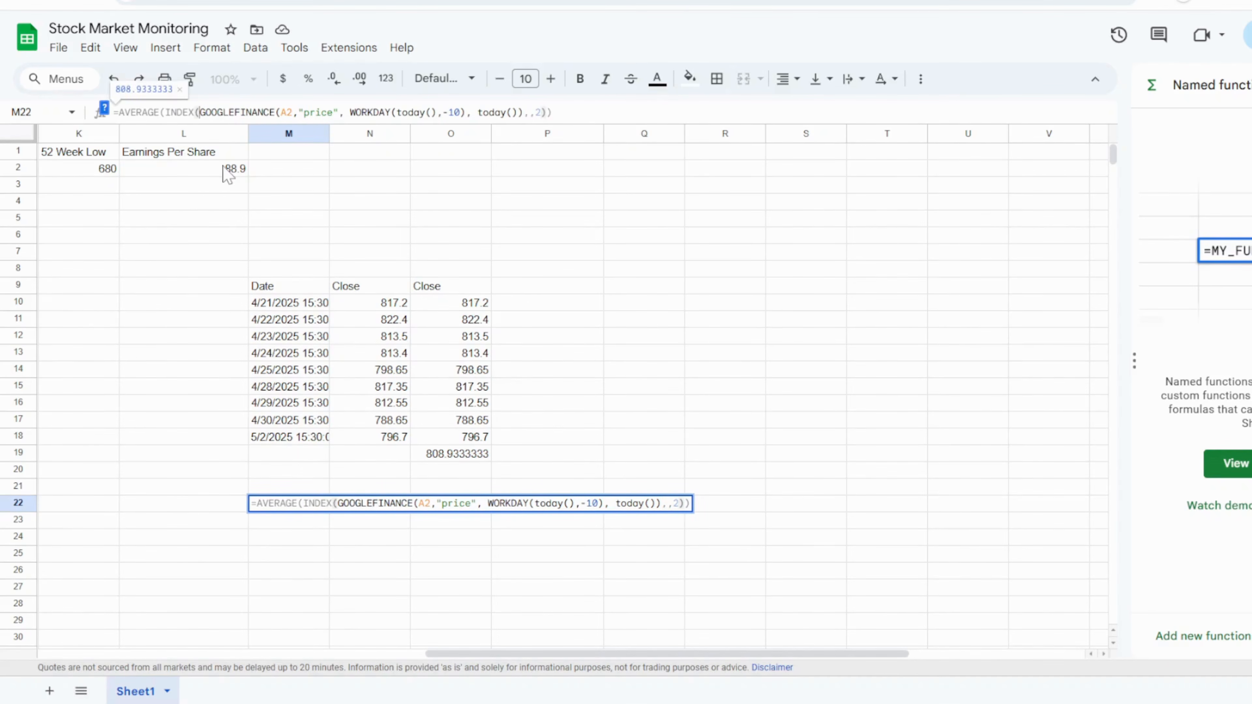
{"action": "key", "text": "Return"}
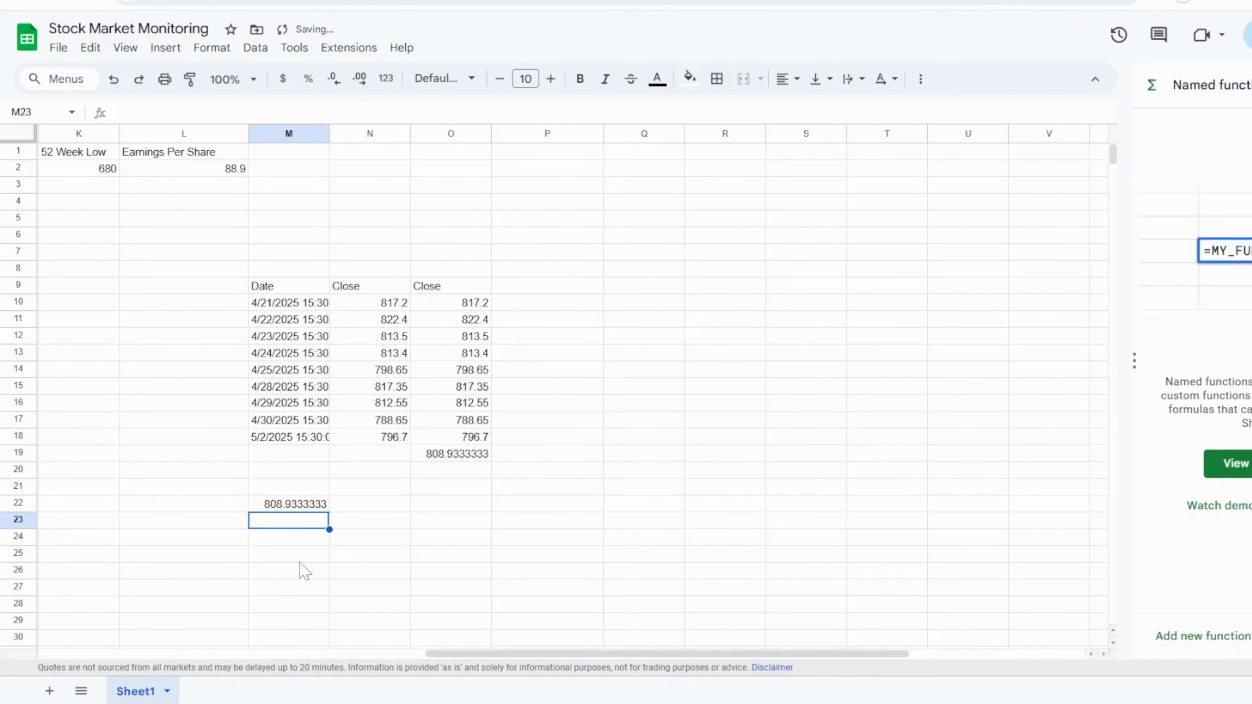
{"action": "left_click", "coordinate": [286, 505]}
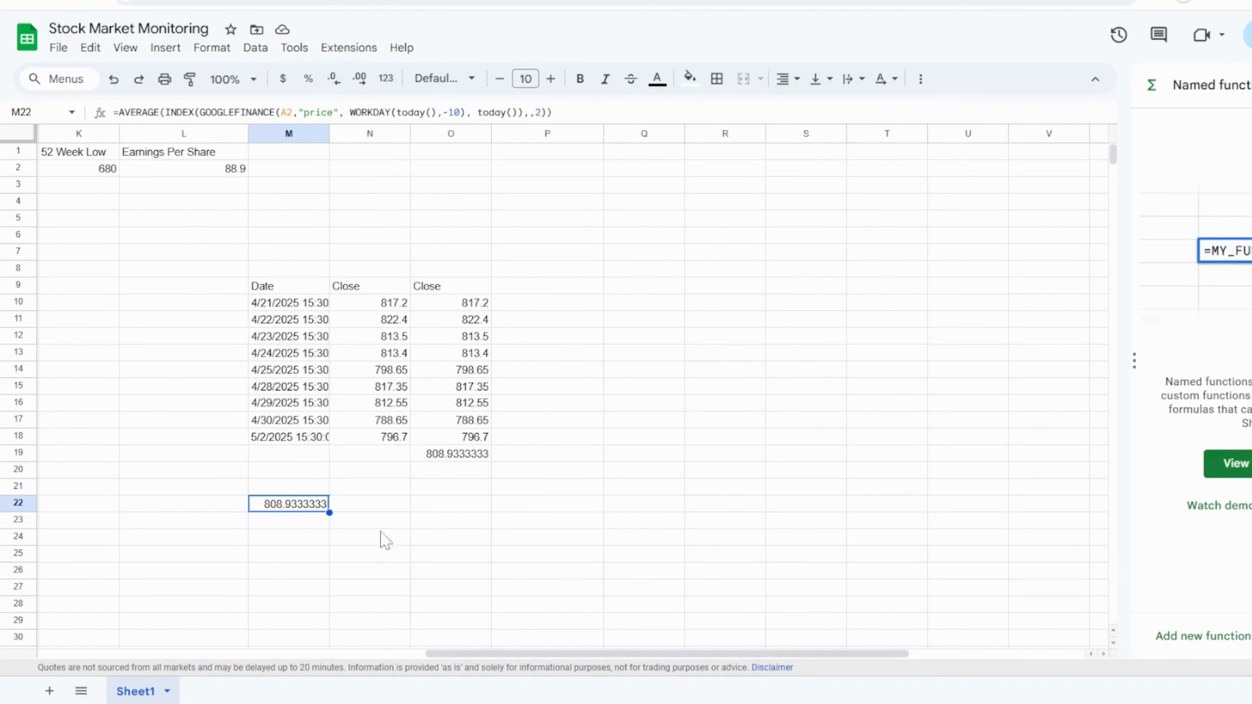
- Copy the text of M22's combined average formula into M2, beside the Earnings Per Share value
{"action": "left_click_drag", "start_coordinate": [553, 112], "coordinate": [117, 94]}
{"action": "key", "text": "ctrl+c"}
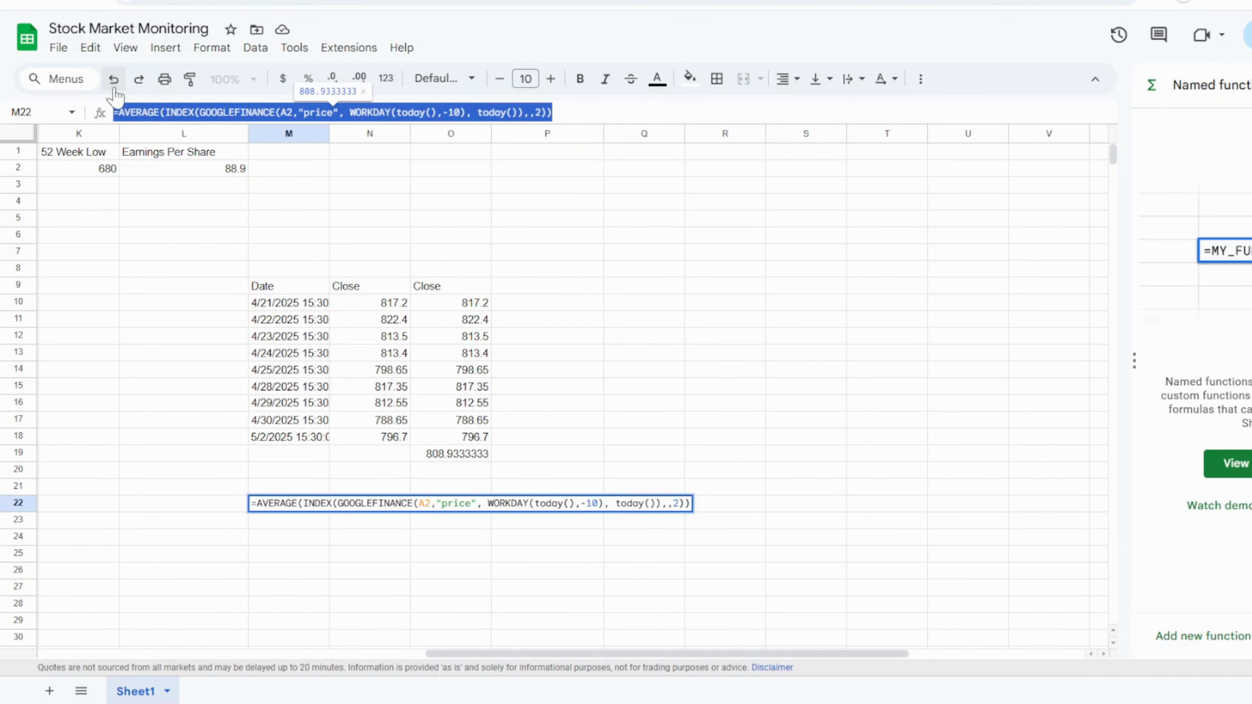
{"action": "left_click", "coordinate": [280, 157]}
{"action": "double_click", "coordinate": [279, 168]}
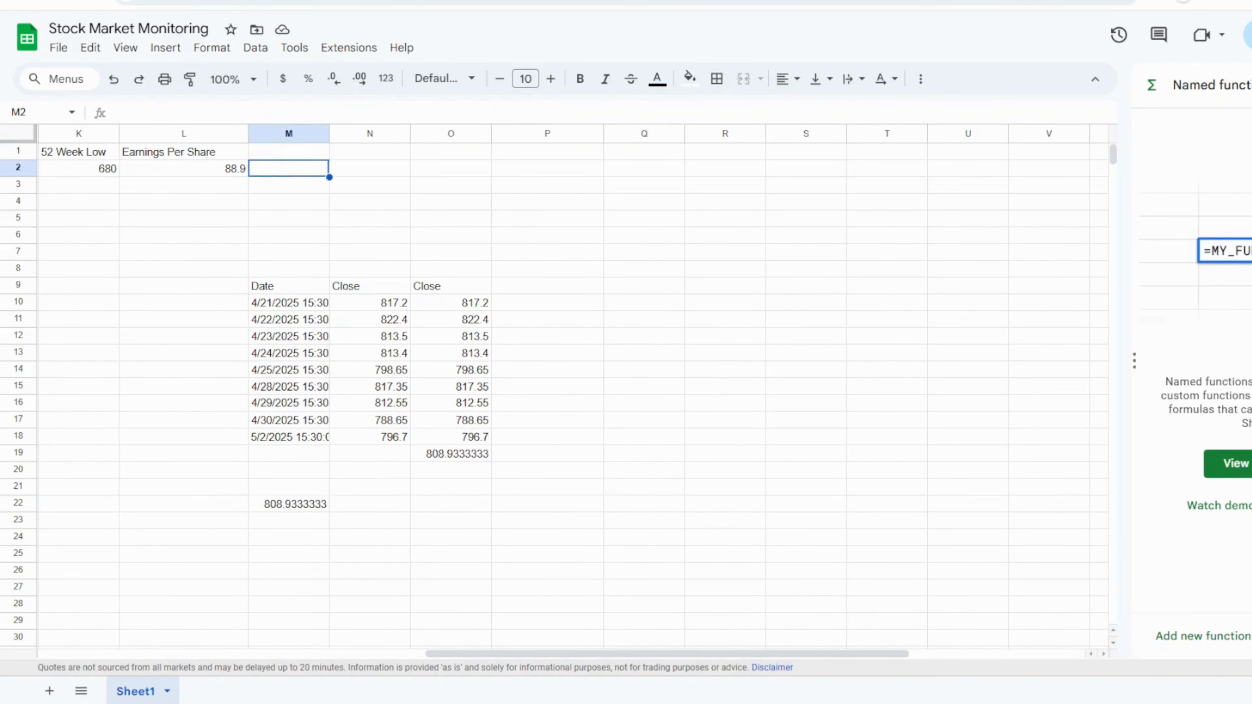
{"action": "key", "text": "ctrl+v"}
{"action": "left_click", "coordinate": [286, 204]}
- Enter 10 in M1 as the day-count header above the moving average
{"action": "left_click", "coordinate": [298, 151]}
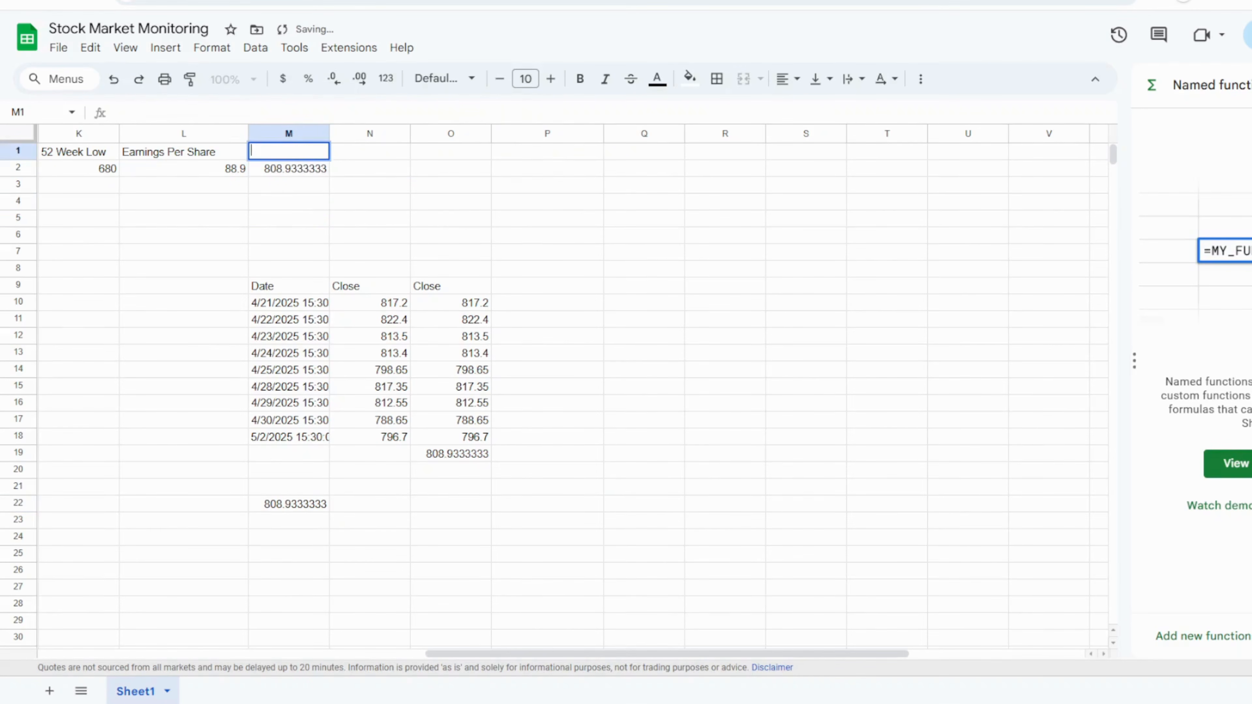
{"action": "type", "text": "10"}
{"action": "left_click", "coordinate": [343, 234]}
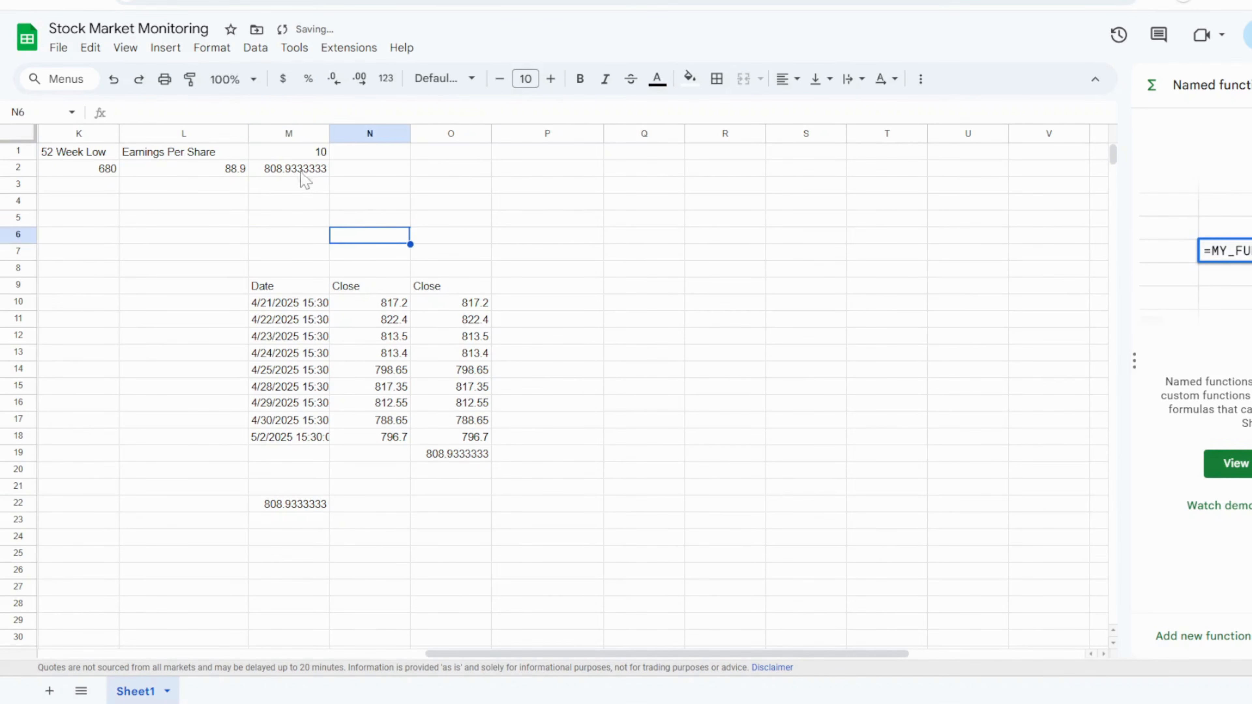
- Replace the fixed 10 days in M2's moving average formula with M1, so the WORKDAY part reads WORKDAY(today(),-M1)
{"action": "left_click", "coordinate": [293, 173]}
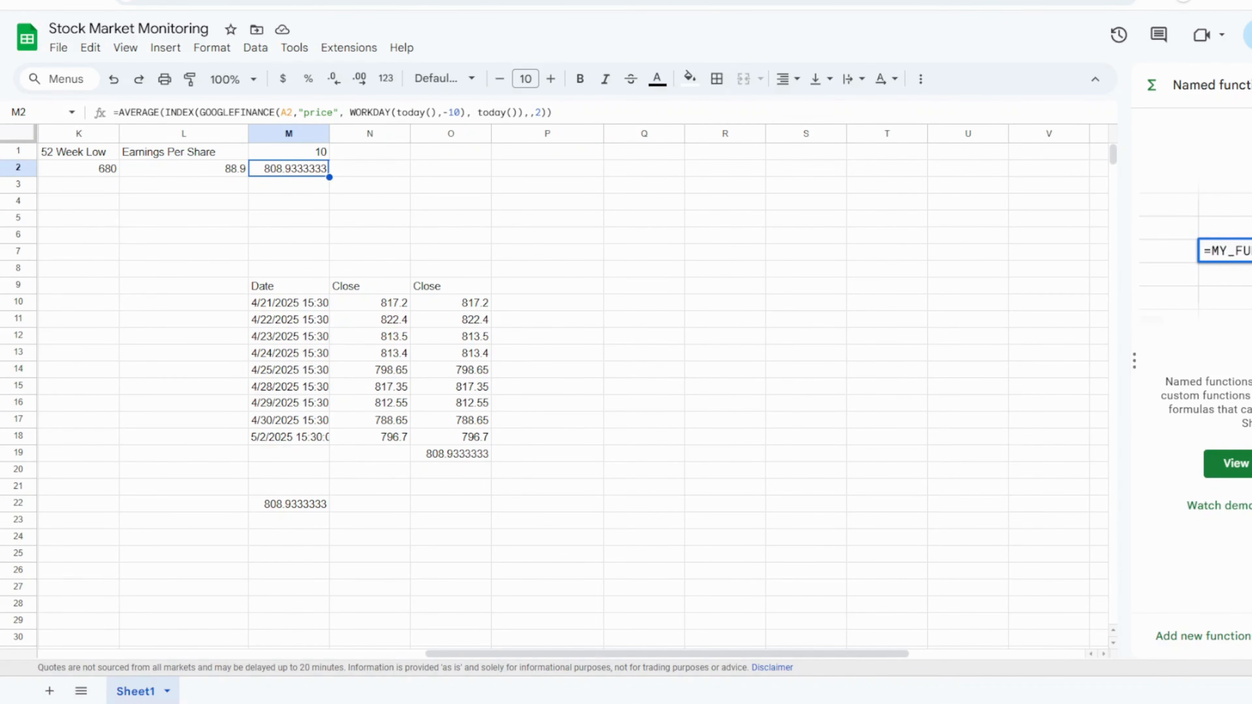
{"action": "double_click", "coordinate": [453, 112]}
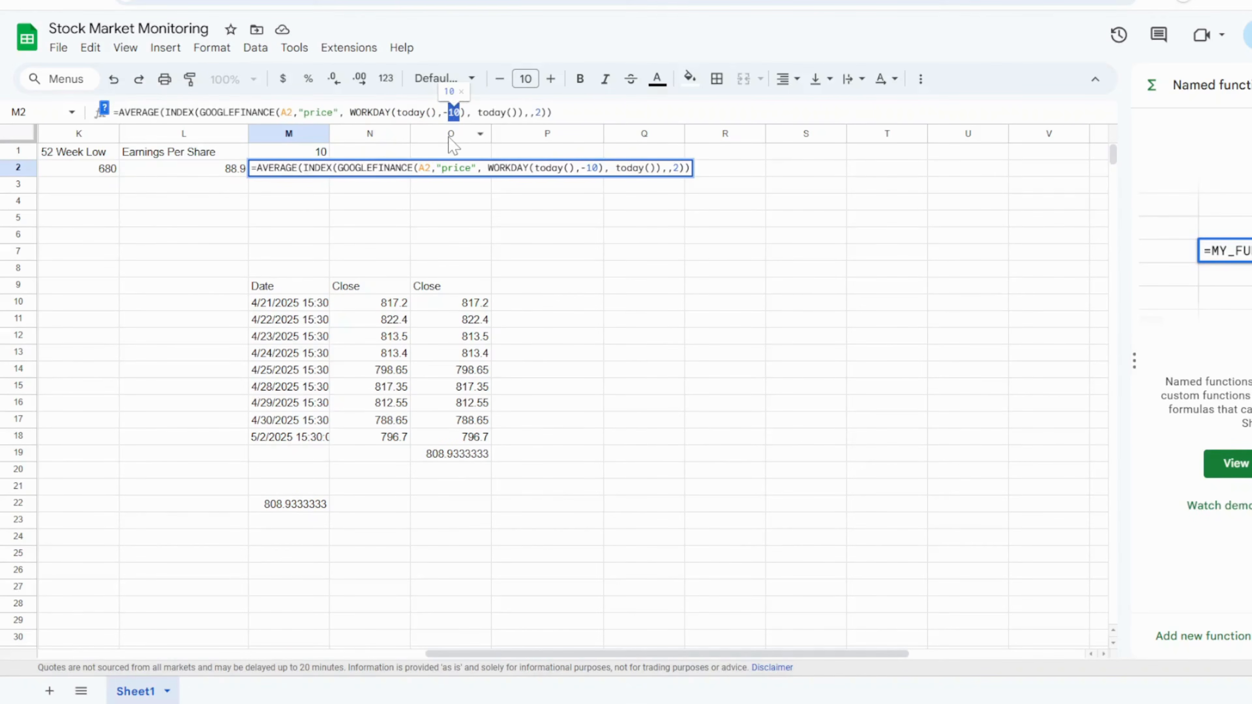
{"action": "type", "text": "M1"}
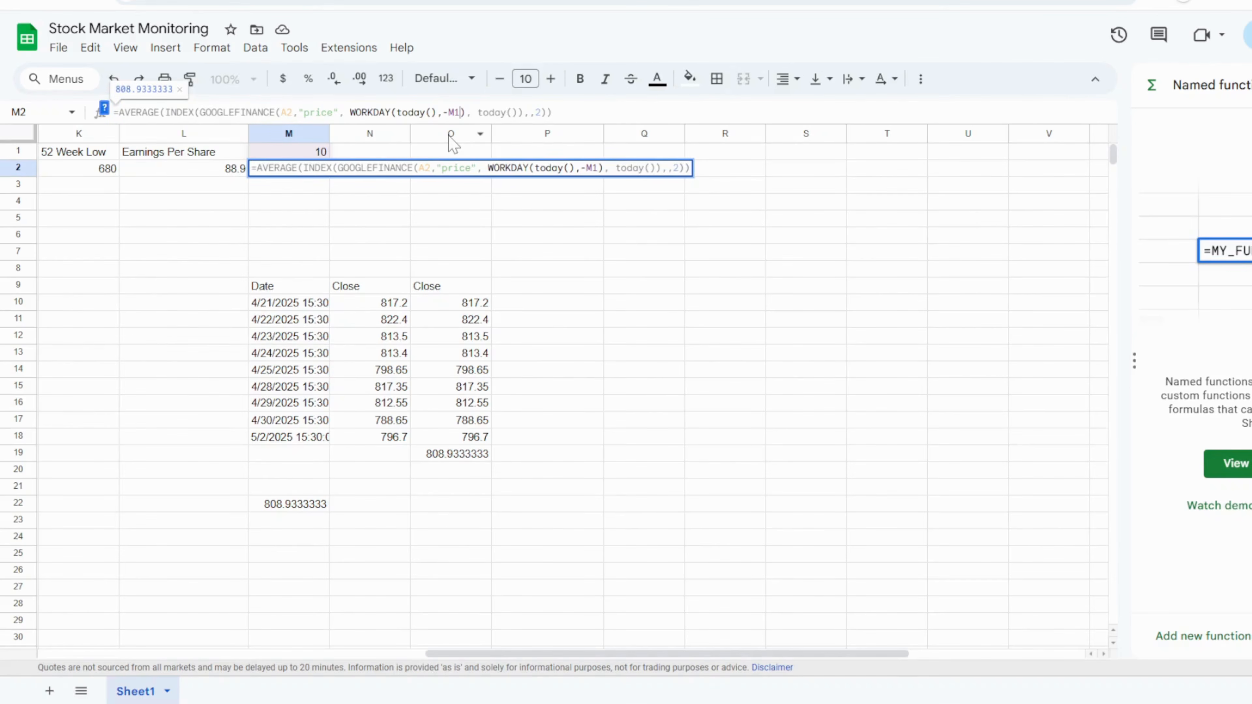
{"action": "key", "text": "Return"}
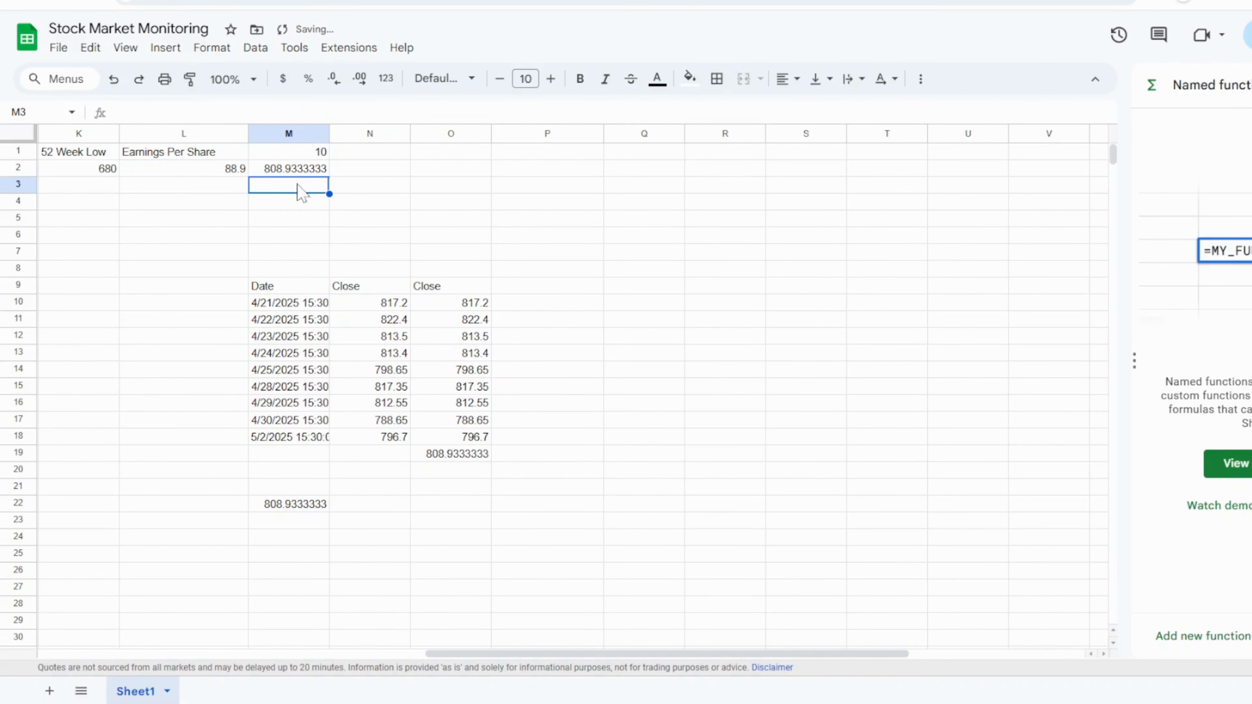
- Enter 20 in N1 as the day-count header for the second moving average
{"action": "double_click", "coordinate": [366, 153]}
{"action": "type", "text": "20"}
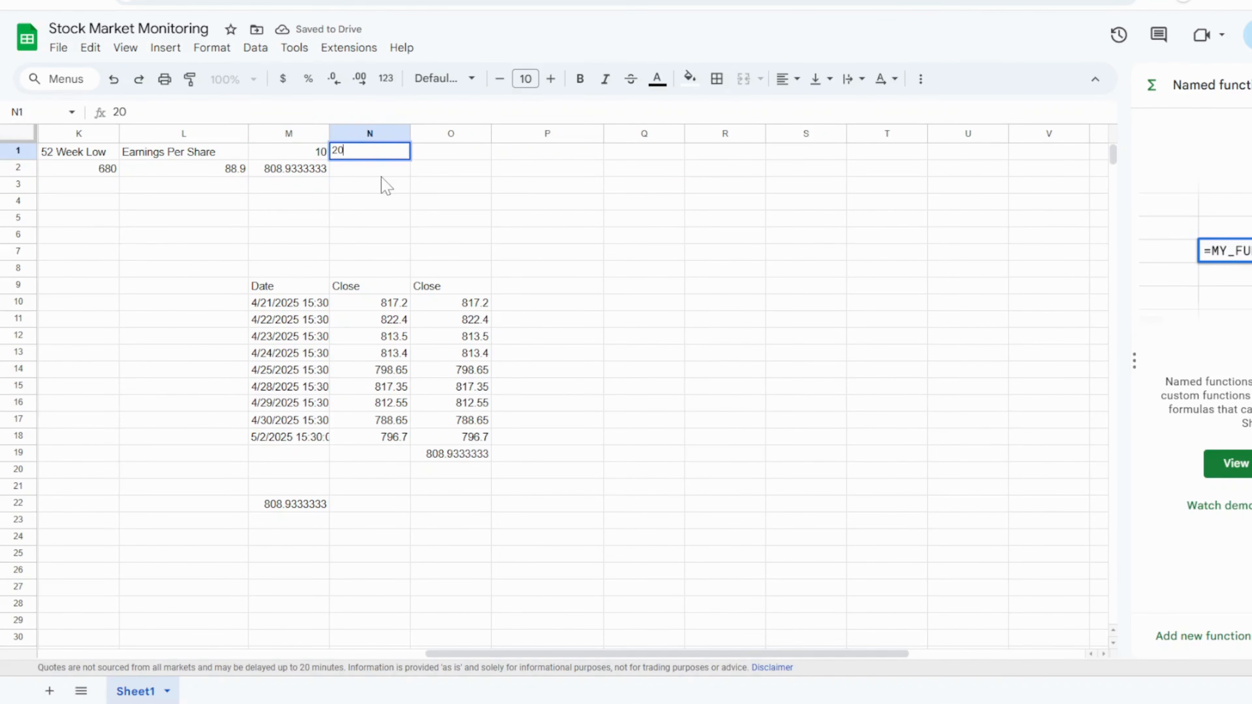
{"action": "key", "text": "Return"}
- Copy the text of M2's average formula into N2 and change its day-count reference to N1
{"action": "left_click", "coordinate": [316, 173]}
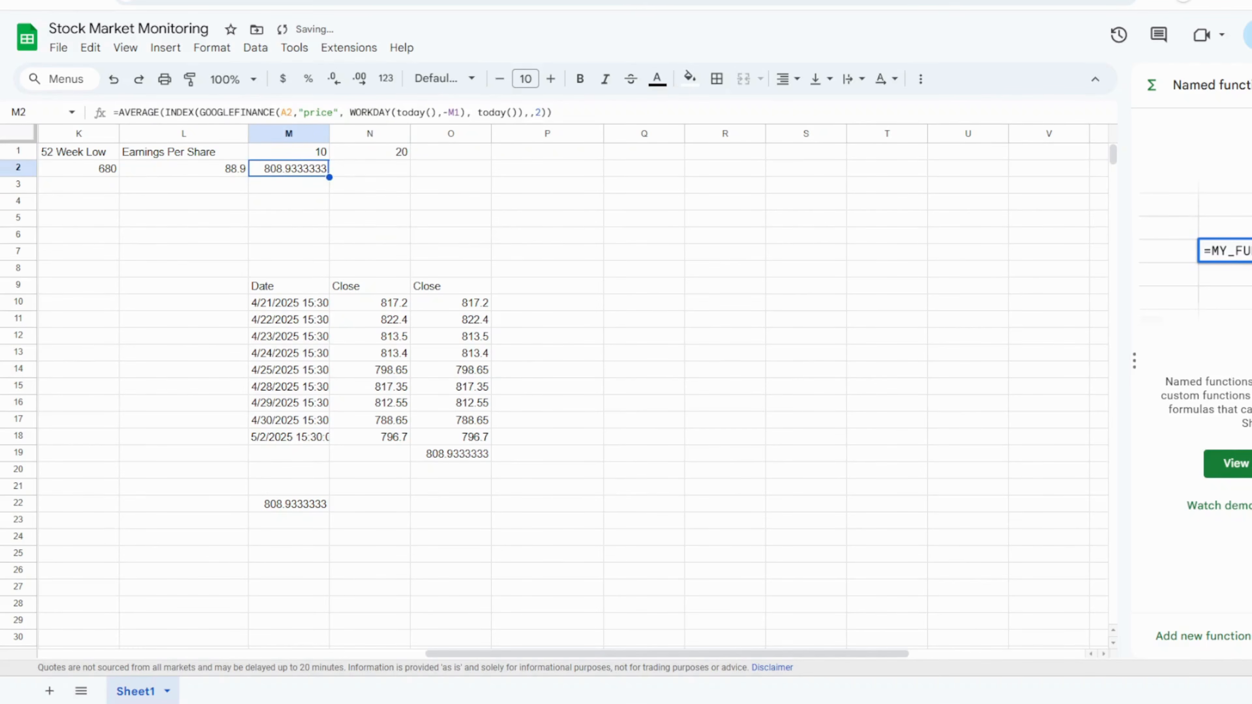
{"action": "left_click_drag", "start_coordinate": [553, 112], "coordinate": [114, 112]}
{"action": "key", "text": "ctrl+c"}
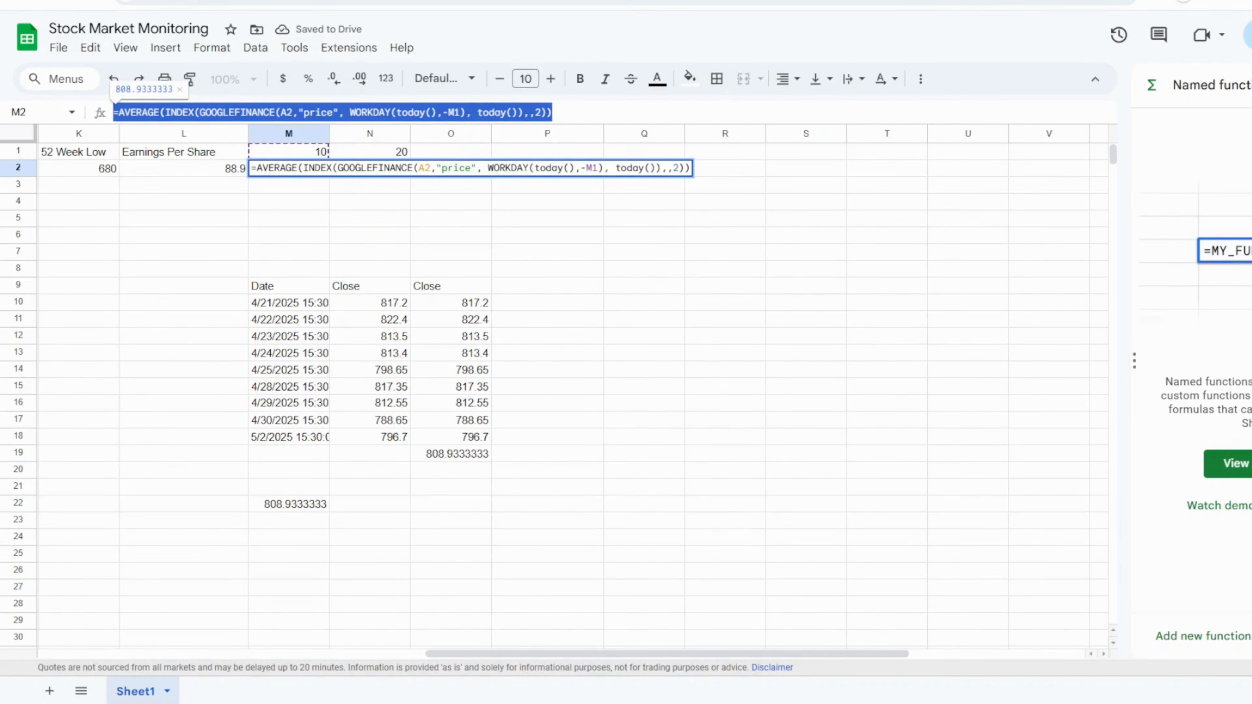
{"action": "left_click", "coordinate": [199, 241]}
{"action": "left_click", "coordinate": [392, 175]}
{"action": "double_click", "coordinate": [390, 174]}
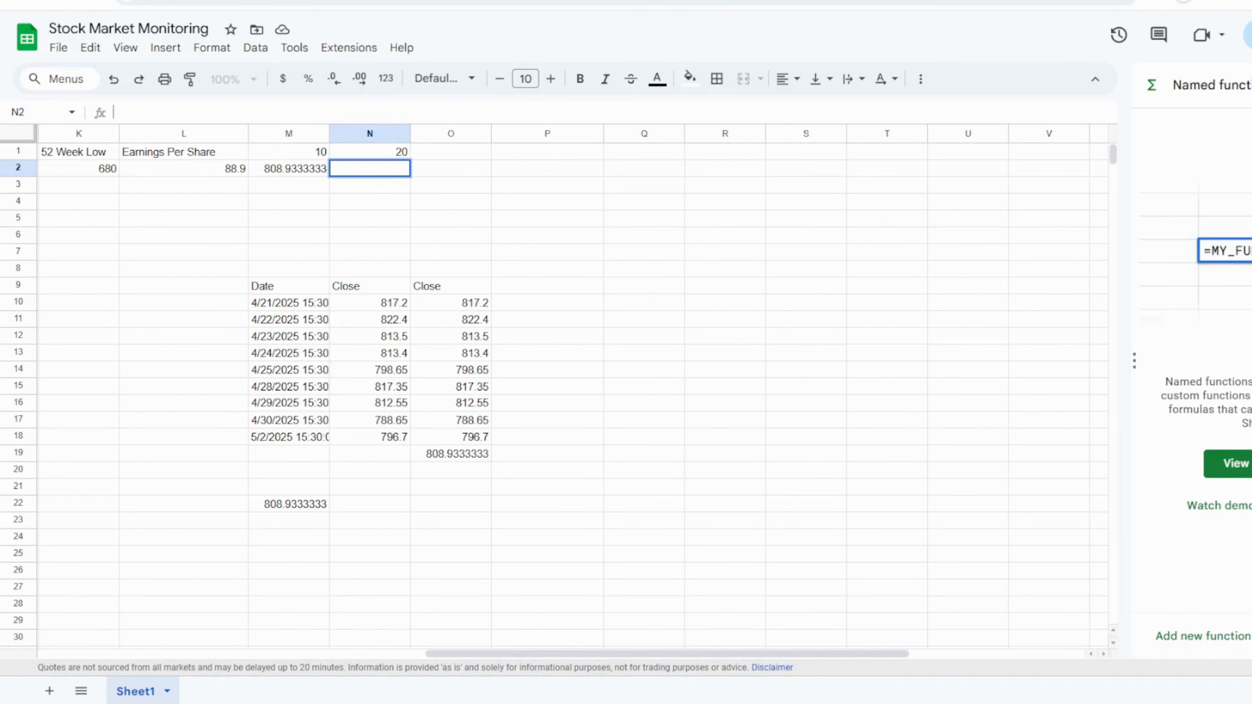
{"action": "key", "text": "ctrl+v"}
{"action": "key", "text": "BackSpace"}
{"action": "type", "text": "N"}
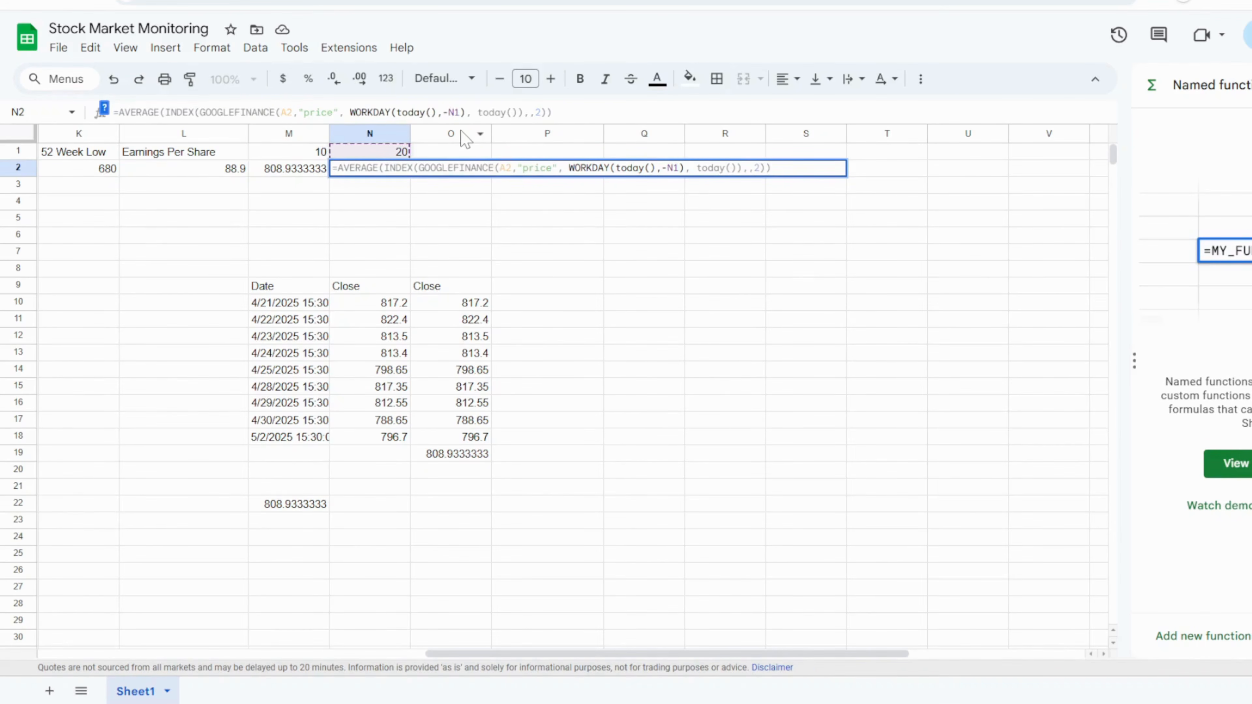
{"action": "key", "text": "Return"}
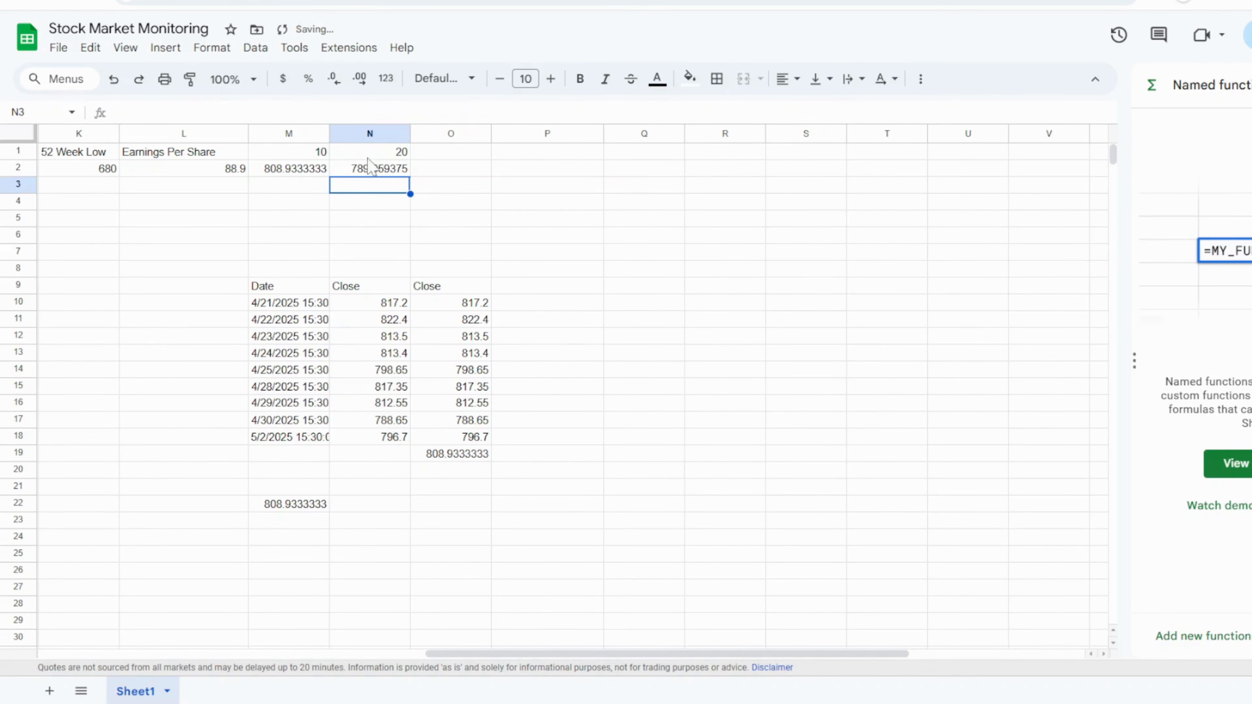
- Delete the helper price table and trial averages below the moving averages, in rows 9 to 22 of columns M to O
{"action": "left_click_drag", "start_coordinate": [235, 275], "coordinate": [529, 516]}
{"action": "key", "text": "Delete"}
{"action": "left_click", "coordinate": [424, 226]}
- Enter 50 in O1 and copy the text of N2's average formula into O2 with its day-count reference changed to O1
{"action": "left_click", "coordinate": [448, 153]}
{"action": "type", "text": "50"}
{"action": "left_click", "coordinate": [367, 173]}
{"action": "left_click_drag", "start_coordinate": [556, 112], "coordinate": [99, 101]}
{"action": "key", "text": "ctrl+c"}
{"action": "left_click_drag", "start_coordinate": [232, 369], "coordinate": [264, 367]}
{"action": "double_click", "coordinate": [454, 173]}
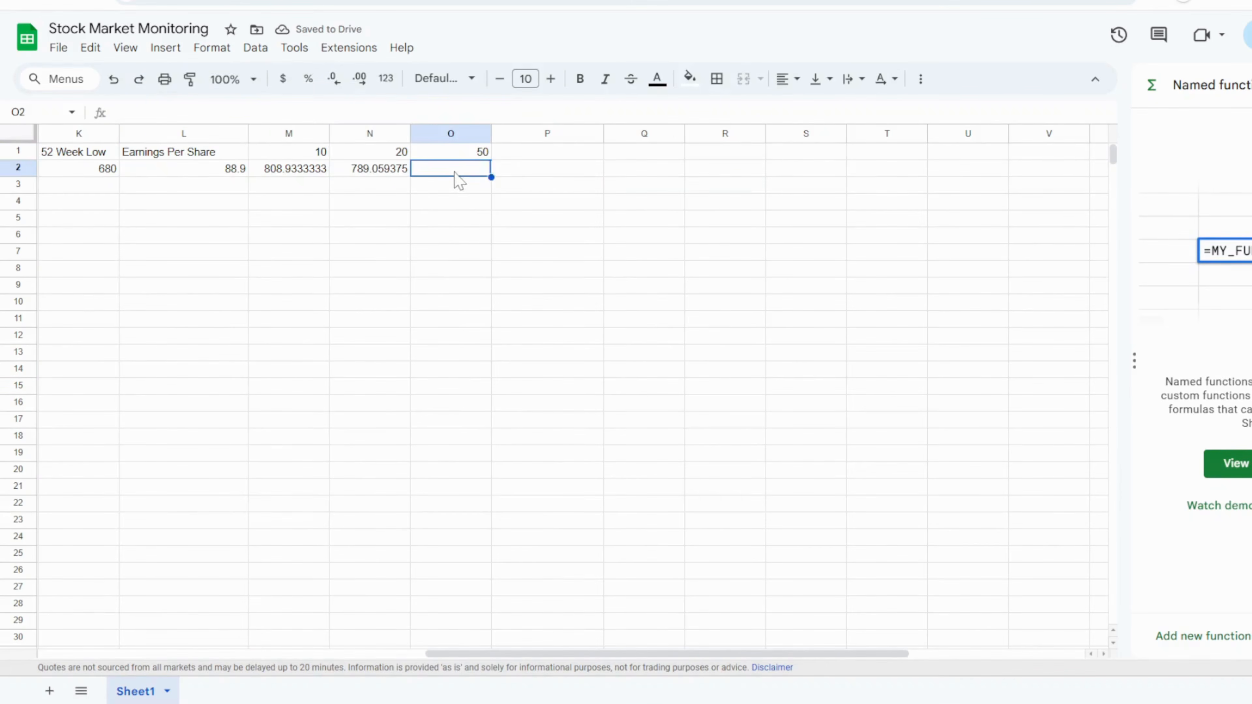
{"action": "key", "text": "ctrl+v"}
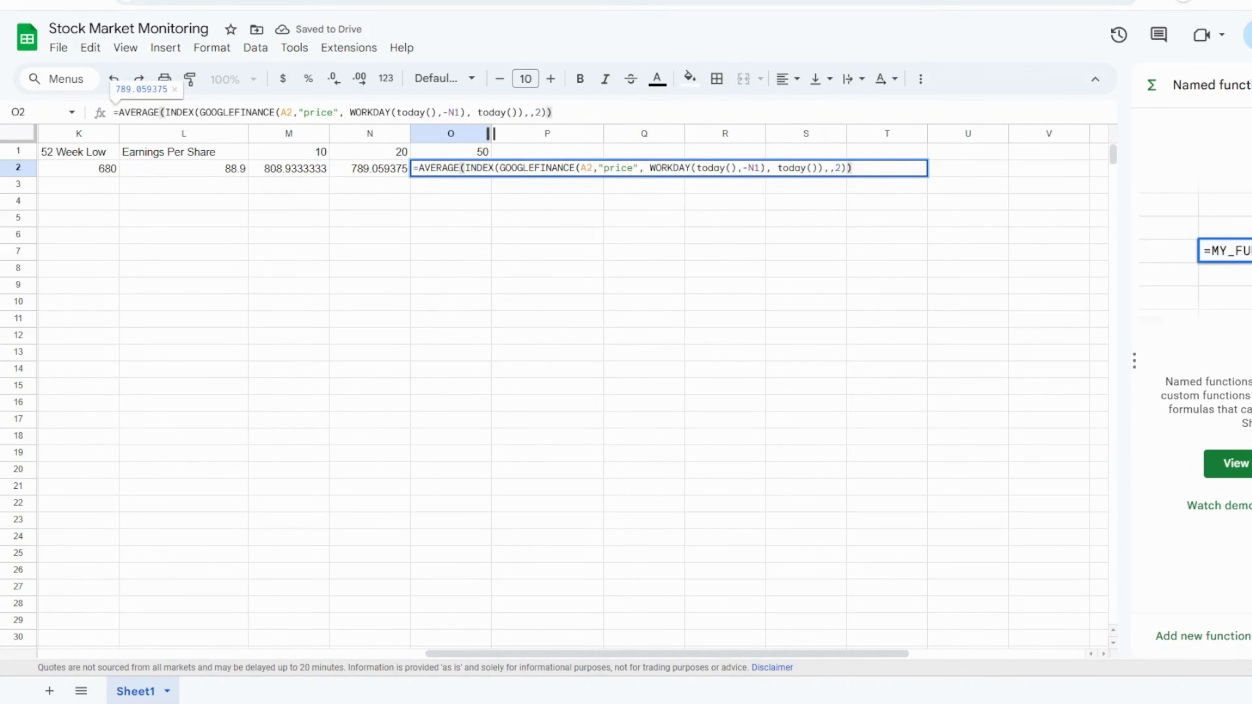
{"action": "key", "text": "BackSpace"}
{"action": "type", "text": "O"}
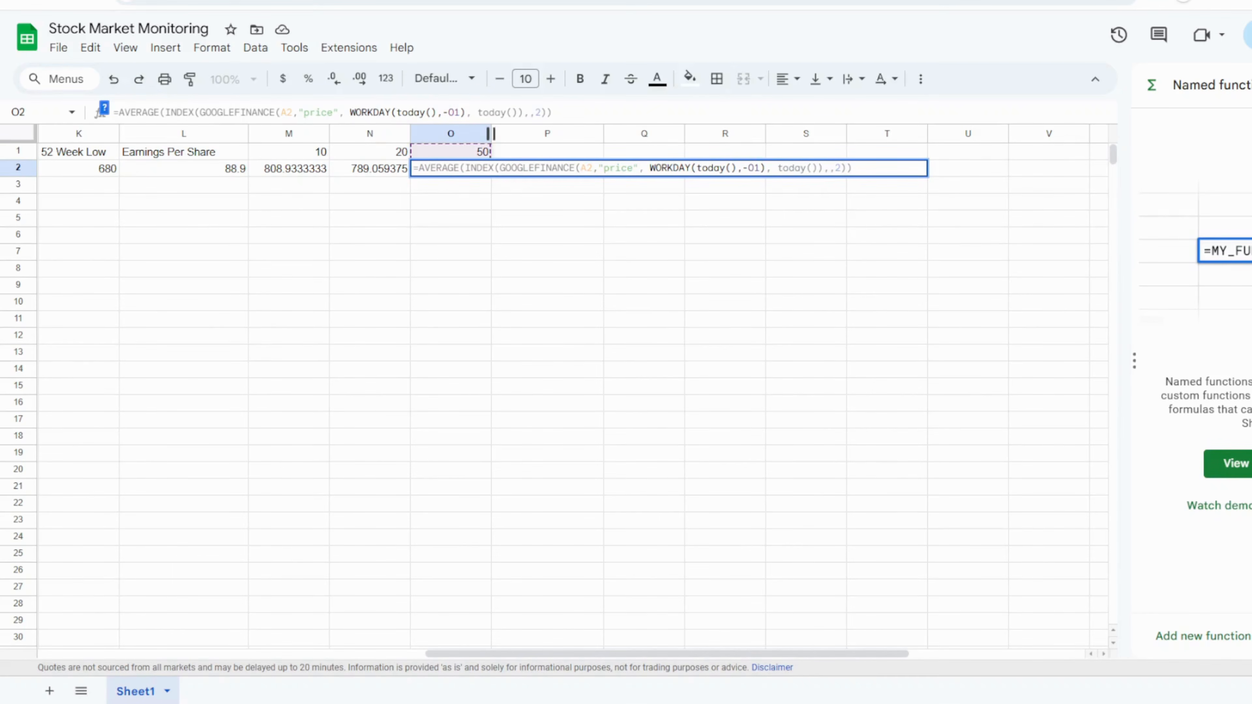
{"action": "key", "text": "Return"}
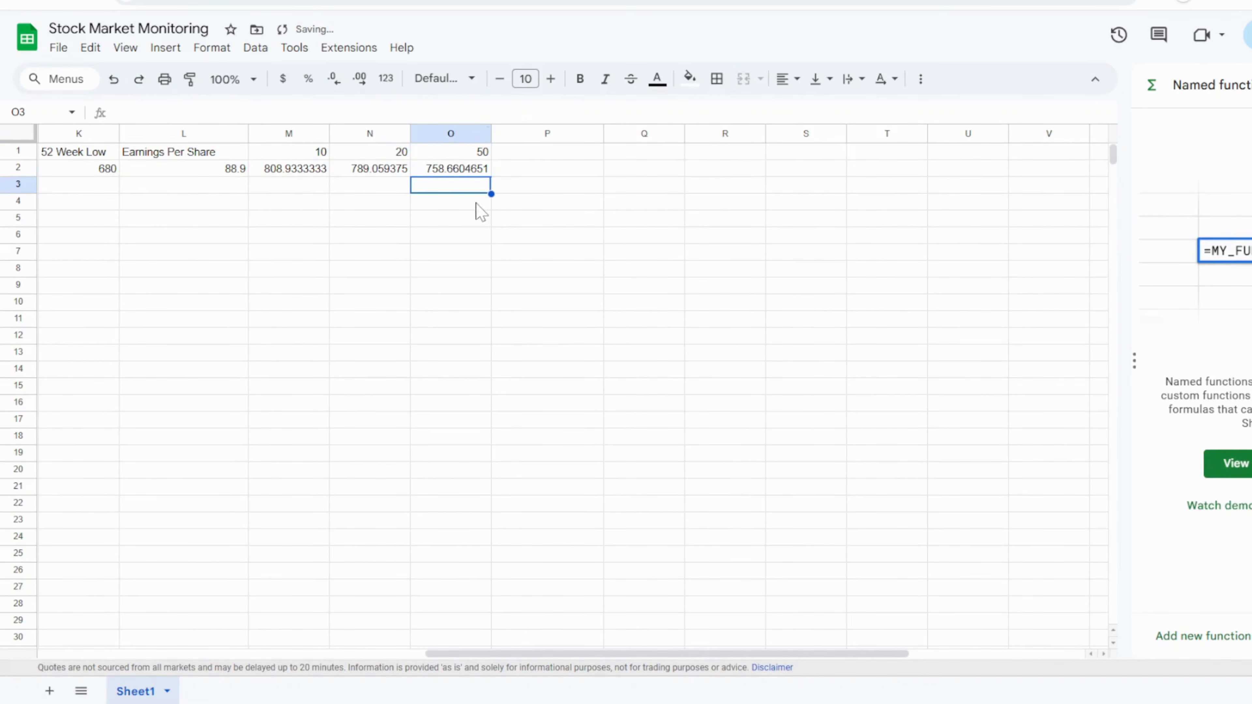
- Apply the custom number format 0 "DMA" to the day-count header in M1
{"action": "left_click", "coordinate": [316, 154]}
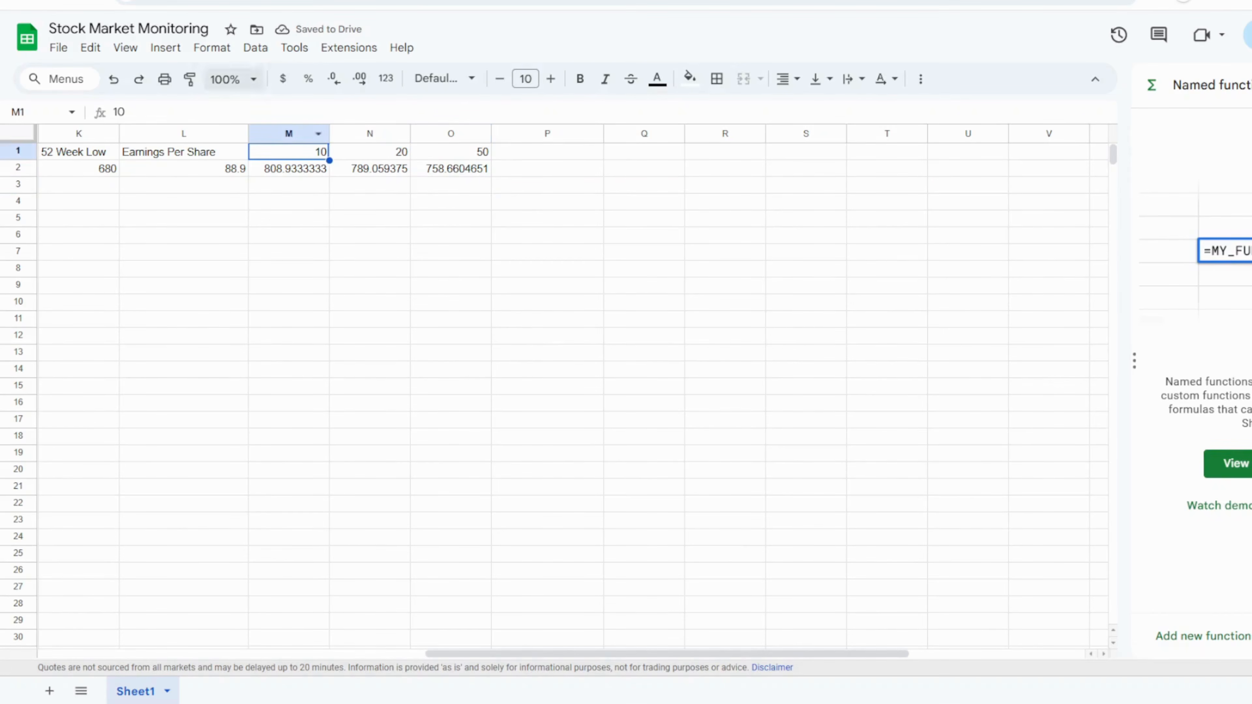
{"action": "left_click", "coordinate": [212, 48]}
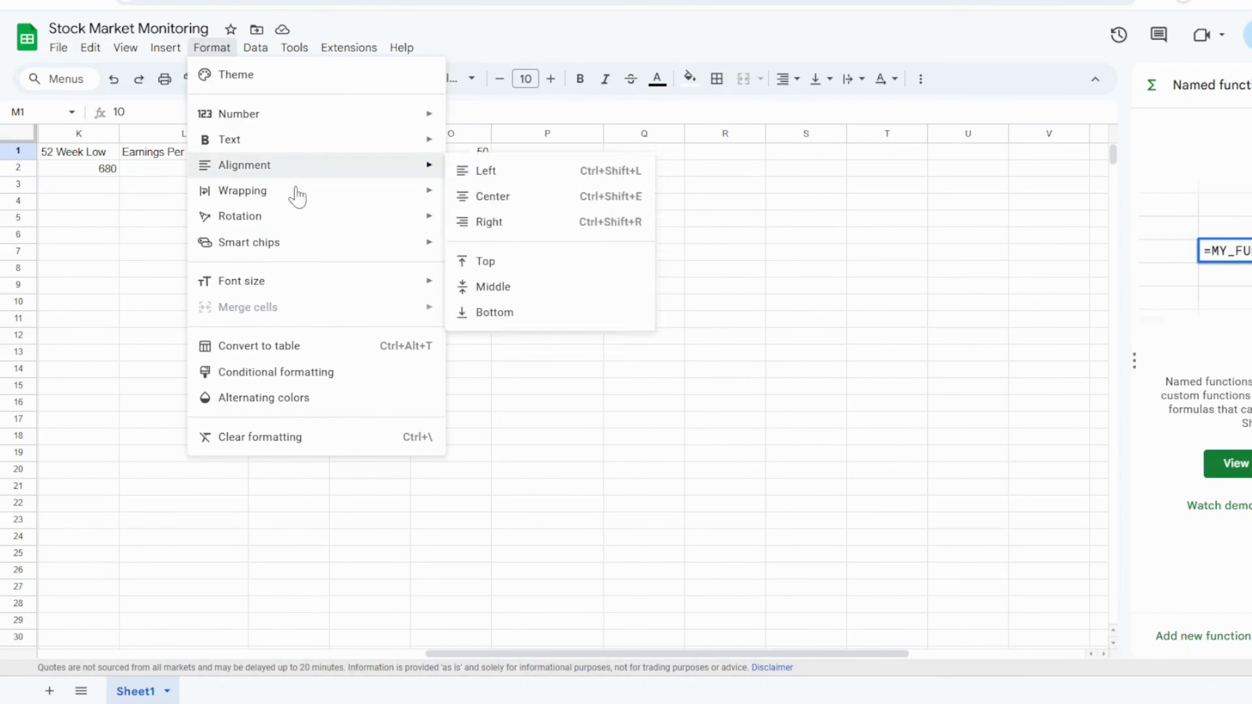
{"action": "mouse_move", "coordinate": [247, 118]}
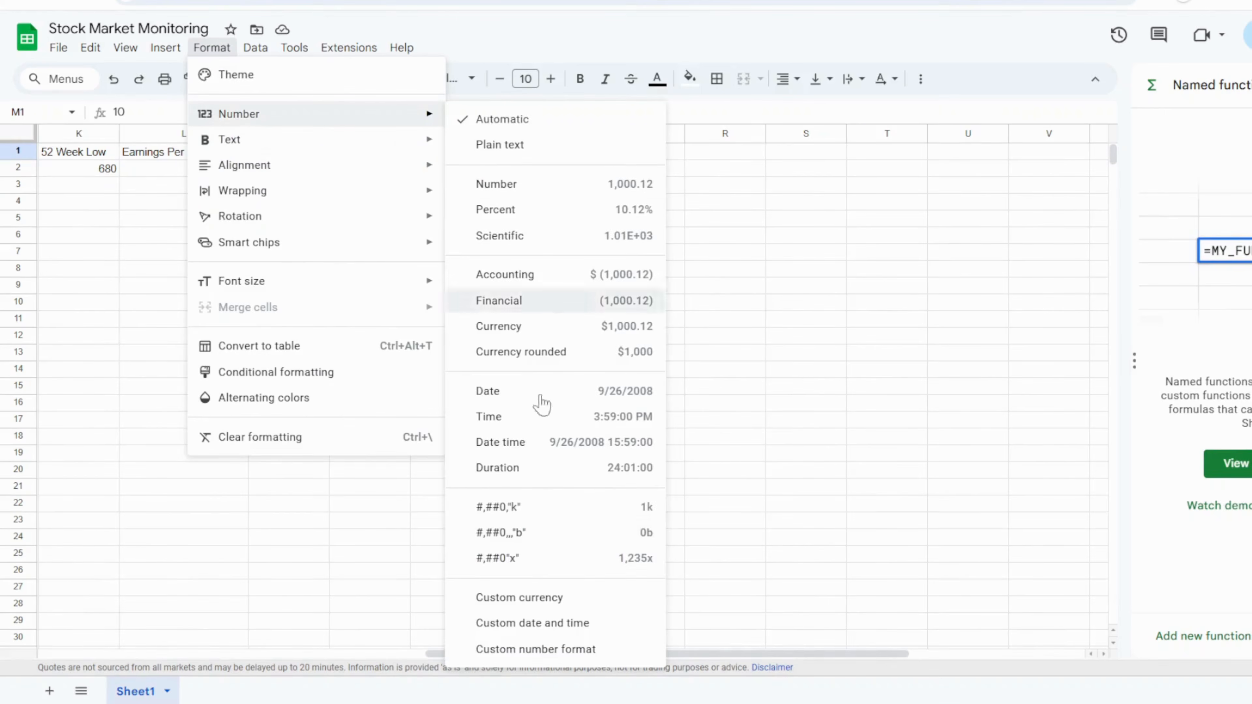
{"action": "left_click", "coordinate": [523, 649]}
{"action": "type", "text": "0 \"DMA"}
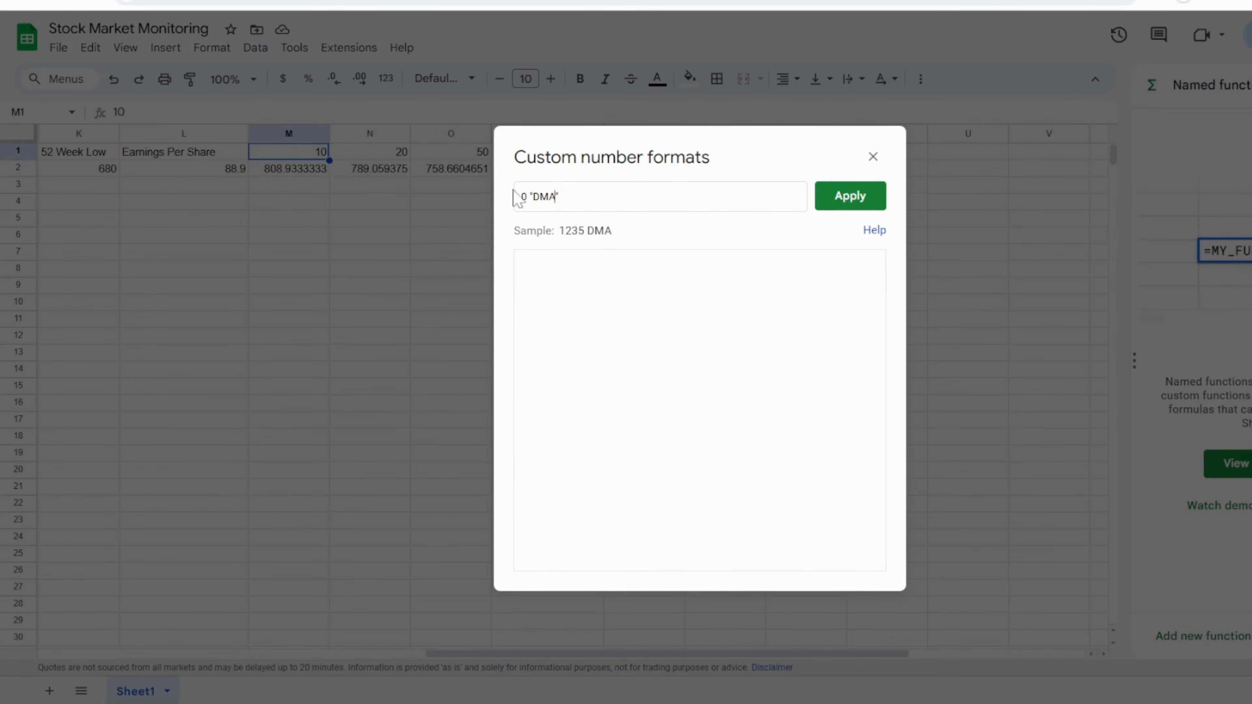
{"action": "left_click", "coordinate": [873, 198]}
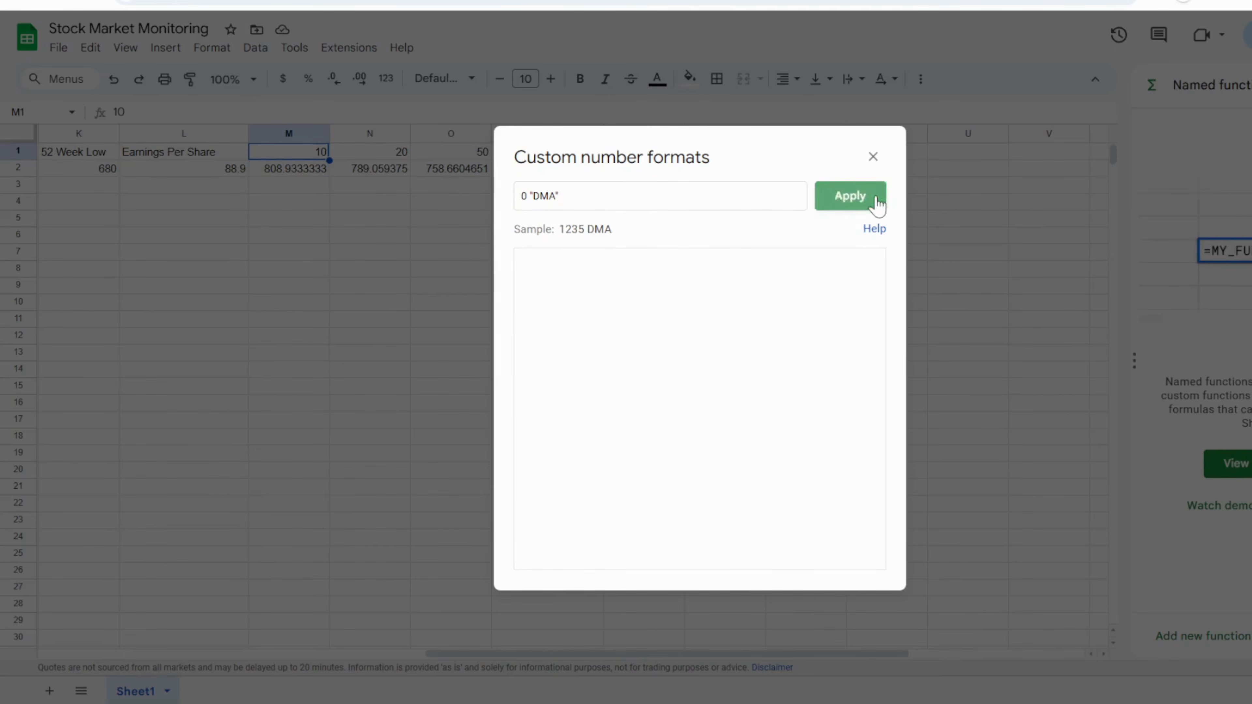
- Give the day-count header 20 in N1 the custom number format 0 "DMA"
{"action": "left_click", "coordinate": [401, 158]}
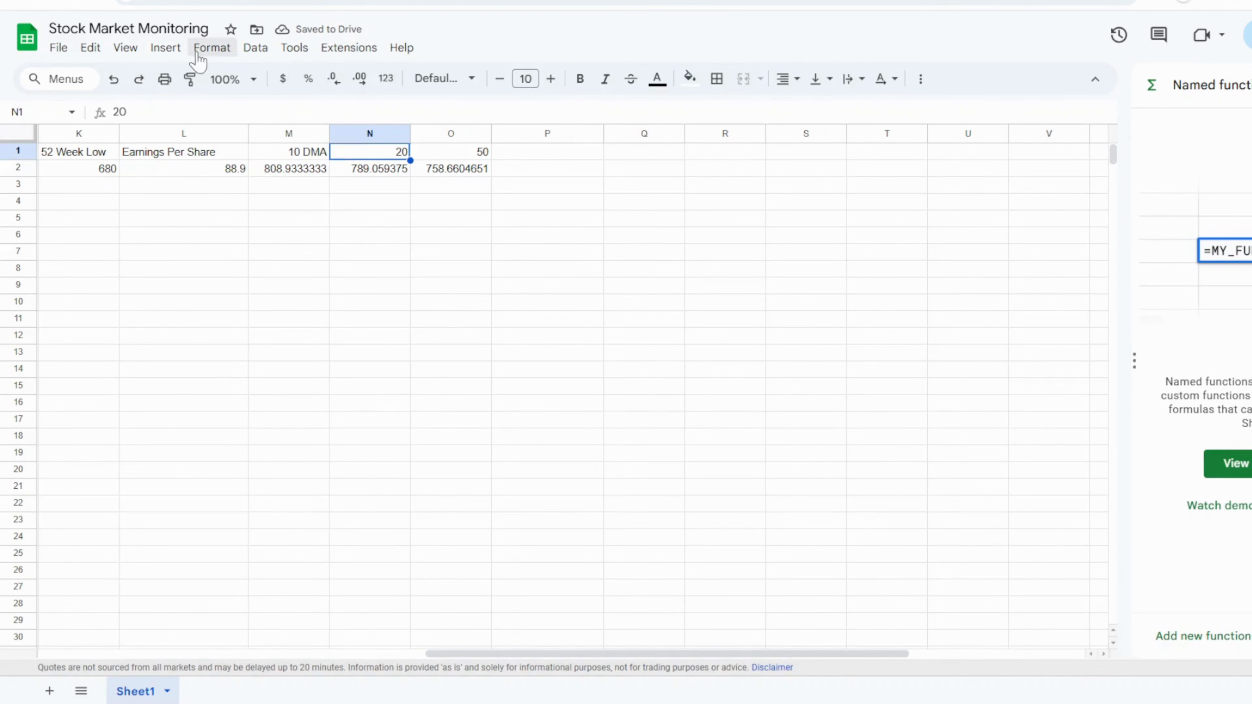
{"action": "left_click", "coordinate": [211, 48]}
{"action": "mouse_move", "coordinate": [283, 117]}
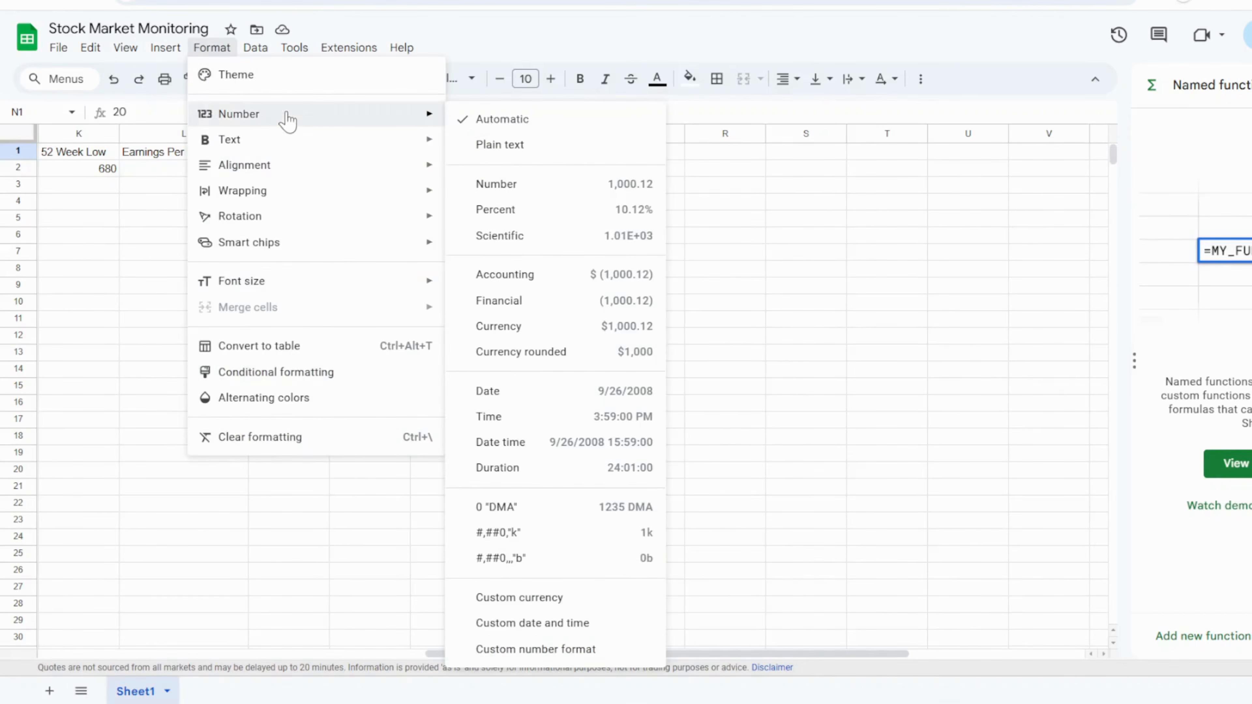
{"action": "left_click", "coordinate": [518, 650]}
{"action": "left_click", "coordinate": [584, 312]}
{"action": "left_click", "coordinate": [860, 211]}
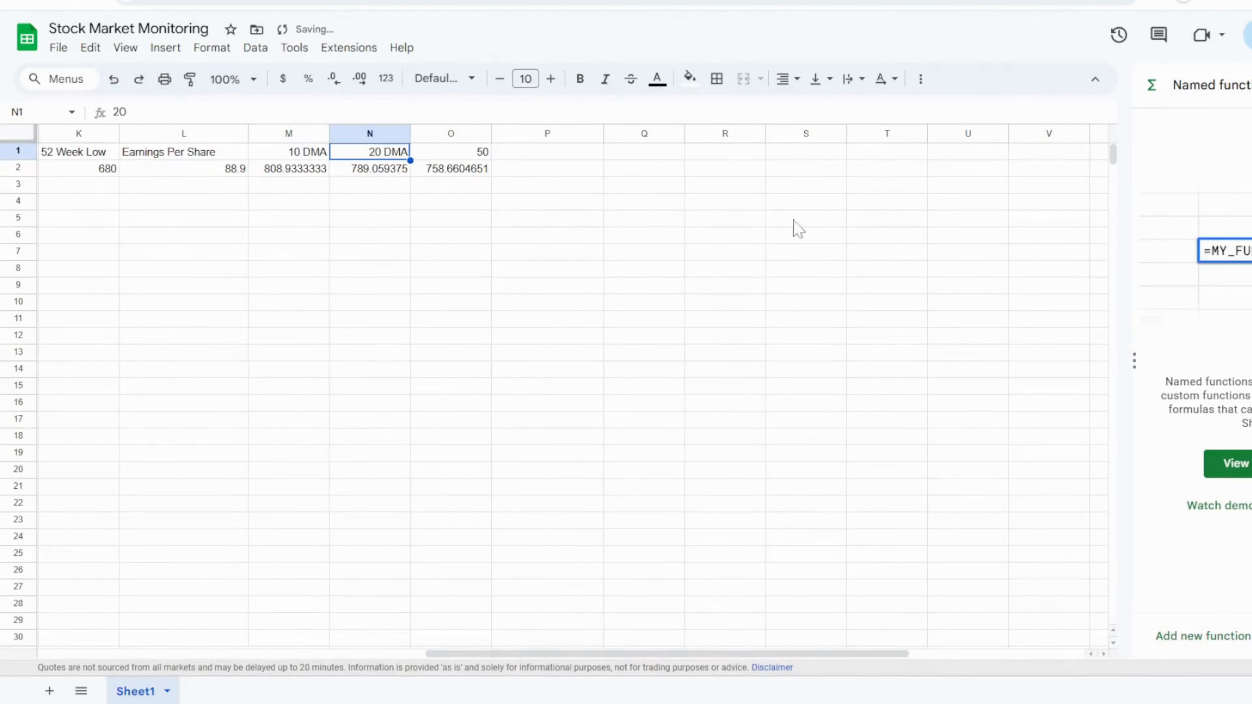
- Format the day-count header 50 in O1 with the custom number format 0 "DMA"
{"action": "left_click", "coordinate": [468, 157]}
{"action": "left_click", "coordinate": [212, 47]}
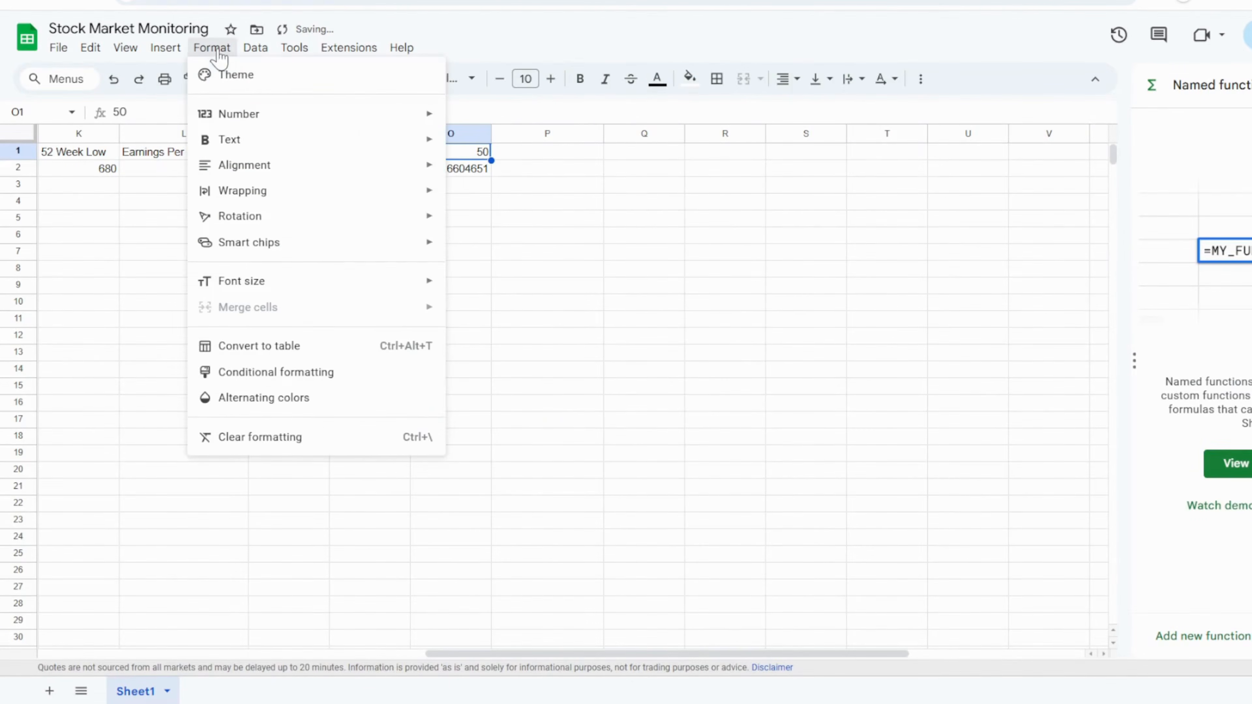
{"action": "mouse_move", "coordinate": [296, 114]}
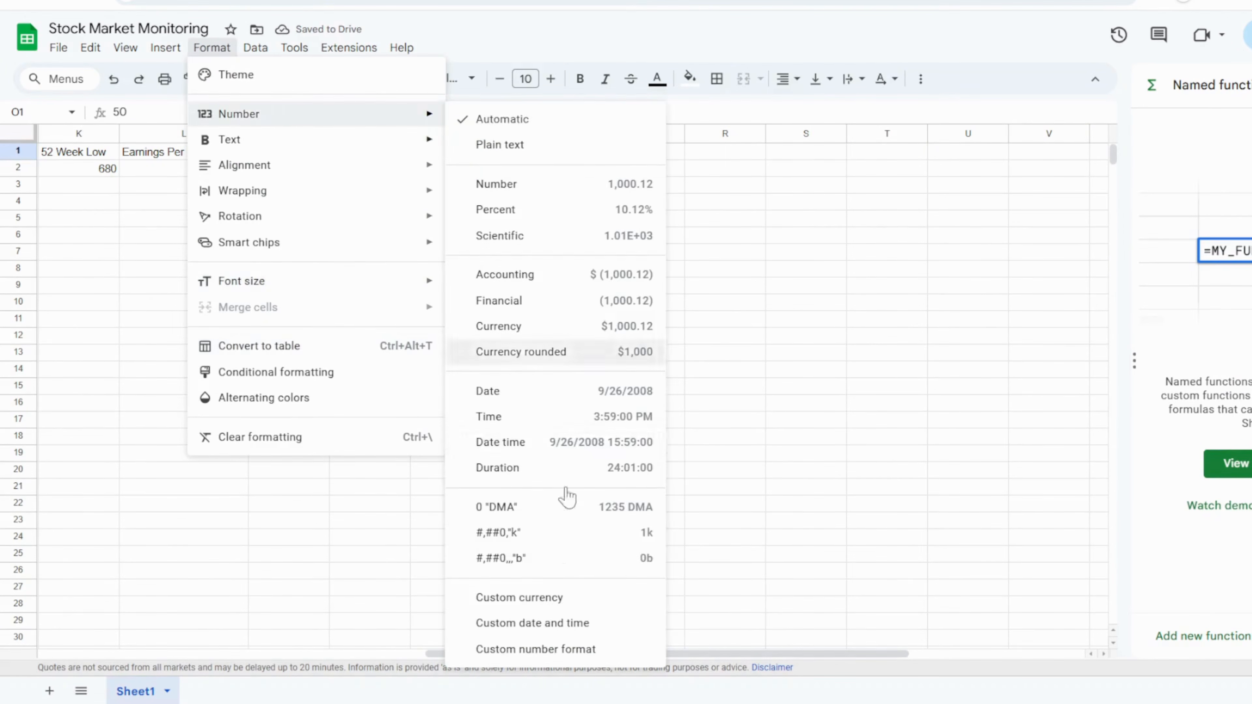
{"action": "left_click", "coordinate": [536, 649]}
{"action": "left_click", "coordinate": [596, 325]}
{"action": "left_click", "coordinate": [848, 197]}
{"action": "left_click", "coordinate": [467, 303]}
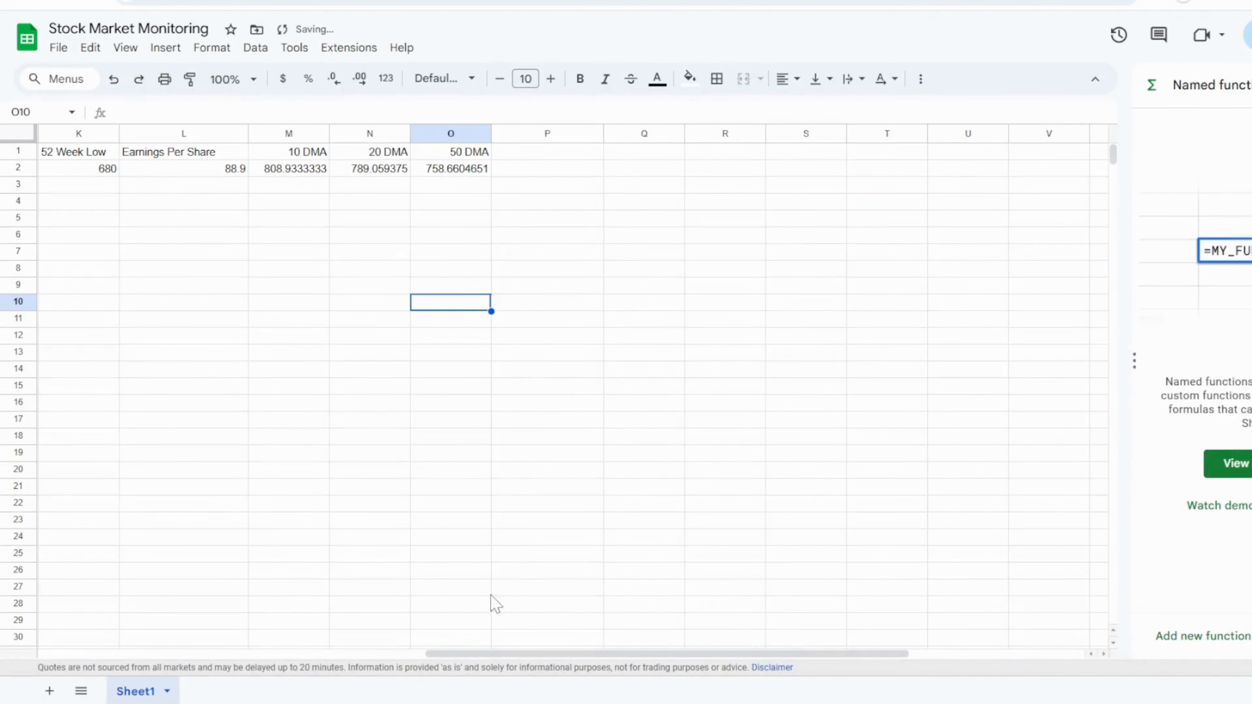
- Start a custom number format for the Change value in D2 with the positive section [green]+#0.00
{"action": "left_click_drag", "start_coordinate": [531, 654], "coordinate": [143, 640]}
{"action": "left_click", "coordinate": [354, 175]}
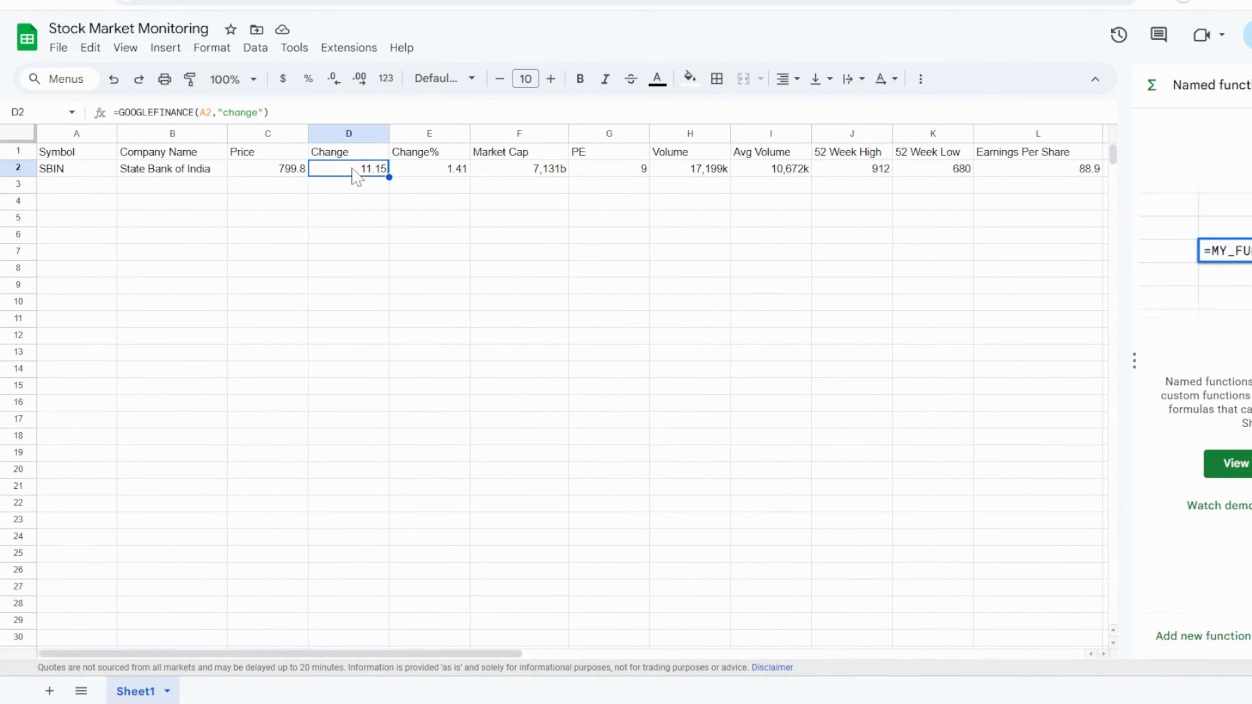
{"action": "left_click", "coordinate": [201, 50]}
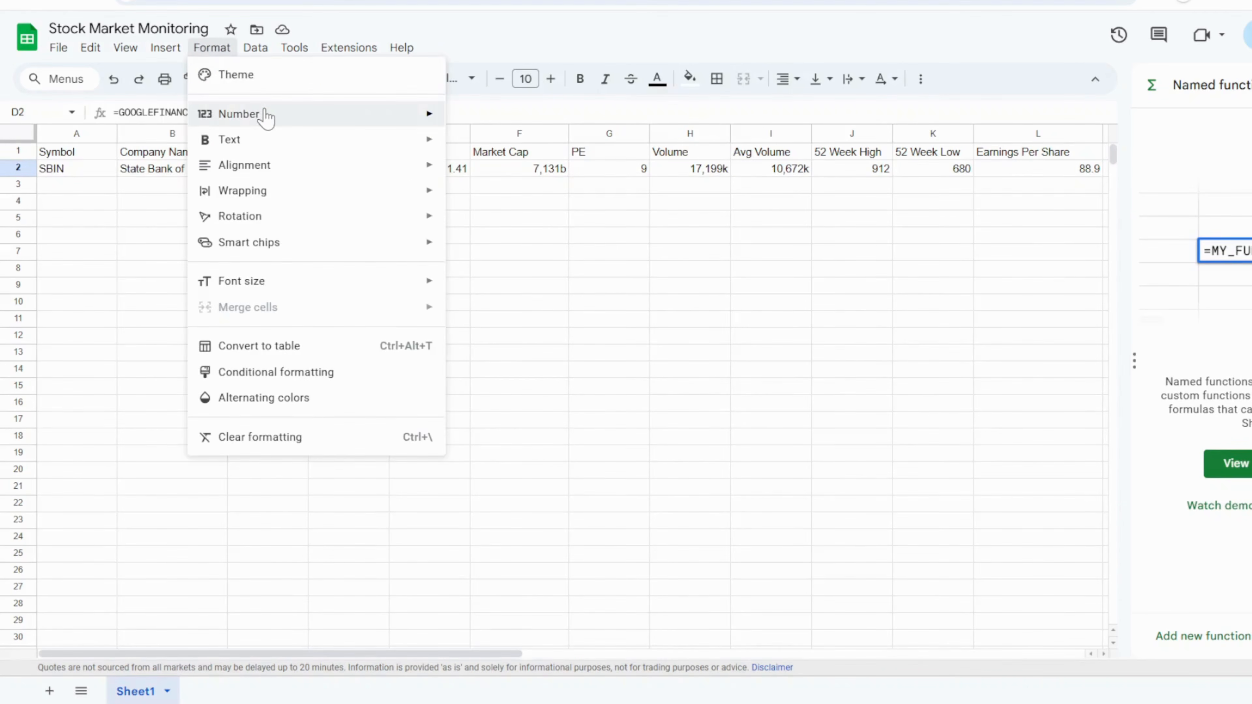
{"action": "mouse_move", "coordinate": [266, 118]}
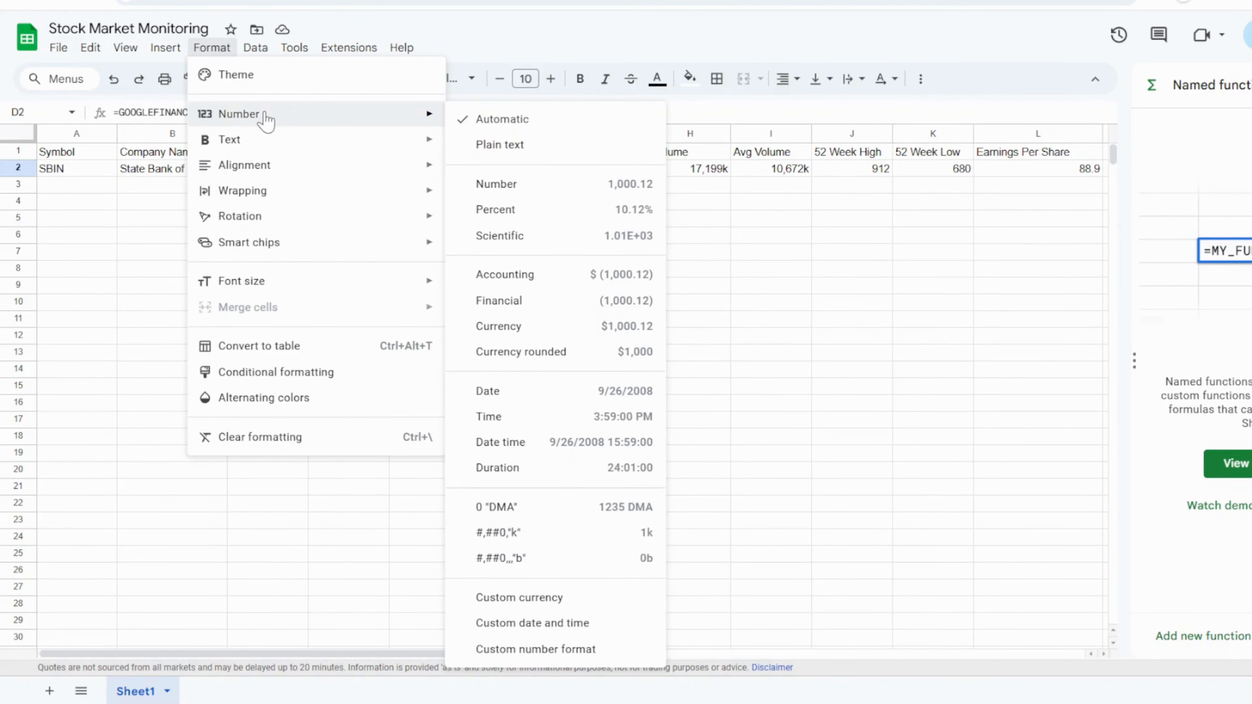
{"action": "left_click", "coordinate": [508, 651]}
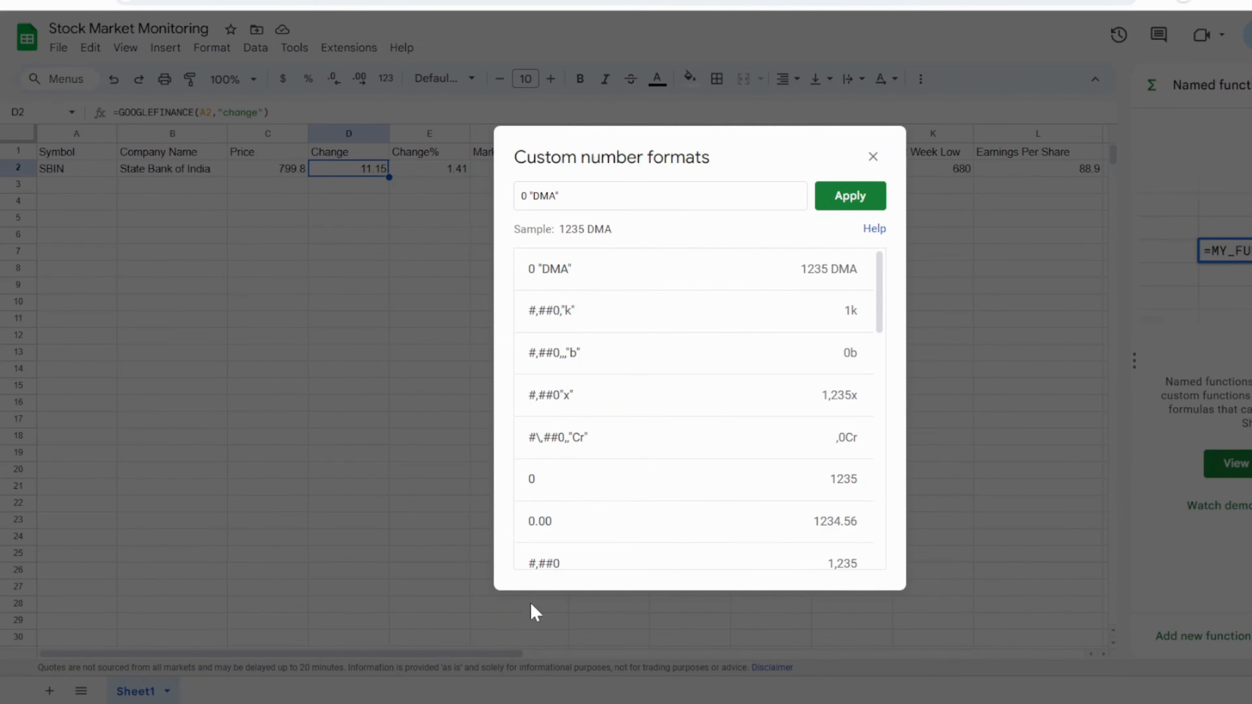
{"action": "left_click_drag", "start_coordinate": [560, 196], "coordinate": [509, 209]}
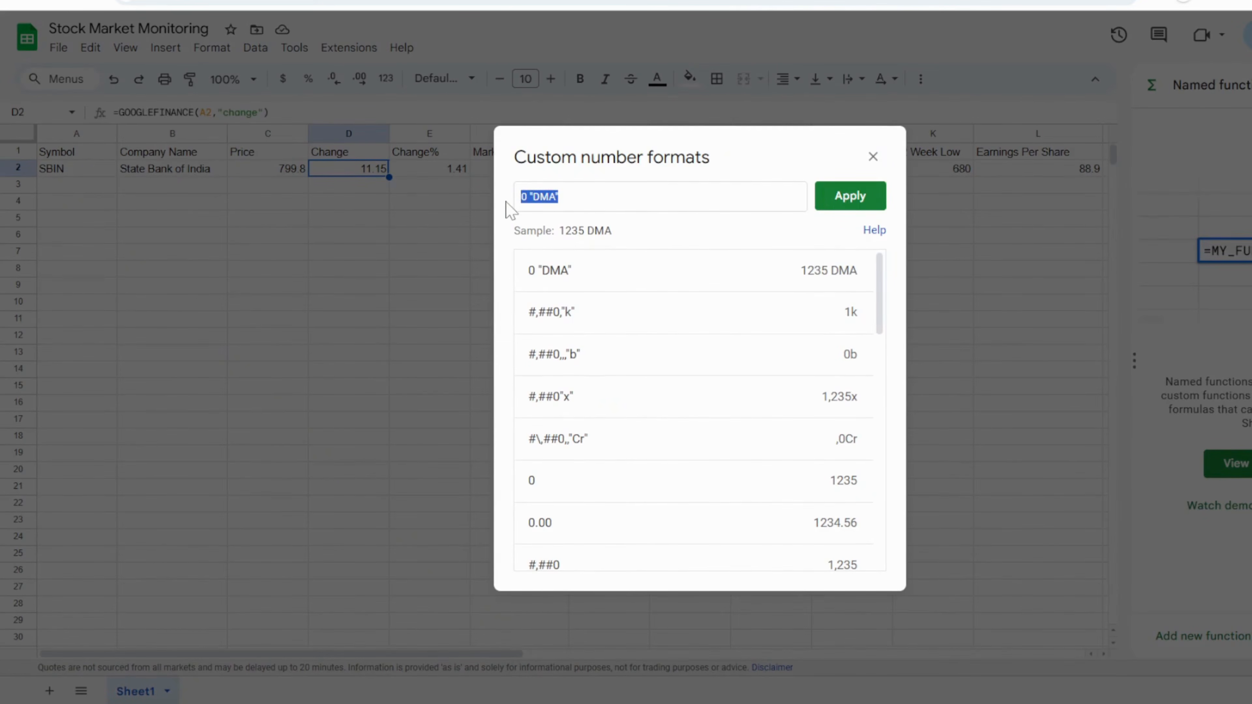
{"action": "type", "text": "["}
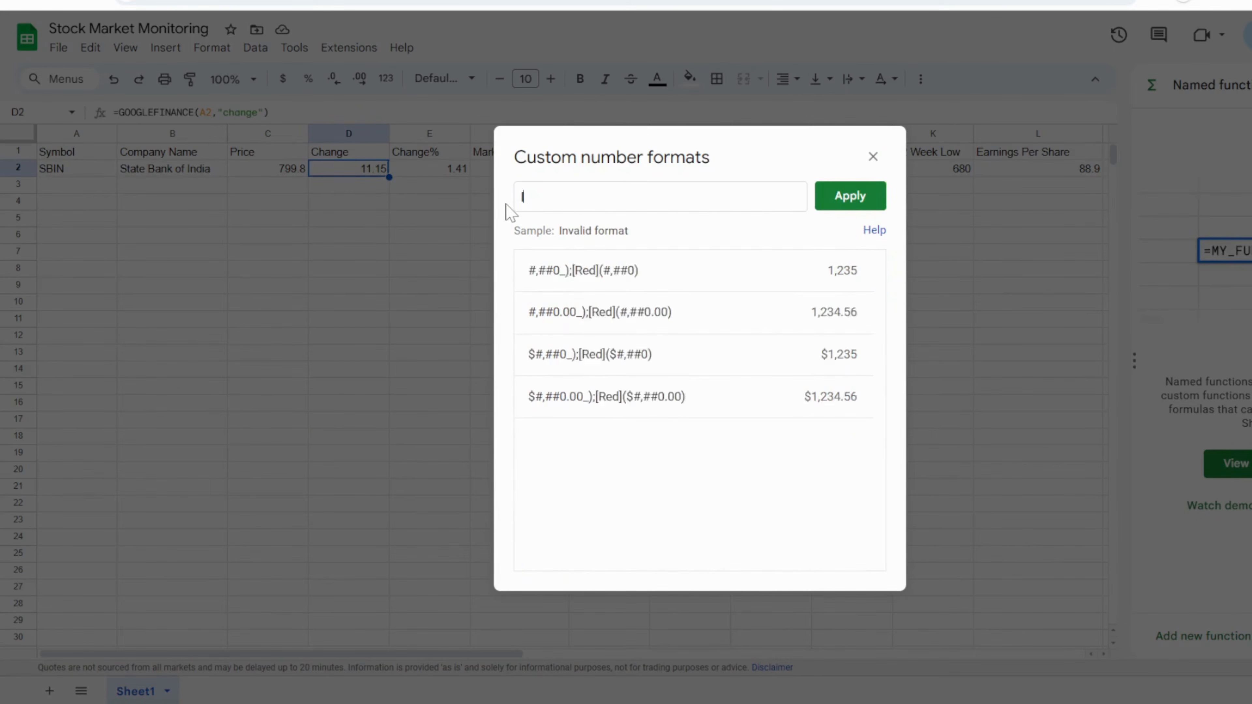
{"action": "type", "text": "green]#0"}
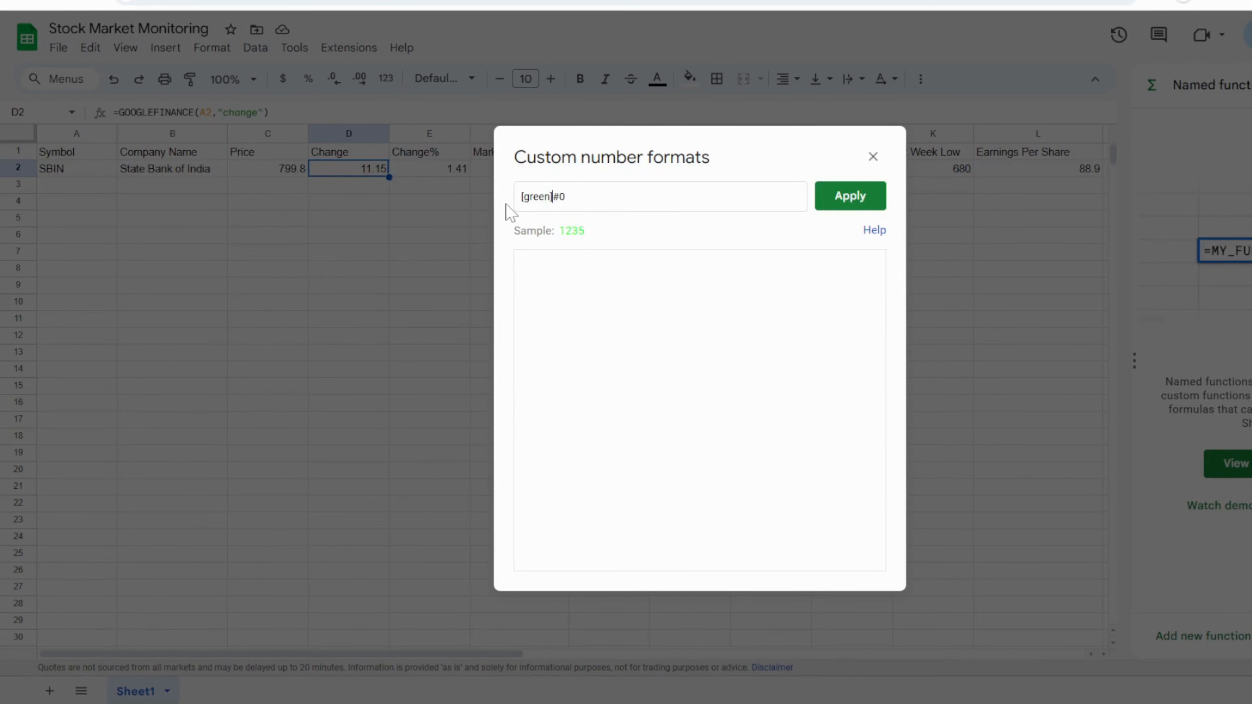
{"action": "type", "text": "+"}
{"action": "type", "text": ";"}
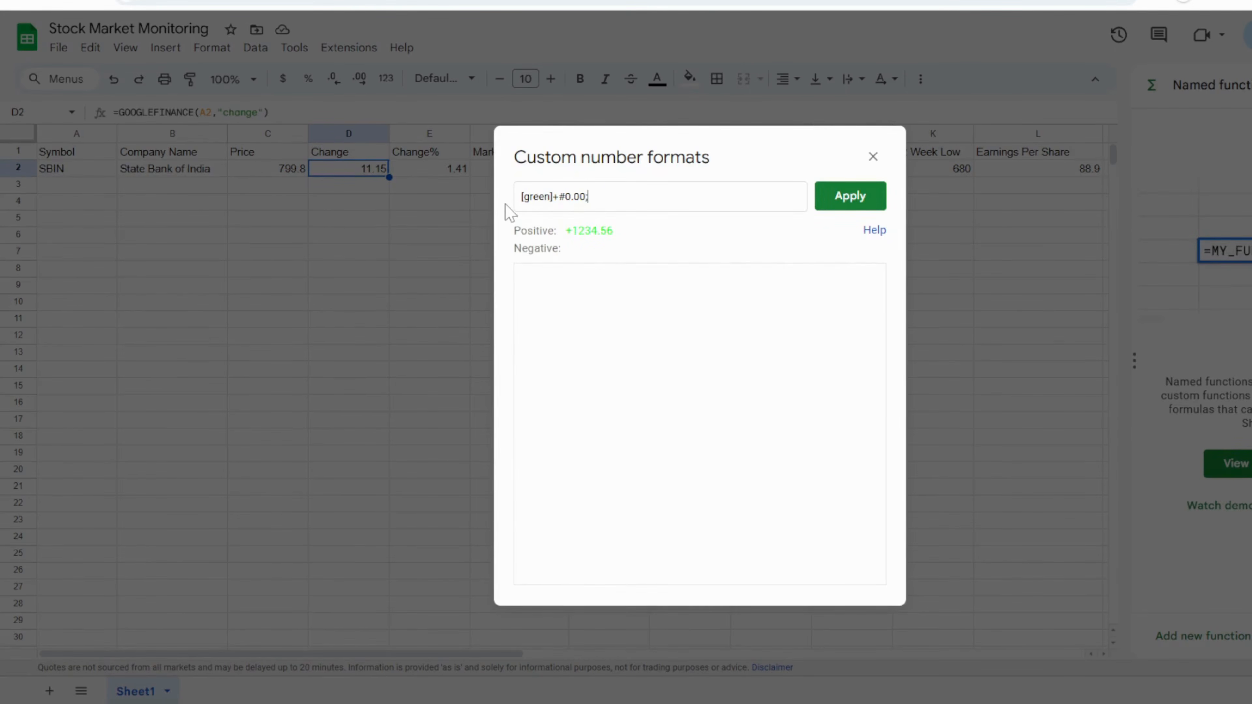
- Complete D2's custom format with [red]-#0.00 for negatives and - for zero, and apply it
{"action": "type", "text": "["}
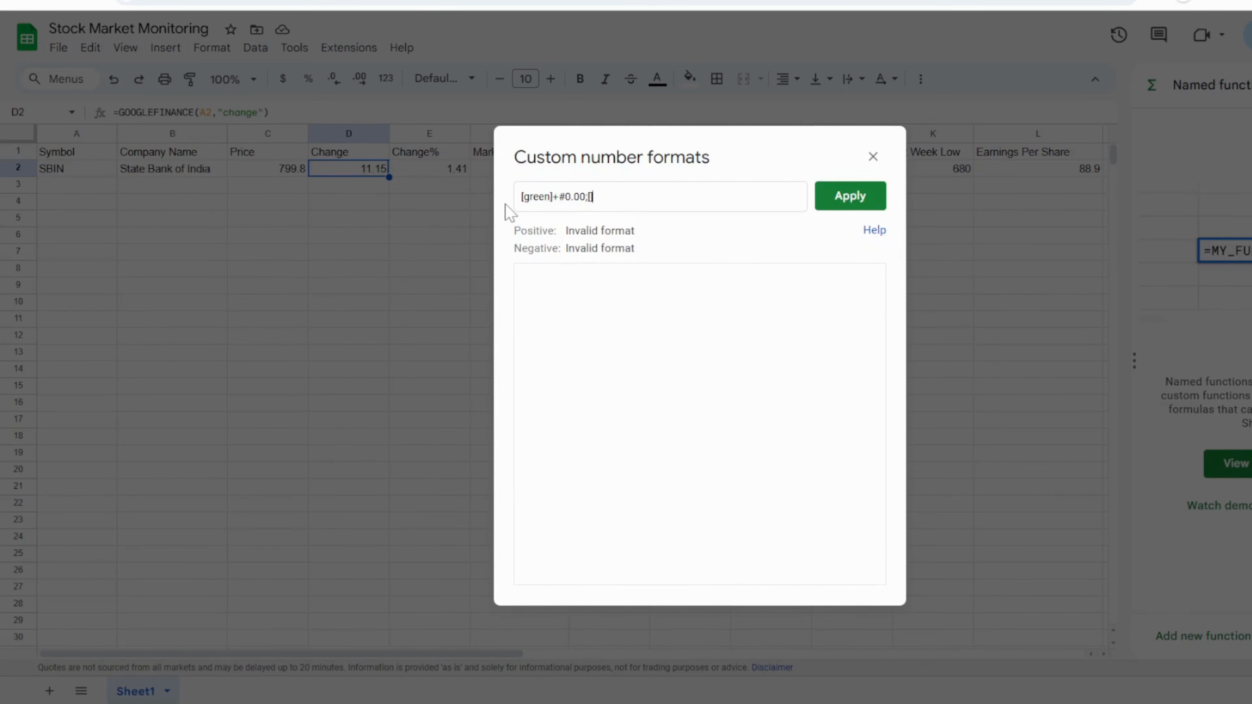
{"action": "type", "text": "red"}
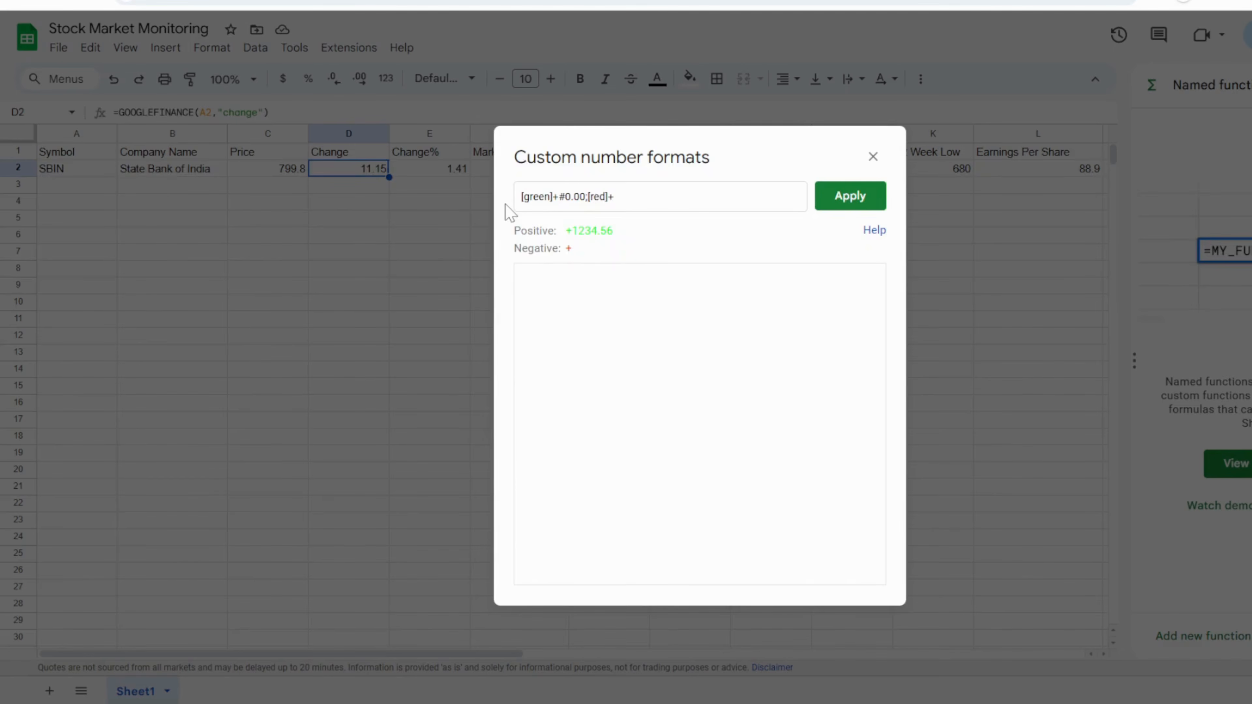
{"action": "type", "text": "]-#0.00;-"}
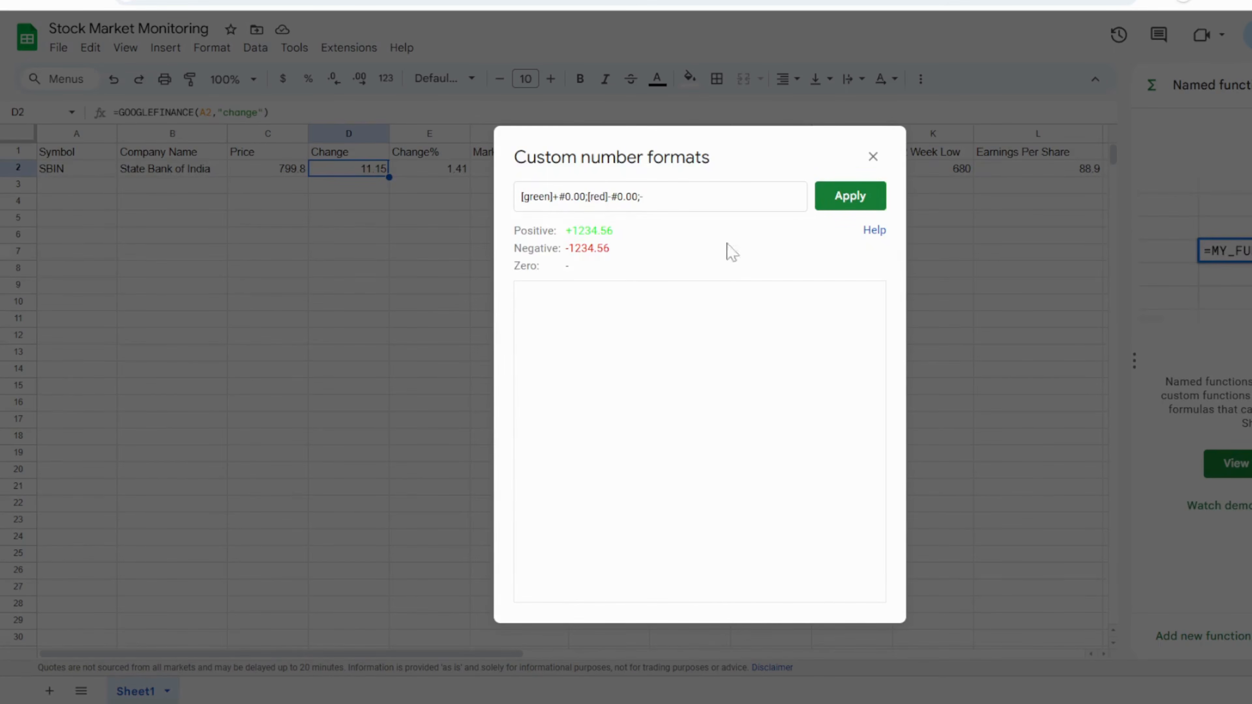
{"action": "left_click_drag", "start_coordinate": [653, 198], "coordinate": [445, 193]}
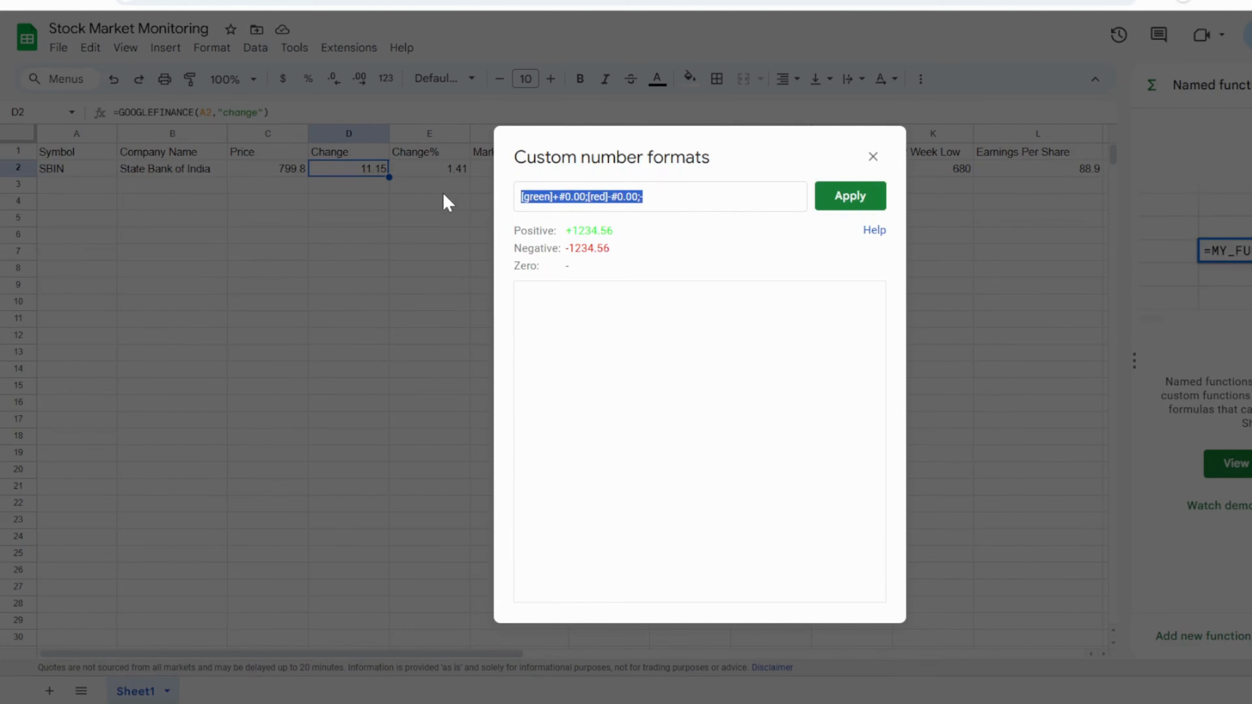
{"action": "left_click", "coordinate": [865, 195]}
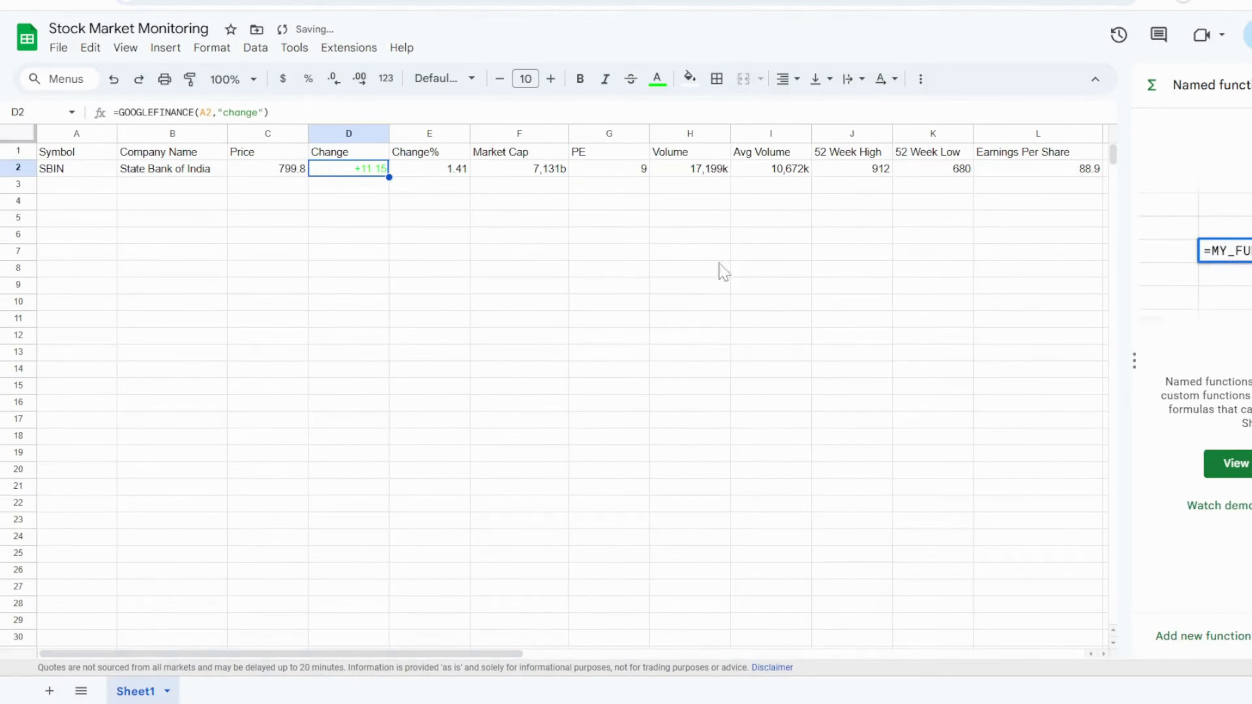
{"action": "left_click", "coordinate": [383, 191]}
{"action": "key", "text": "Up"}
- Apply the custom number format [green]+#0.00;[red]-#0.00;- to the Change% value in E2
{"action": "left_click", "coordinate": [450, 174]}
{"action": "left_click", "coordinate": [212, 48]}
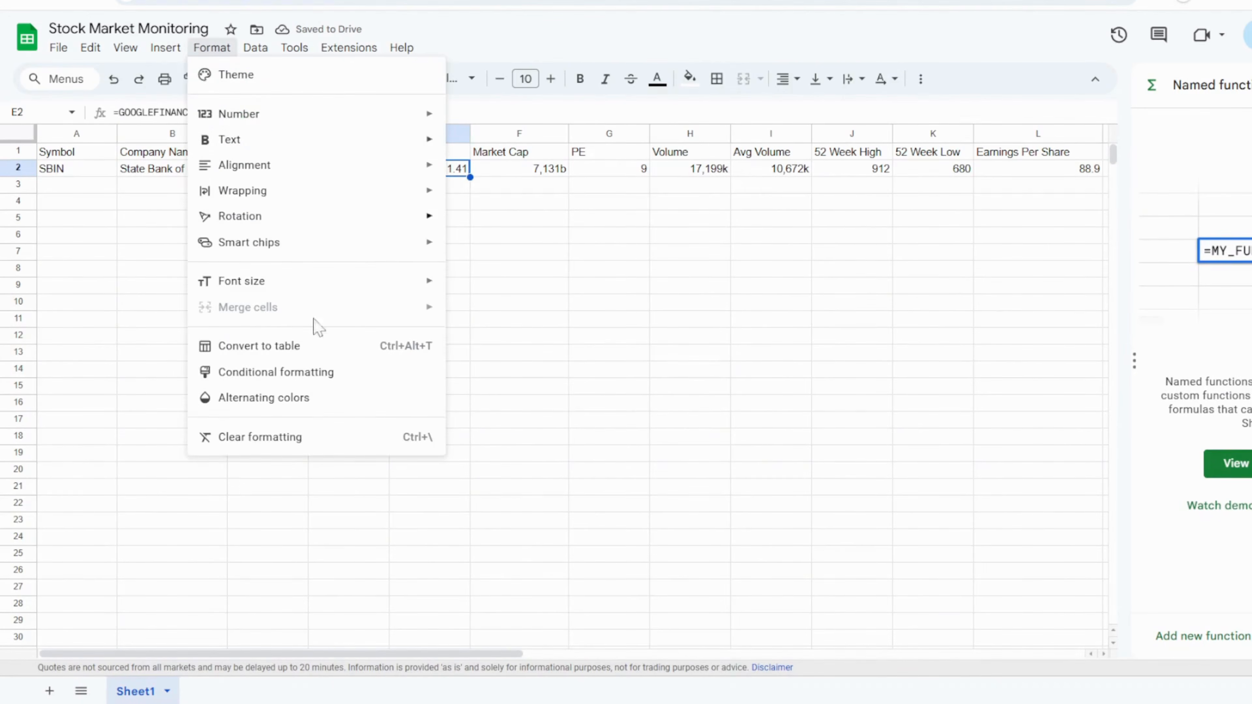
{"action": "mouse_move", "coordinate": [291, 115]}
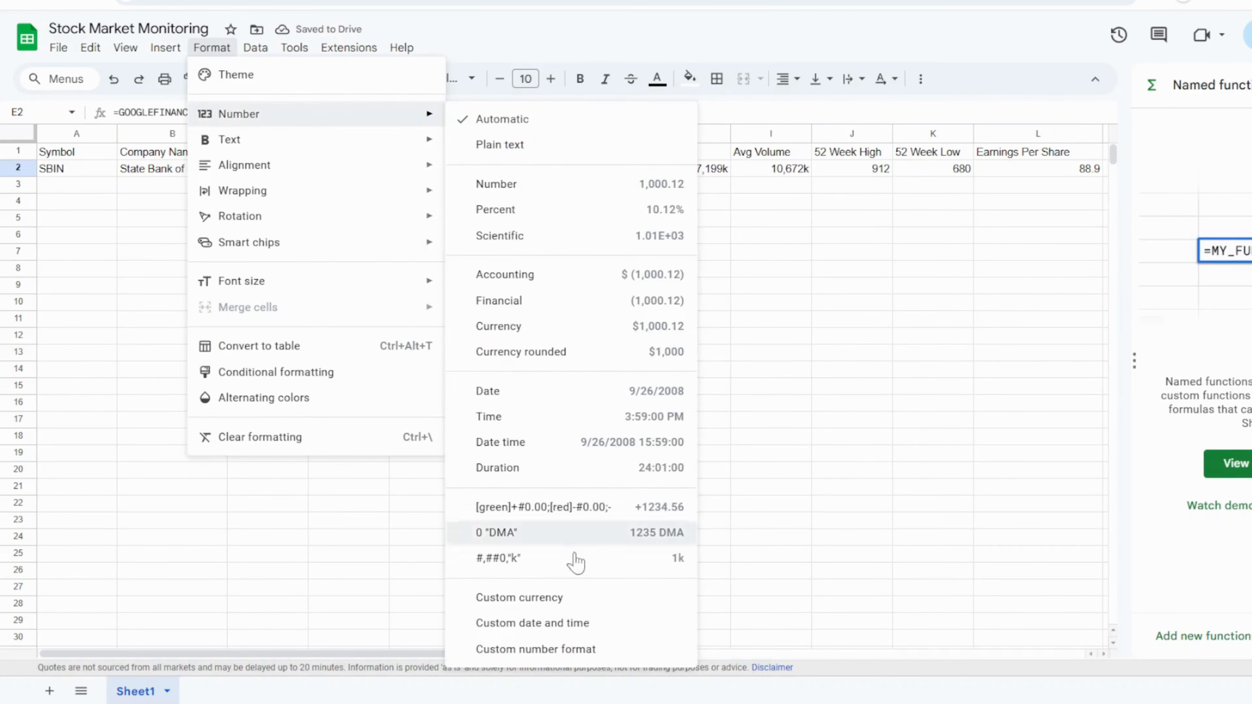
{"action": "left_click", "coordinate": [554, 650]}
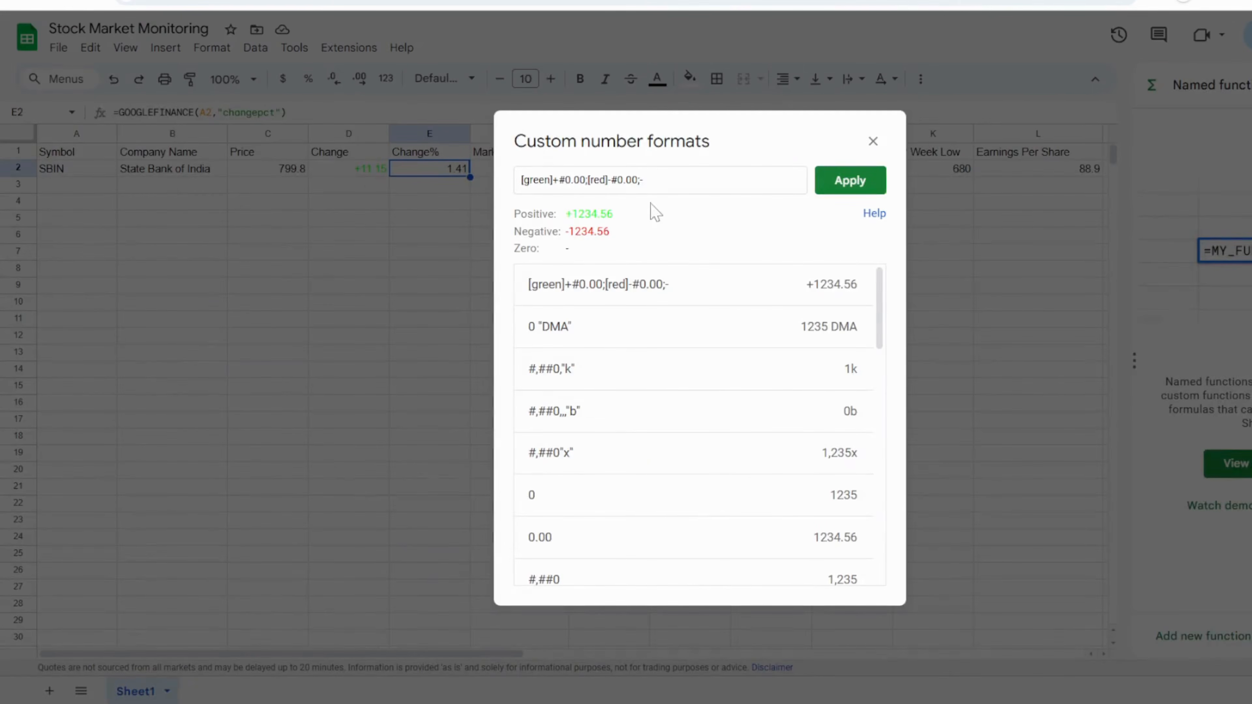
{"action": "left_click", "coordinate": [866, 188]}
{"action": "left_click", "coordinate": [531, 347]}
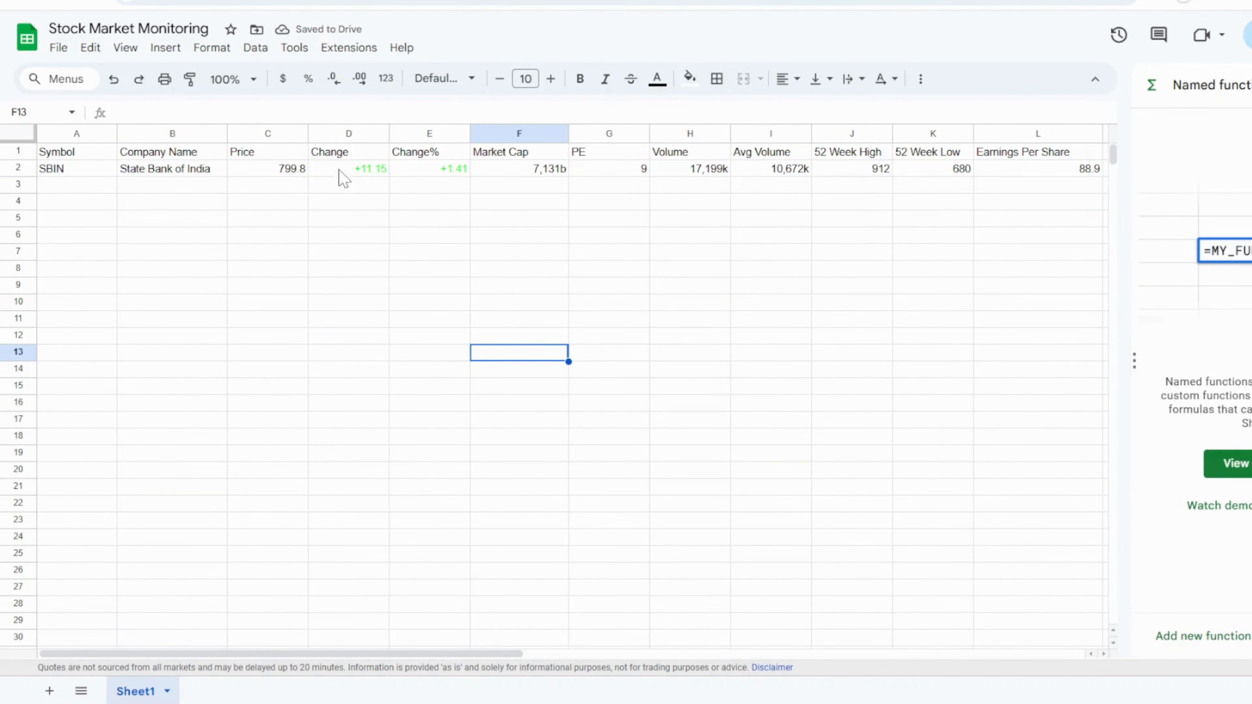
{"action": "left_click", "coordinate": [351, 170]}
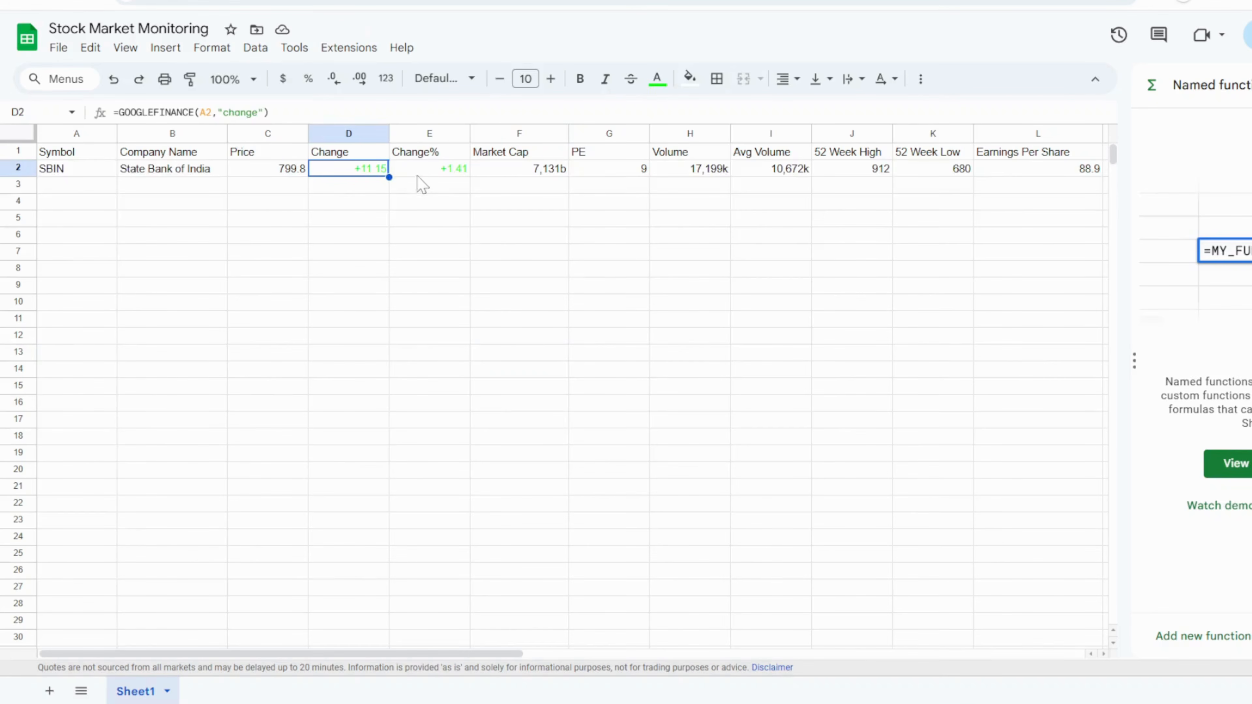
{"action": "left_click", "coordinate": [442, 179]}
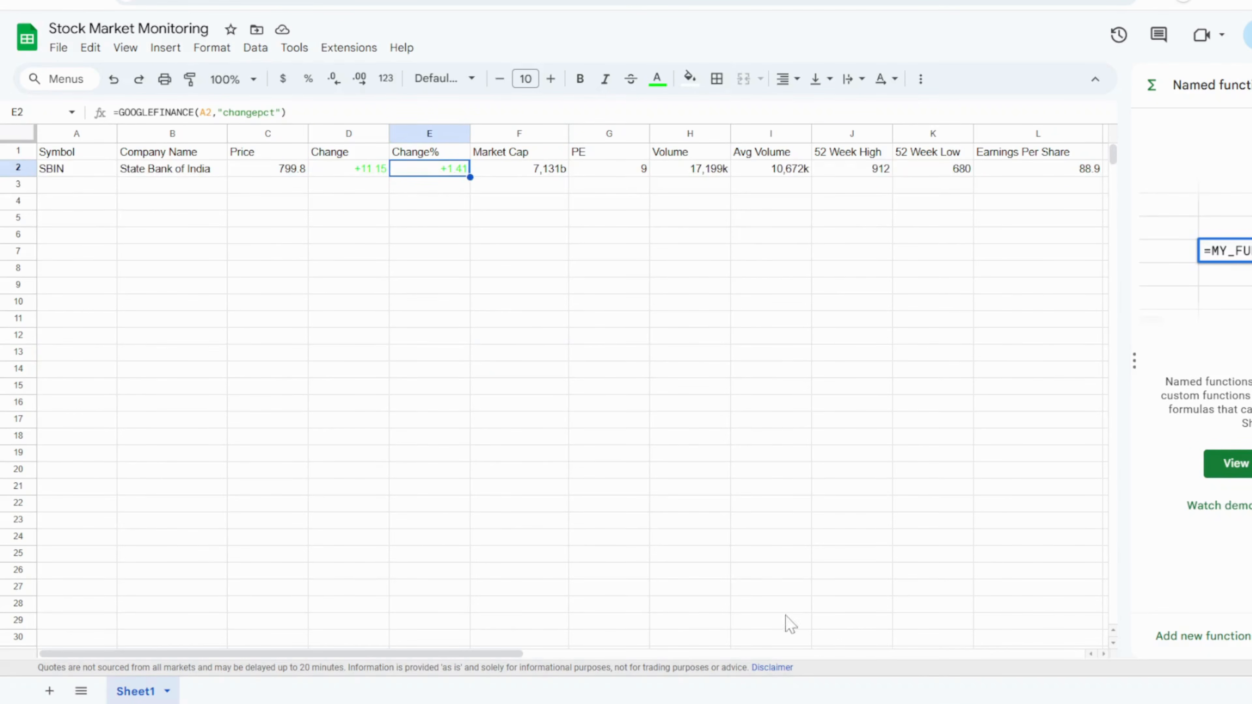
{"action": "left_click_drag", "start_coordinate": [442, 653], "coordinate": [615, 658]}
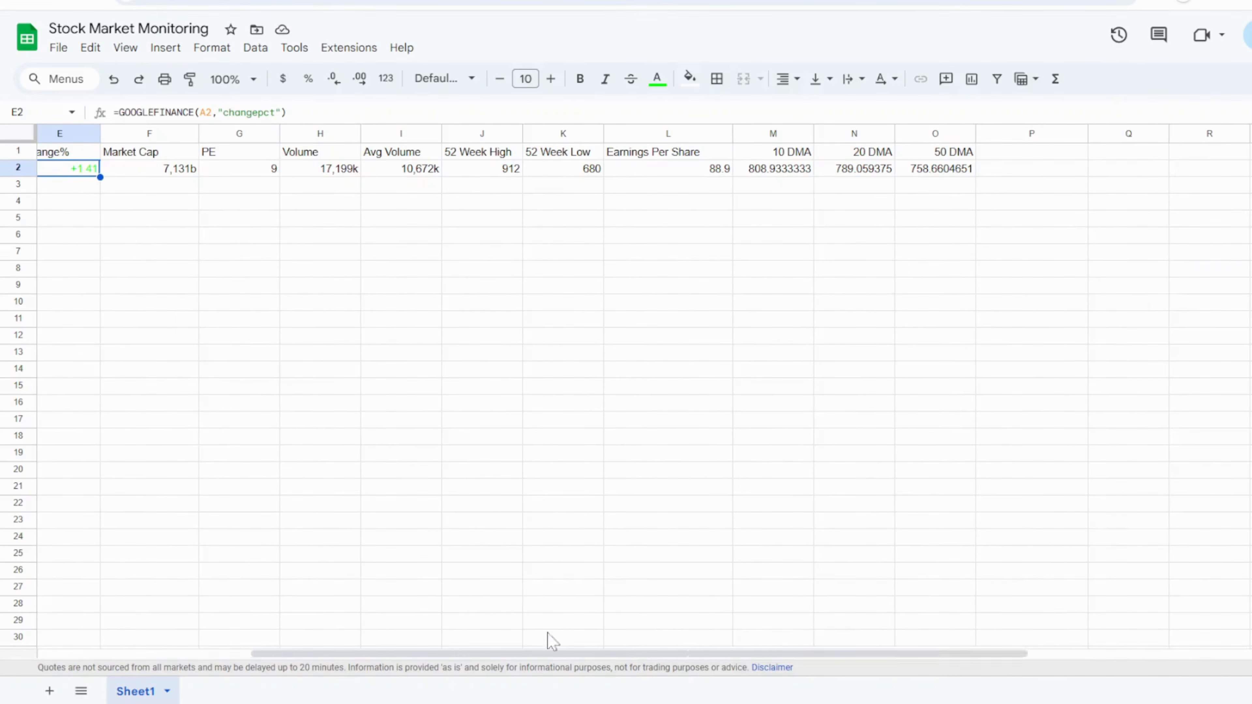
{"action": "left_click_drag", "start_coordinate": [553, 655], "coordinate": [181, 643]}
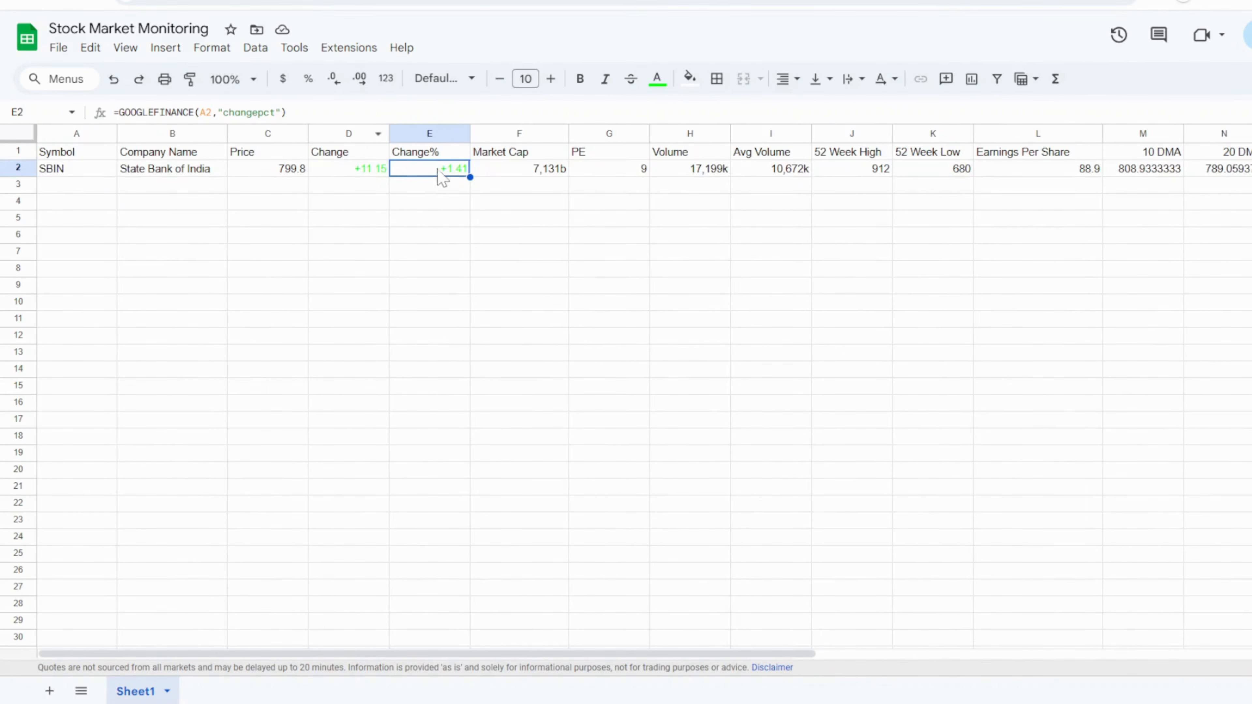
- Insert one column between the 10 DMA and 20 DMA columns
{"action": "left_click_drag", "start_coordinate": [617, 659], "coordinate": [855, 661]}
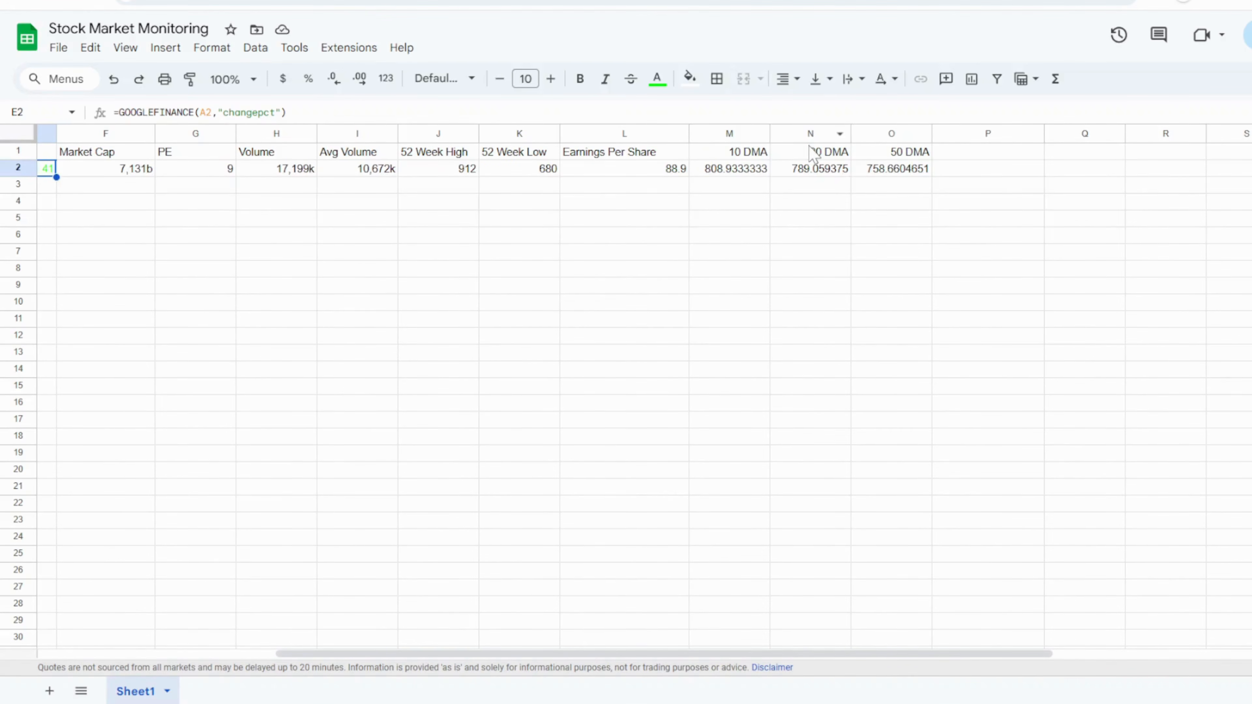
{"action": "left_click_drag", "start_coordinate": [773, 659], "coordinate": [805, 658]}
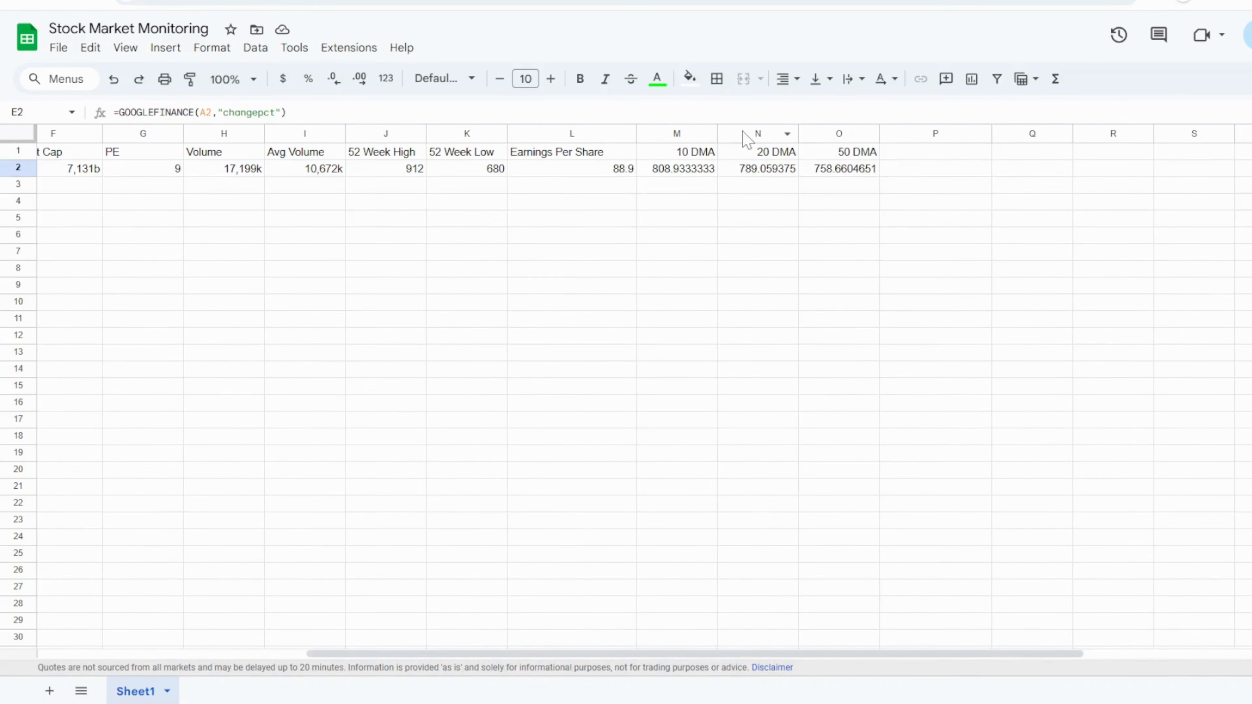
{"action": "left_click", "coordinate": [747, 141]}
{"action": "right_click", "coordinate": [746, 141]}
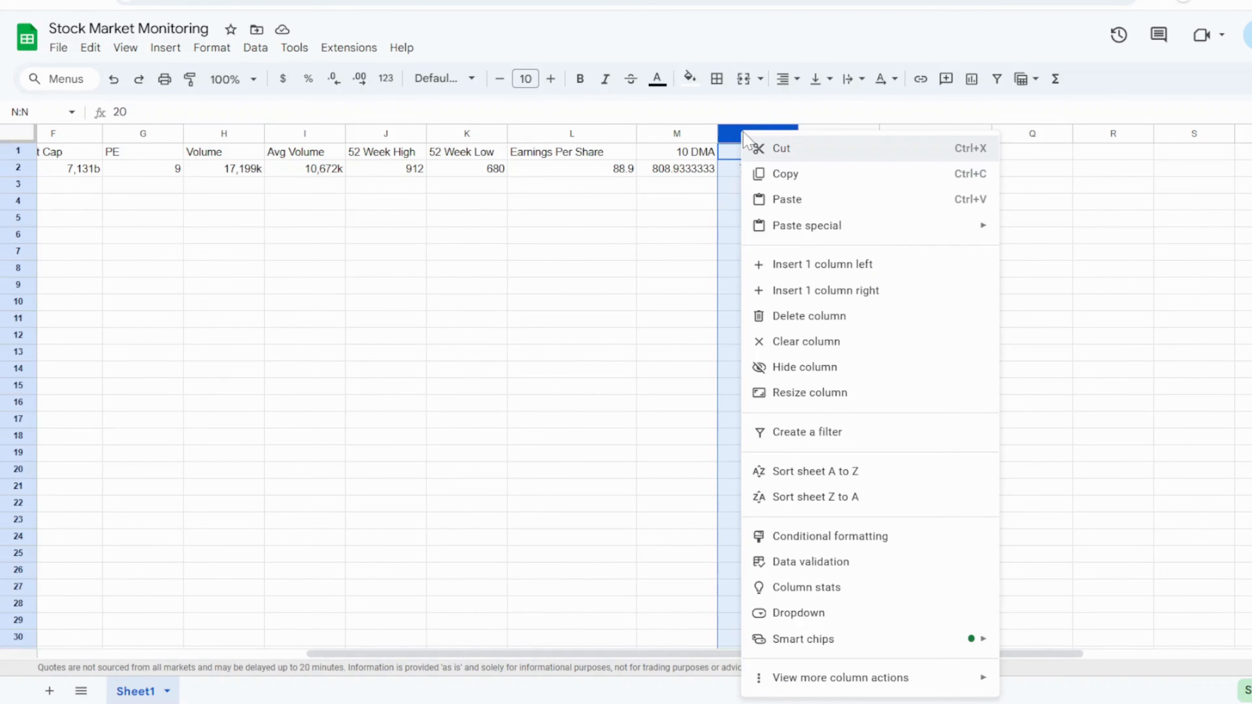
{"action": "left_click", "coordinate": [822, 267]}
- Enter the header %Change from 10 DMA in N1 and widen column N to fit it
{"action": "double_click", "coordinate": [746, 155]}
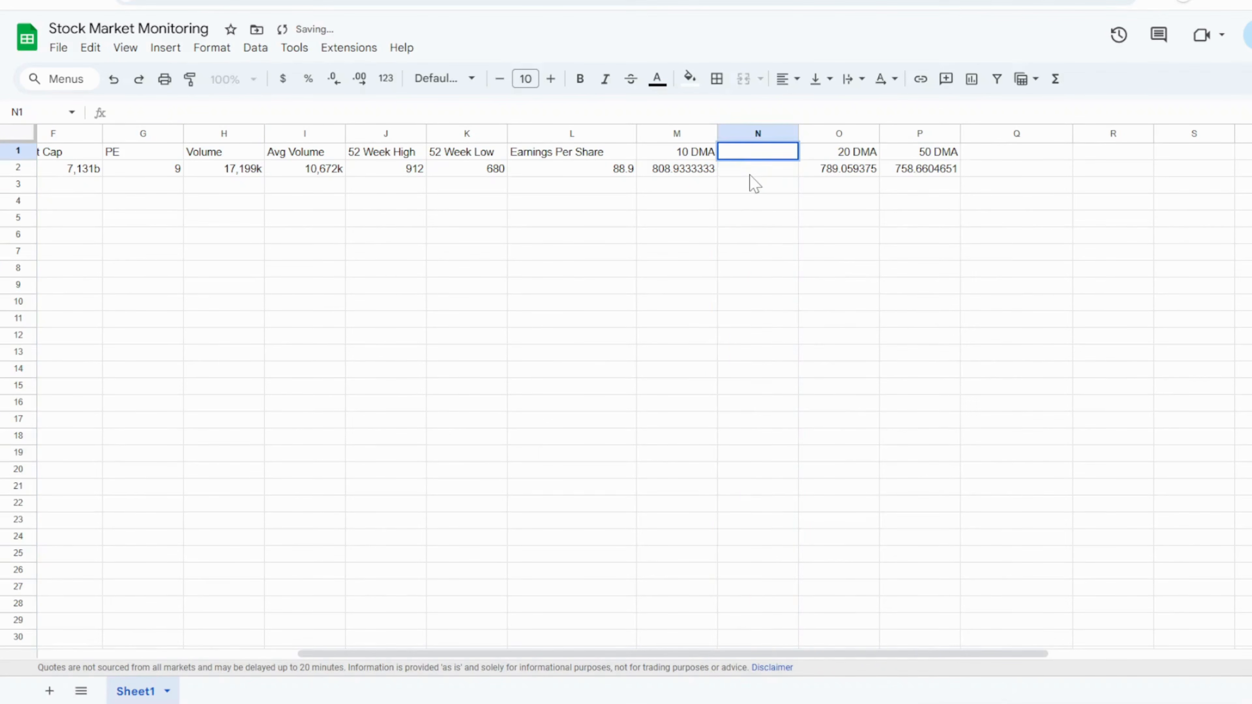
{"action": "type", "text": "%Chnaage"}
{"action": "key", "text": "BackSpace"}
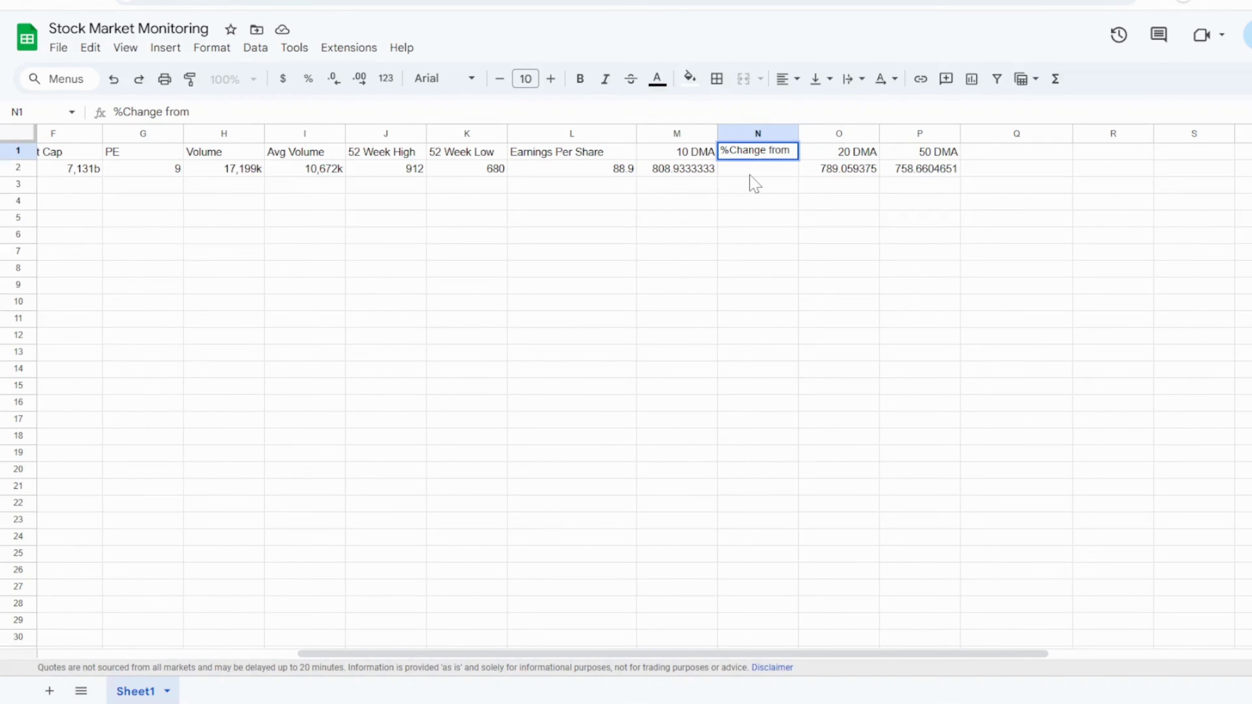
{"action": "type", "text": "10 "}
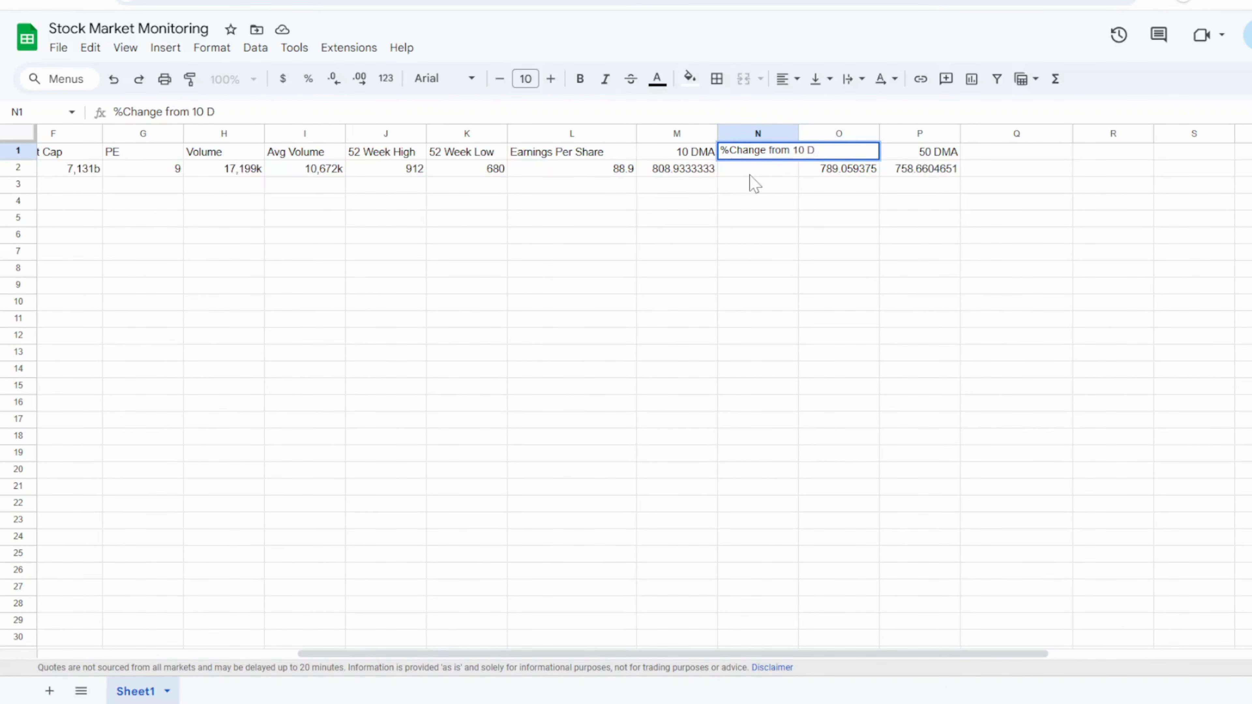
{"action": "type", "text": "DMA"}
{"action": "left_click", "coordinate": [816, 290]}
{"action": "left_click_drag", "start_coordinate": [797, 135], "coordinate": [843, 134]}
- Enter the formula =C2/M2 in N2 to divide the price by the 10 DMA
{"action": "left_click", "coordinate": [778, 172]}
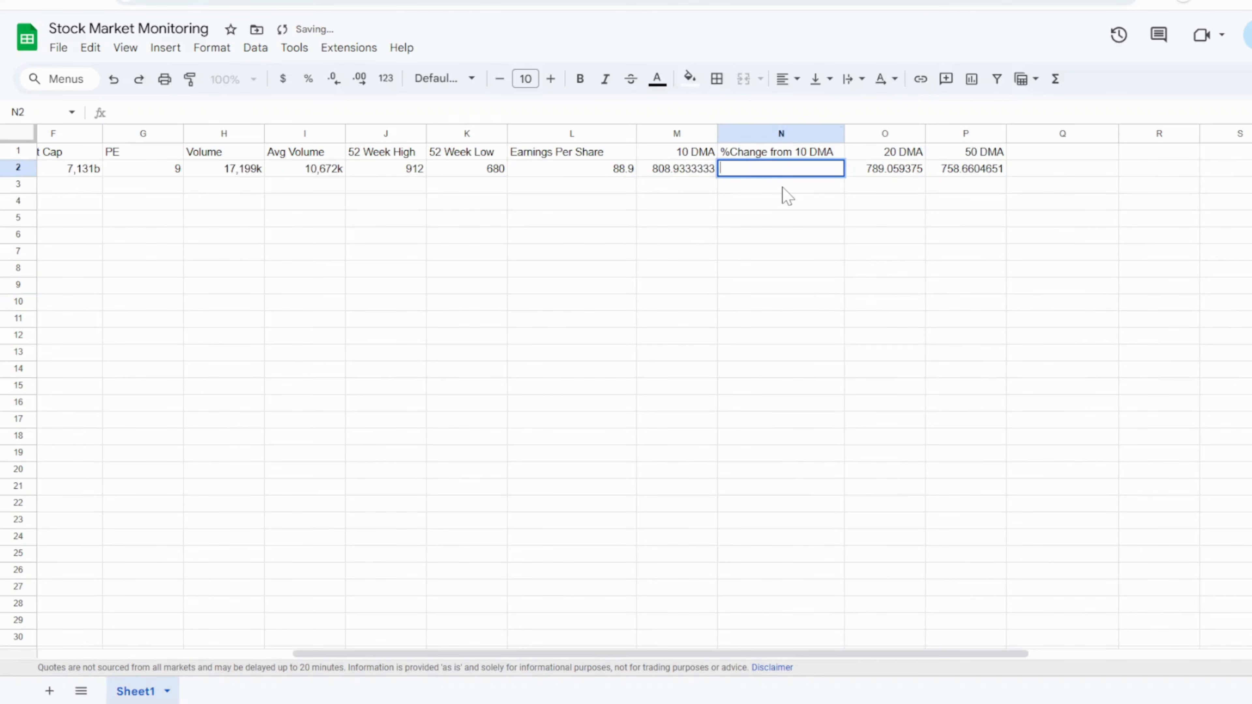
{"action": "type", "text": "="}
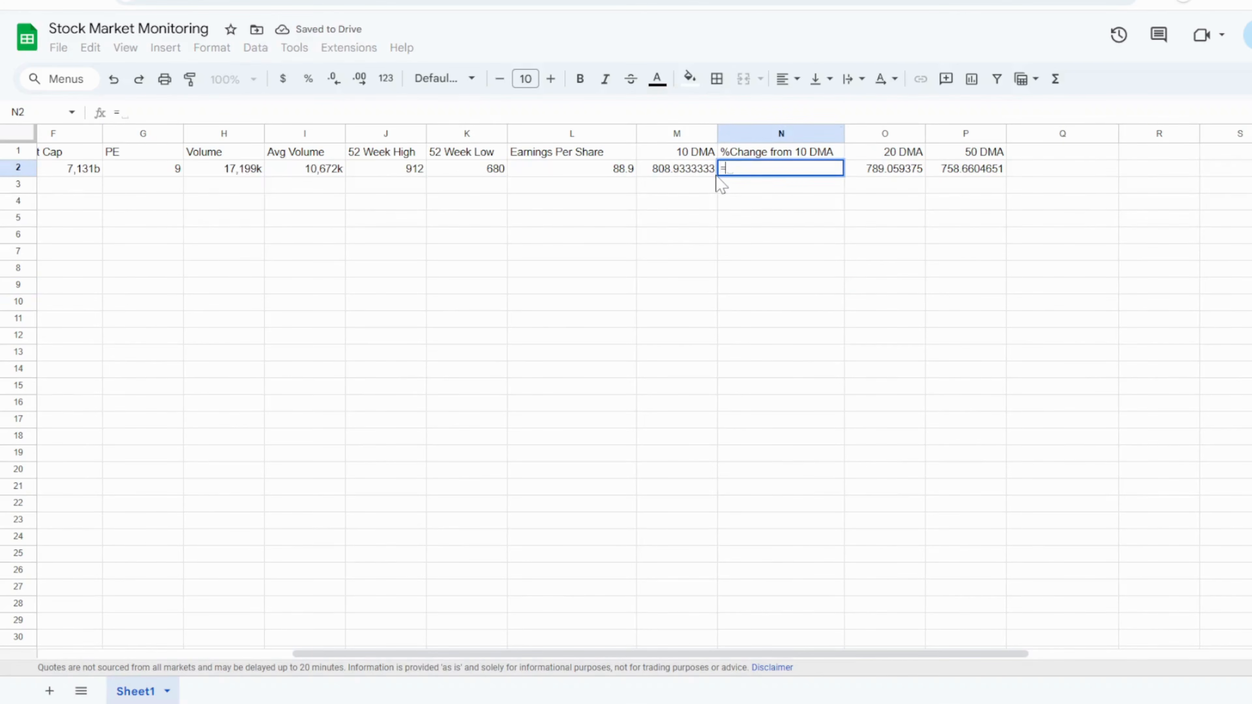
{"action": "type", "text": "A"}
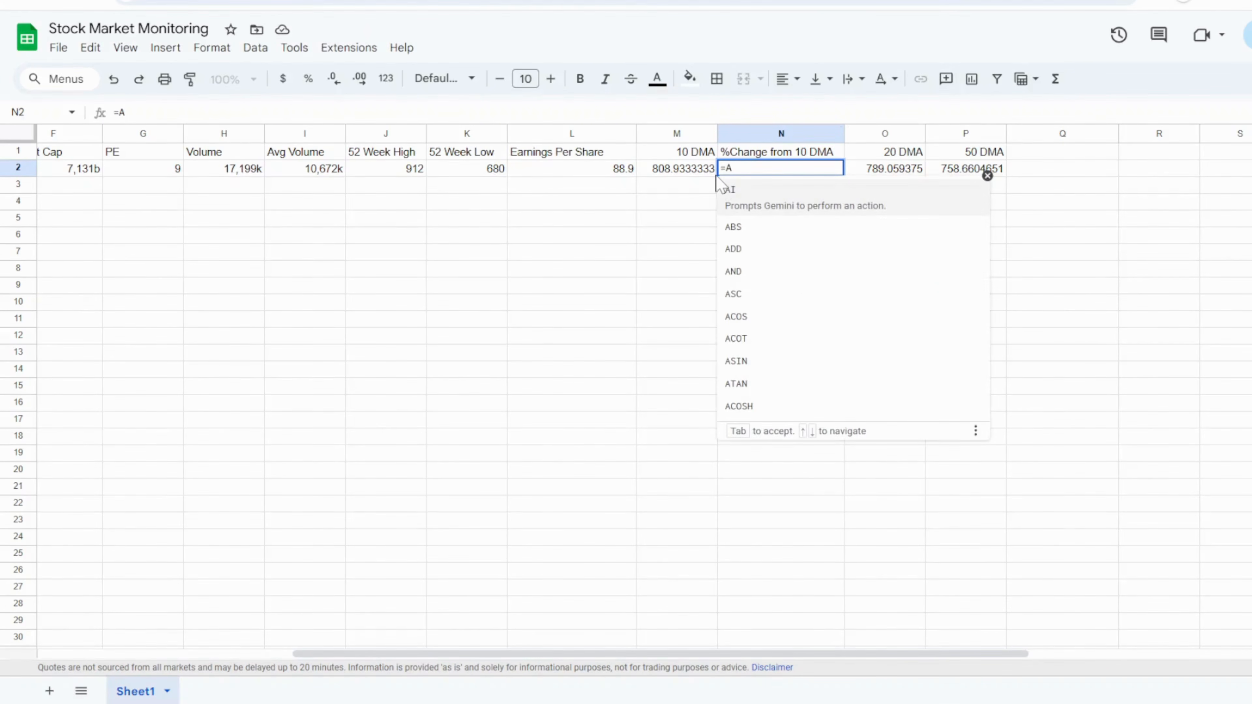
{"action": "mouse_move", "coordinate": [592, 653]}
{"action": "left_mouse_down"}
{"action": "mouse_move", "coordinate": [280, 650]}
{"action": "mouse_move", "coordinate": [239, 634]}
{"action": "mouse_move", "coordinate": [657, 648]}
{"action": "mouse_move", "coordinate": [539, 649]}
{"action": "mouse_move", "coordinate": [585, 646]}
{"action": "left_mouse_up"}
{"action": "key", "text": "BackSpace"}
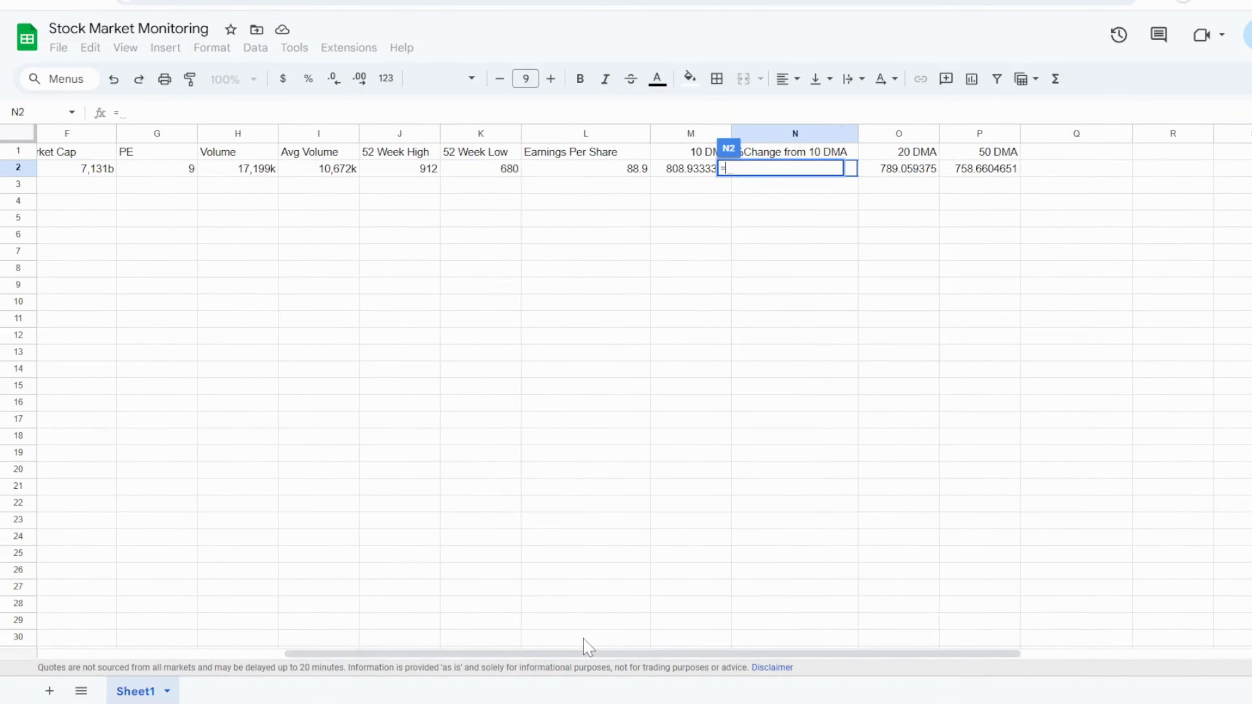
{"action": "type", "text": "C2"}
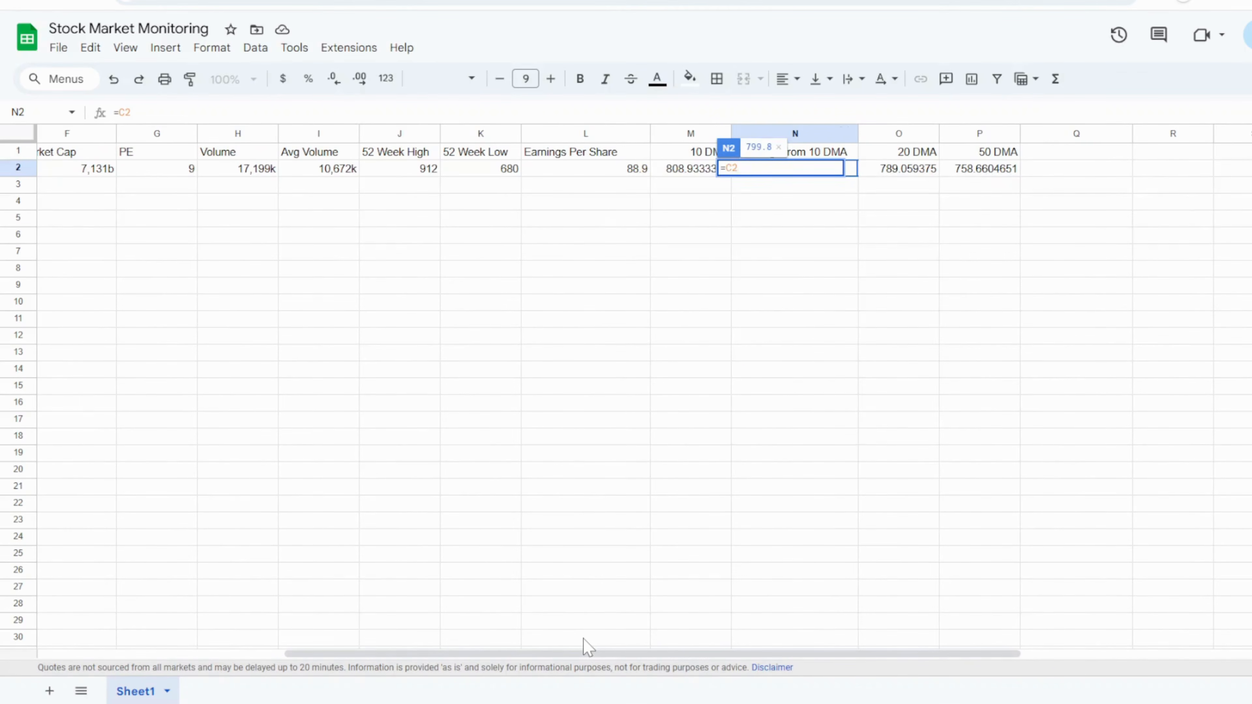
{"action": "type", "text": "/"}
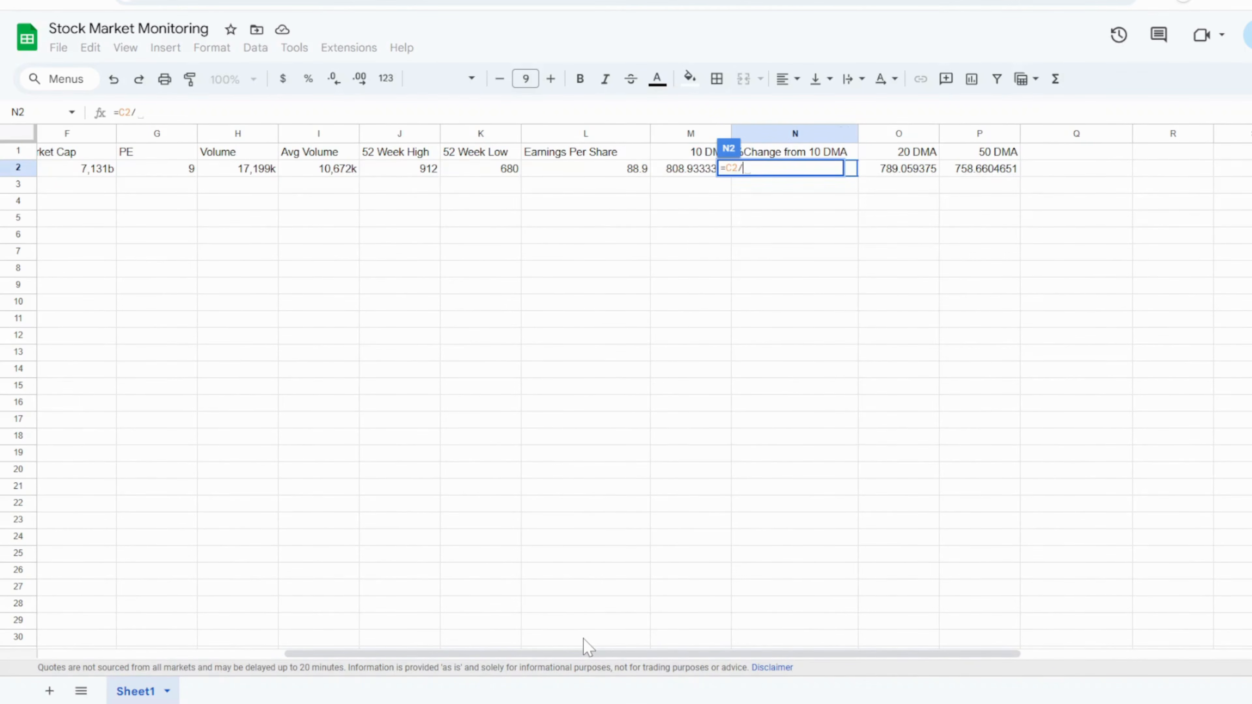
{"action": "left_click", "coordinate": [686, 170]}
{"action": "key", "text": "Return"}
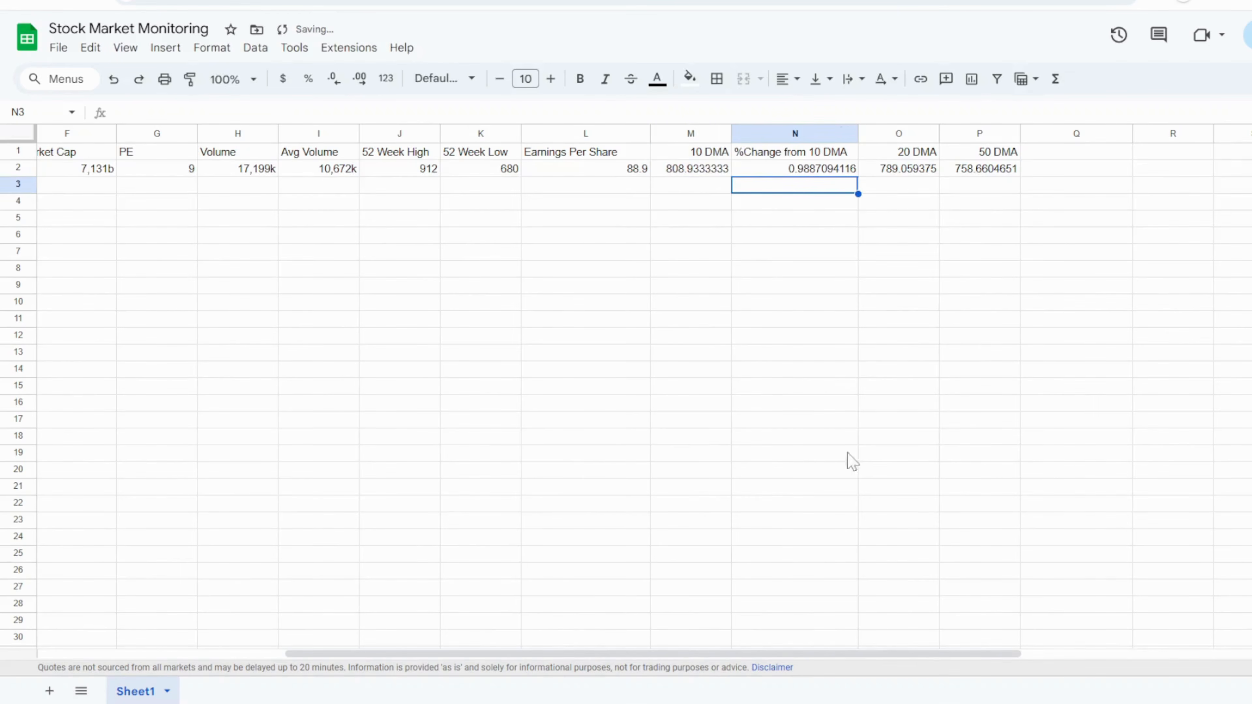
{"action": "left_click", "coordinate": [828, 170]}
{"action": "left_click_drag", "start_coordinate": [530, 653], "coordinate": [254, 650]}
{"action": "left_click_drag", "start_coordinate": [345, 656], "coordinate": [624, 655]}
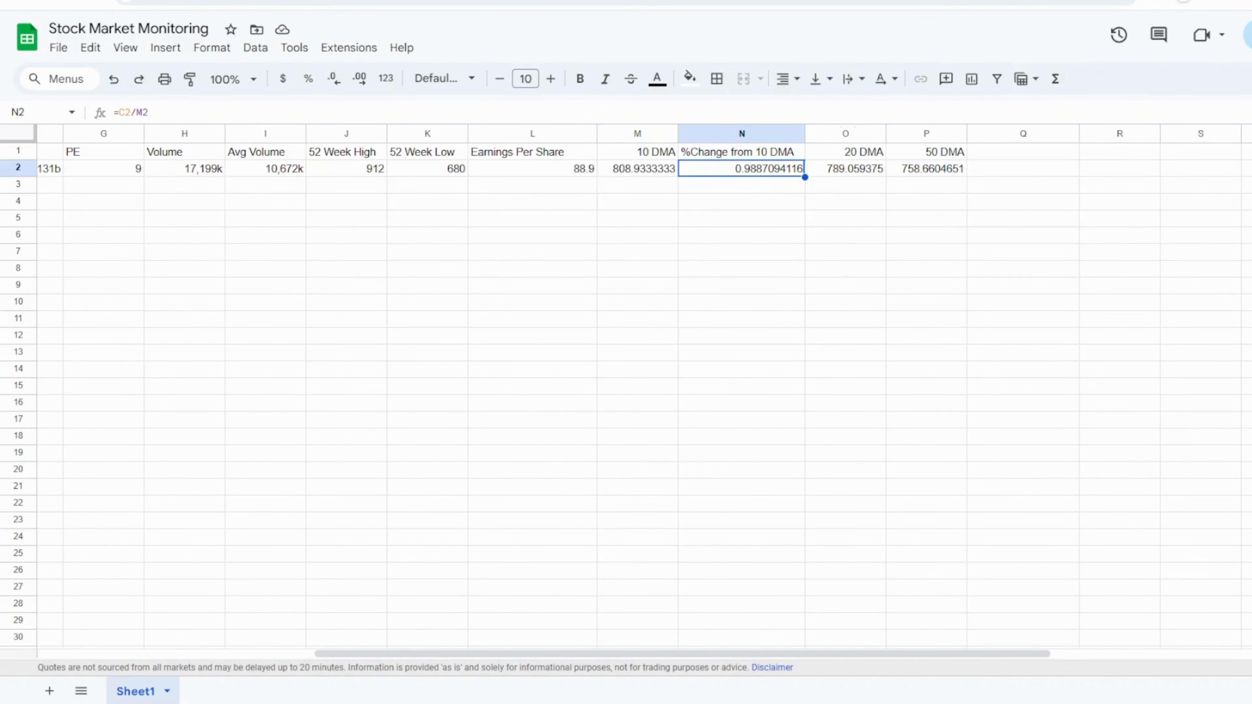
- Change the formula in N2 to =(C2-M2)/C2 to calculate the price's relative change from the 10 DMA
{"action": "key", "text": "Return"}
{"action": "key", "text": "BackSpace"}
{"action": "type", "text": "-M2"}
{"action": "type", "text": "/"}
{"action": "type", "text": "C2"}
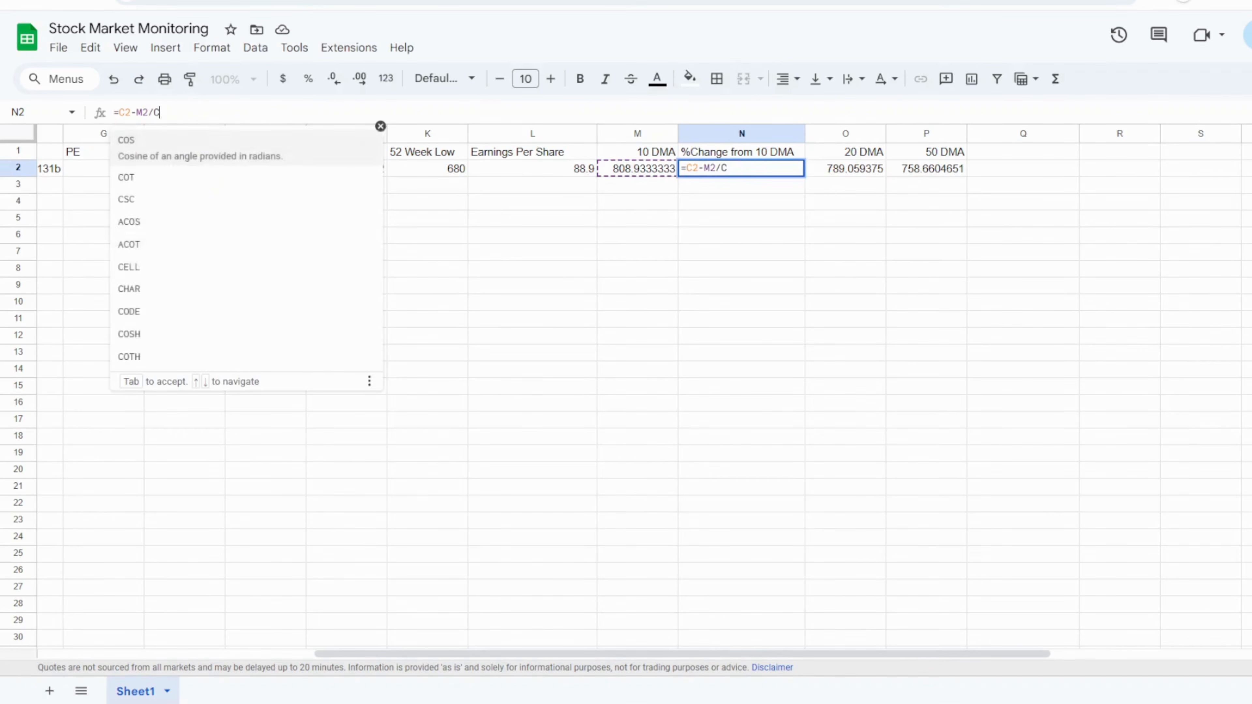
{"action": "key", "text": "Left"}
{"action": "key", "text": "Left"}
{"action": "type", "text": ")"}
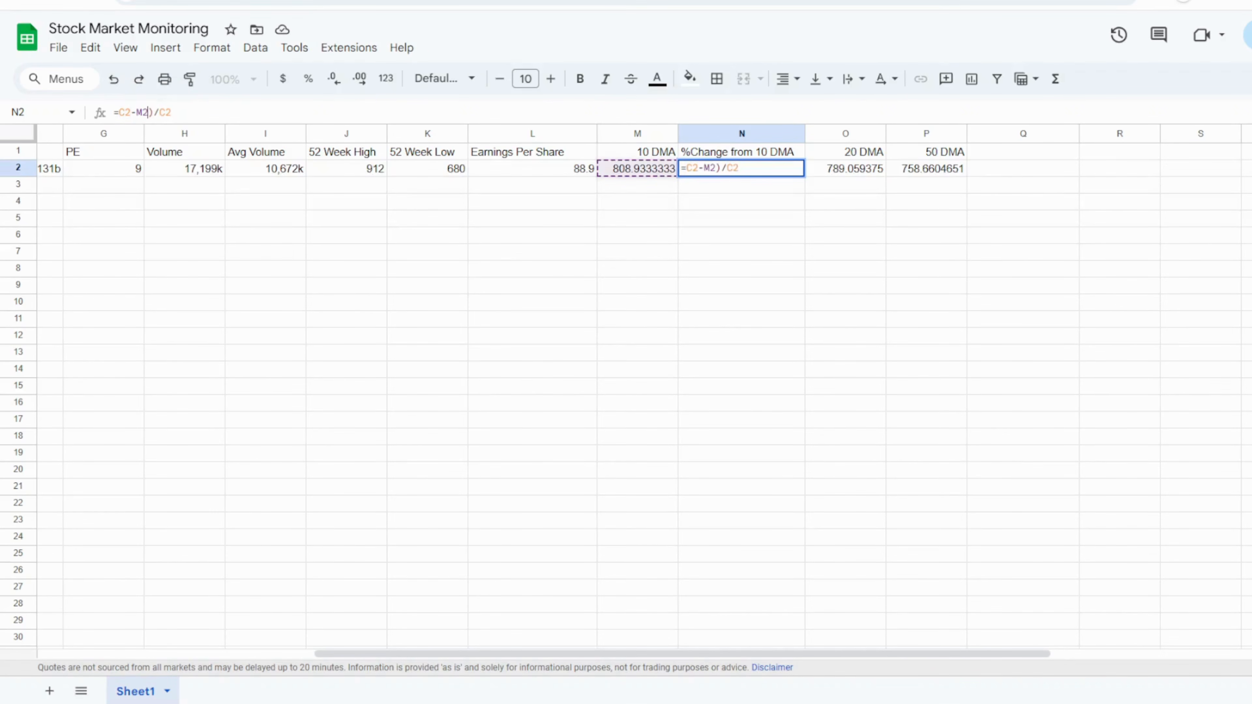
{"action": "key", "text": "Left"}
{"action": "key", "text": "Left"}
{"action": "type", "text": "("}
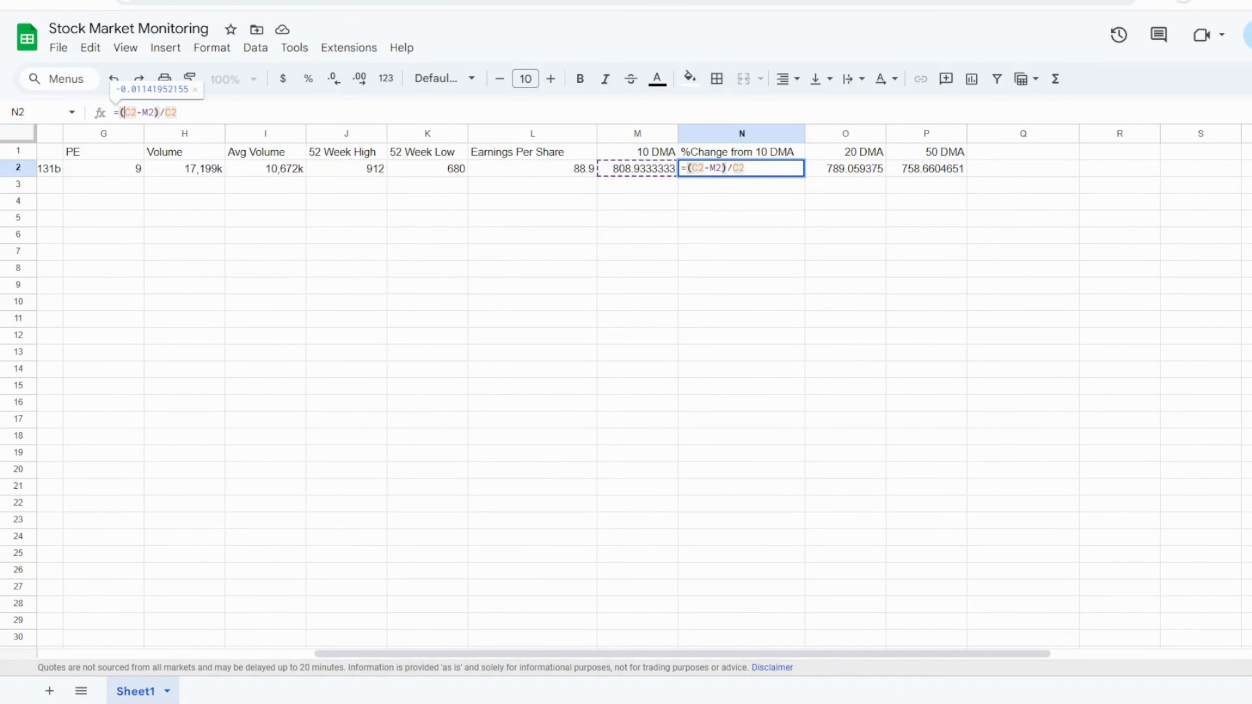
{"action": "key", "text": "Return"}
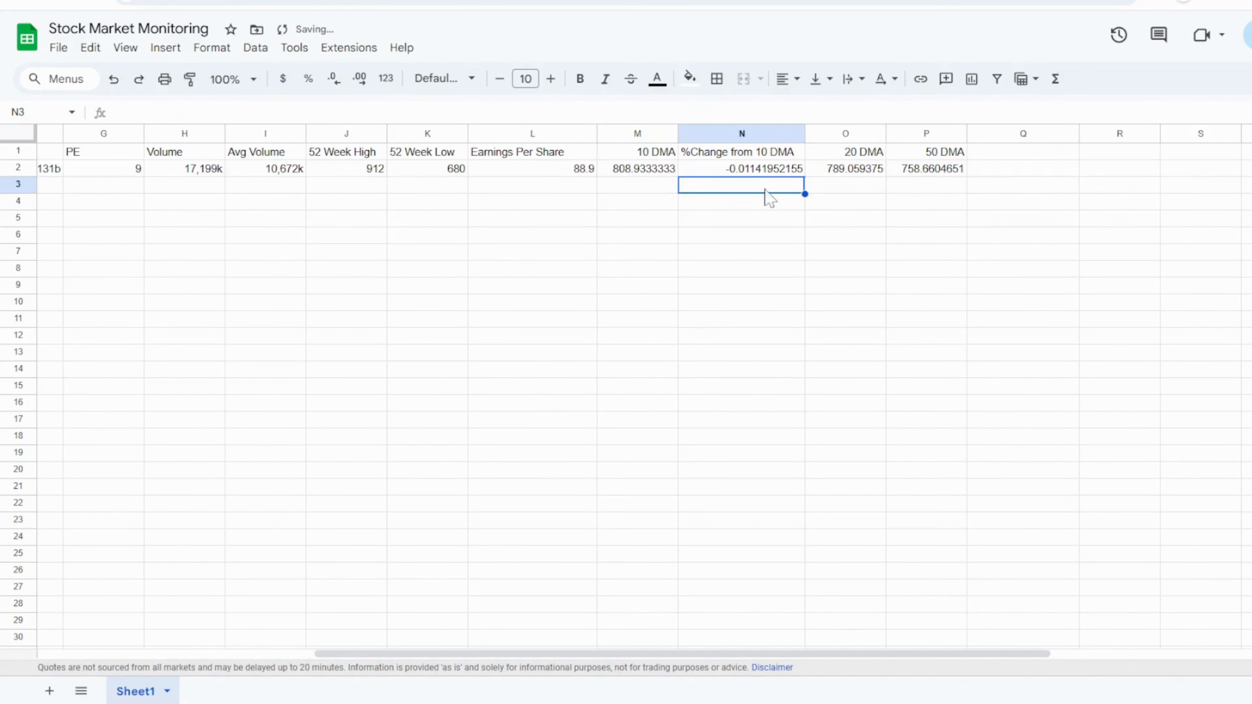
{"action": "left_click", "coordinate": [757, 173]}
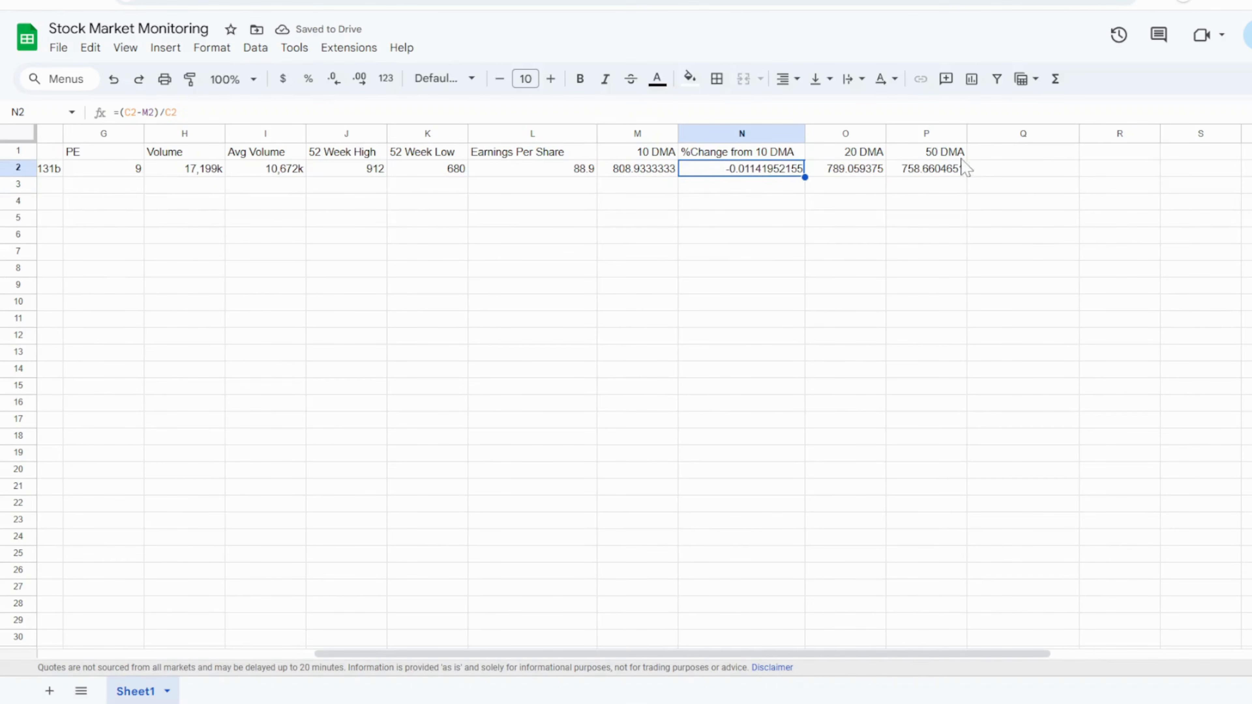
- Insert one column between the 20 DMA and 50 DMA columns
{"action": "left_click", "coordinate": [920, 137]}
{"action": "right_click", "coordinate": [920, 141]}
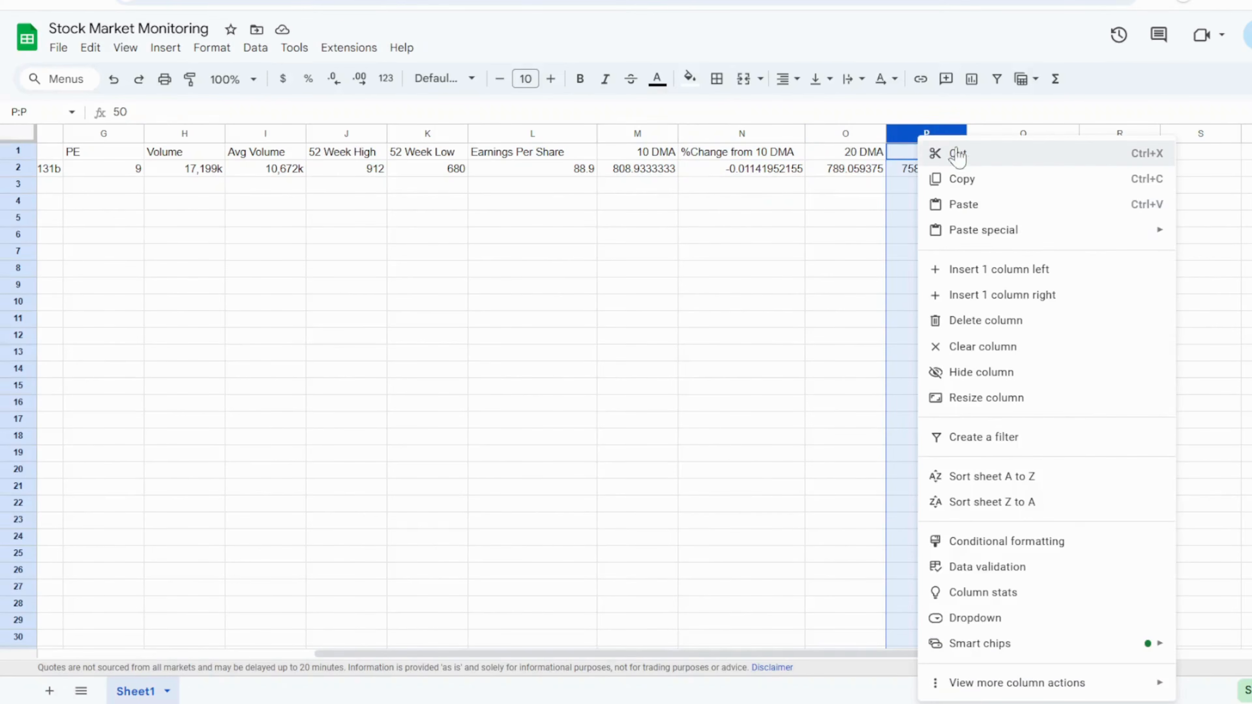
{"action": "left_click", "coordinate": [1017, 270]}
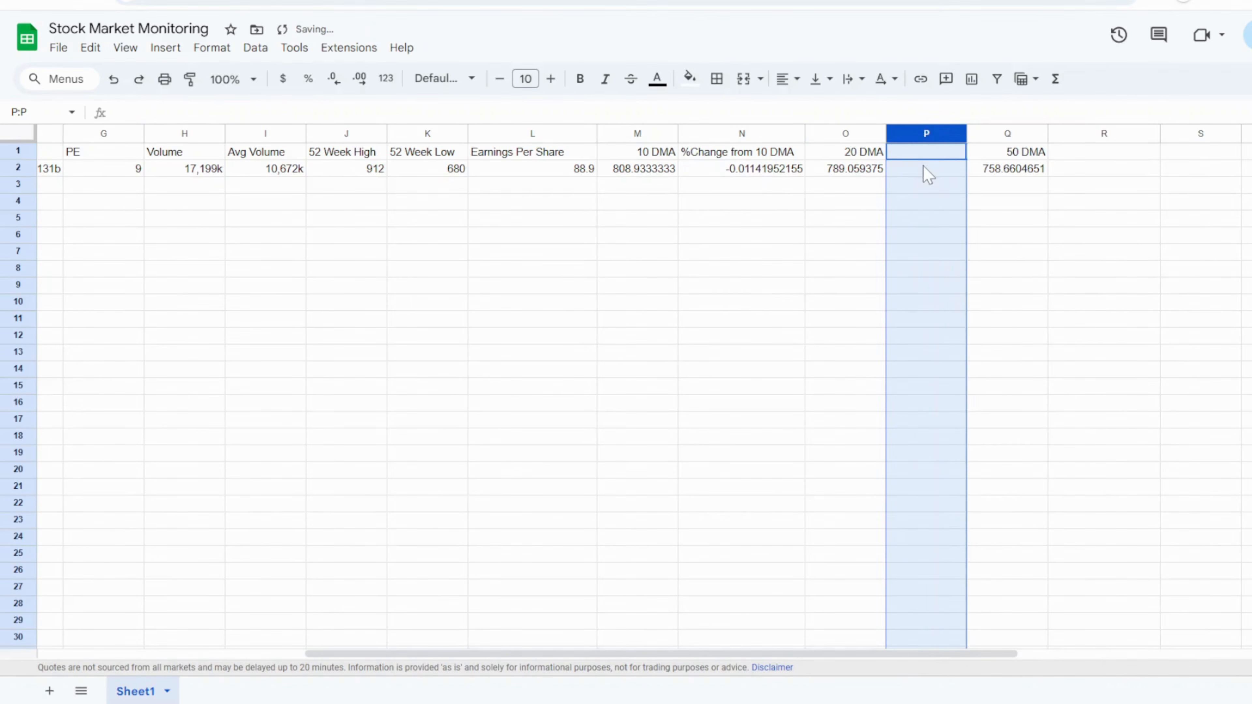
- Copy the N2 formula into P2 and adapt it to the 20 DMA as =(C2-O2)/C2
{"action": "left_click", "coordinate": [778, 170]}
{"action": "key", "text": "ctrl+a"}
{"action": "key", "text": "ctrl+c"}
{"action": "left_click", "coordinate": [912, 170]}
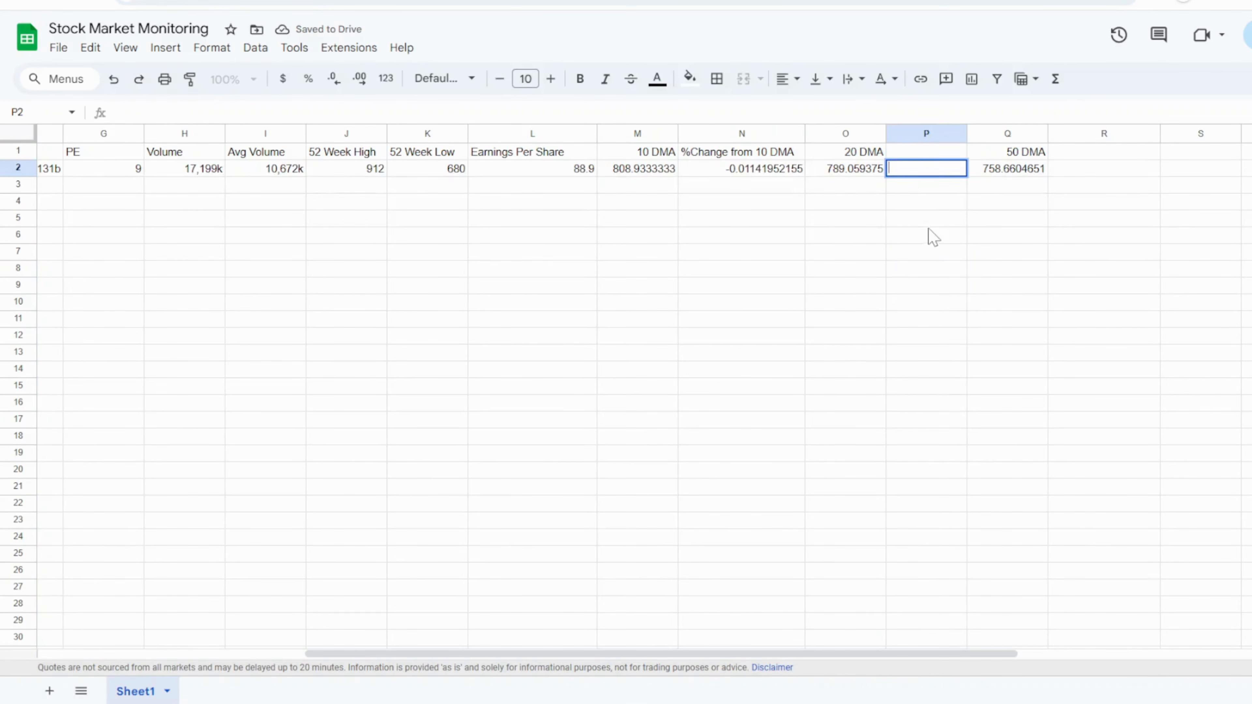
{"action": "type", "text": "="}
{"action": "key", "text": "ctrl+v"}
{"action": "key", "text": "Left"}
{"action": "key", "text": "Left"}
{"action": "key", "text": "BackSpace"}
{"action": "key", "text": "Right"}
{"action": "key", "text": "Right"}
{"action": "key", "text": "Right"}
{"action": "key", "text": "Right"}
{"action": "key", "text": "Right"}
{"action": "key", "text": "BackSpace"}
{"action": "type", "text": "O"}
{"action": "key", "text": "Return"}
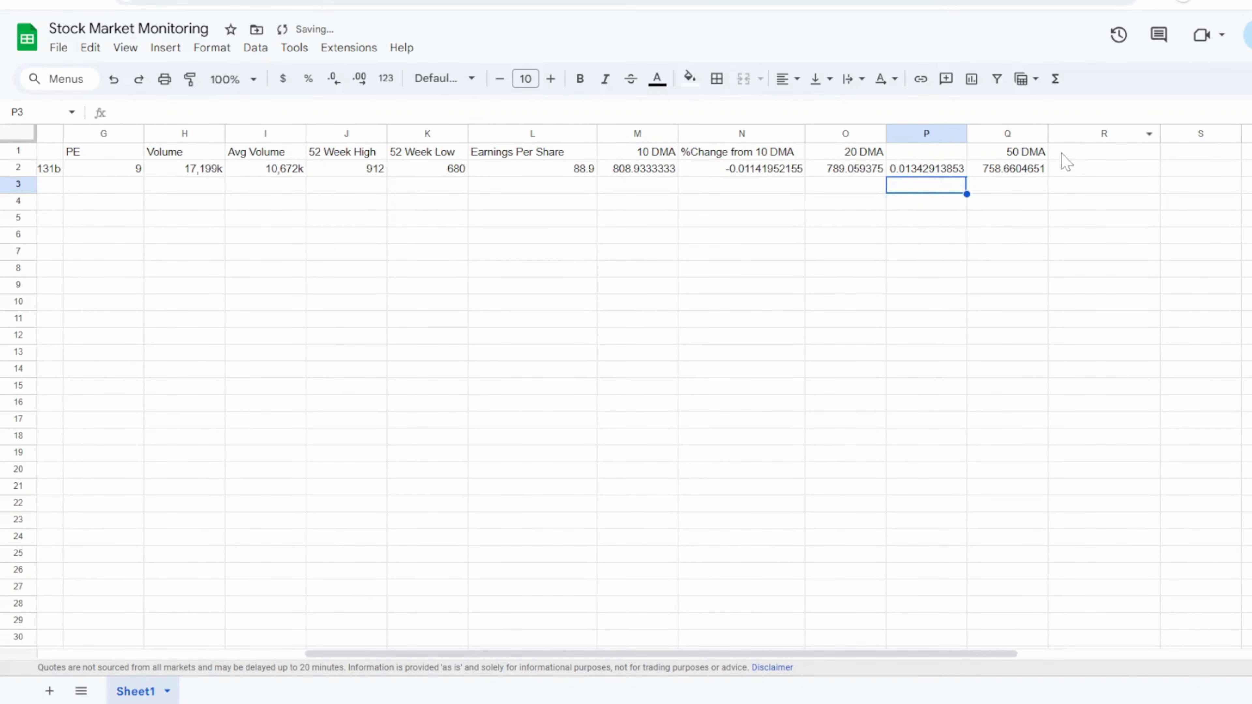
- Copy the formula text =(C2-O2)/C2 from P2 into R2, beside the 50 DMA value
{"action": "left_click", "coordinate": [925, 169]}
{"action": "left_click_drag", "start_coordinate": [177, 113], "coordinate": [100, 116]}
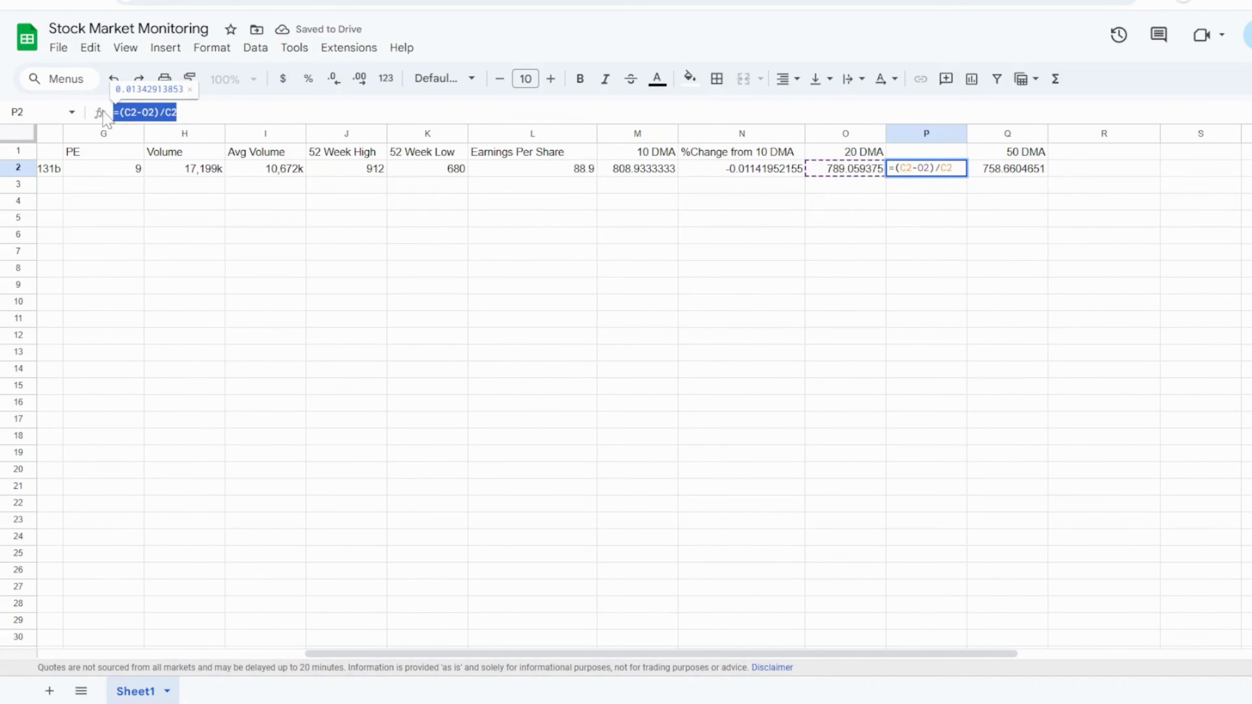
{"action": "key", "text": "ctrl+c"}
{"action": "left_click", "coordinate": [1075, 170]}
{"action": "key", "text": "ctrl+v"}
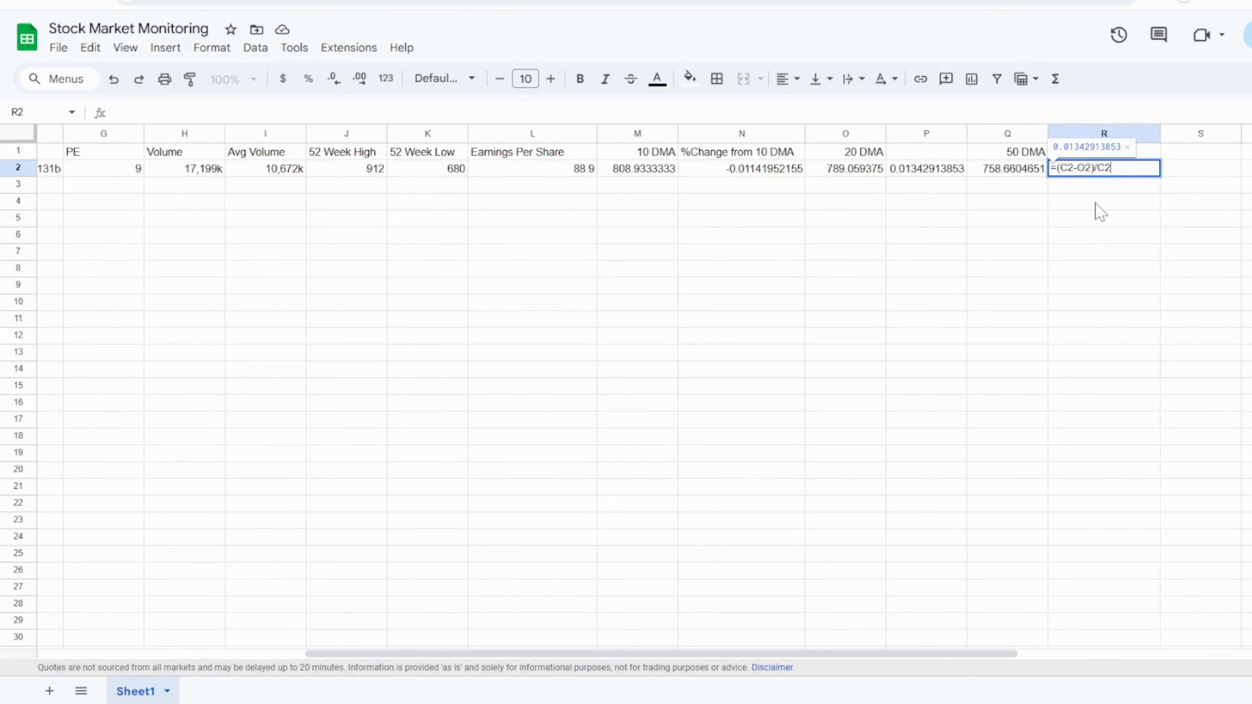
{"action": "left_click_drag", "start_coordinate": [798, 658], "coordinate": [938, 659]}
{"action": "left_click", "coordinate": [831, 174]}
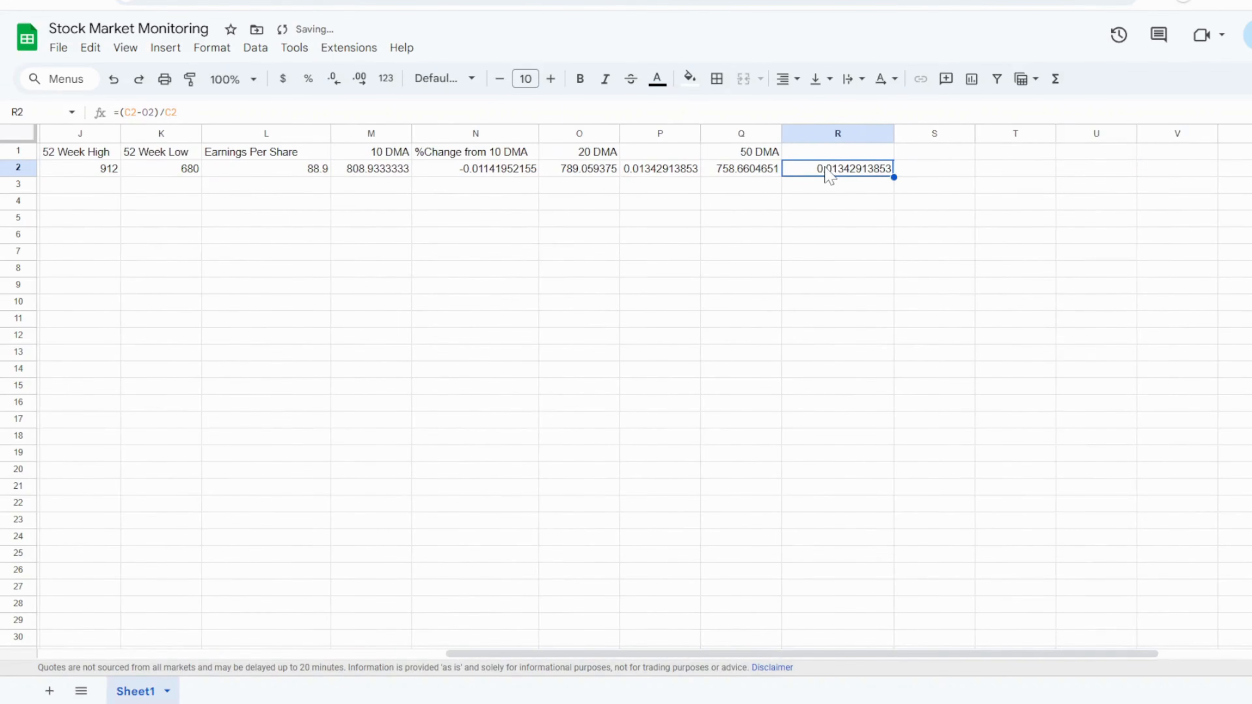
- Point the R2 formula at the 50 DMA by changing it to =(C2-Q2)/C2
{"action": "double_click", "coordinate": [825, 168]}
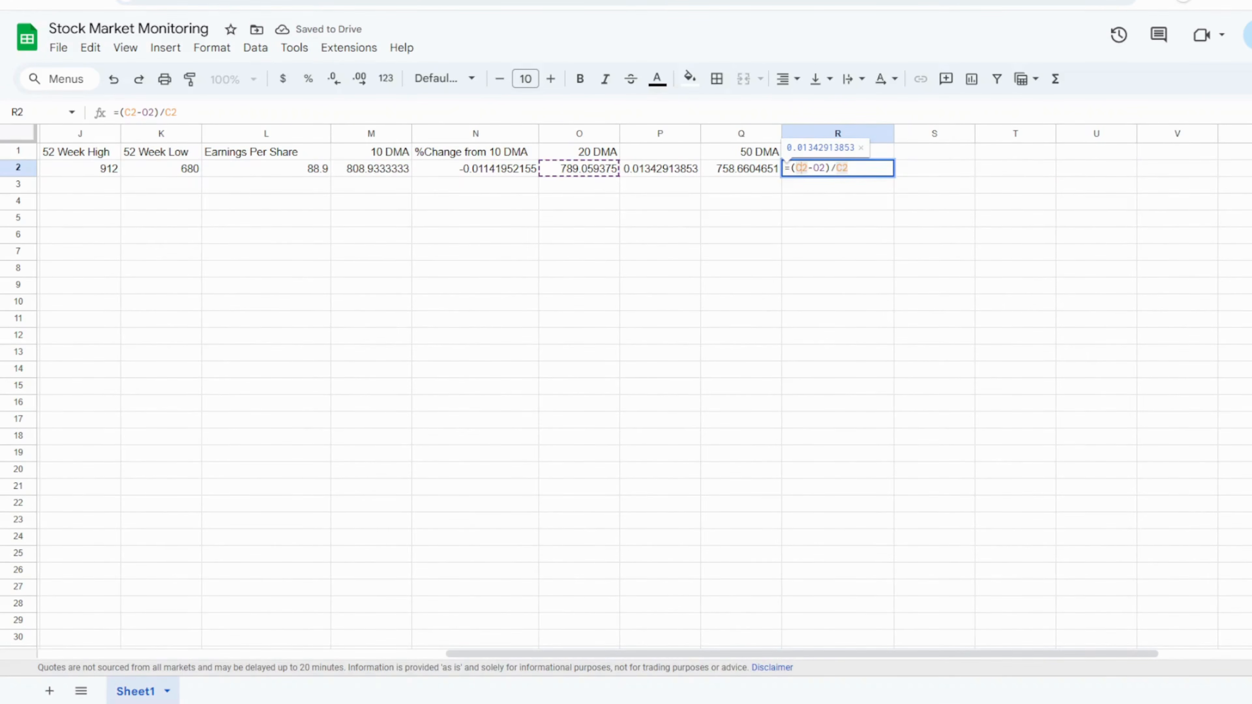
{"action": "left_click", "coordinate": [818, 168]}
{"action": "key", "text": "BackSpace"}
{"action": "type", "text": "Q"}
{"action": "key", "text": "Return"}
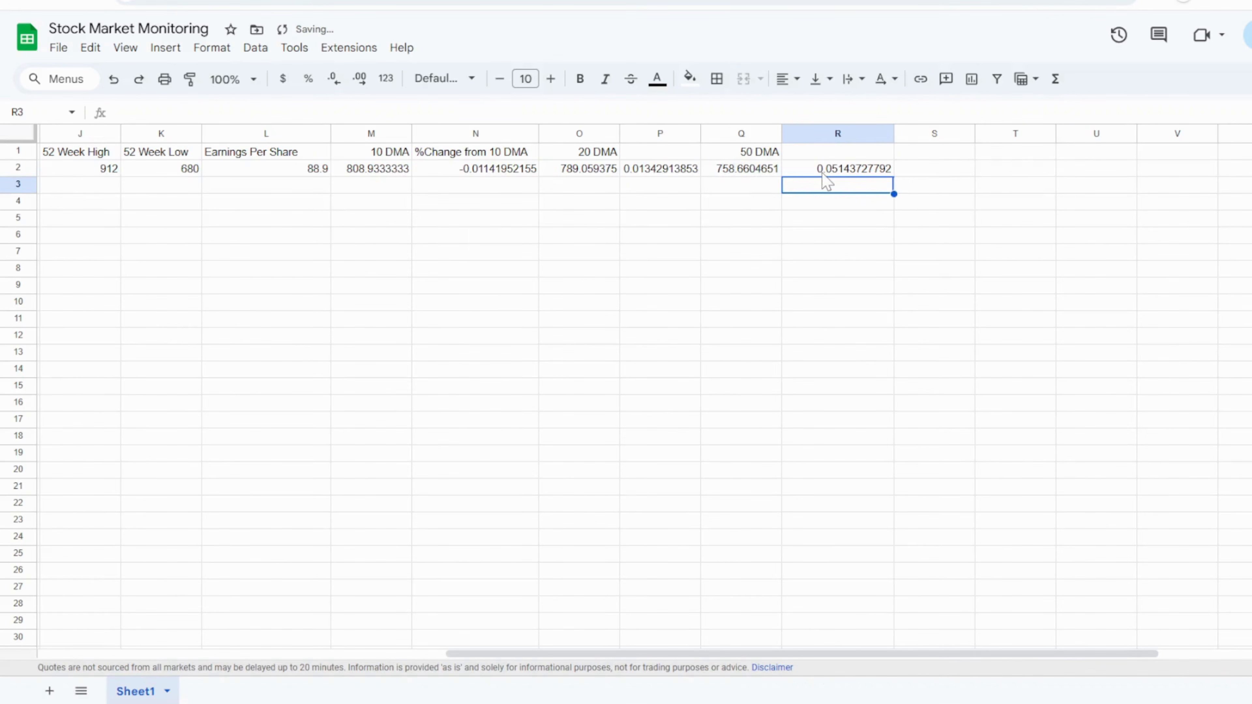
- Copy the header text of N1 into P1 and edit it to read "%Change from 20 DMA"
{"action": "left_click", "coordinate": [500, 154]}
{"action": "left_click_drag", "start_coordinate": [231, 112], "coordinate": [113, 112]}
{"action": "key", "text": "ctrl+c"}
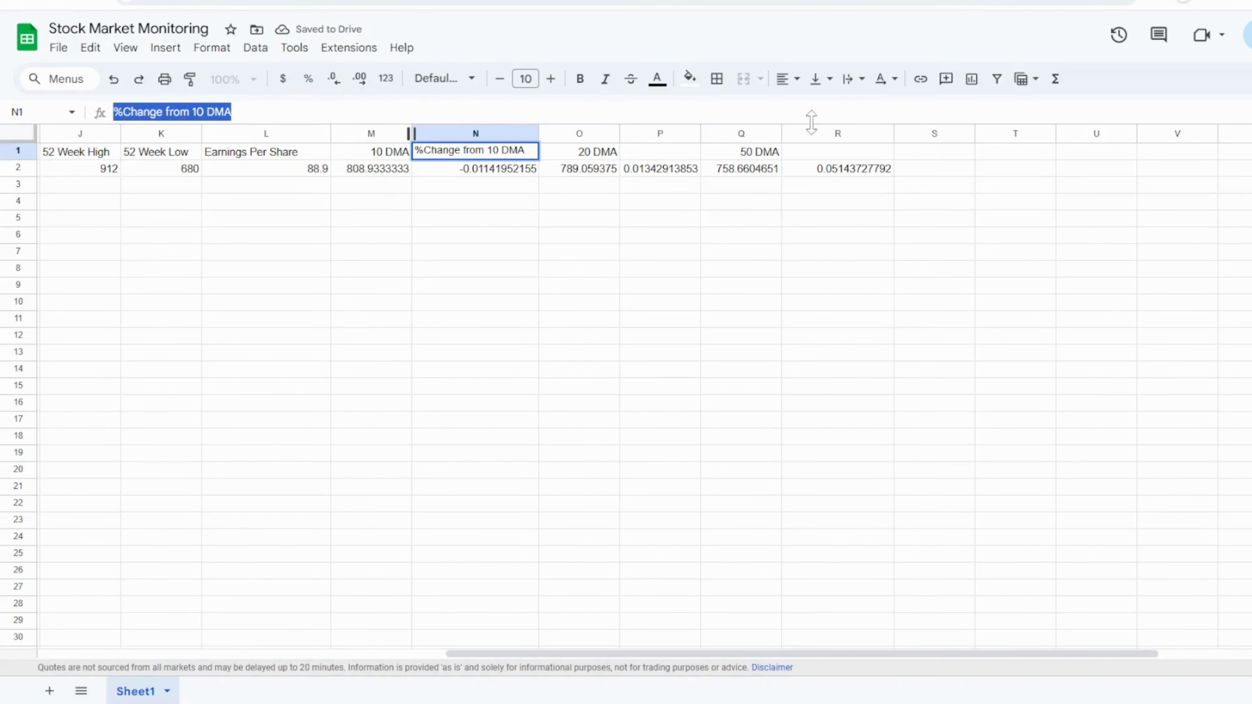
{"action": "double_click", "coordinate": [660, 152]}
{"action": "key", "text": "ctrl+v"}
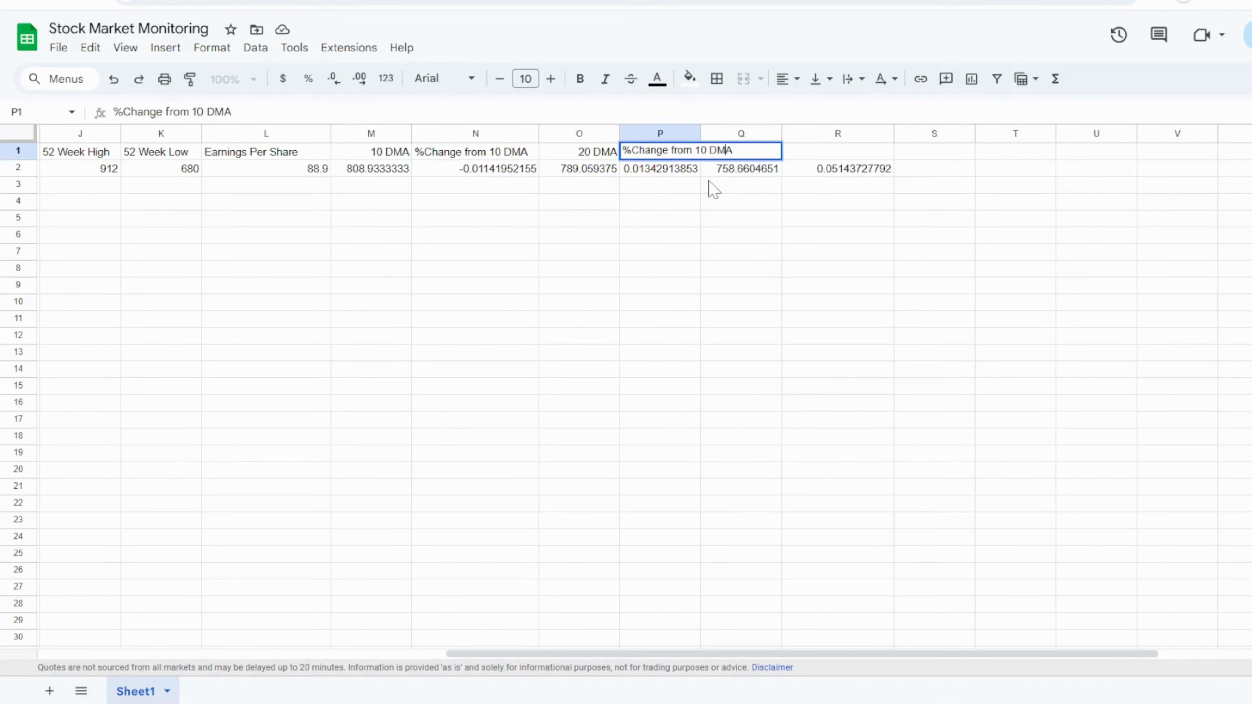
{"action": "key", "text": "BackSpace"}
{"action": "key", "text": "BackSpace"}
{"action": "type", "text": "20"}
{"action": "key", "text": "Return"}
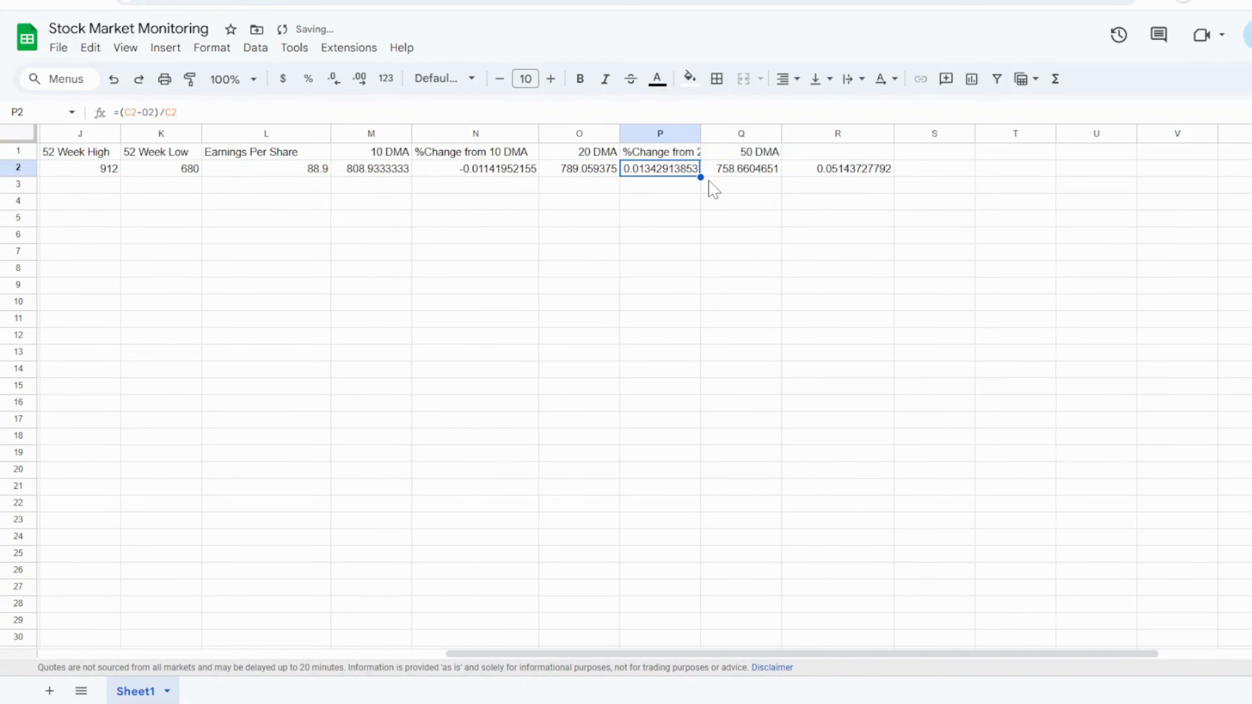
- Paste the copied header text into R1 and edit it to read "%Change from 50 DMA"
{"action": "double_click", "coordinate": [826, 153]}
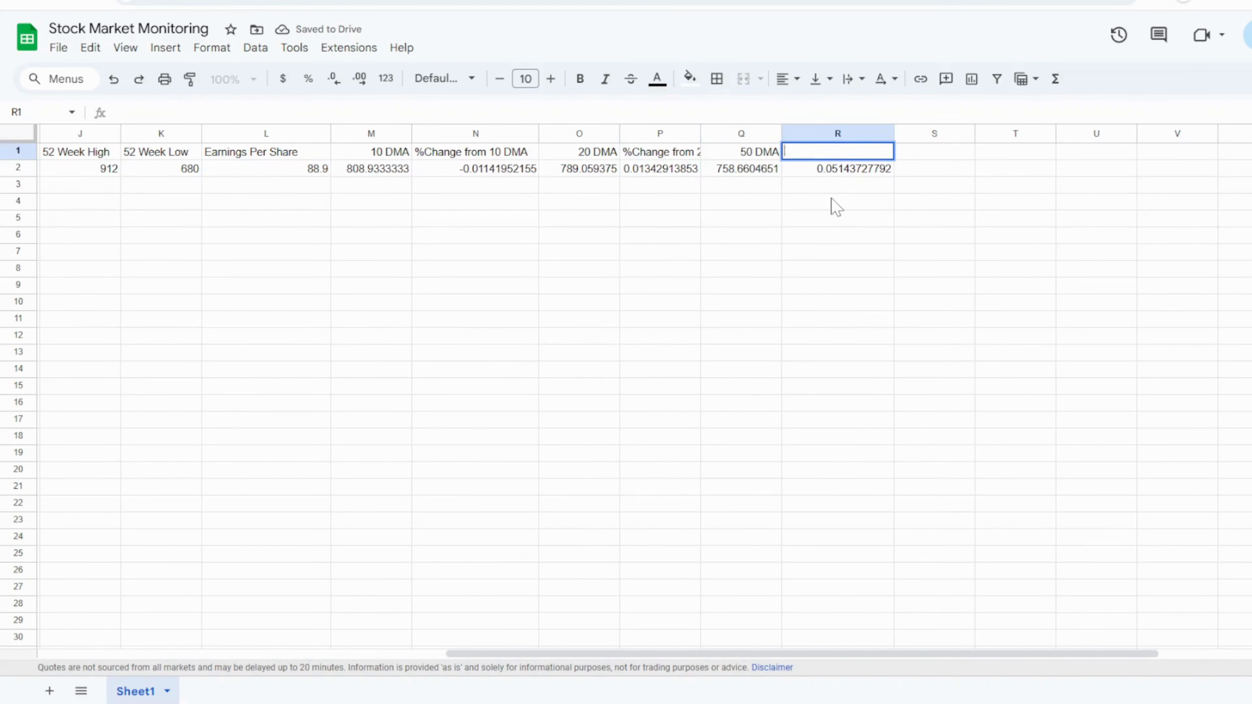
{"action": "key", "text": "ctrl+v"}
{"action": "key", "text": "Left"}
{"action": "key", "text": "Left"}
{"action": "key", "text": "Left"}
{"action": "key", "text": "Left"}
{"action": "key", "text": "BackSpace"}
{"action": "type", "text": "5"}
{"action": "left_click", "coordinate": [867, 222]}
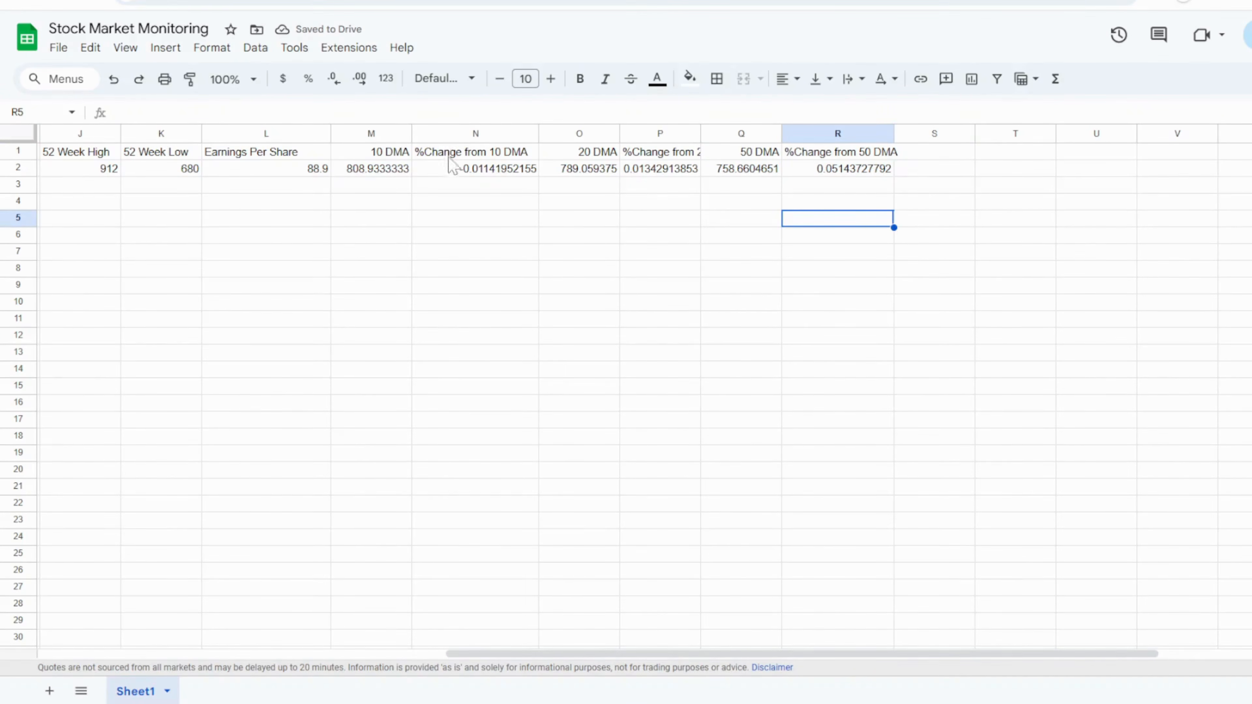
- Apply the custom number format [green]+#0.00;[red]-#0.00;- to the 10 DMA percentage change in N2
{"action": "left_click", "coordinate": [503, 172]}
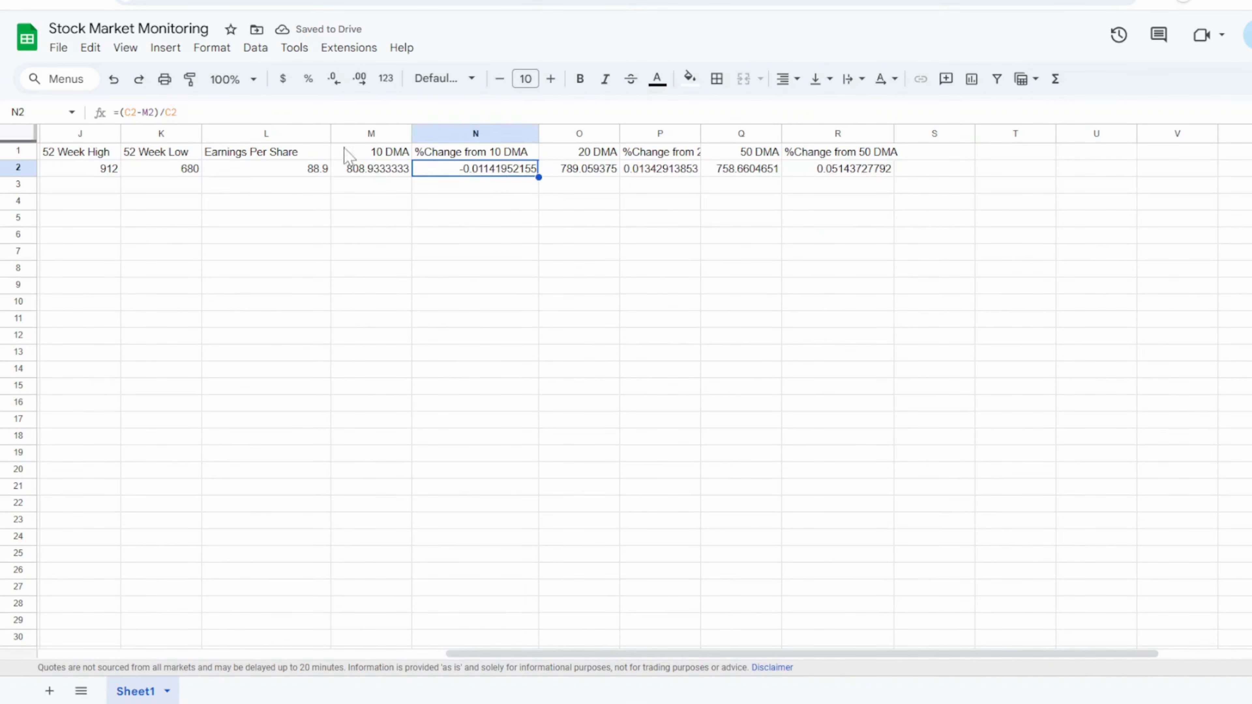
{"action": "left_click", "coordinate": [208, 55]}
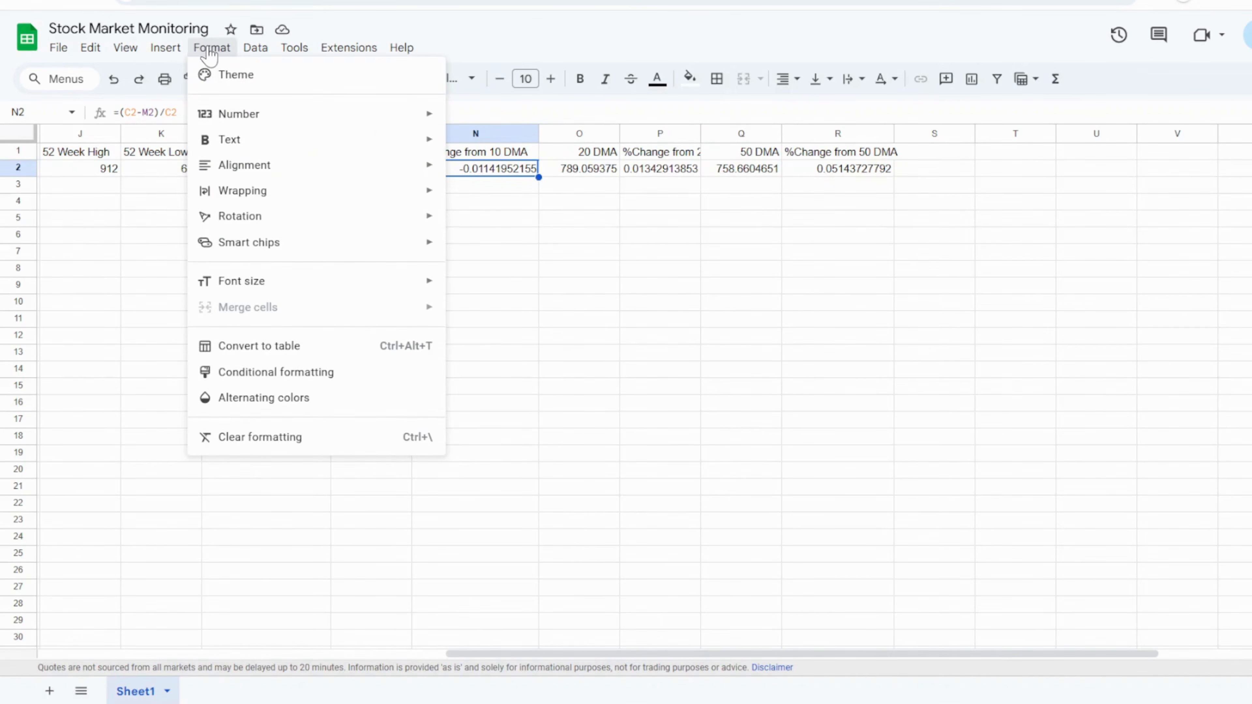
{"action": "mouse_move", "coordinate": [283, 118]}
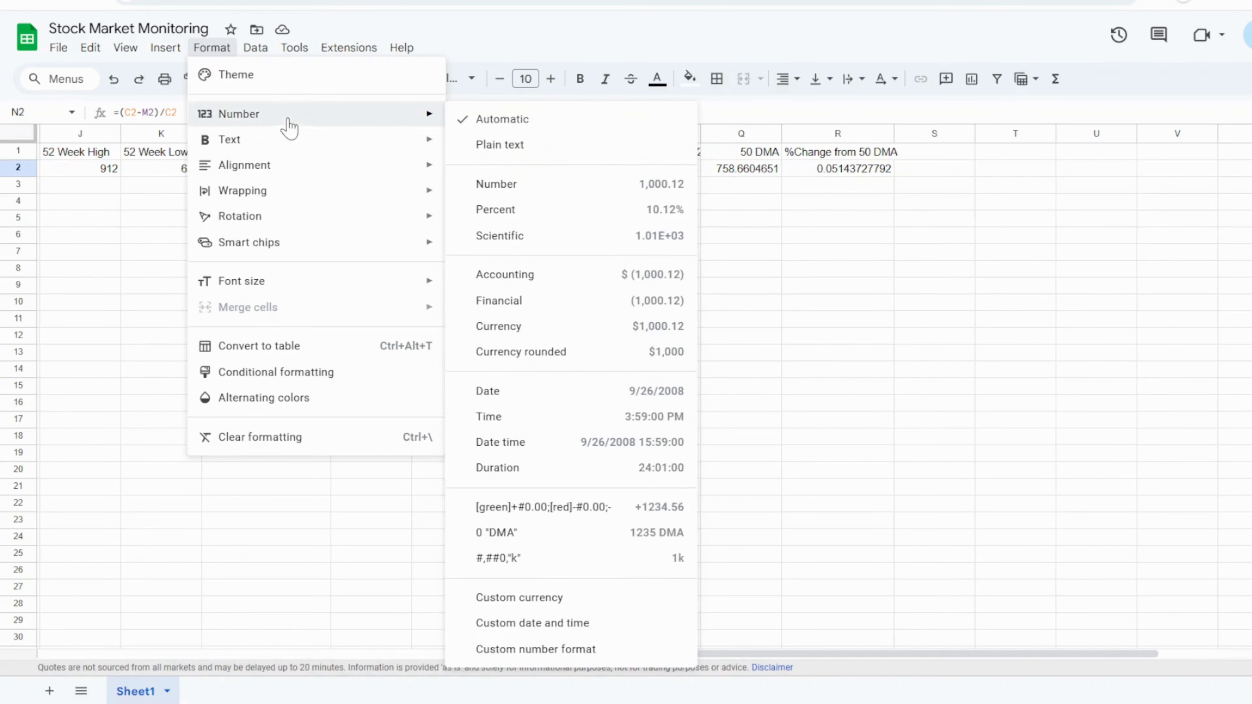
{"action": "left_click", "coordinate": [539, 649]}
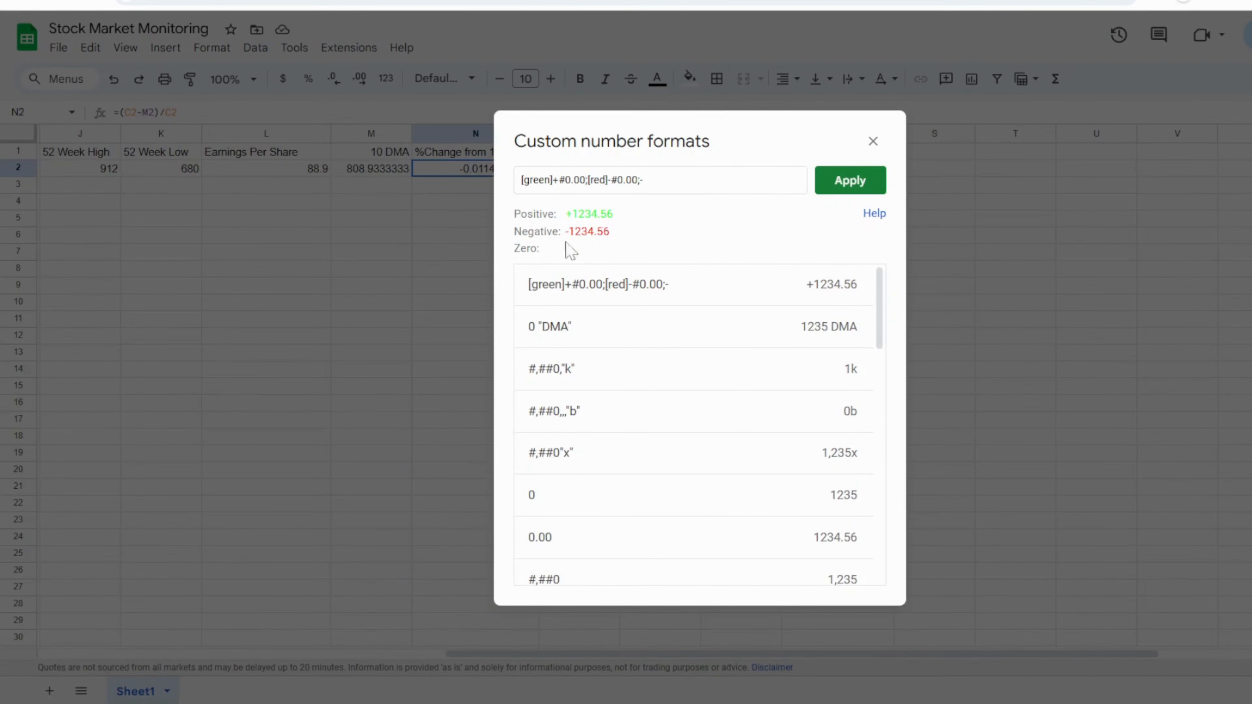
{"action": "left_click", "coordinate": [871, 188]}
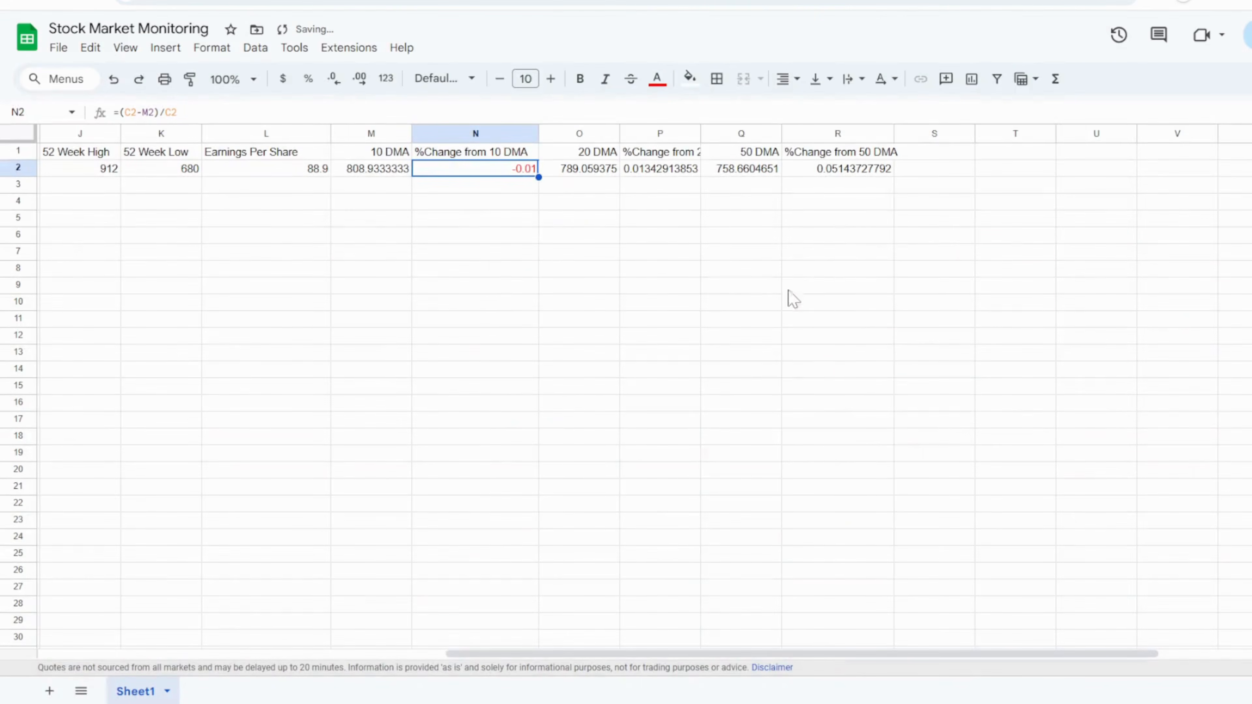
{"action": "left_click", "coordinate": [651, 169]}
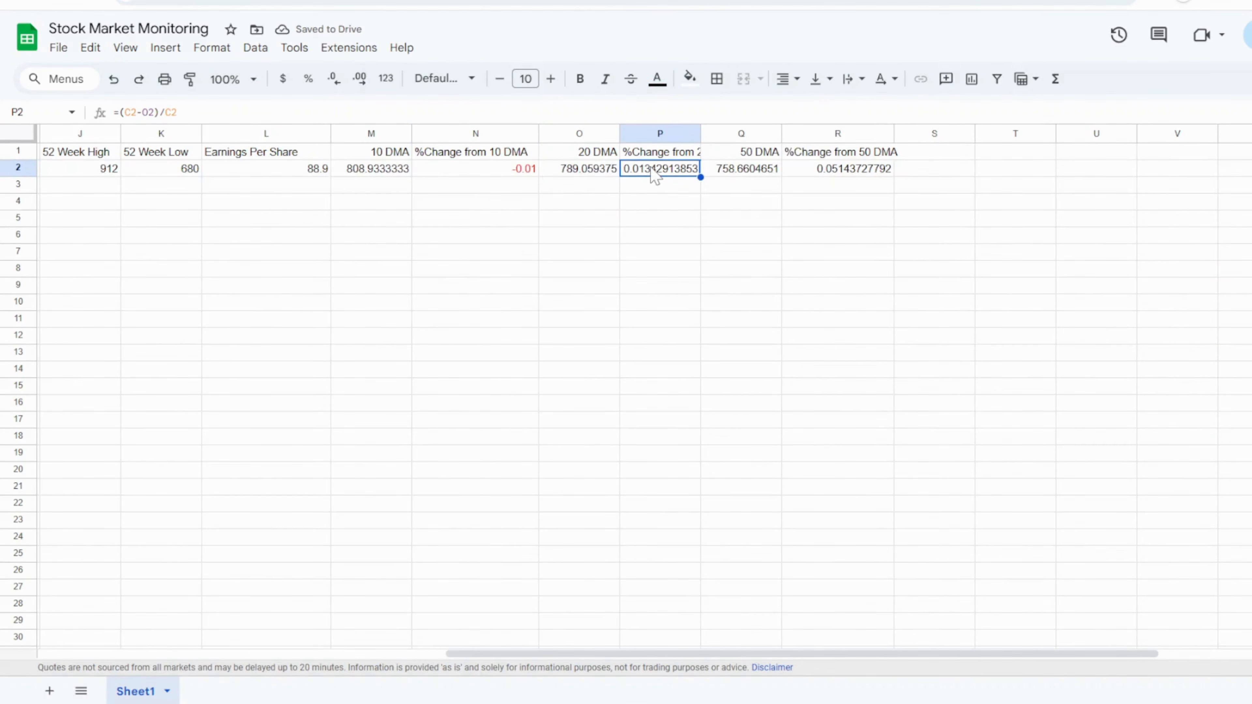
{"action": "left_click", "coordinate": [191, 79]}
{"action": "left_click", "coordinate": [522, 169]}
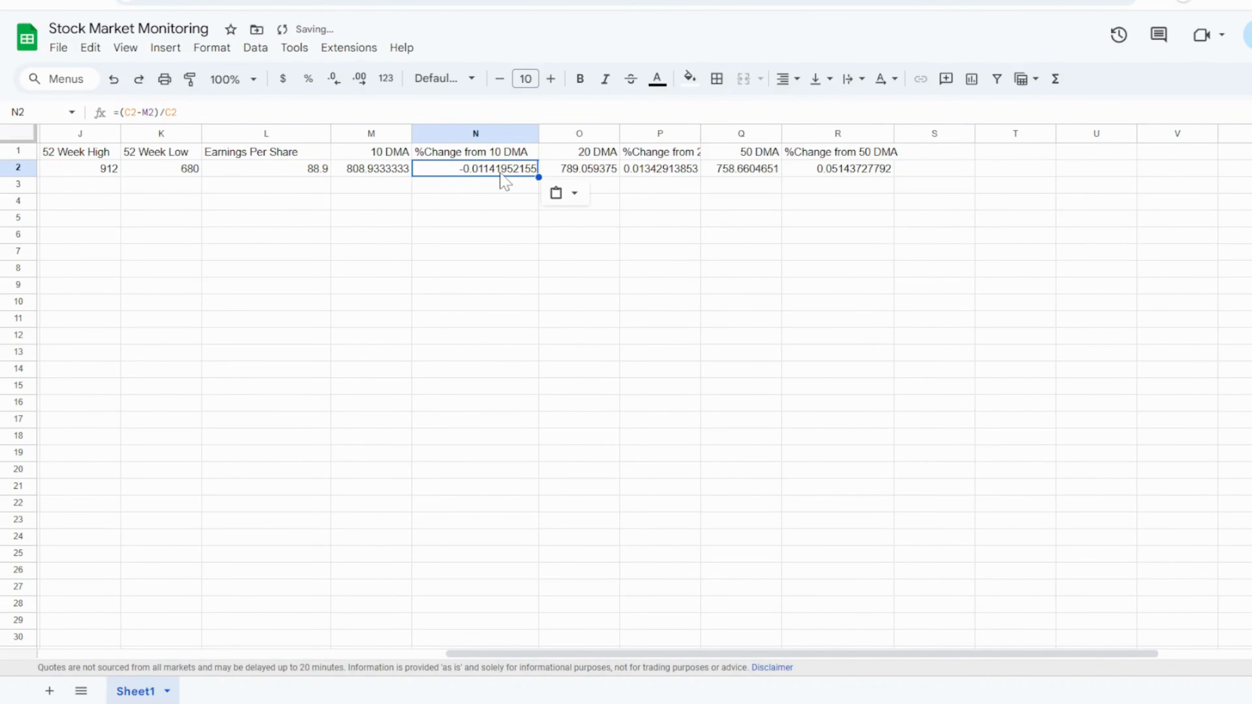
{"action": "key", "text": "ctrl+z"}
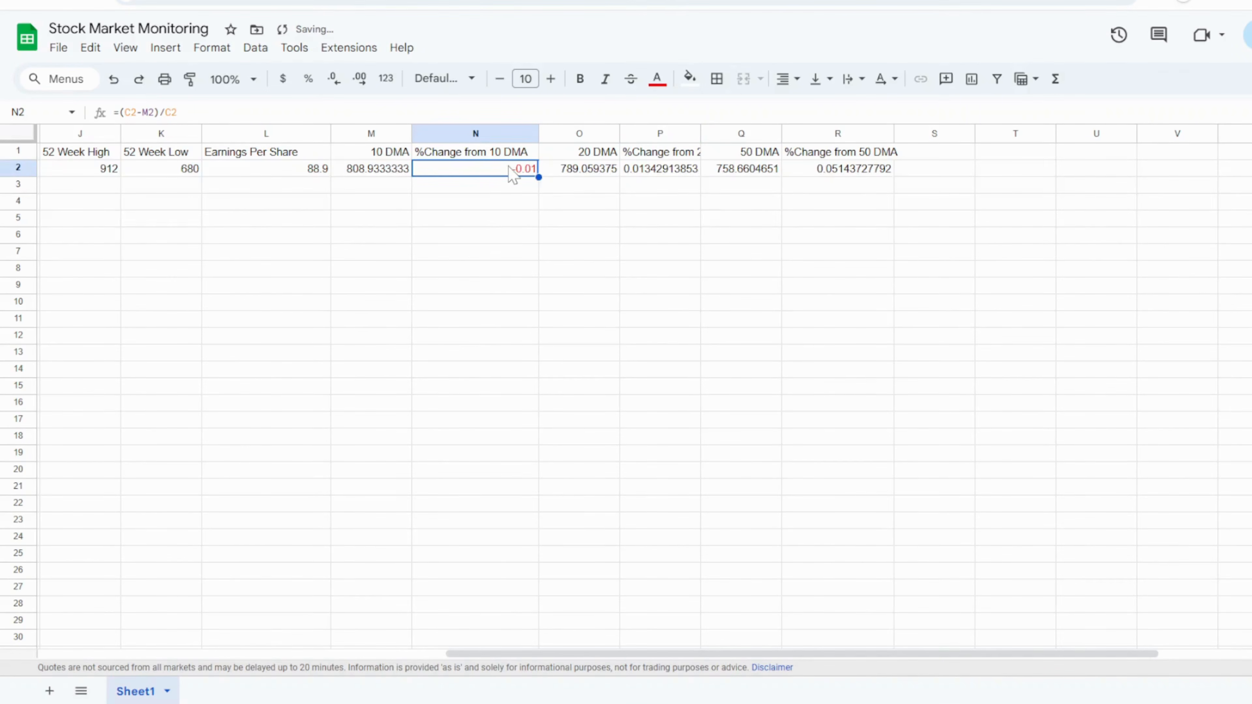
- Copy the green and red number format of N2 onto P2 and R2 with Paint format
{"action": "left_click", "coordinate": [190, 79]}
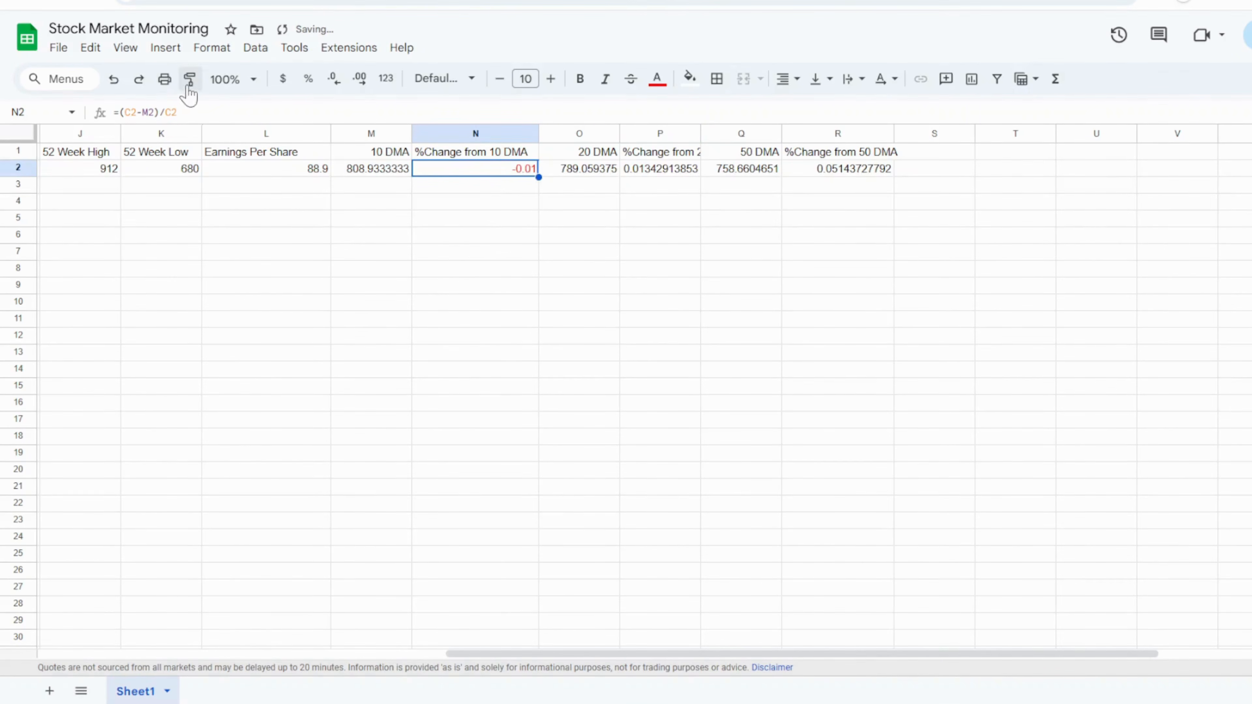
{"action": "left_click", "coordinate": [658, 171]}
{"action": "left_click", "coordinate": [191, 78]}
{"action": "left_click", "coordinate": [873, 170]}
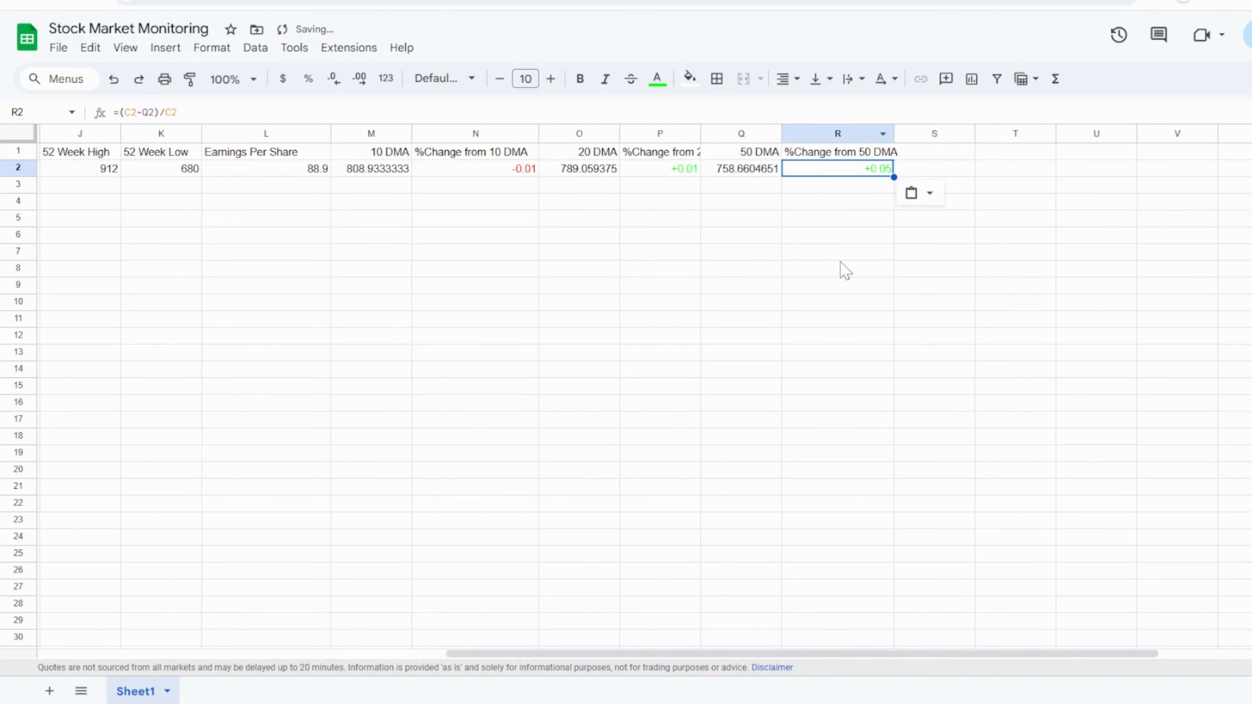
- Widen columns R and P so their percentage change headers fit inside the cells
{"action": "left_click", "coordinate": [845, 252]}
{"action": "left_click_drag", "start_coordinate": [894, 133], "coordinate": [927, 133]}
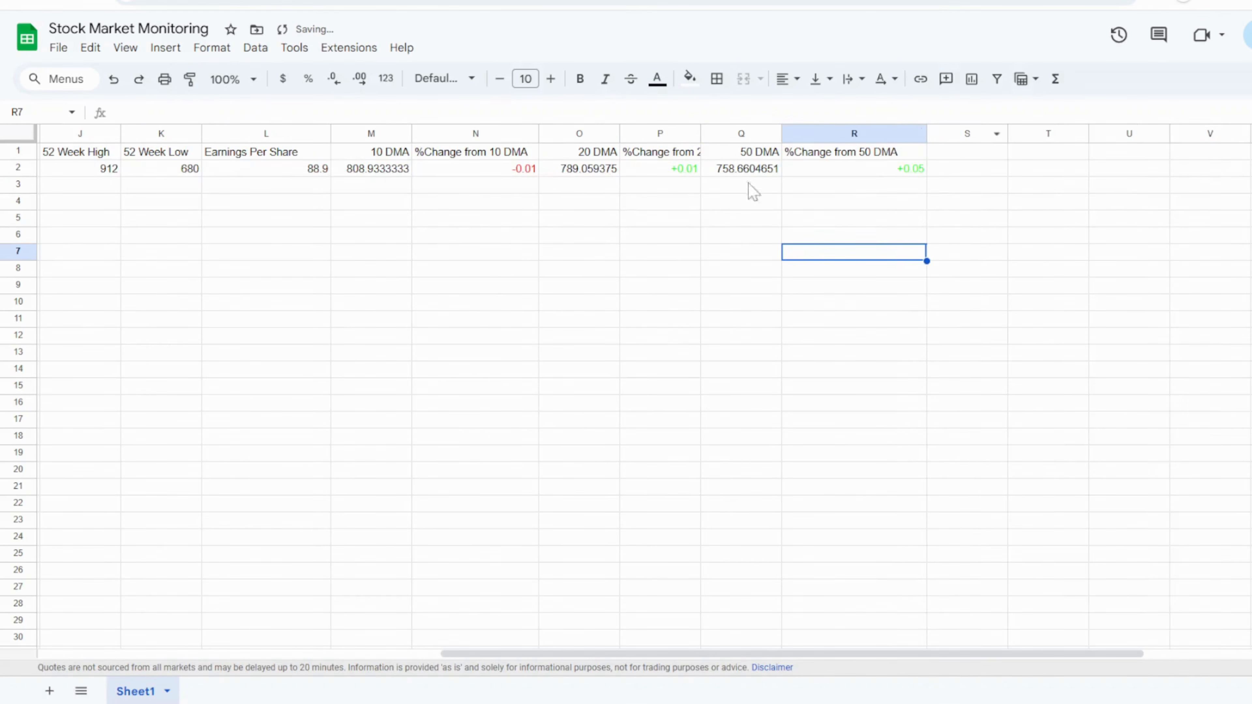
{"action": "left_click_drag", "start_coordinate": [701, 133], "coordinate": [740, 133]}
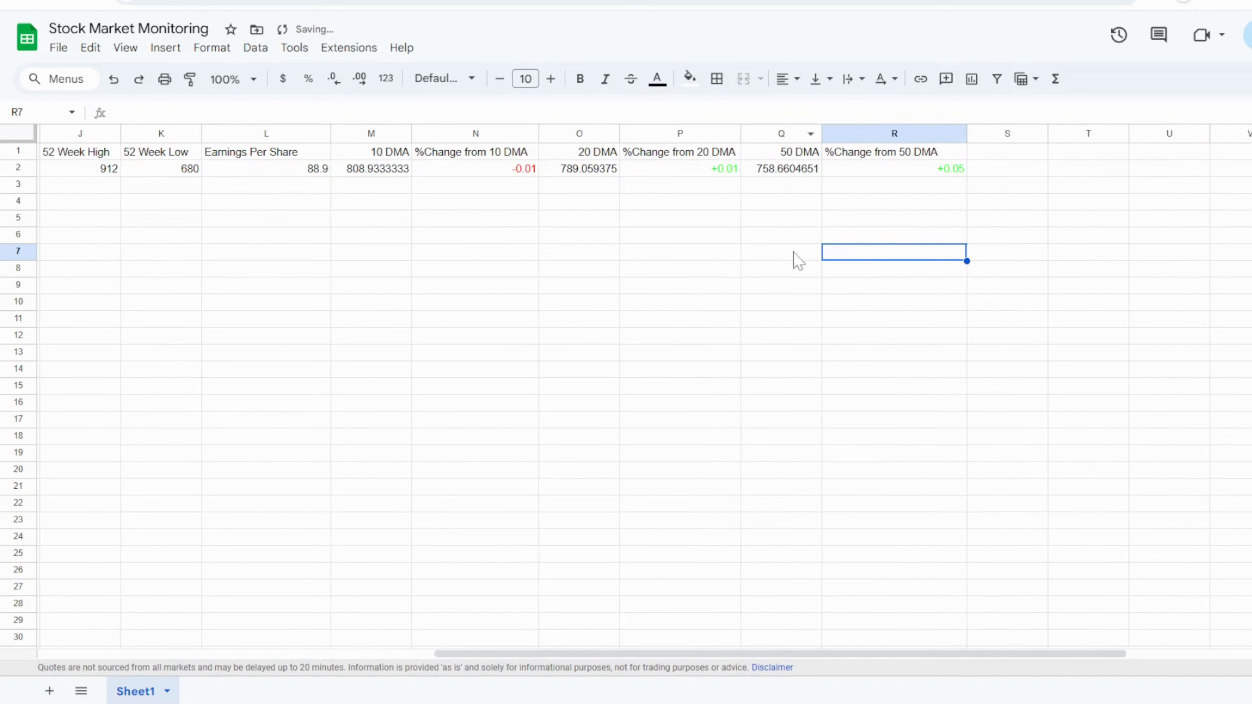
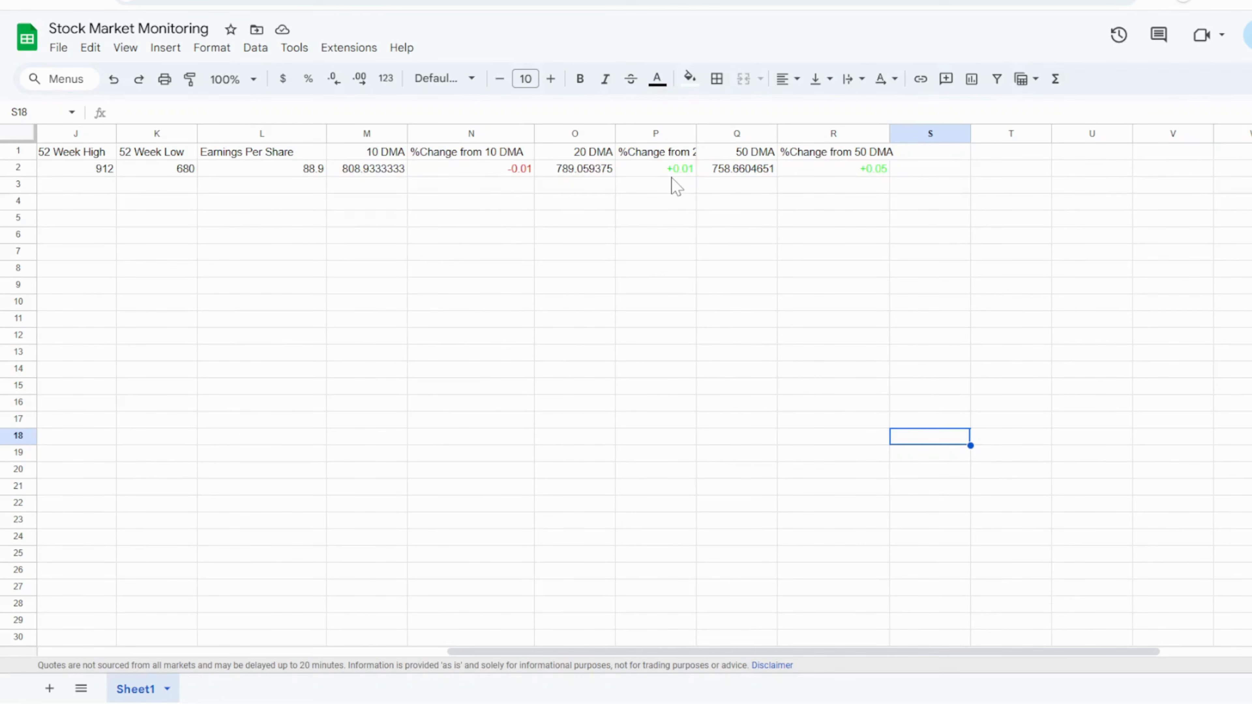
- Apply the Percent number format to the percentage change cells N2, P2 and R2
{"action": "left_click", "coordinate": [506, 170]}
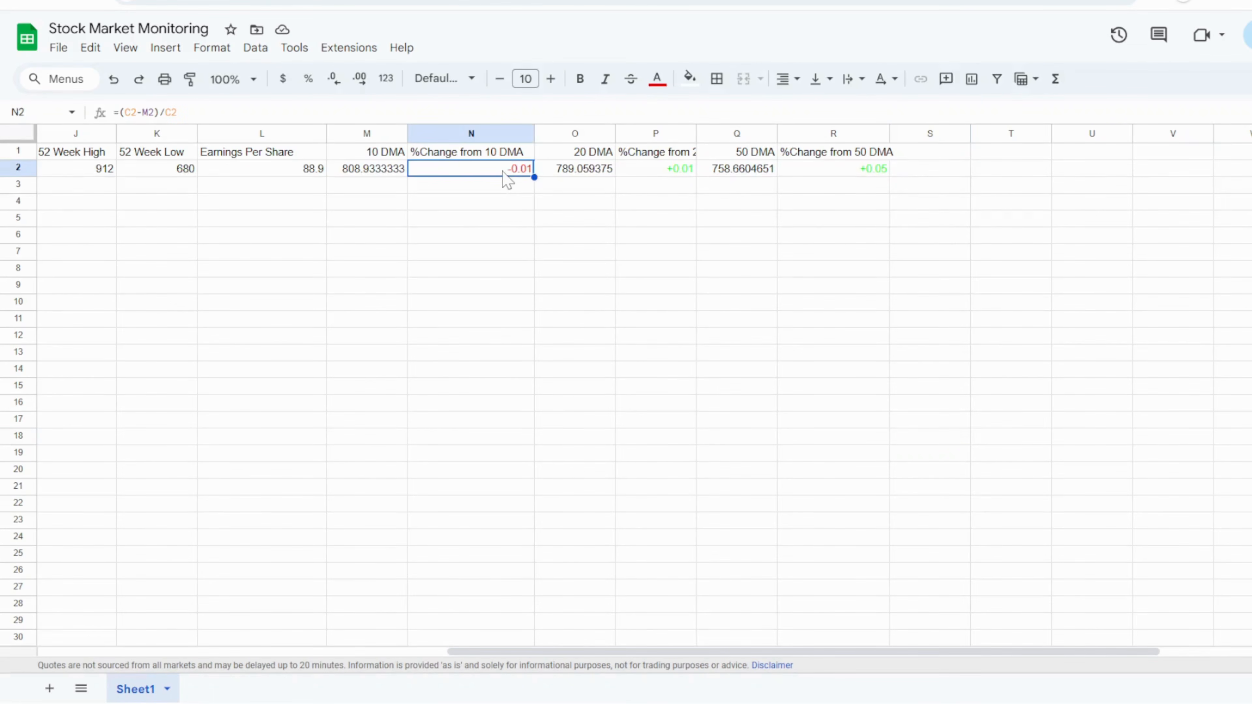
{"action": "left_click", "coordinate": [219, 51]}
{"action": "mouse_move", "coordinate": [433, 131]}
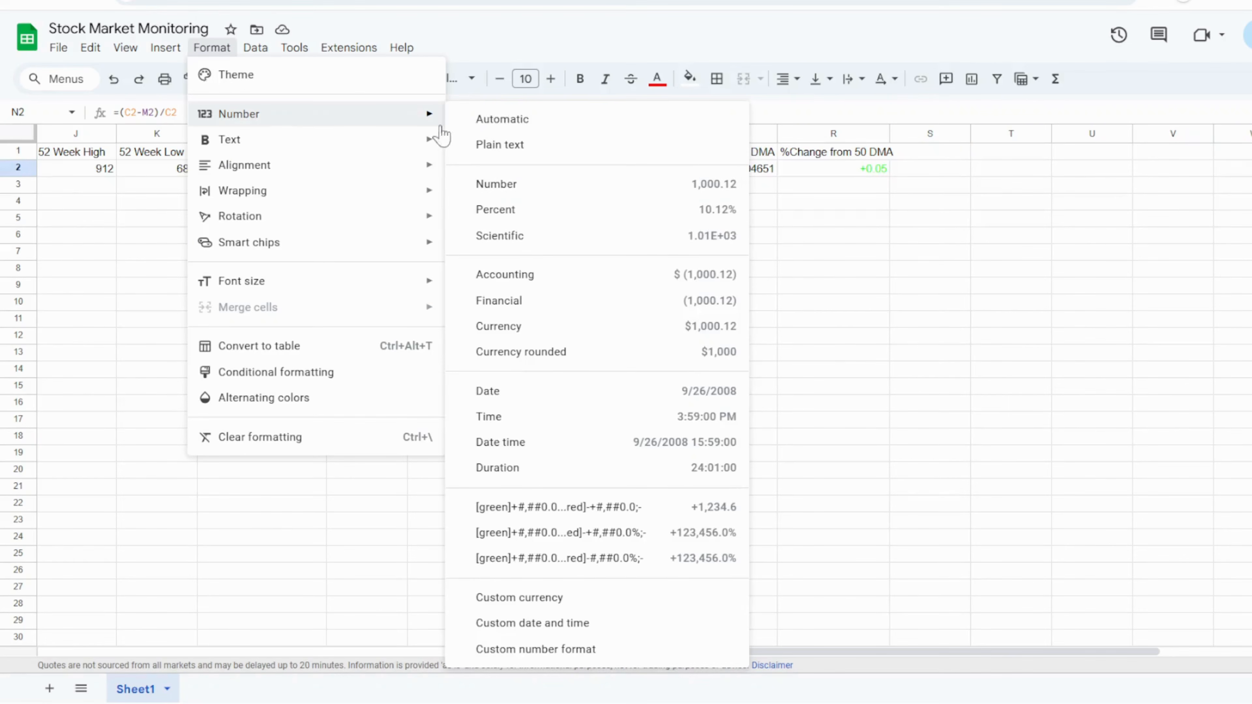
{"action": "left_click", "coordinate": [516, 212]}
{"action": "left_click", "coordinate": [669, 173]}
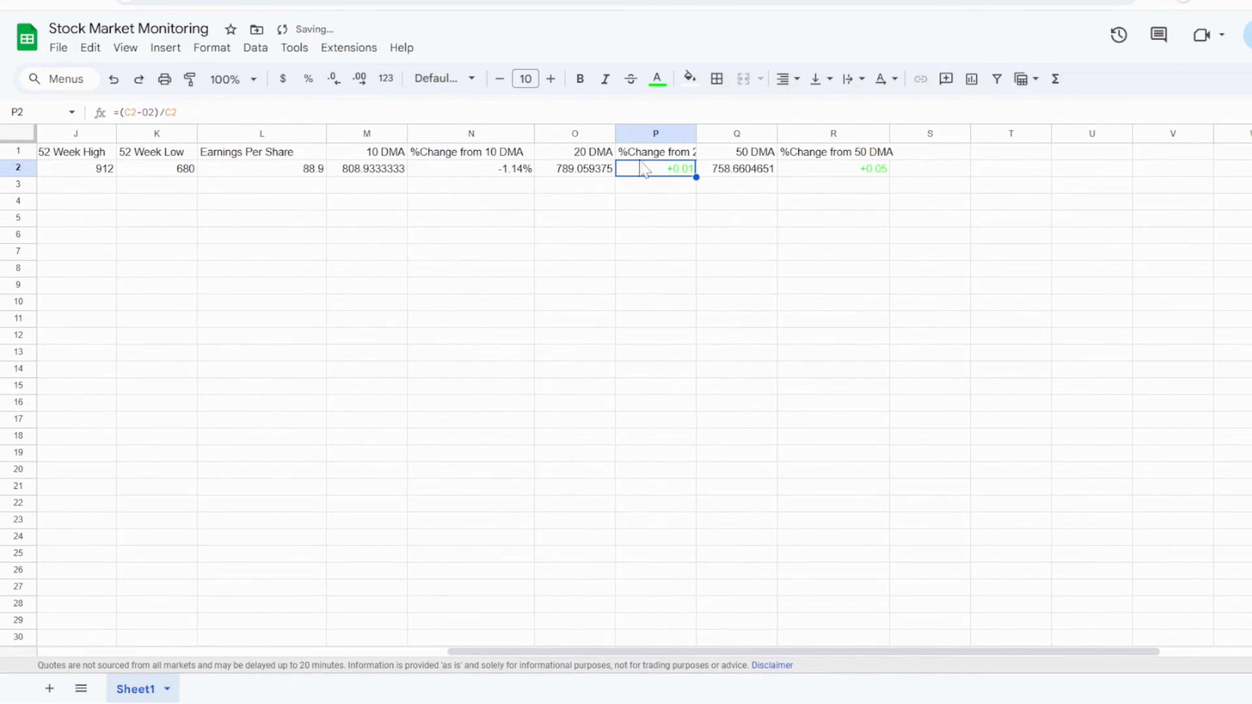
{"action": "left_click", "coordinate": [212, 49]}
{"action": "mouse_move", "coordinate": [285, 120]}
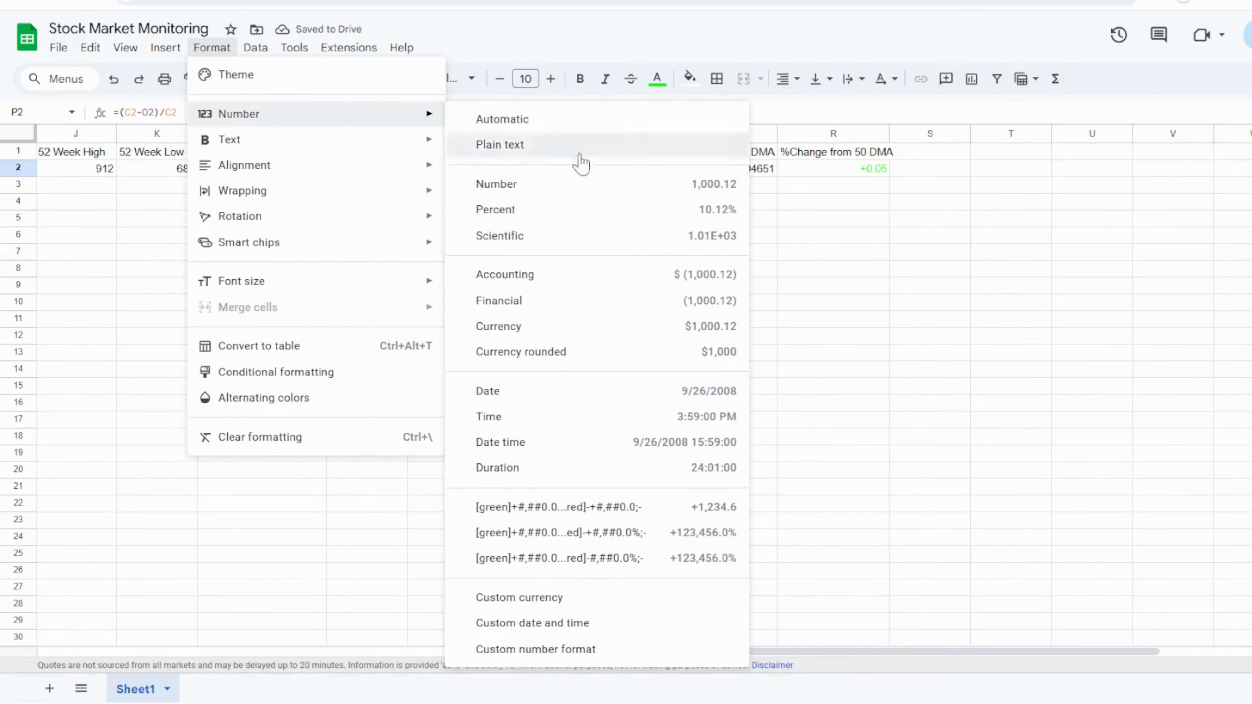
{"action": "left_click", "coordinate": [572, 212]}
{"action": "left_click", "coordinate": [878, 175]}
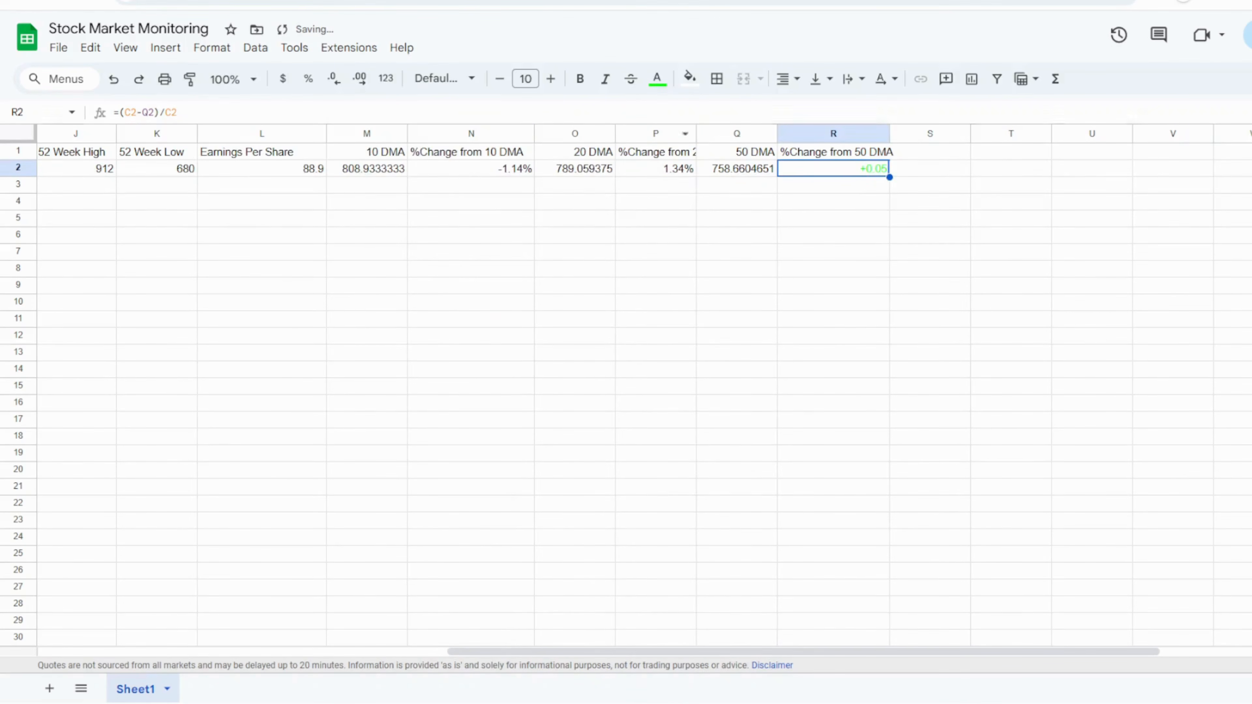
{"action": "left_click", "coordinate": [212, 47]}
{"action": "mouse_move", "coordinate": [270, 120]}
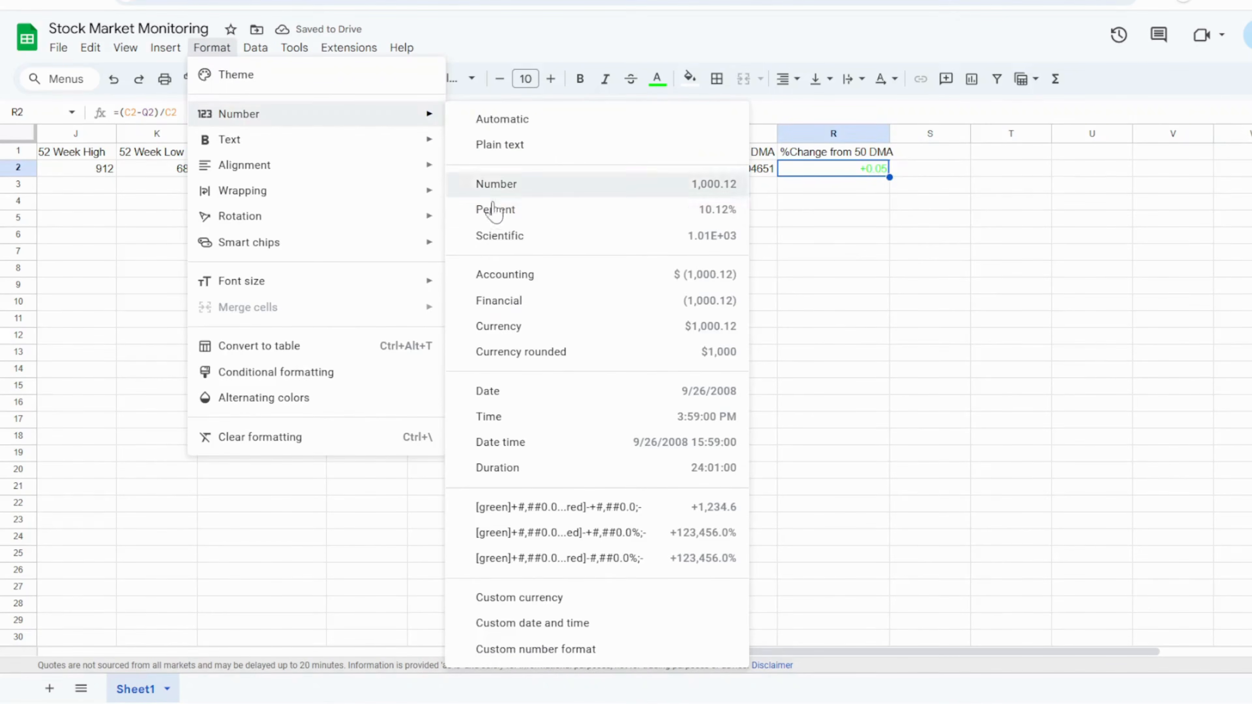
{"action": "left_click", "coordinate": [498, 211]}
{"action": "left_click", "coordinate": [515, 251]}
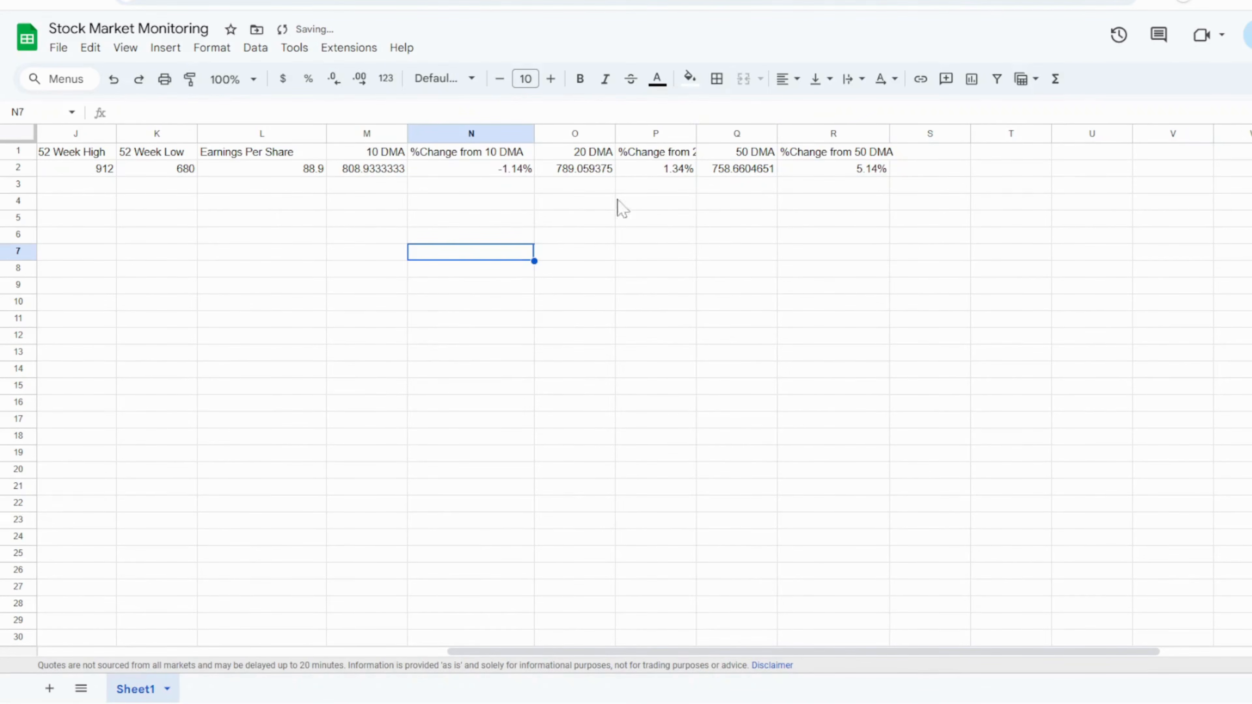
- Apply the custom number format [color50]+0.00%;[red]-0.00%;- to the 10 DMA percentage change in N2
{"action": "left_click", "coordinate": [499, 170]}
{"action": "left_click", "coordinate": [203, 50]}
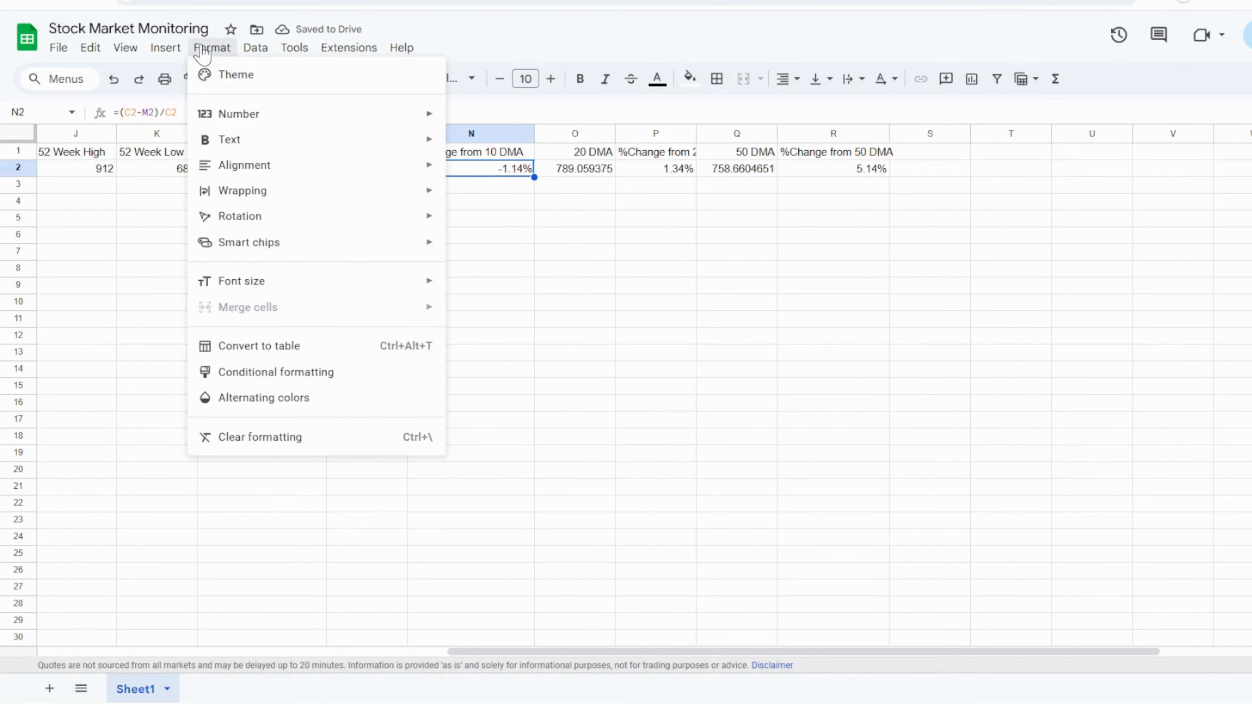
{"action": "mouse_move", "coordinate": [274, 118]}
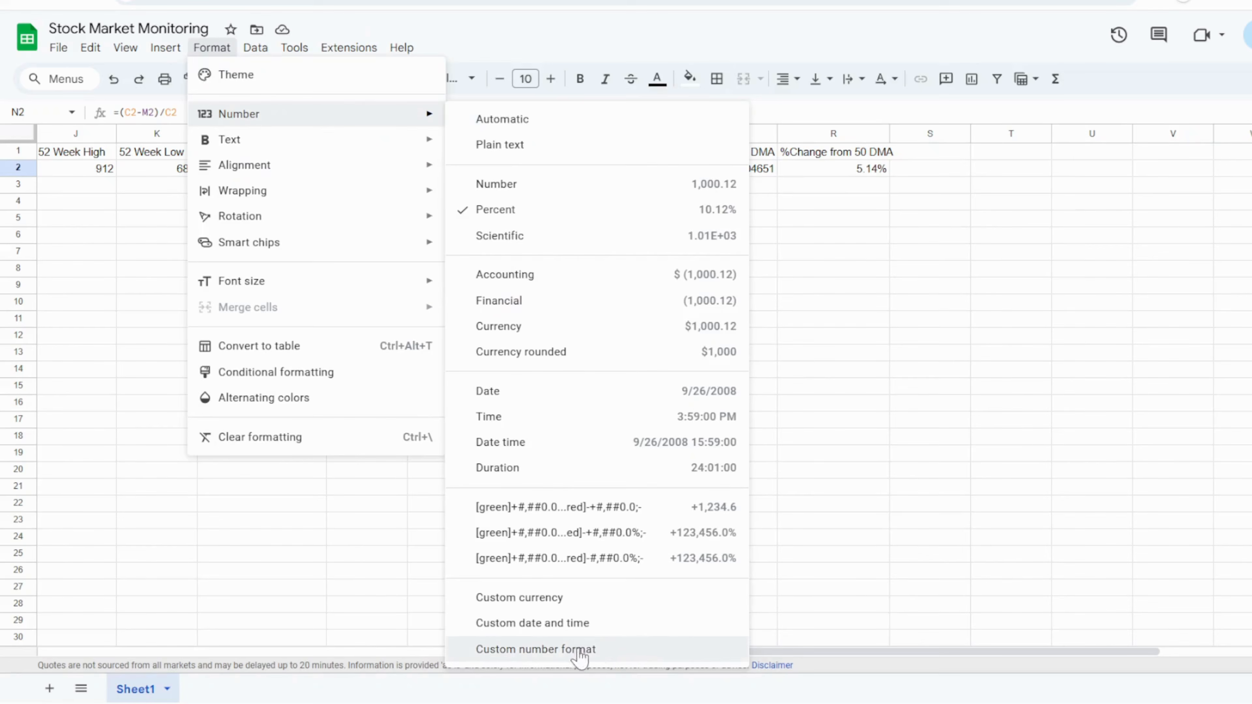
{"action": "left_click", "coordinate": [576, 652]}
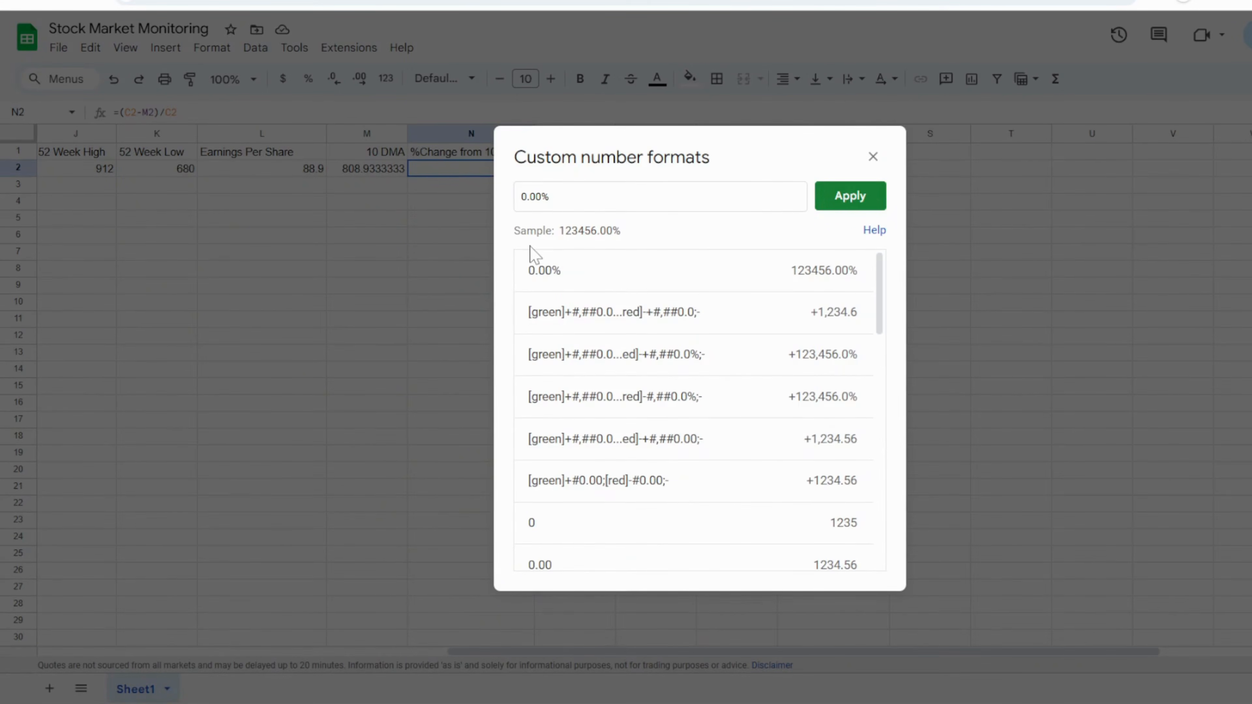
{"action": "type", "text": "["}
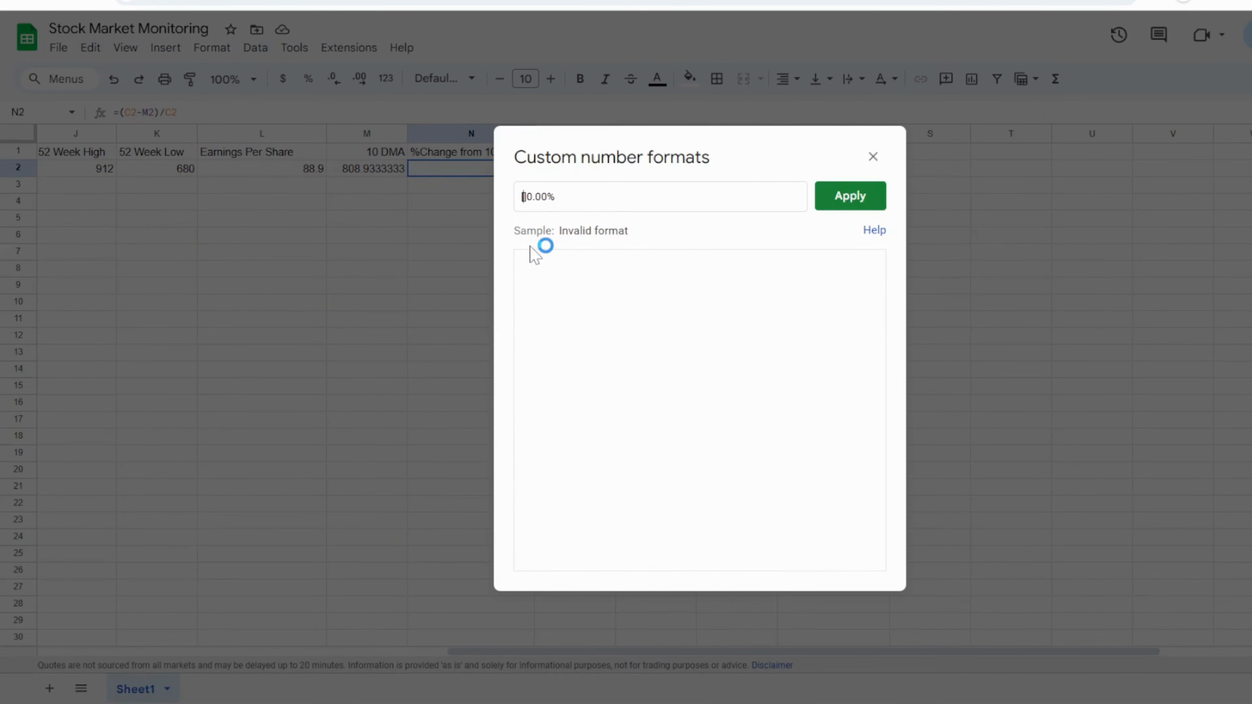
{"action": "type", "text": "color50"}
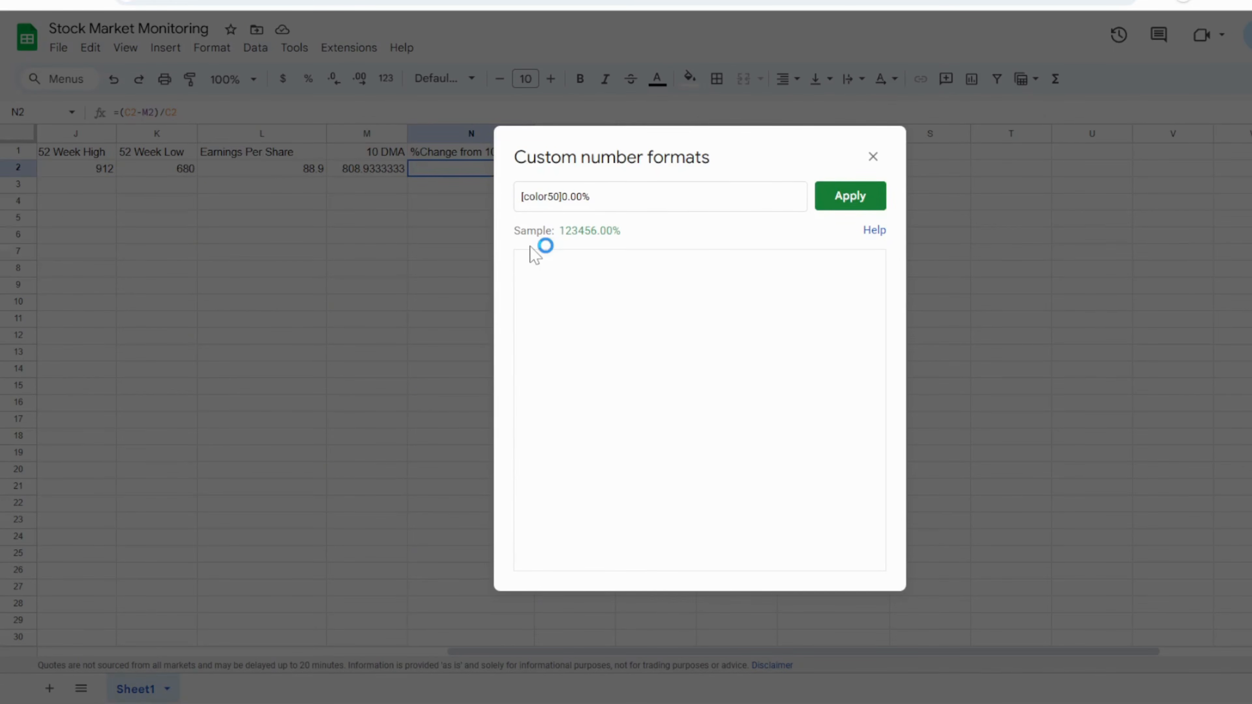
{"action": "type", "text": "]+0.00%;[red]-"}
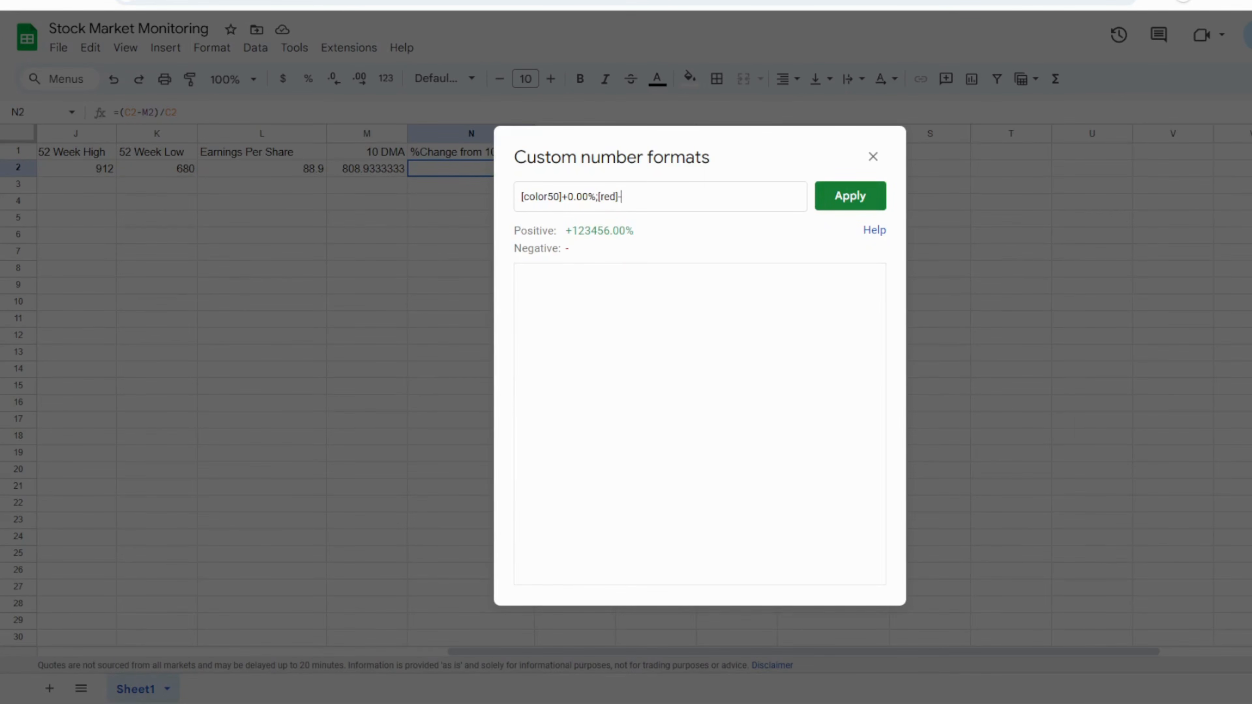
{"action": "type", "text": "0.00%;-"}
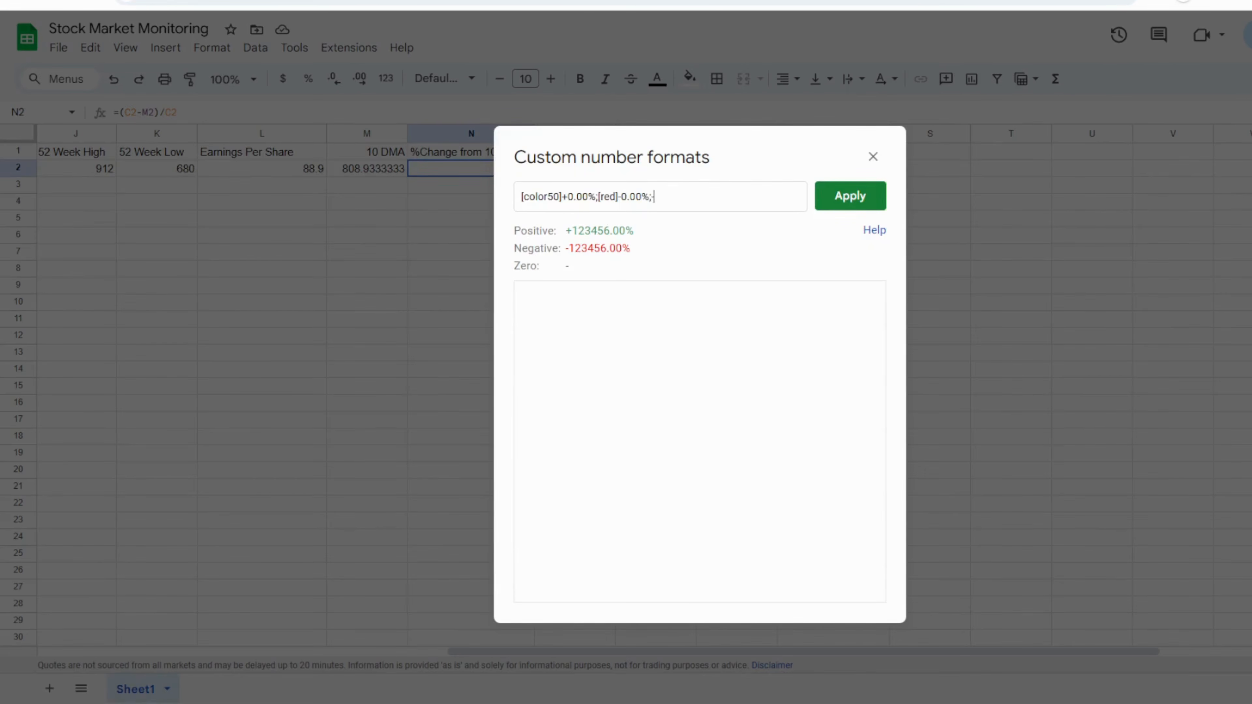
{"action": "left_click", "coordinate": [858, 196]}
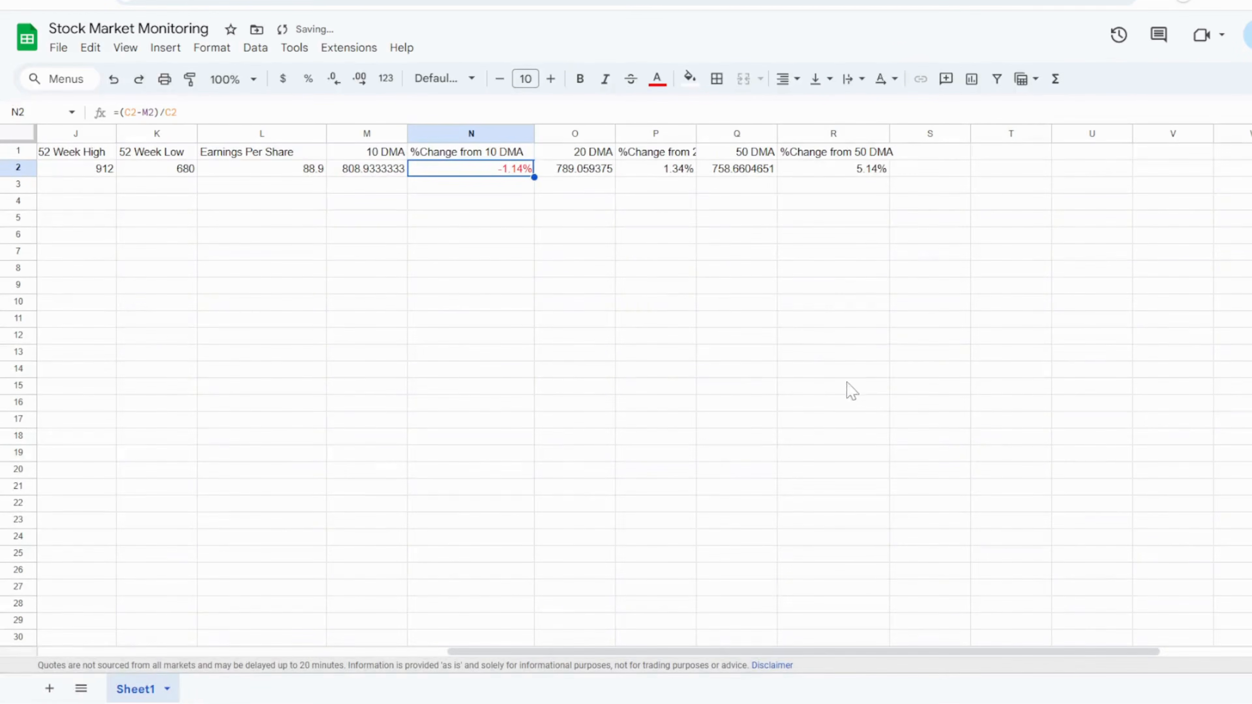
- Copy the colour-coded percentage format of N2 onto the 20 DMA and 50 DMA change cells P2 and R2 with Paint format
{"action": "left_click", "coordinate": [190, 79]}
{"action": "left_click", "coordinate": [668, 170]}
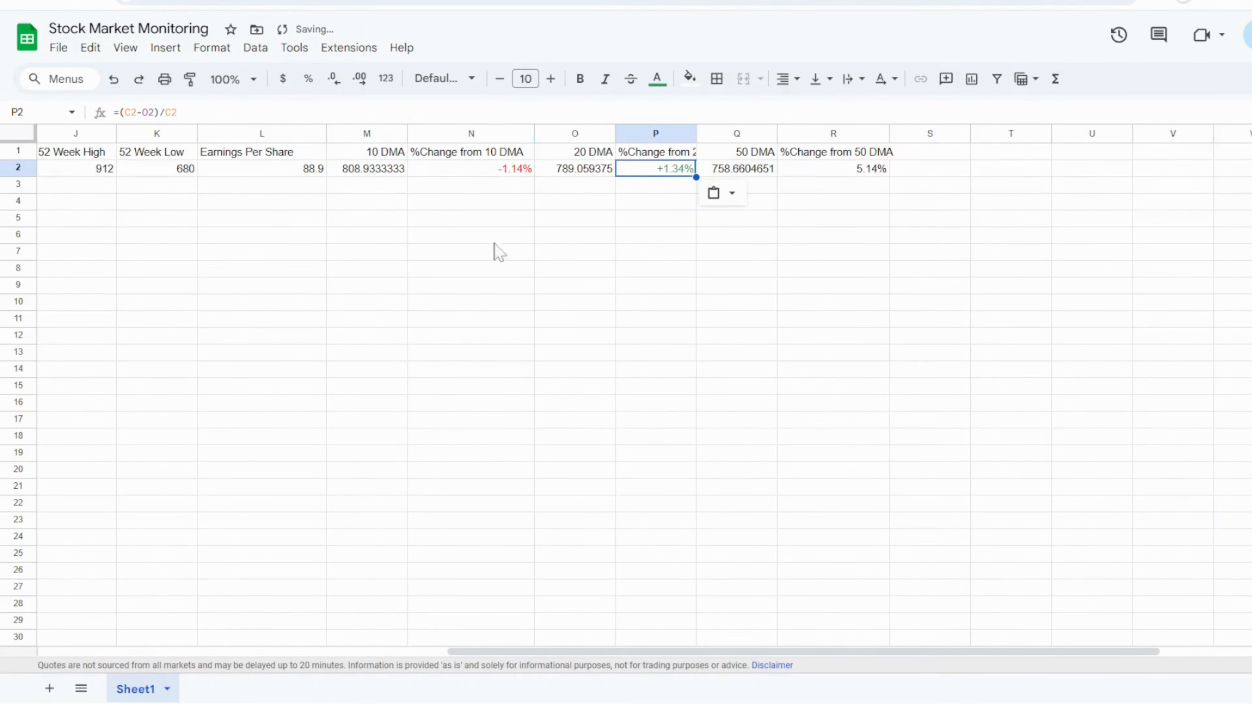
{"action": "left_click", "coordinate": [190, 79]}
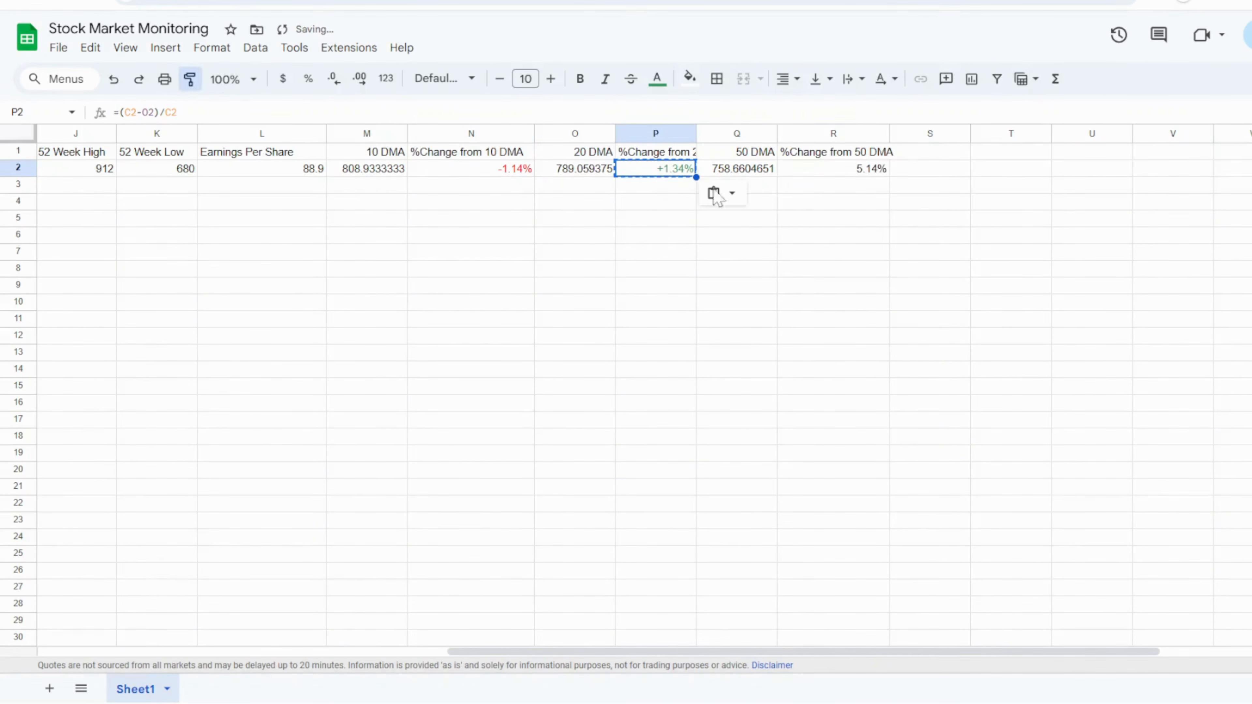
{"action": "left_click", "coordinate": [866, 171]}
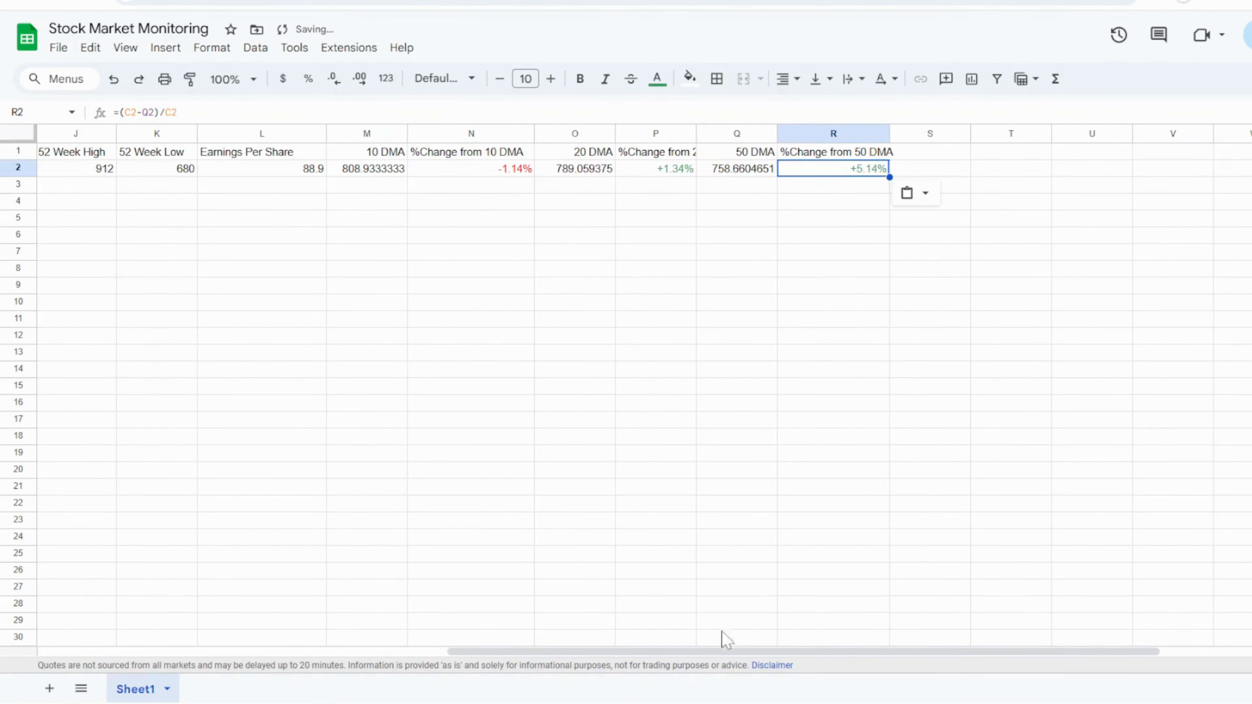
- Change the custom number format of the Change value in D2 to [color50]+#0.00;[red]-#0.00;-
{"action": "left_click_drag", "start_coordinate": [722, 656], "coordinate": [276, 655]}
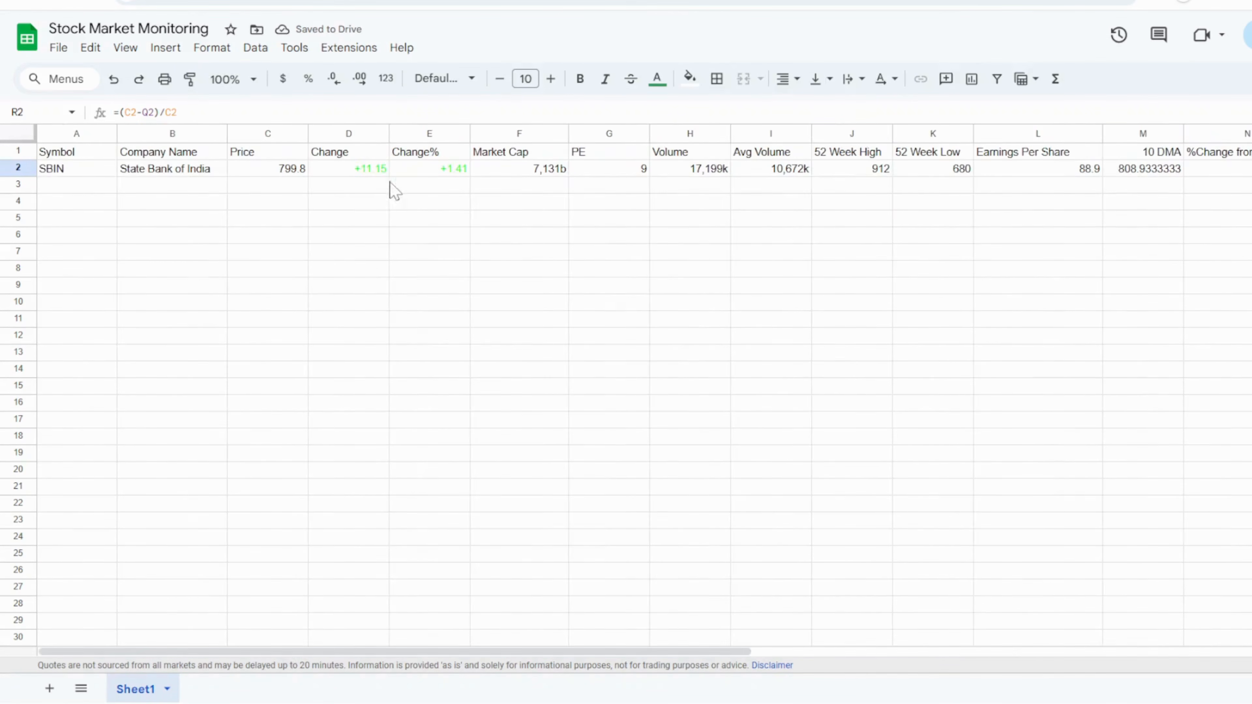
{"action": "left_click", "coordinate": [383, 170]}
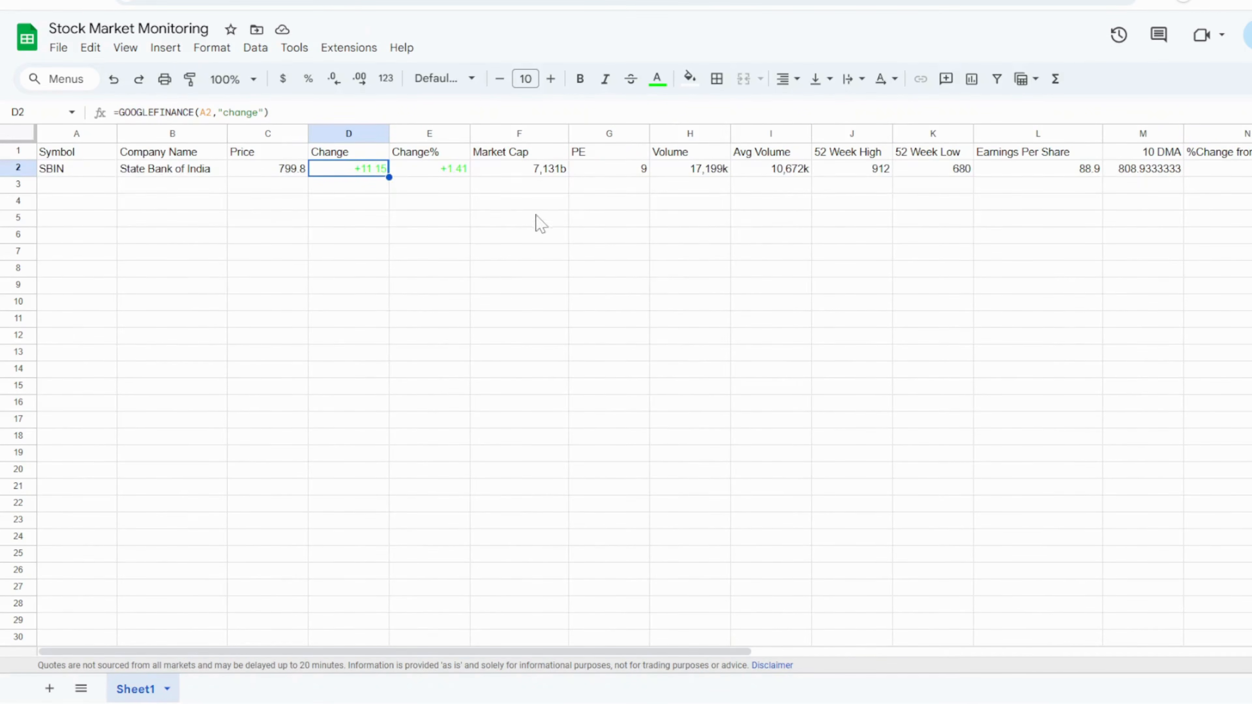
{"action": "left_click", "coordinate": [202, 55]}
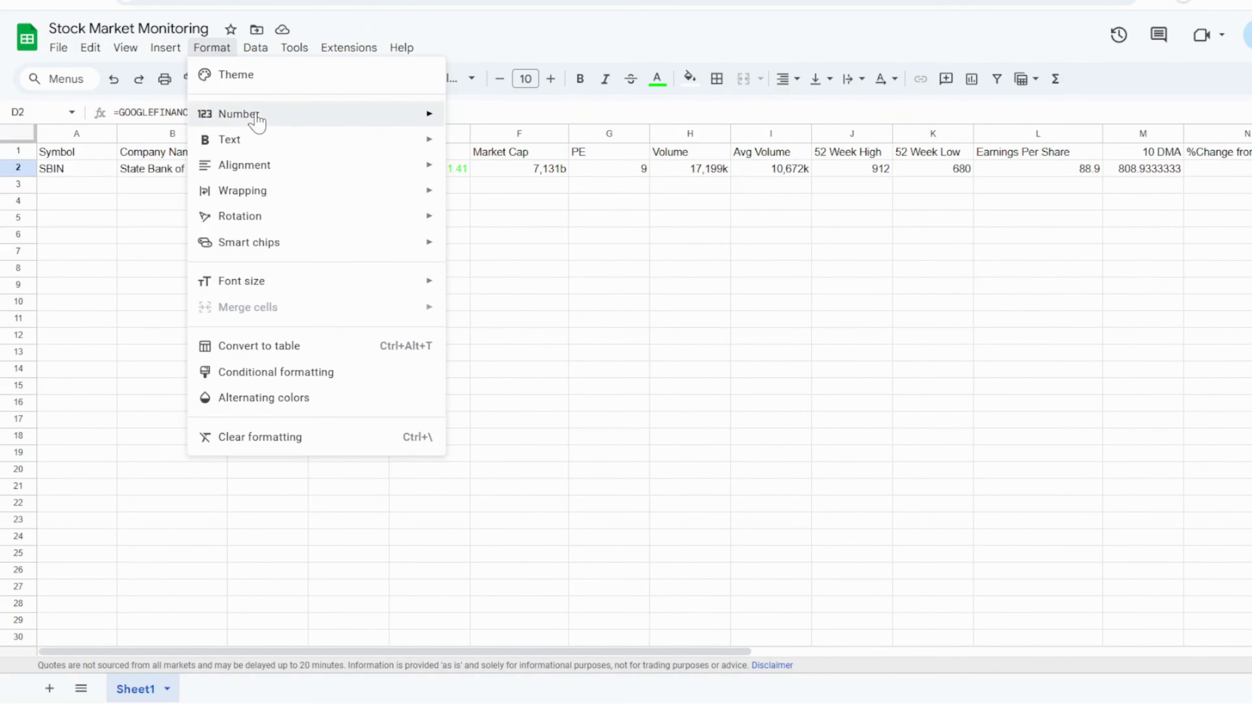
{"action": "mouse_move", "coordinate": [258, 118]}
{"action": "left_click", "coordinate": [538, 652]}
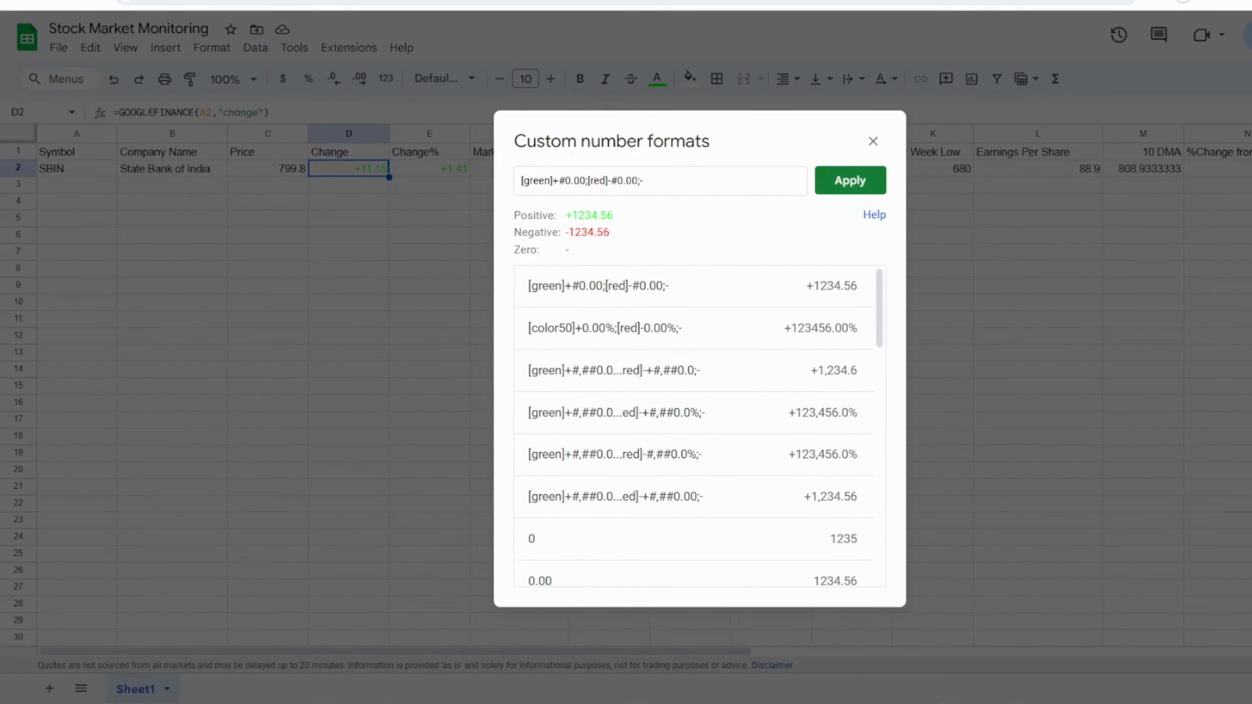
{"action": "left_click_drag", "start_coordinate": [550, 180], "coordinate": [523, 180]}
{"action": "type", "text": "color50"}
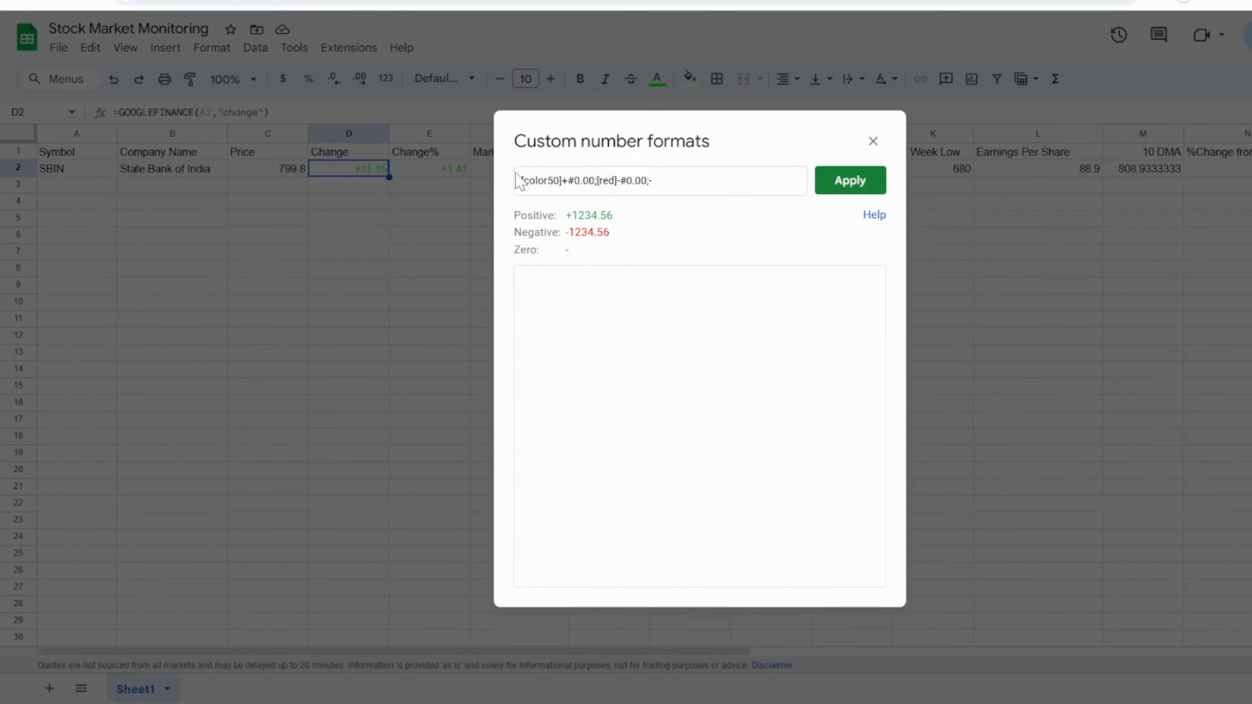
{"action": "key", "text": "Return"}
- Set the Change% value in E2 to the custom number format [color50]+#0.00;[red]-#0.00;-
{"action": "left_click", "coordinate": [462, 169]}
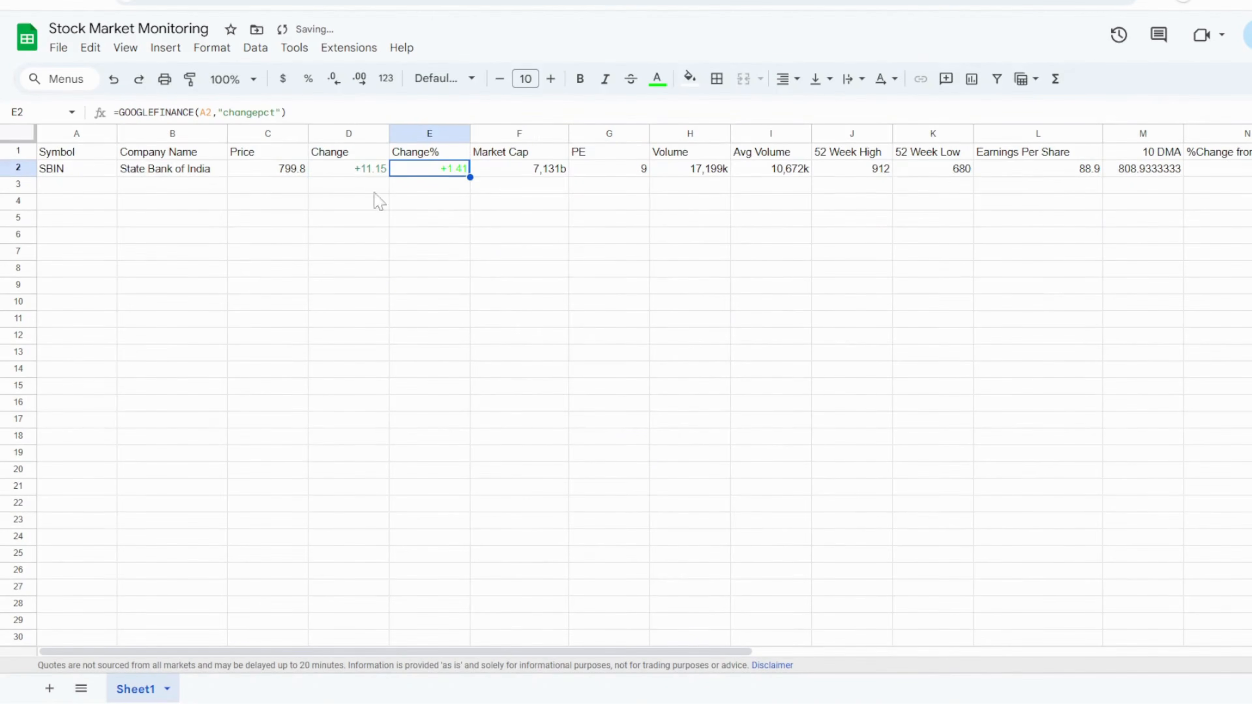
{"action": "left_click", "coordinate": [215, 50]}
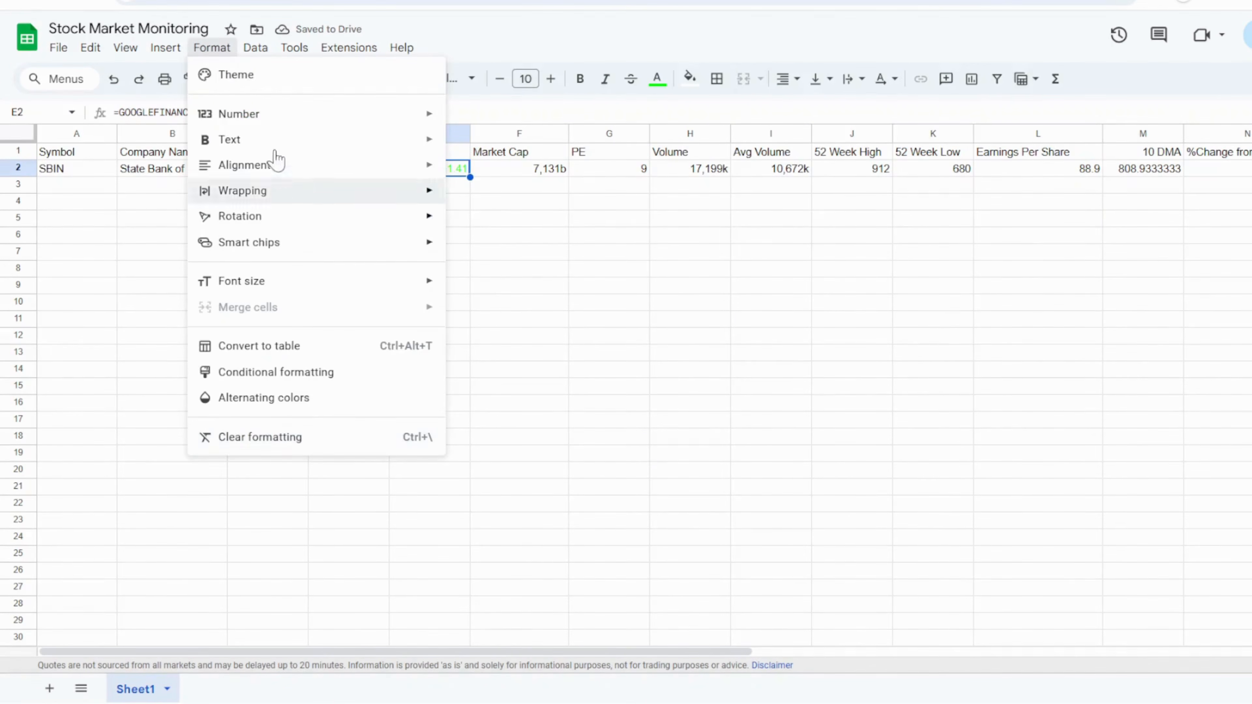
{"action": "mouse_move", "coordinate": [260, 119]}
{"action": "left_click", "coordinate": [535, 649]}
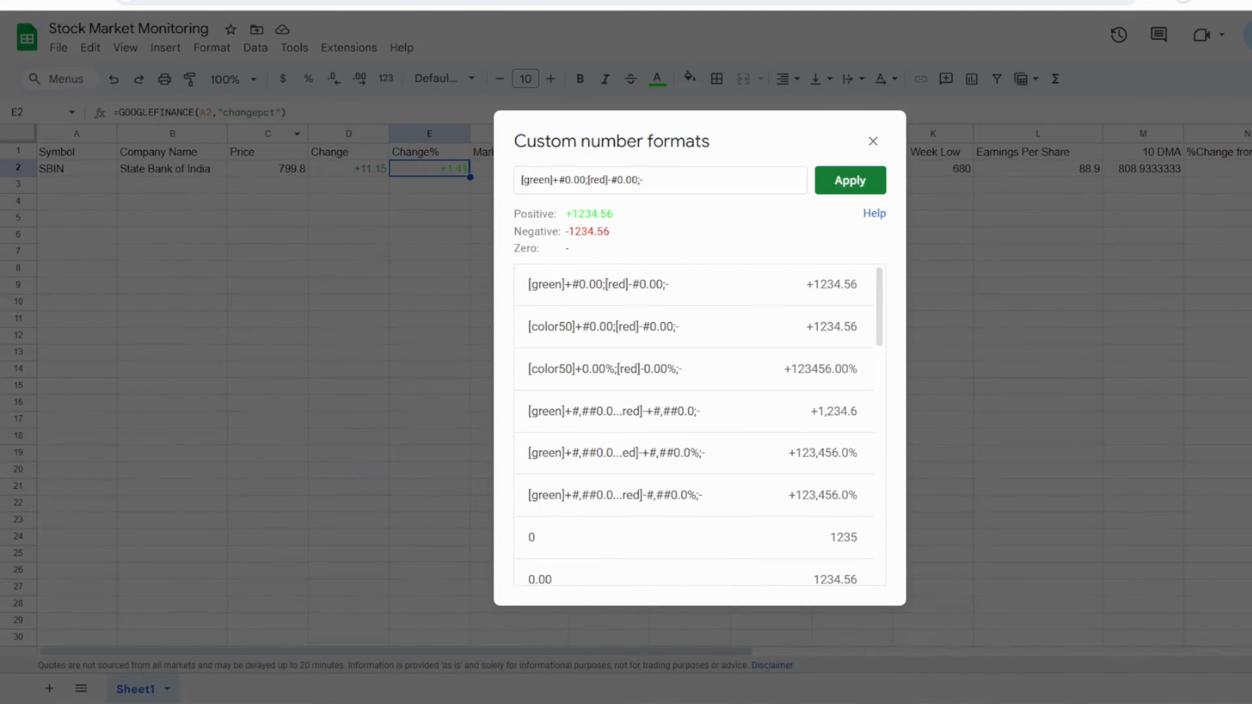
{"action": "key", "text": "BackSpace"}
{"action": "key", "text": "BackSpace"}
{"action": "key", "text": "BackSpace"}
{"action": "key", "text": "BackSpace"}
{"action": "key", "text": "BackSpace"}
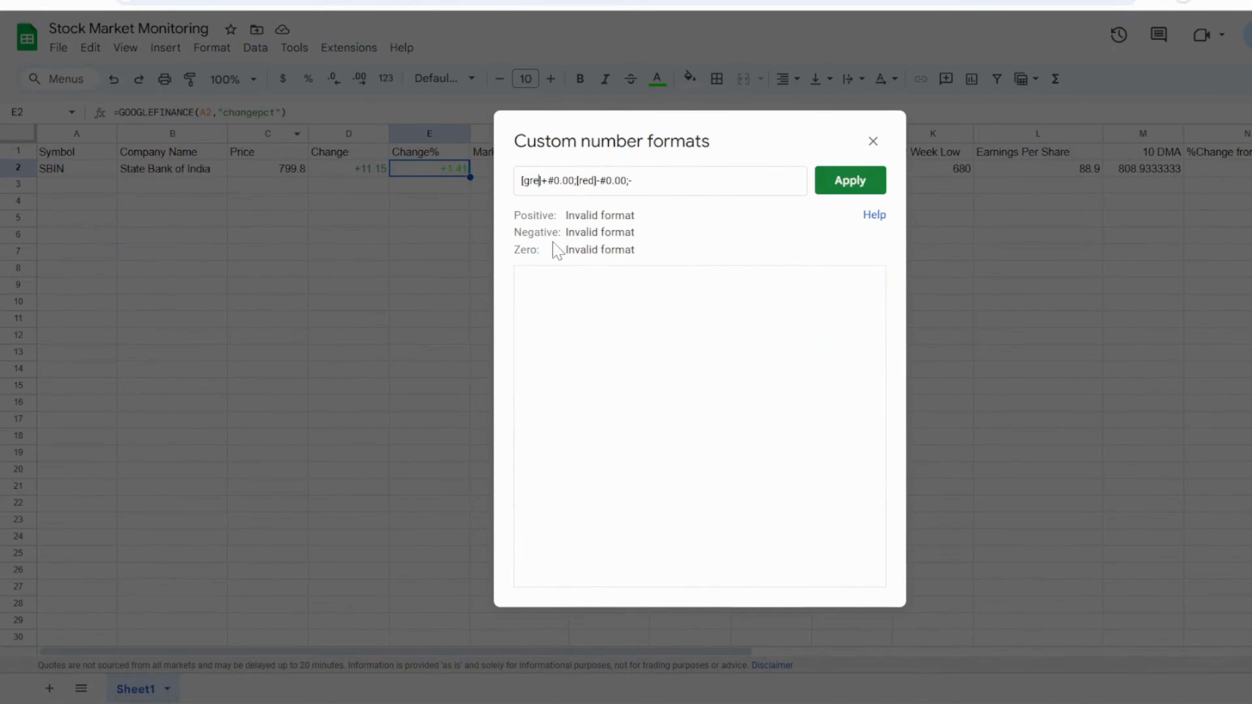
{"action": "type", "text": "color50"}
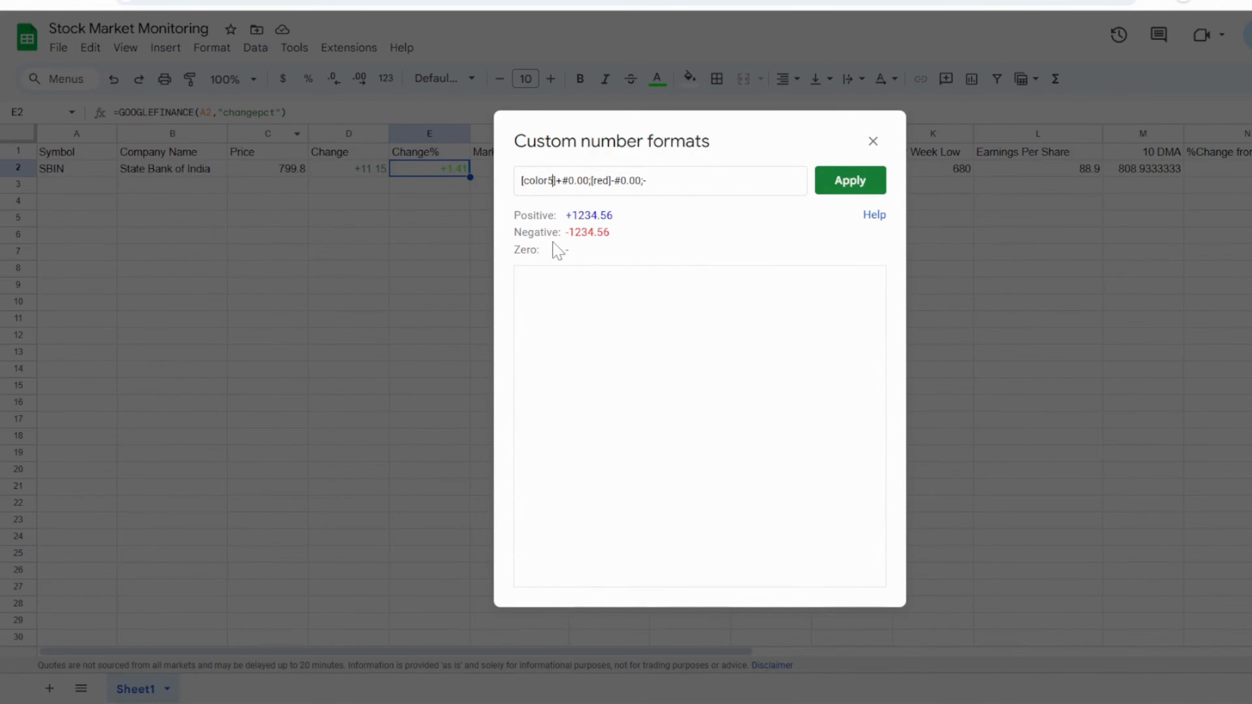
{"action": "left_click", "coordinate": [832, 191]}
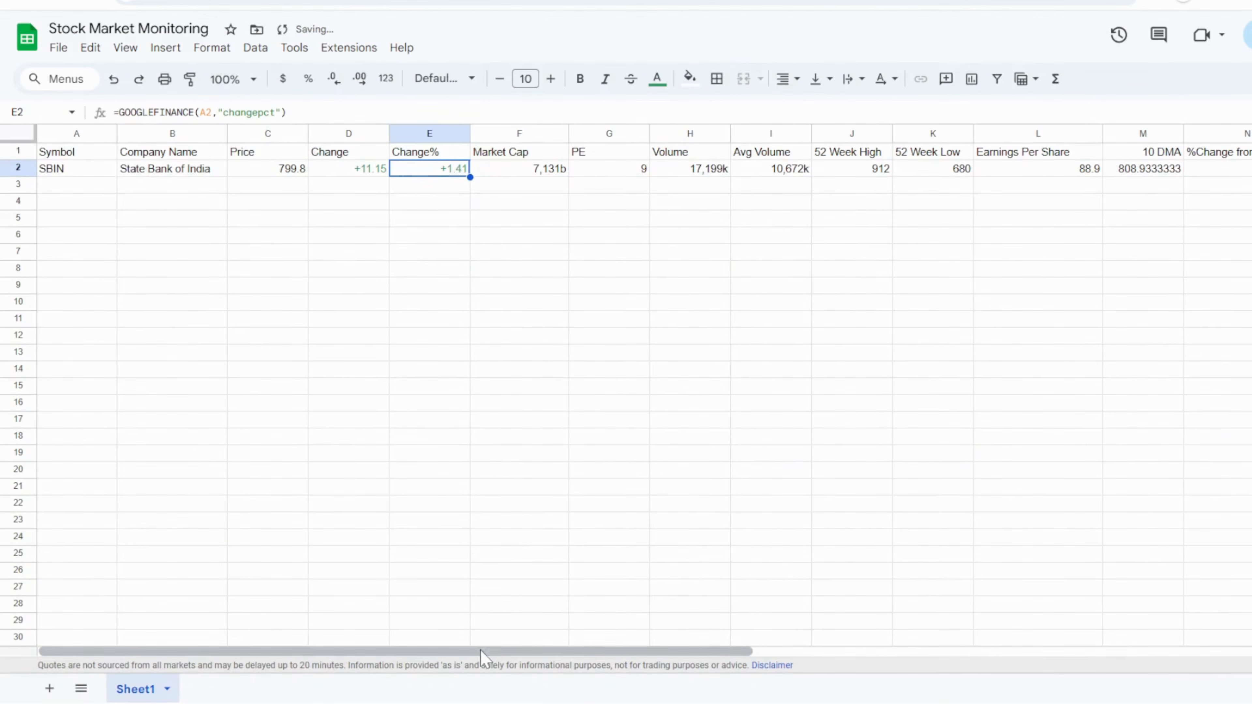
- Copy the RELIANCE symbol from the NSE NIFTY 50 list and paste it into A3 of the stock sheet
{"action": "left_click_drag", "start_coordinate": [482, 646], "coordinate": [377, 699]}
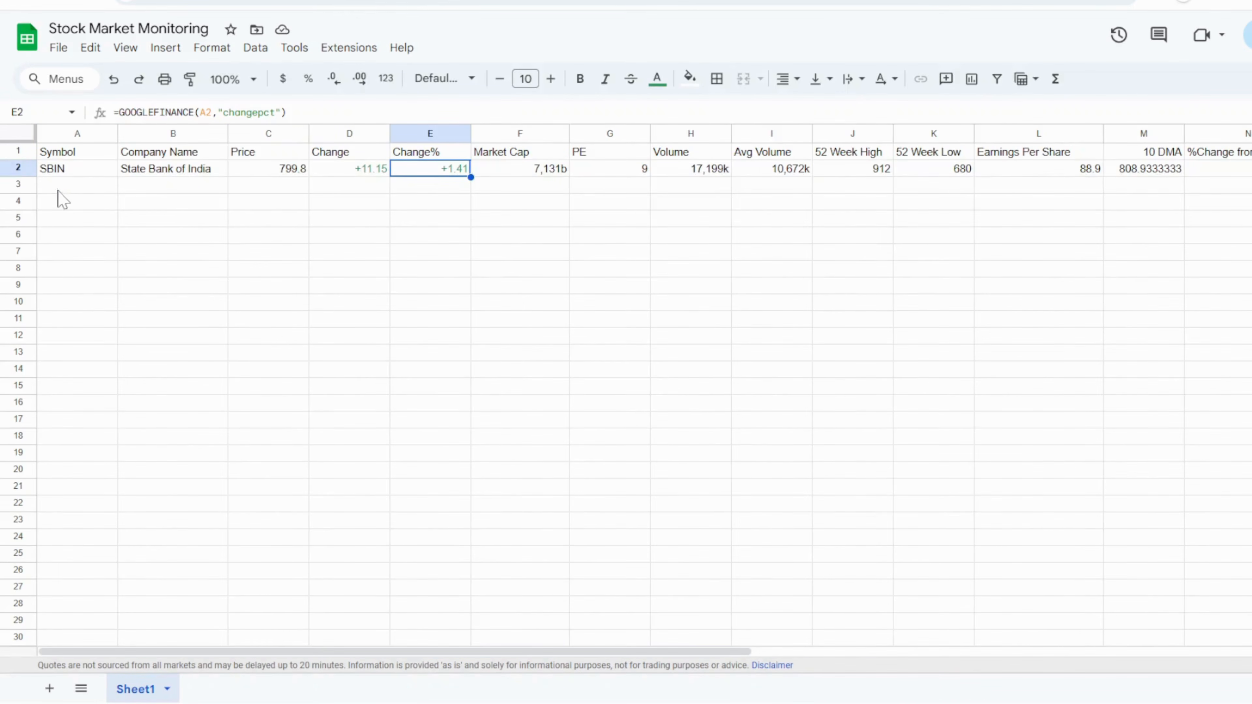
{"action": "left_click", "coordinate": [409, 1]}
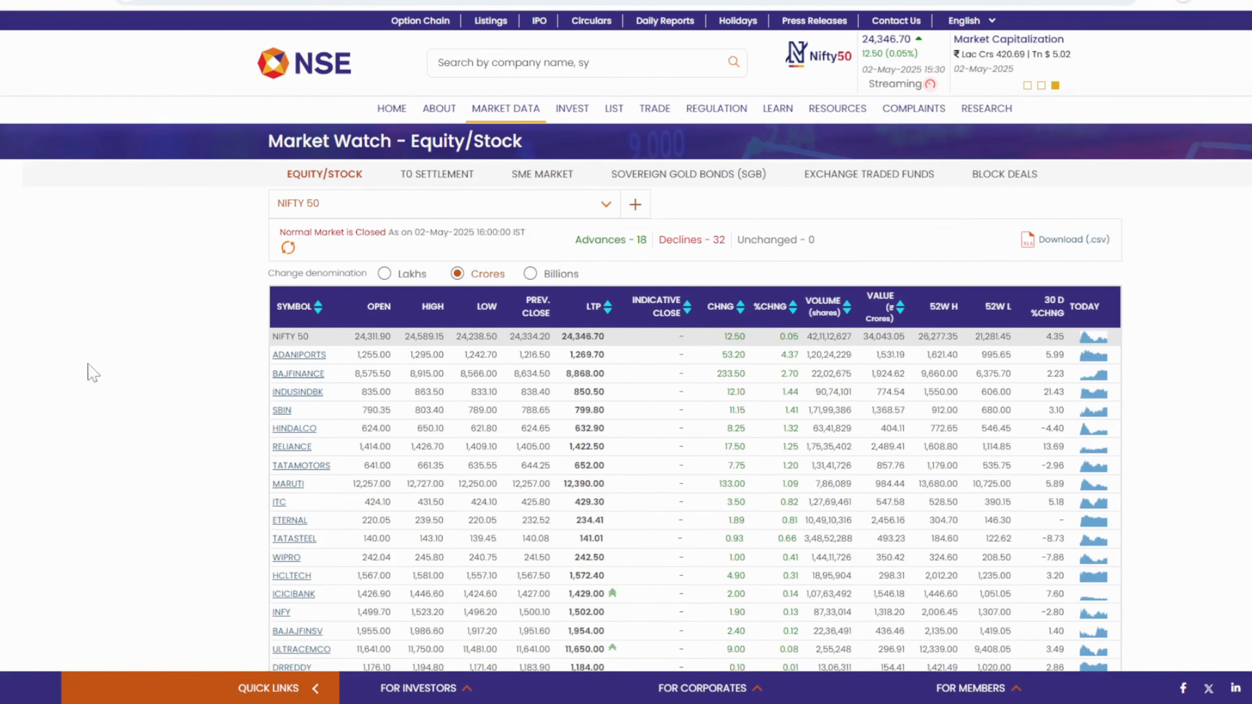
{"action": "scroll", "coordinate": [117, 355], "scroll_direction": "down", "scroll_amount": 1}
{"action": "left_click_drag", "start_coordinate": [320, 375], "coordinate": [274, 380]}
{"action": "key", "text": "ctrl+c"}
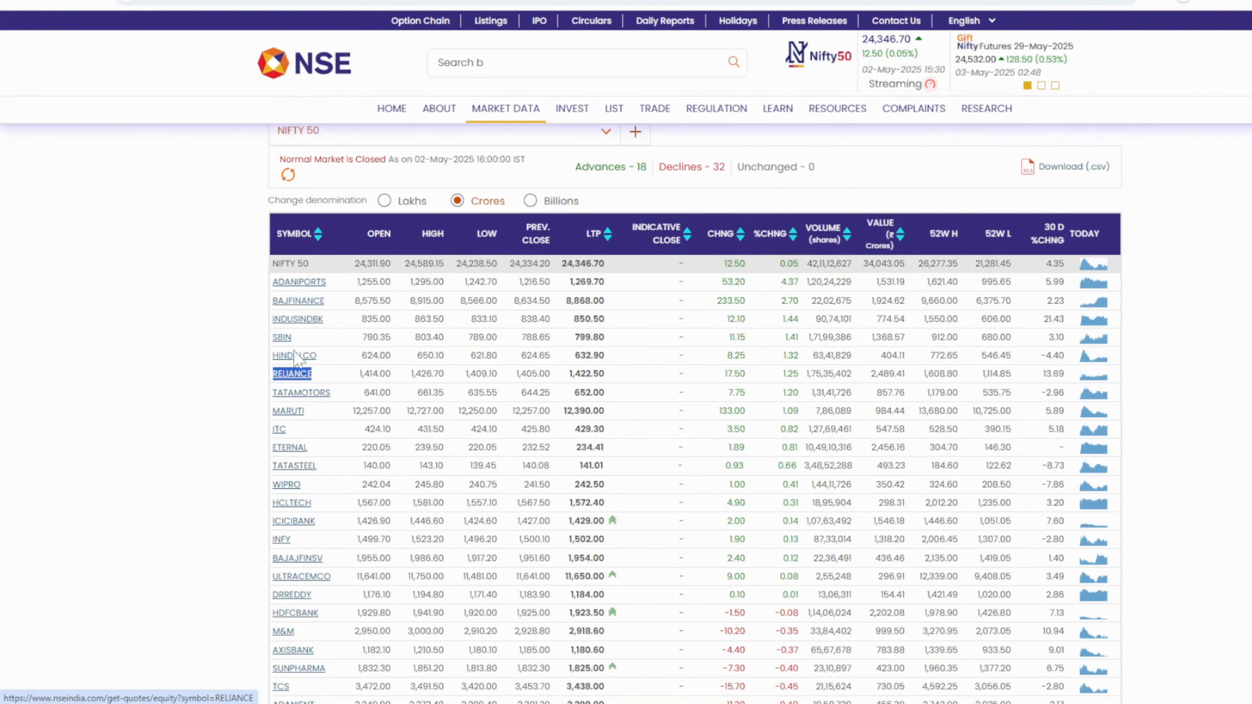
{"action": "left_click", "coordinate": [300, 2]}
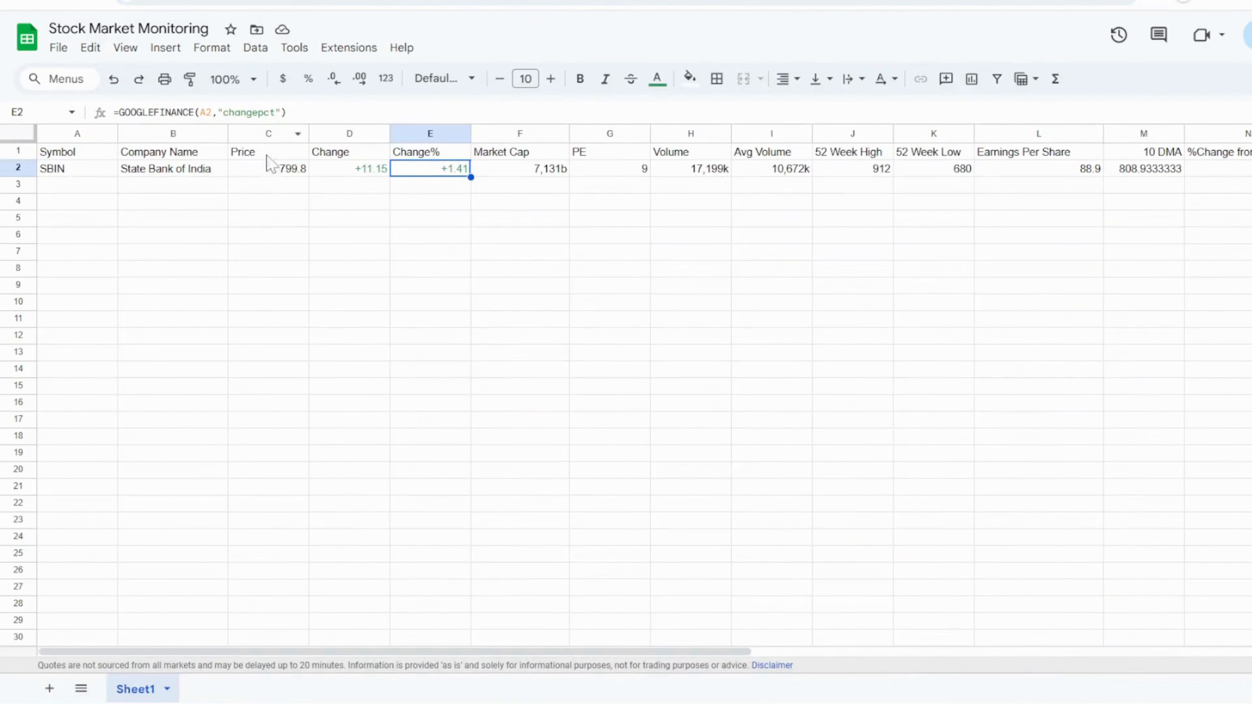
{"action": "left_click", "coordinate": [79, 183]}
{"action": "double_click", "coordinate": [80, 187]}
{"action": "key", "text": "ctrl+v"}
{"action": "left_click", "coordinate": [109, 257]}
- Switch to the NSE page, try to copy the TATAMOTORS symbol from the NIFTY 50 list, and return to the stock sheet
{"action": "left_click", "coordinate": [148, 2]}
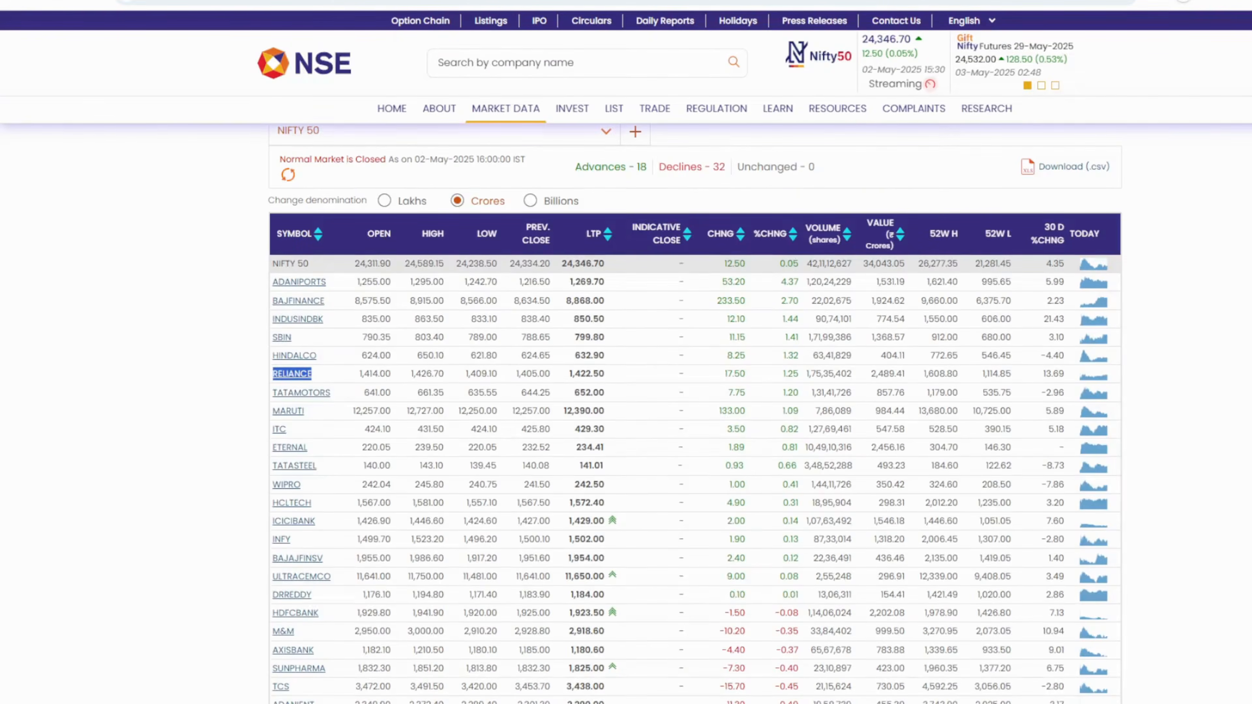
{"action": "left_click_drag", "start_coordinate": [331, 392], "coordinate": [277, 394]}
{"action": "left_click", "coordinate": [296, 392]}
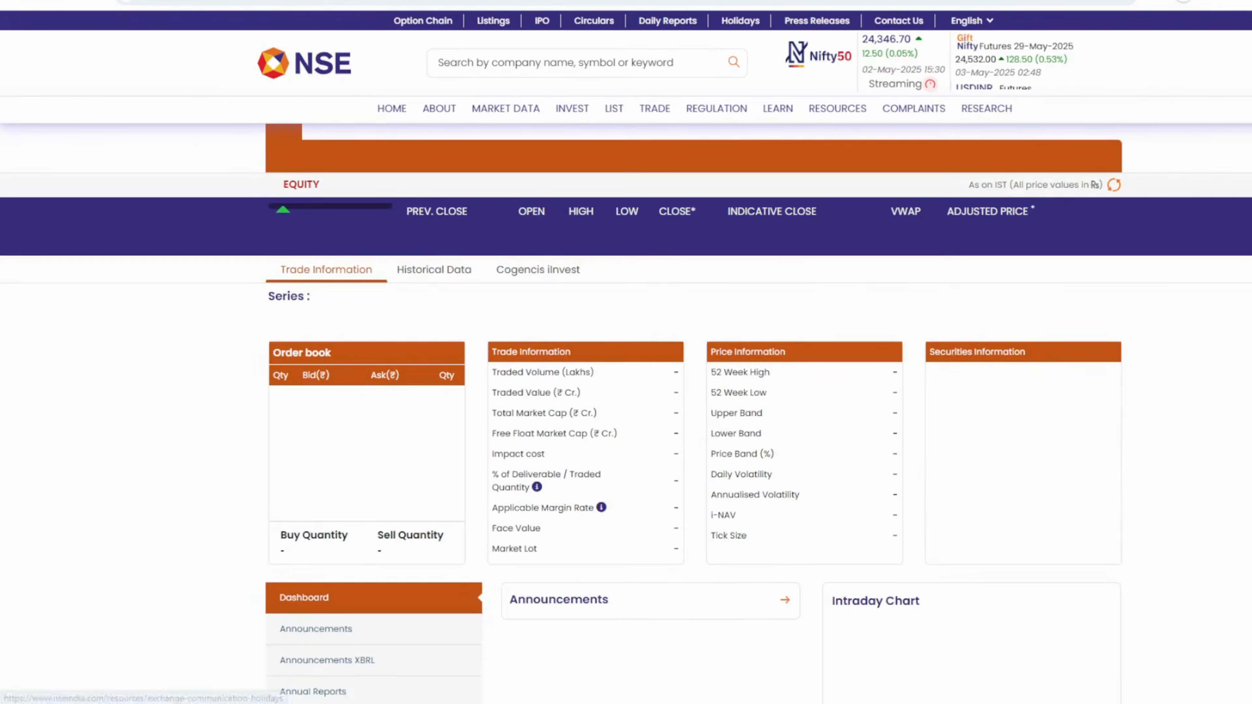
{"action": "left_click", "coordinate": [182, 2]}
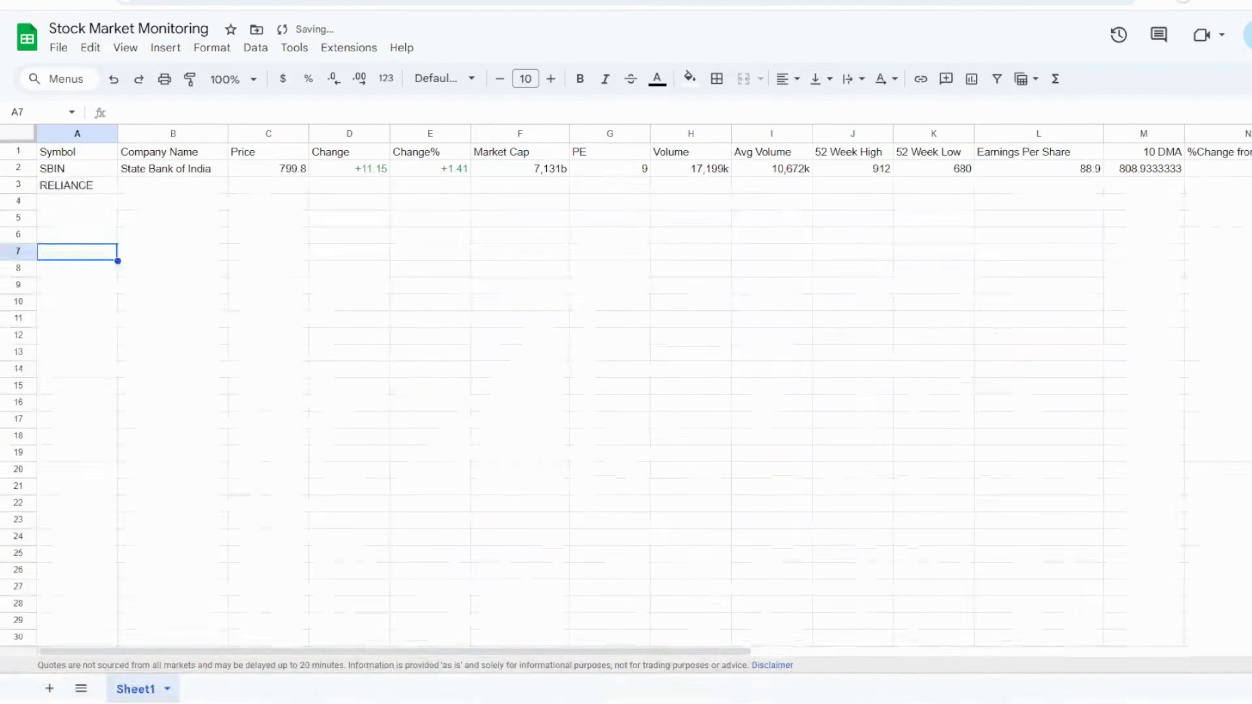
- Enter the symbol TATAMOTORS in A4
{"action": "double_click", "coordinate": [85, 206]}
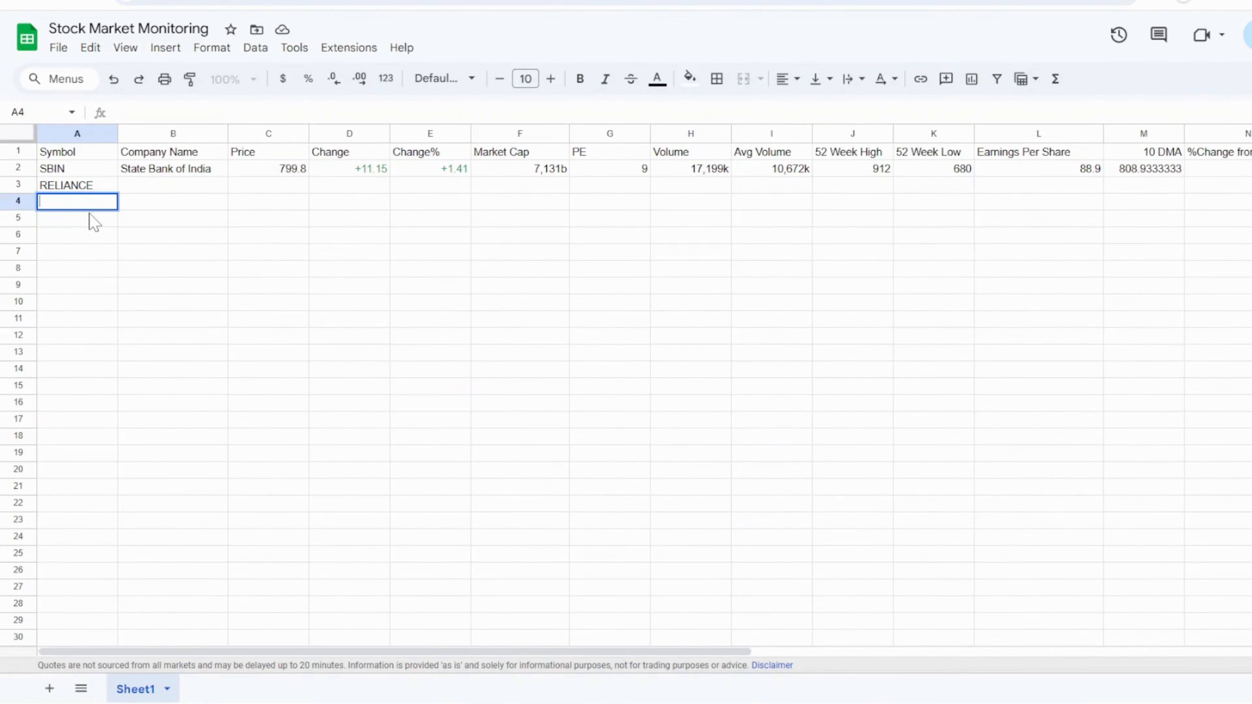
{"action": "type", "text": "TATAMOTORS"}
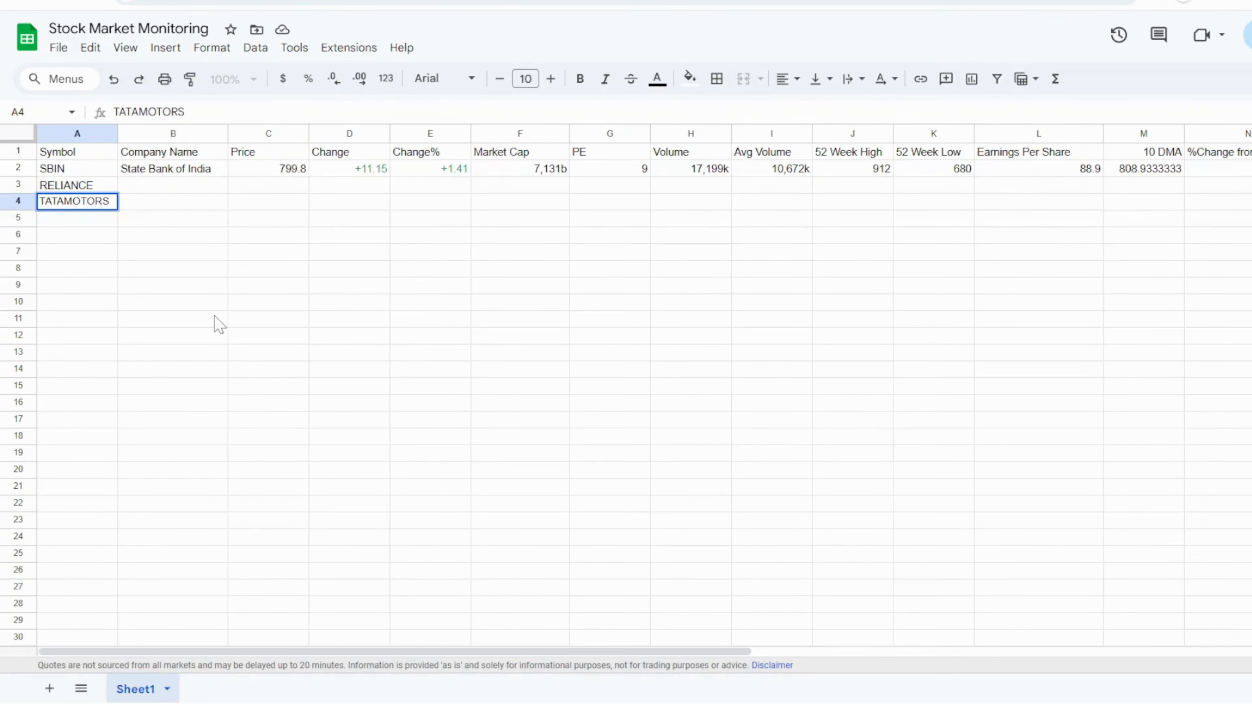
{"action": "left_click", "coordinate": [217, 342]}
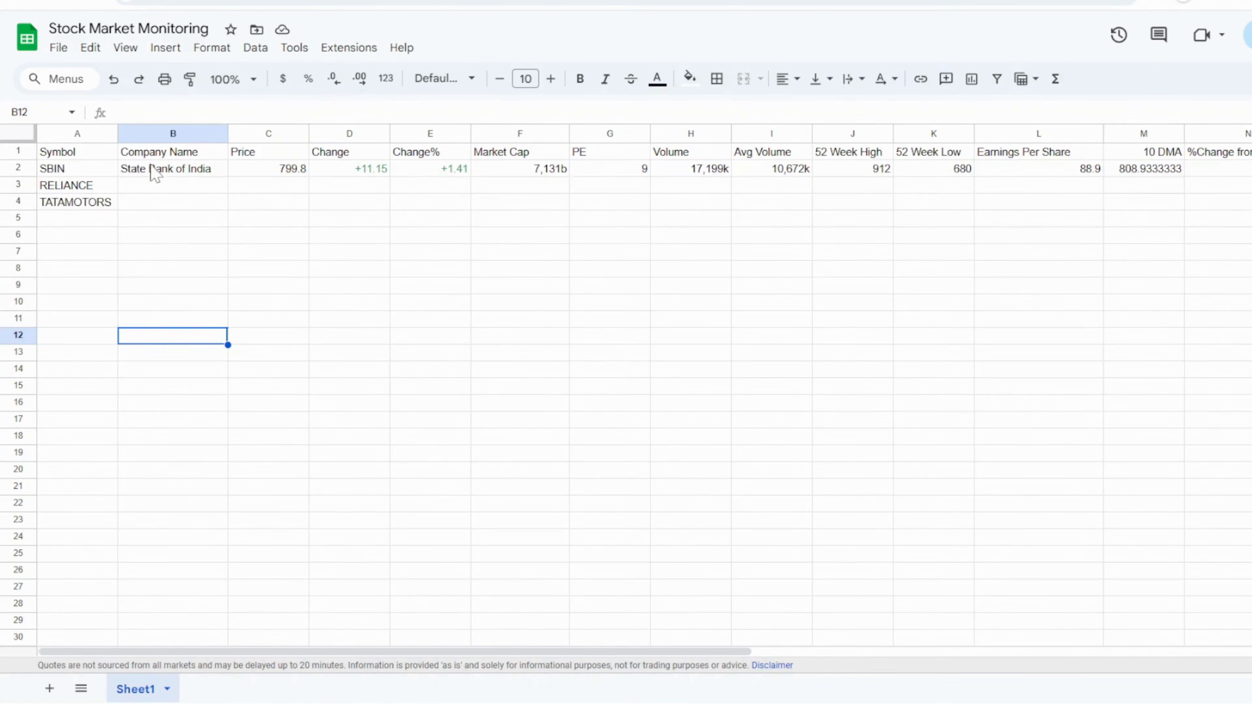
- Fill the formulas and formats of B2:R2 down to row 4 for the two added stocks
{"action": "left_click_drag", "start_coordinate": [148, 169], "coordinate": [986, 207]}
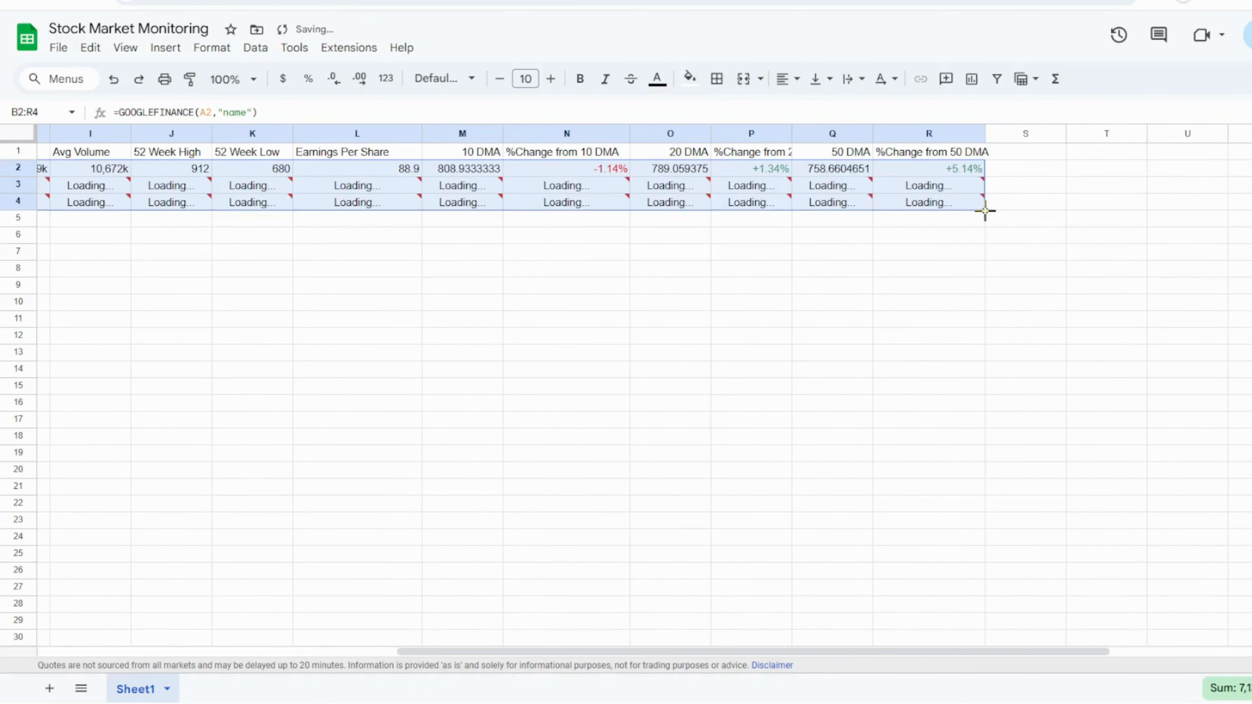
{"action": "left_click_drag", "start_coordinate": [801, 647], "coordinate": [446, 650]}
{"action": "left_click", "coordinate": [198, 286]}
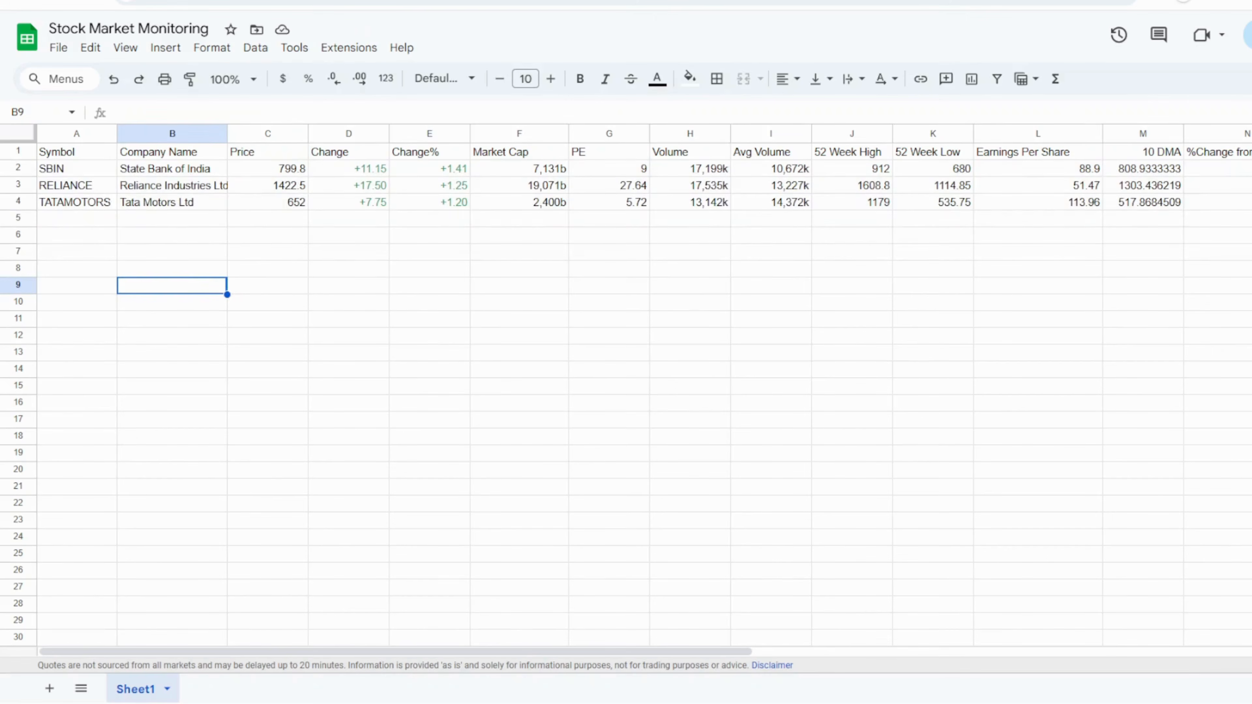
- Narrow the PE column G to about half its width and apply the custom number format 0 "x" to G2
{"action": "left_click_drag", "start_coordinate": [383, 654], "coordinate": [534, 665]}
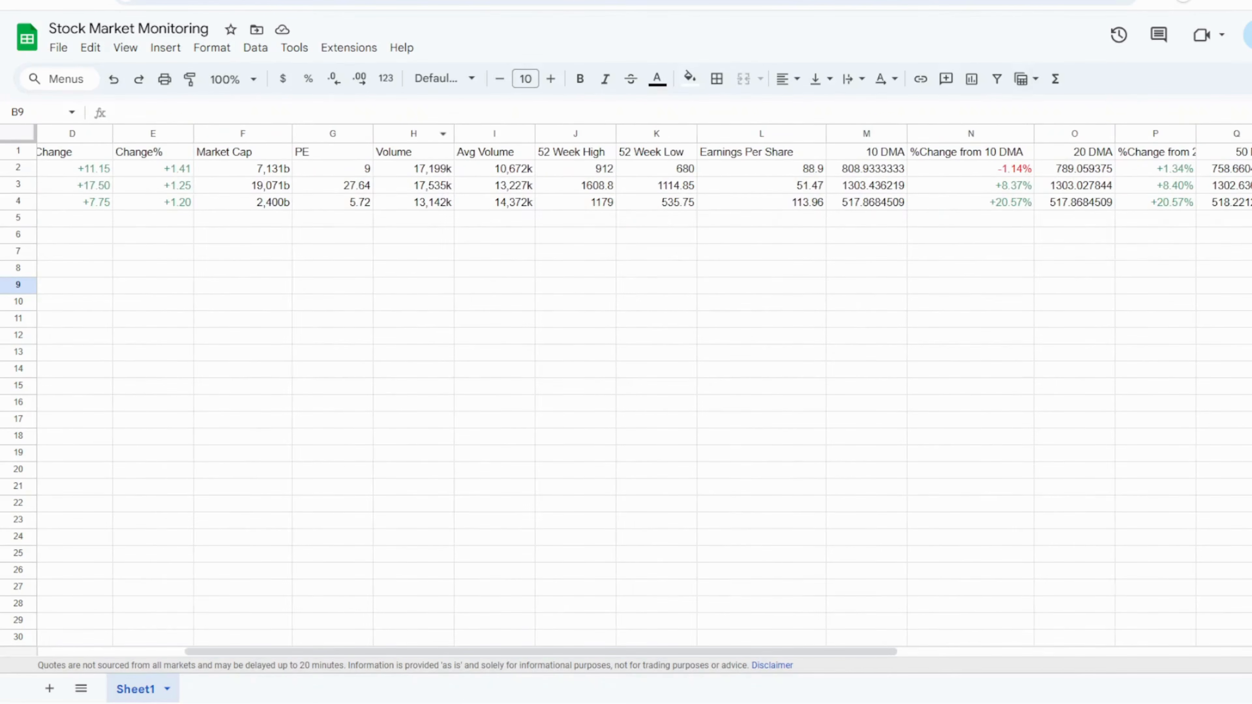
{"action": "left_click_drag", "start_coordinate": [373, 133], "coordinate": [333, 133]}
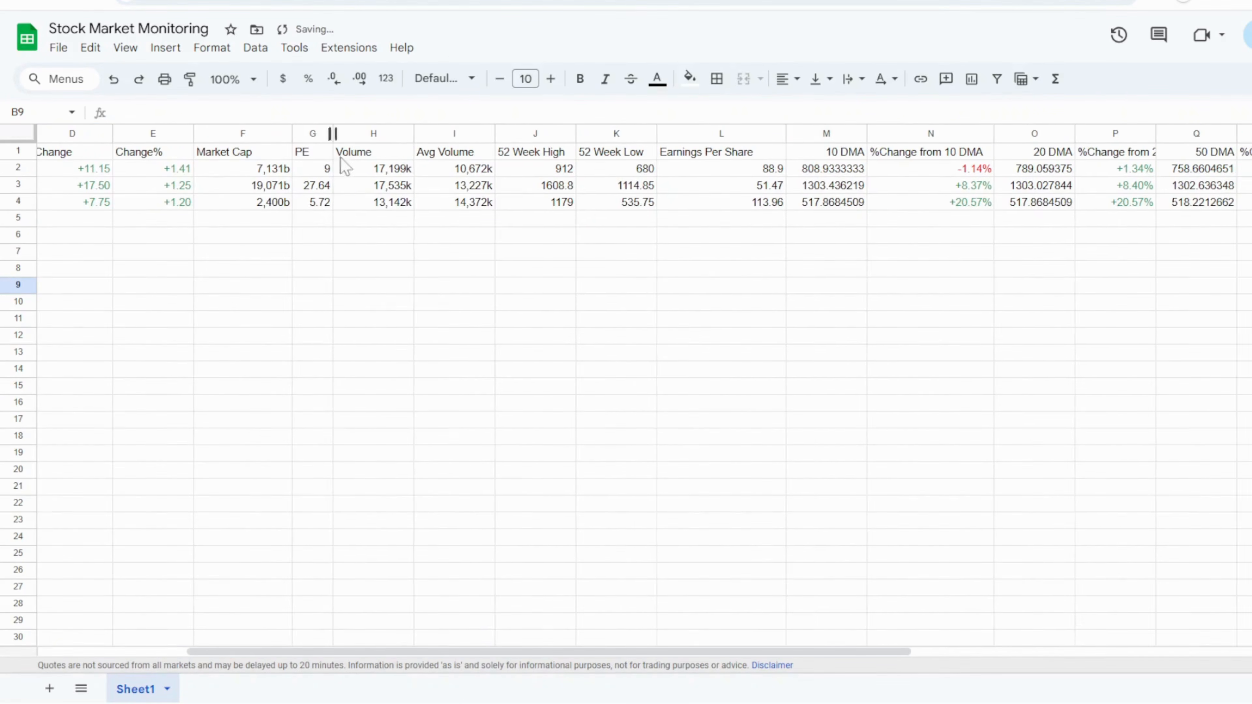
{"action": "left_click", "coordinate": [324, 170]}
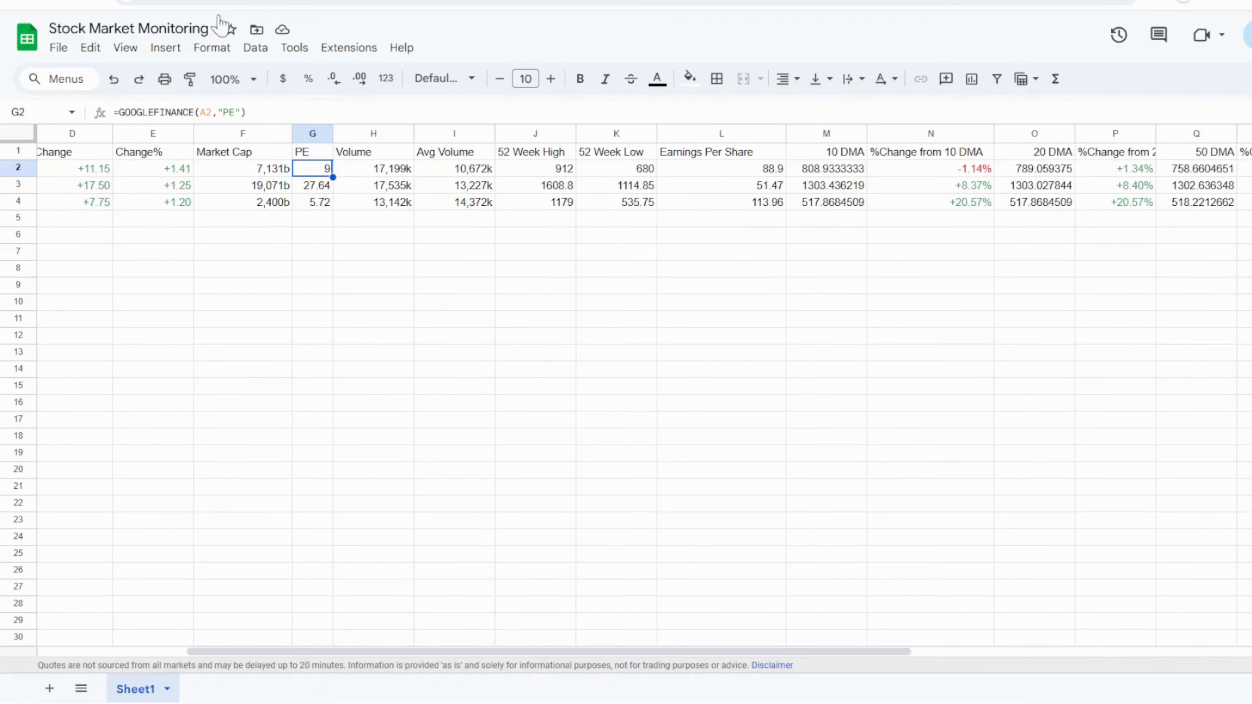
{"action": "left_click", "coordinate": [211, 47]}
{"action": "mouse_move", "coordinate": [266, 121]}
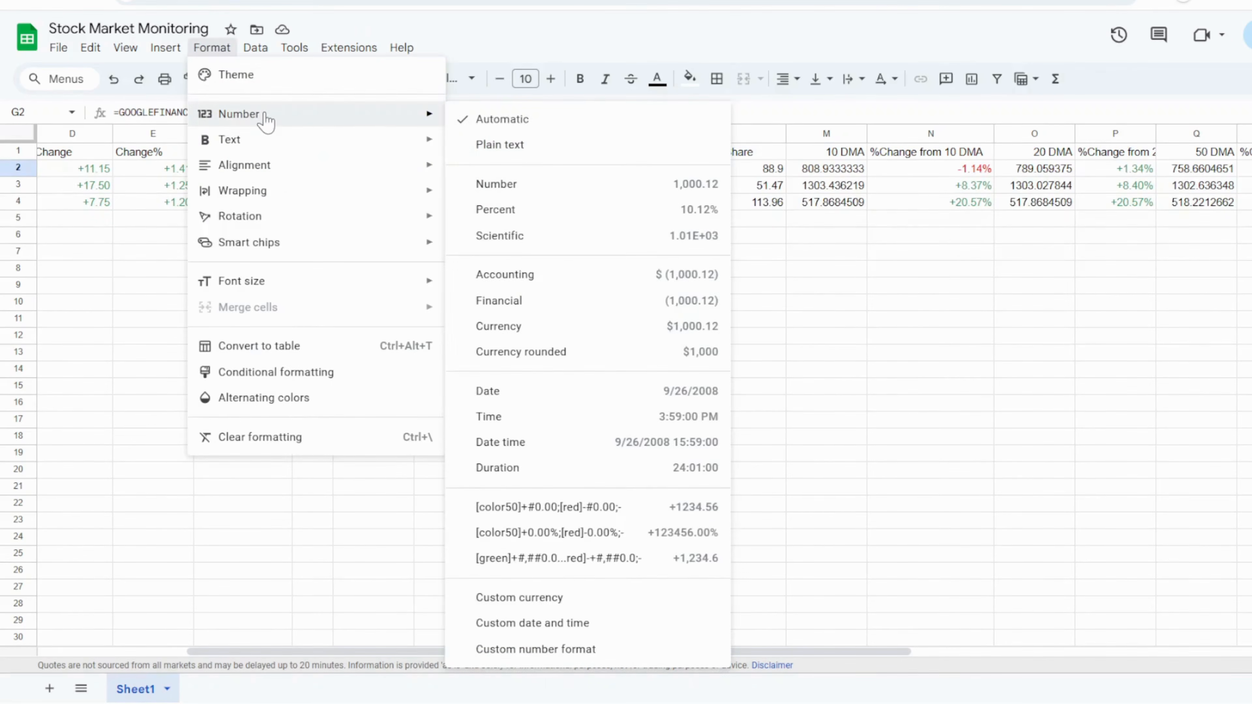
{"action": "left_click", "coordinate": [613, 650]}
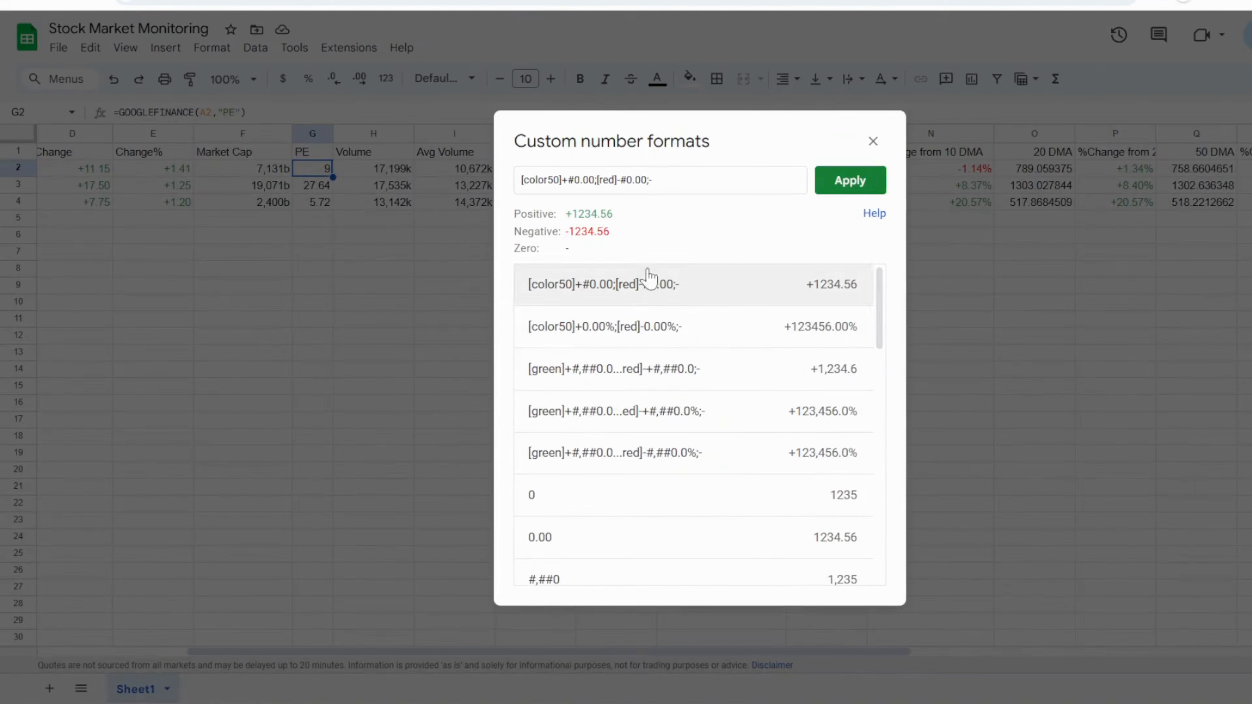
{"action": "left_click_drag", "start_coordinate": [654, 180], "coordinate": [508, 194]}
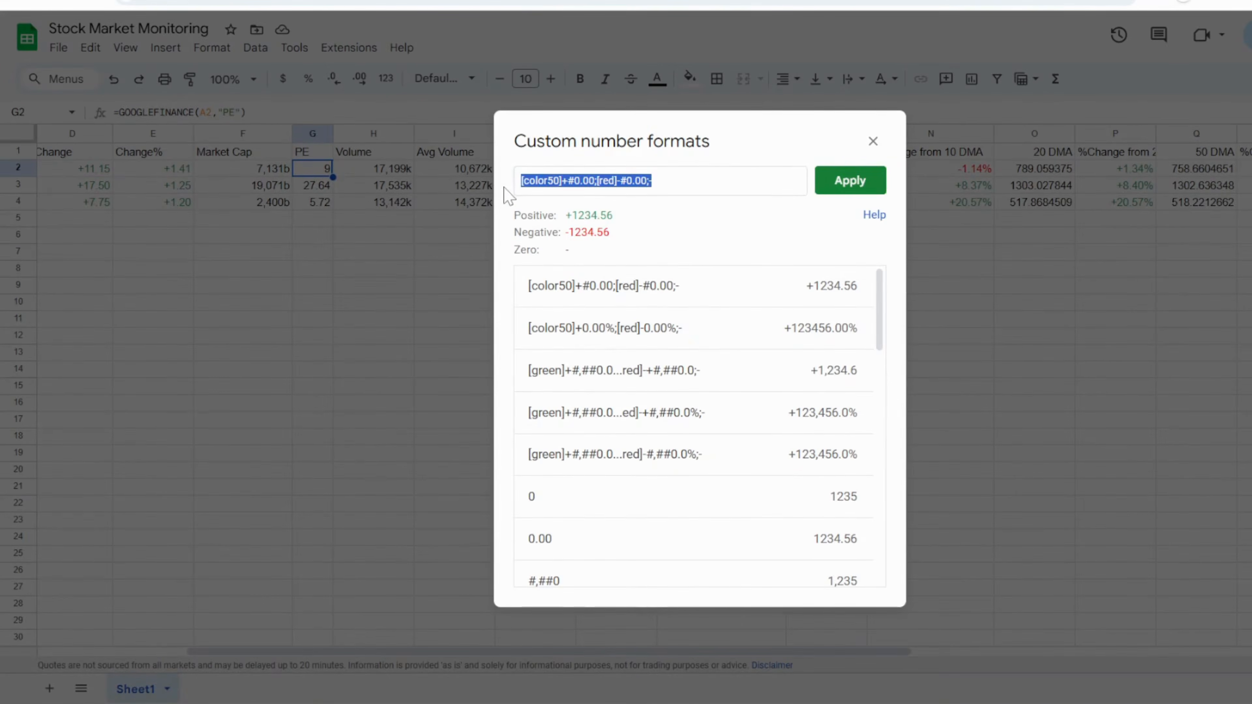
{"action": "type", "text": "0 \"x"}
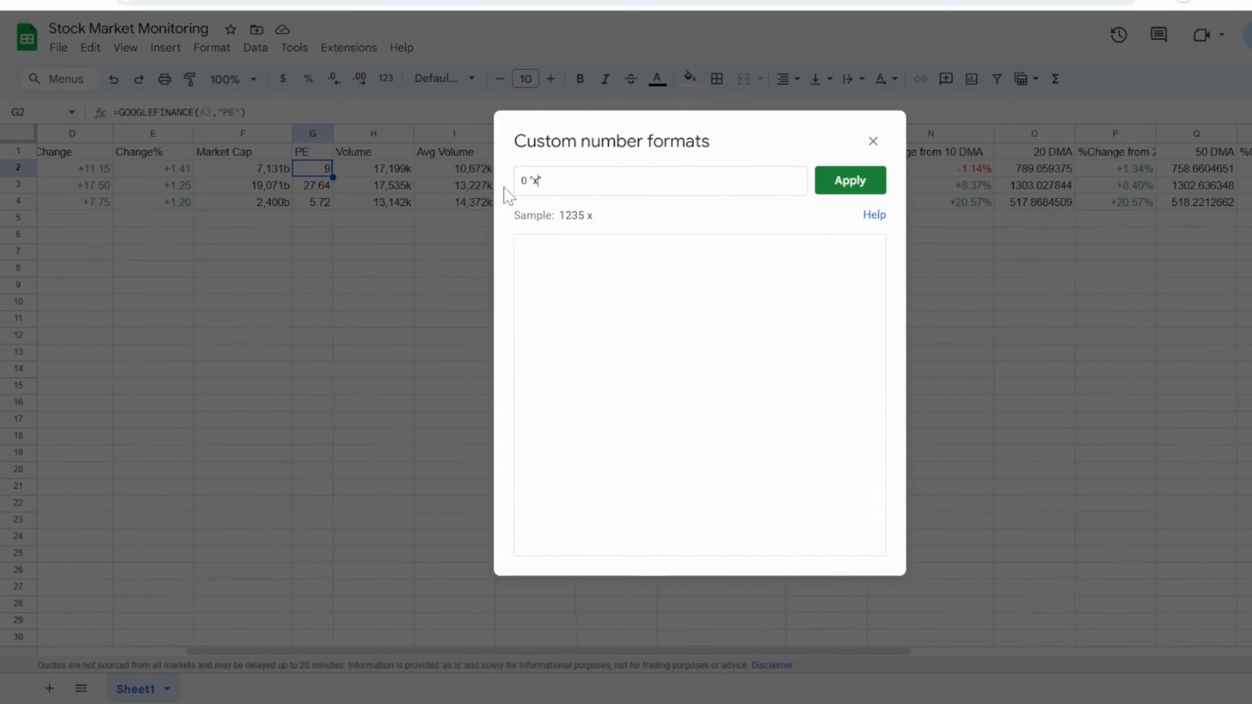
{"action": "left_click", "coordinate": [851, 186]}
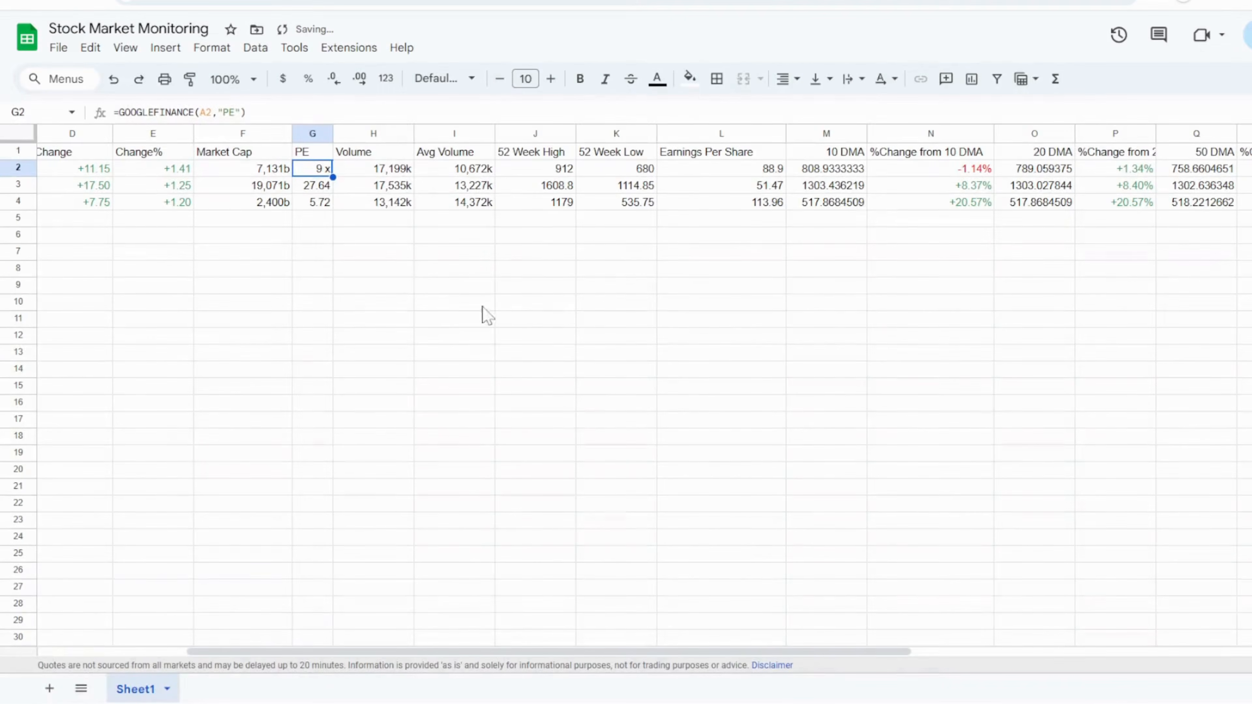
{"action": "left_click", "coordinate": [393, 268]}
- Change the custom number format of the PE value in G2 to 0"x", without the space
{"action": "left_click", "coordinate": [322, 170]}
{"action": "left_click", "coordinate": [211, 47]}
{"action": "mouse_move", "coordinate": [254, 125]}
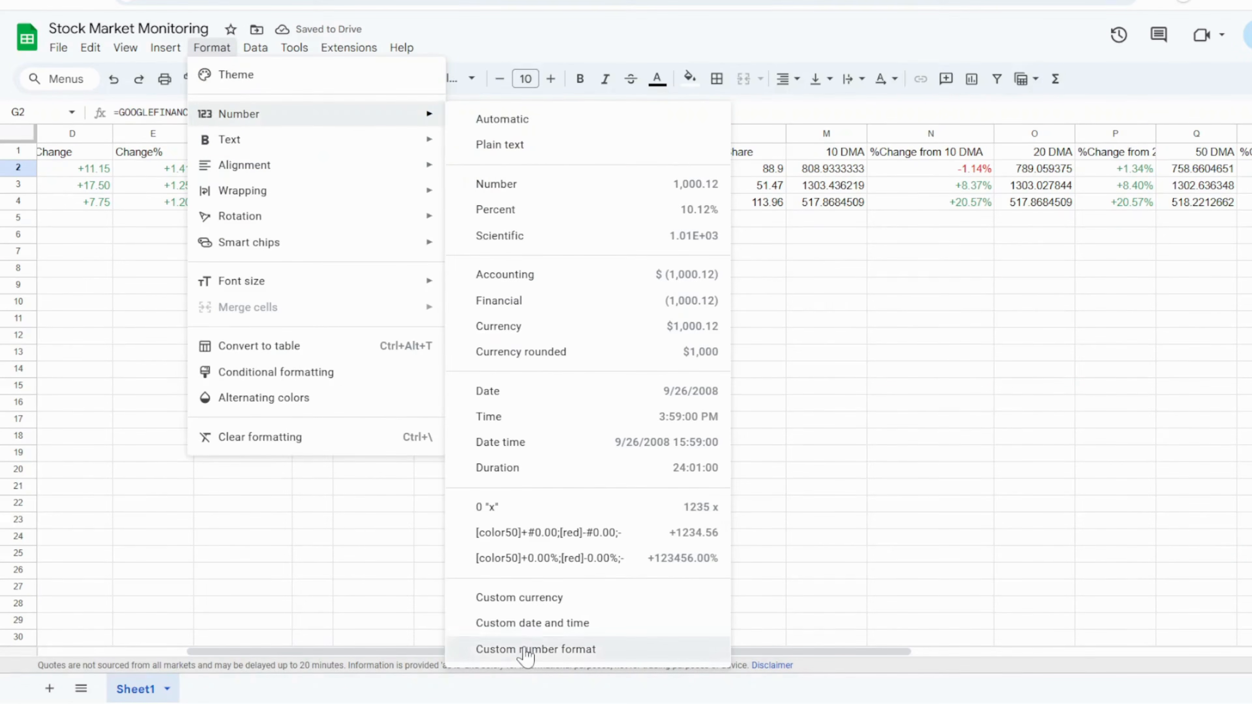
{"action": "left_click", "coordinate": [522, 654]}
{"action": "left_click", "coordinate": [527, 196]}
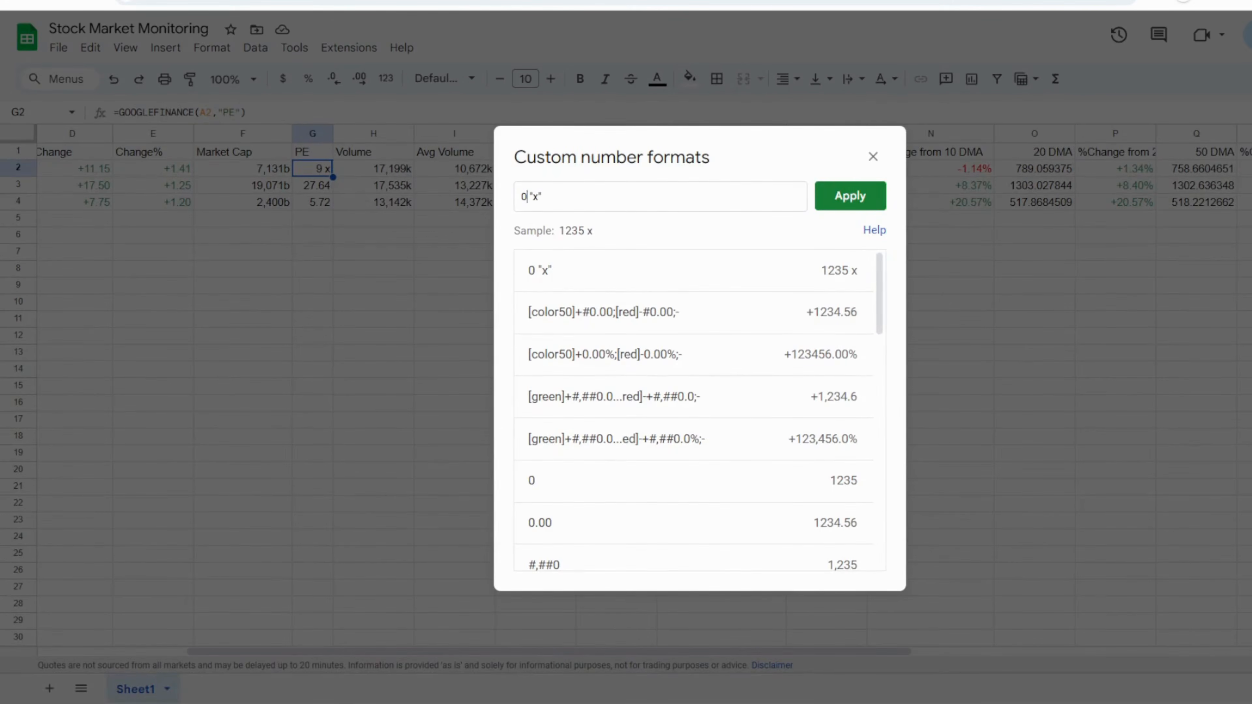
{"action": "key", "text": "Delete"}
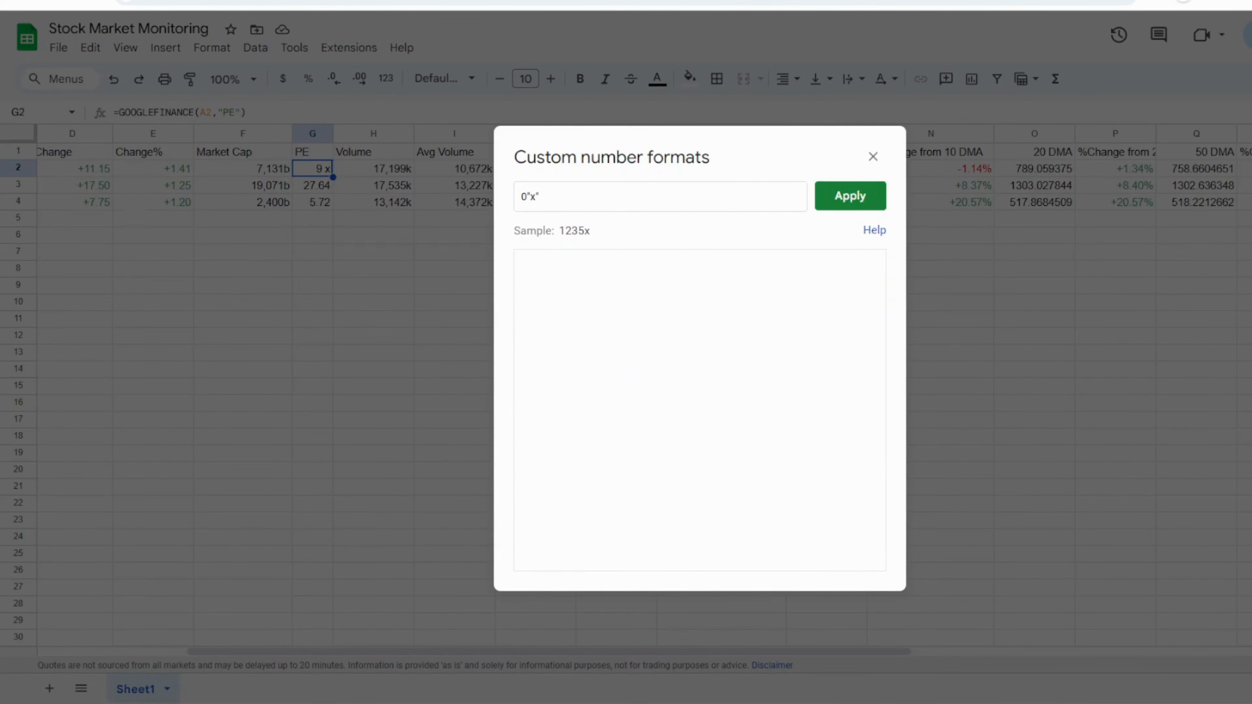
{"action": "left_click", "coordinate": [847, 197]}
{"action": "left_click", "coordinate": [485, 337]}
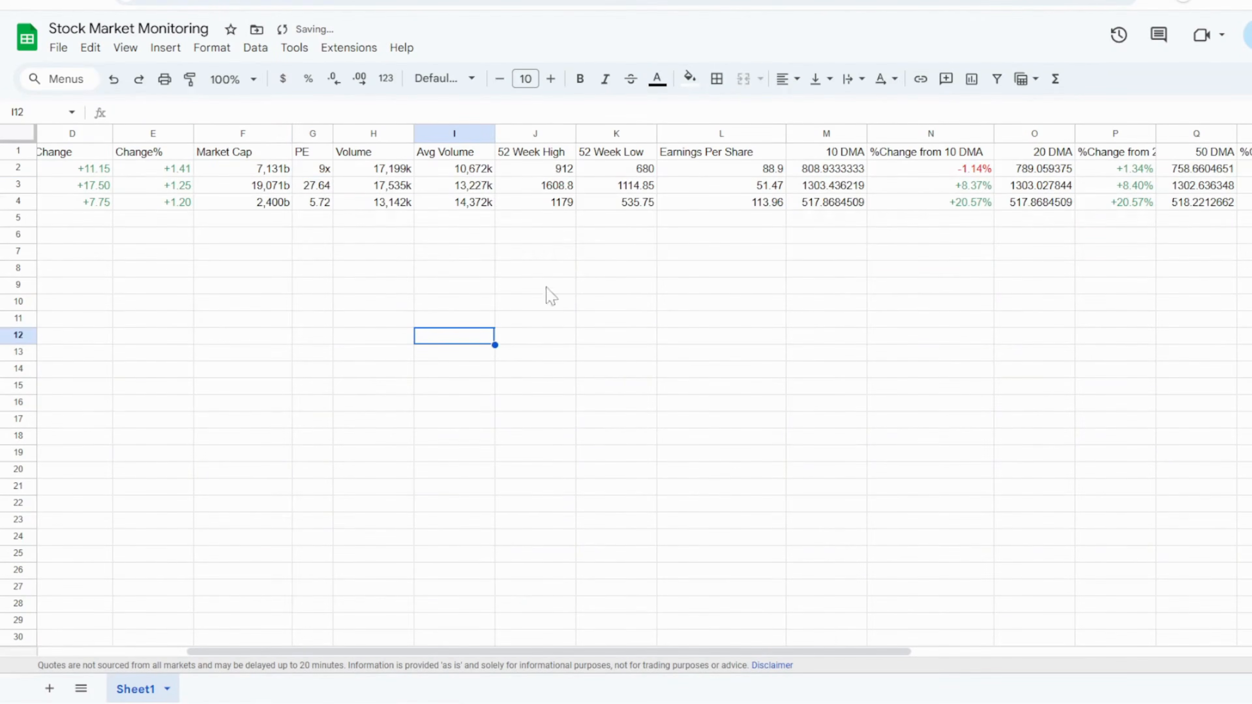
- Fill the PE formula and format of G2 down to G4
{"action": "left_click", "coordinate": [329, 174]}
{"action": "left_click_drag", "start_coordinate": [331, 175], "coordinate": [328, 206]}
{"action": "left_click", "coordinate": [395, 302]}
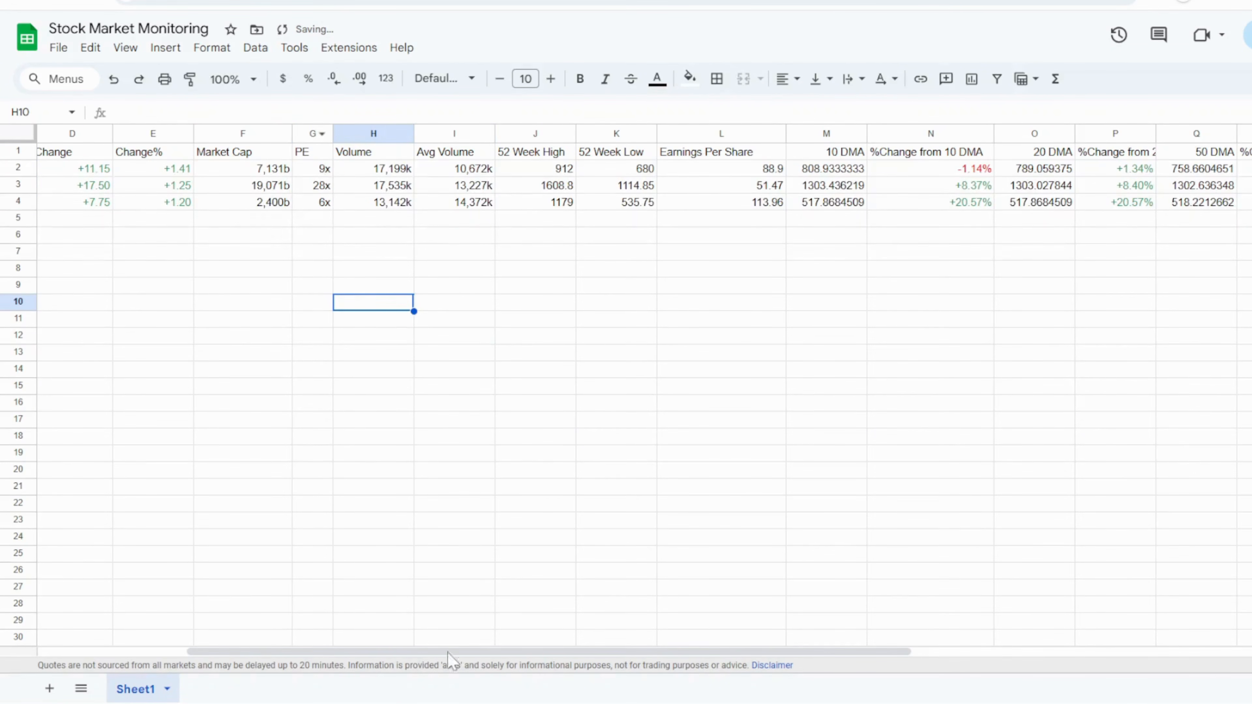
- Narrow the Earnings Per Share and %Change from 10 DMA columns slightly and make header row 1 a little taller
{"action": "left_click_drag", "start_coordinate": [452, 652], "coordinate": [633, 666]}
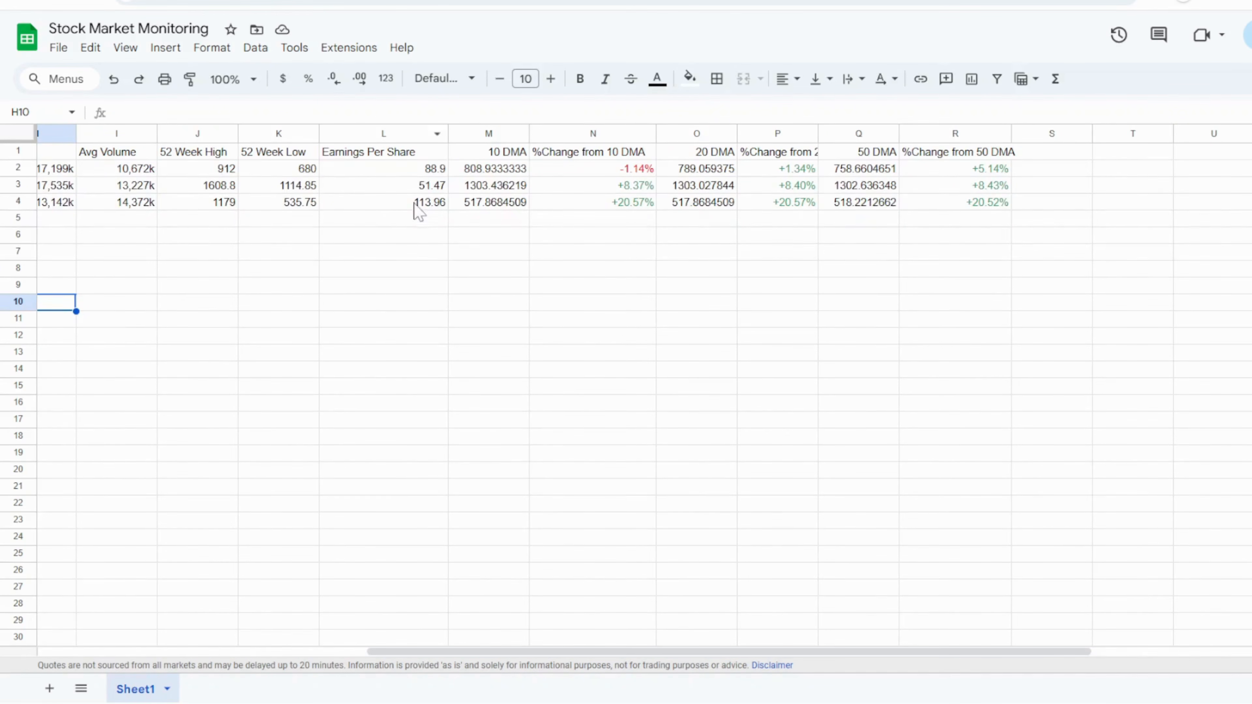
{"action": "left_click_drag", "start_coordinate": [448, 134], "coordinate": [428, 134]}
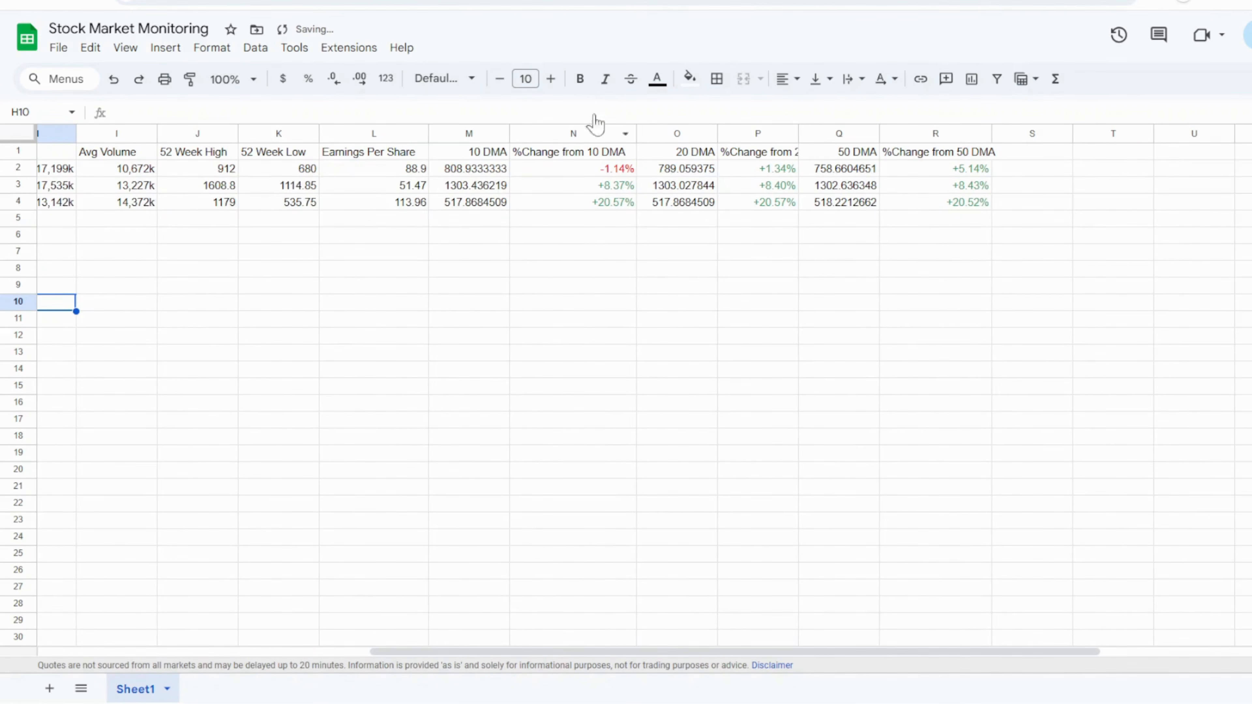
{"action": "left_click_drag", "start_coordinate": [637, 133], "coordinate": [608, 132]}
{"action": "left_click_drag", "start_coordinate": [18, 159], "coordinate": [18, 171]}
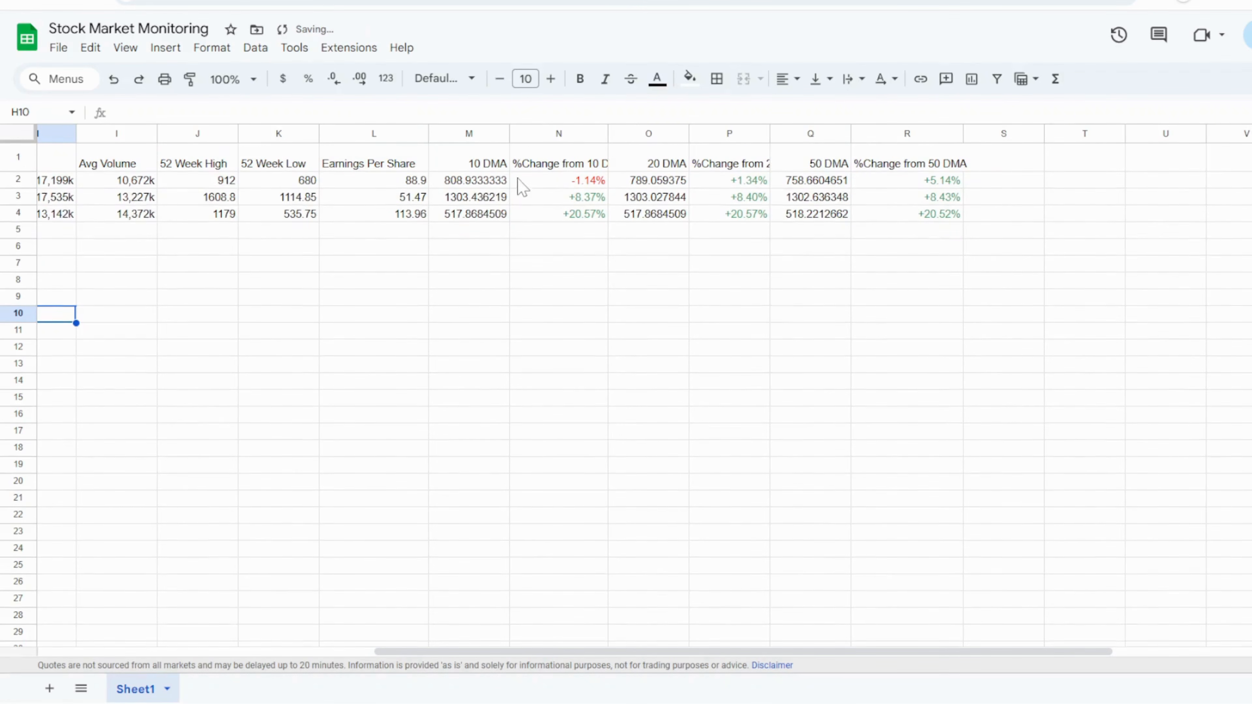
- Set the text wrapping of the whole header row 1 to Wrap
{"action": "left_click", "coordinate": [12, 157]}
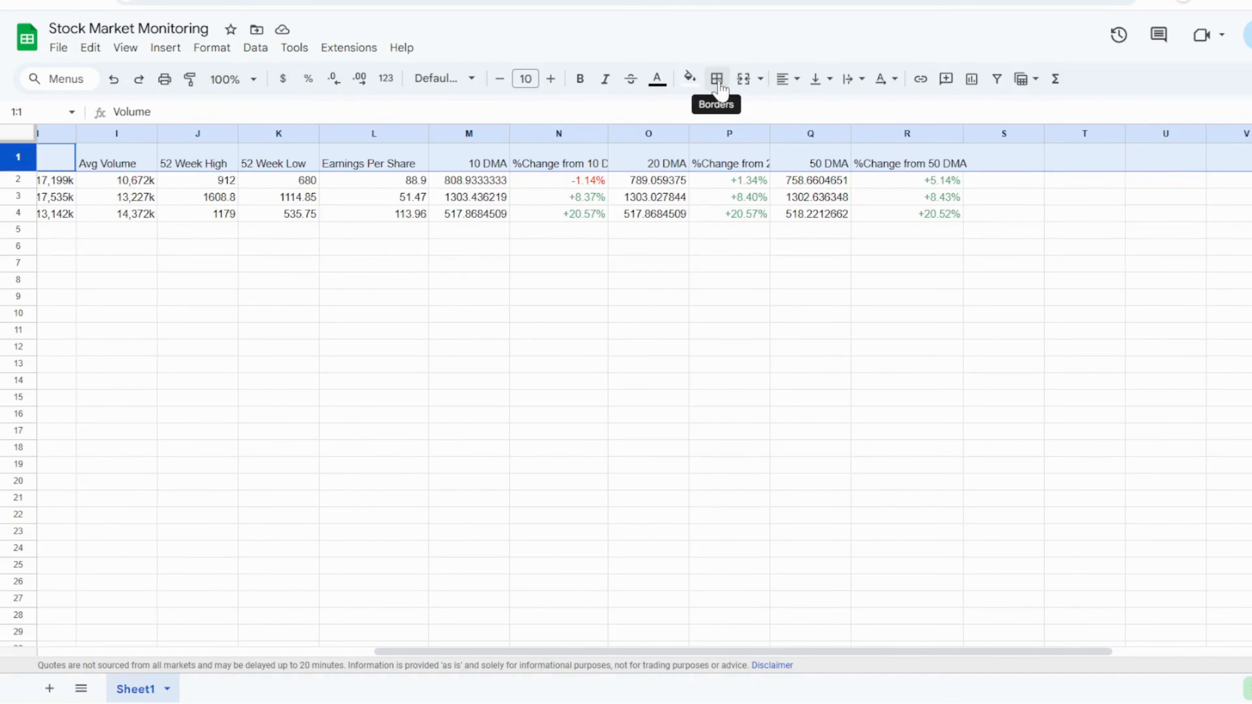
{"action": "left_click", "coordinate": [255, 48]}
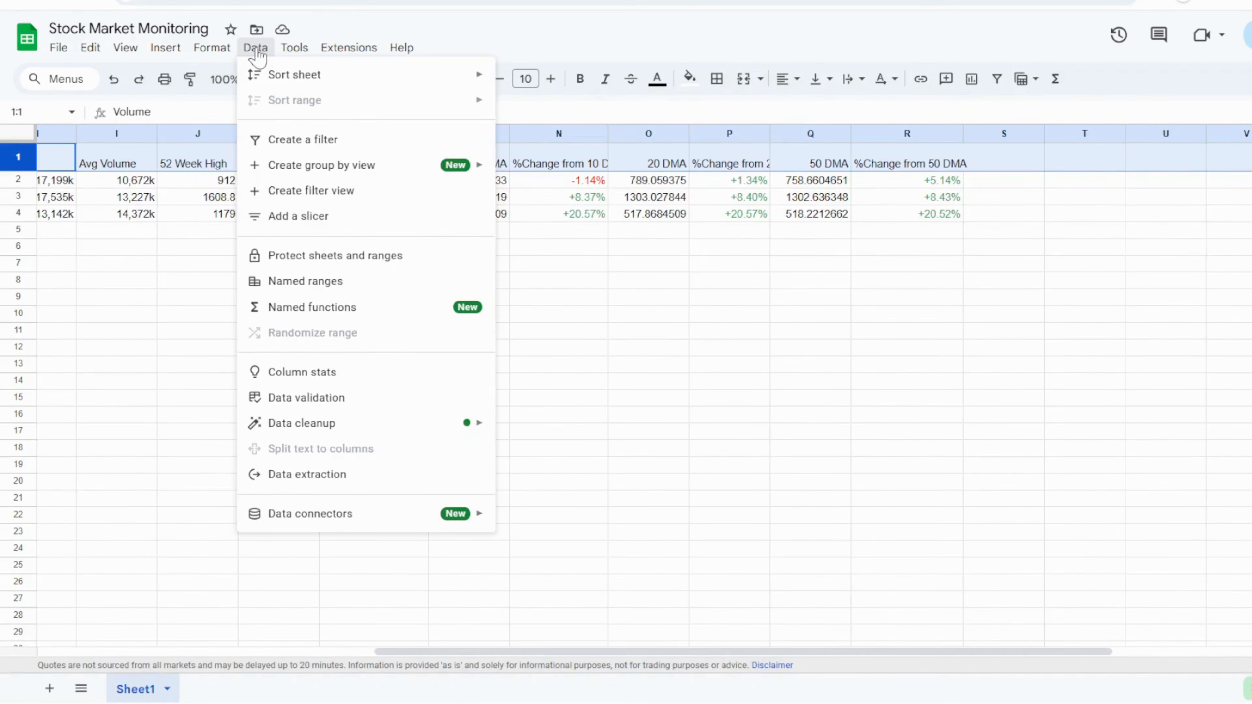
{"action": "mouse_move", "coordinate": [213, 55]}
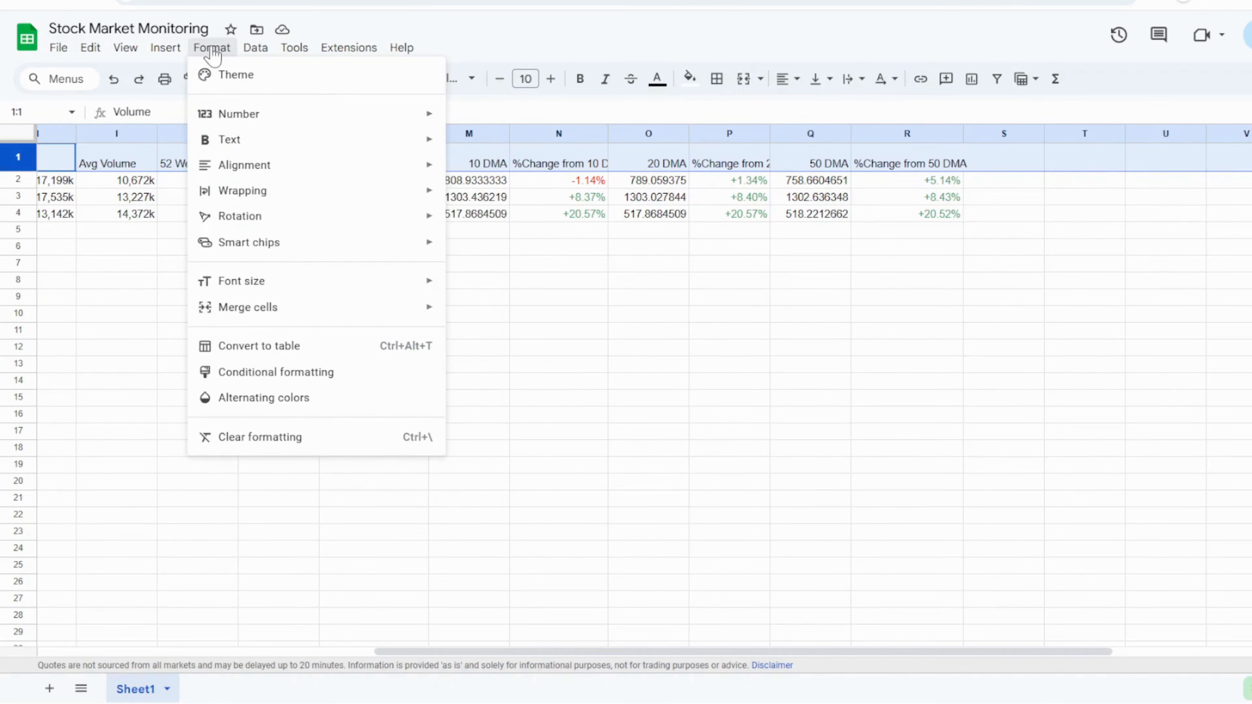
{"action": "mouse_move", "coordinate": [277, 151]}
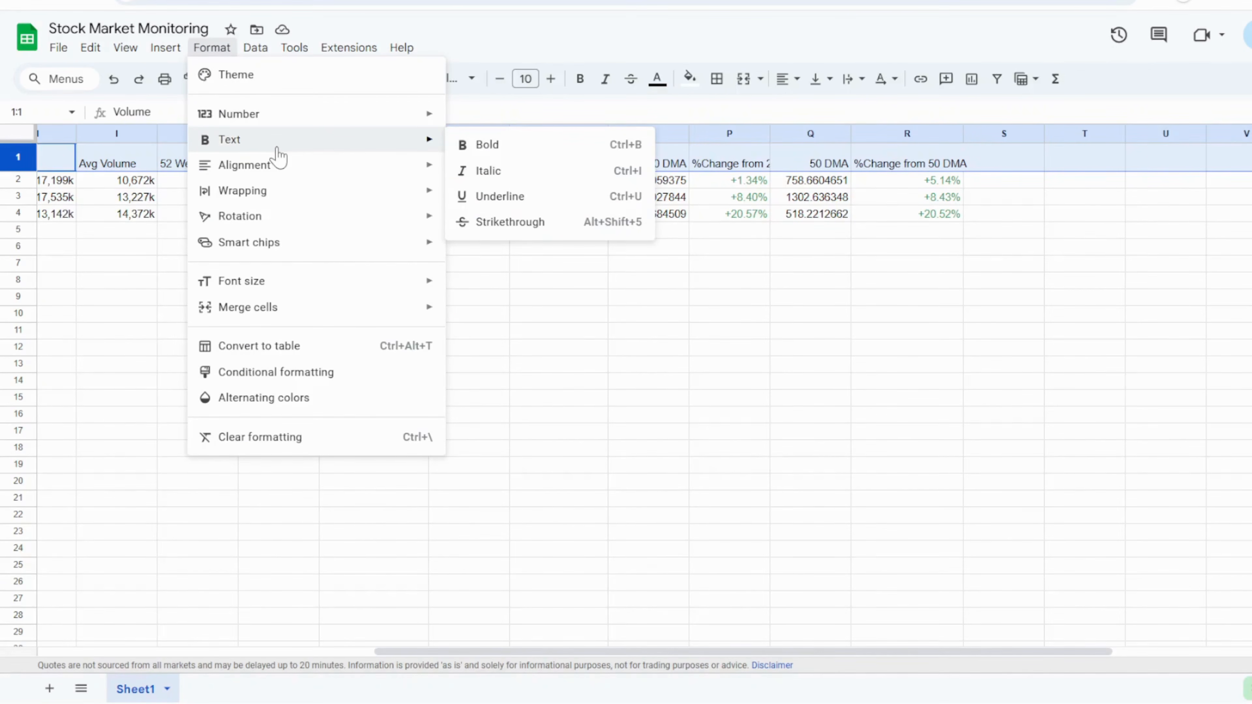
{"action": "mouse_move", "coordinate": [293, 197]}
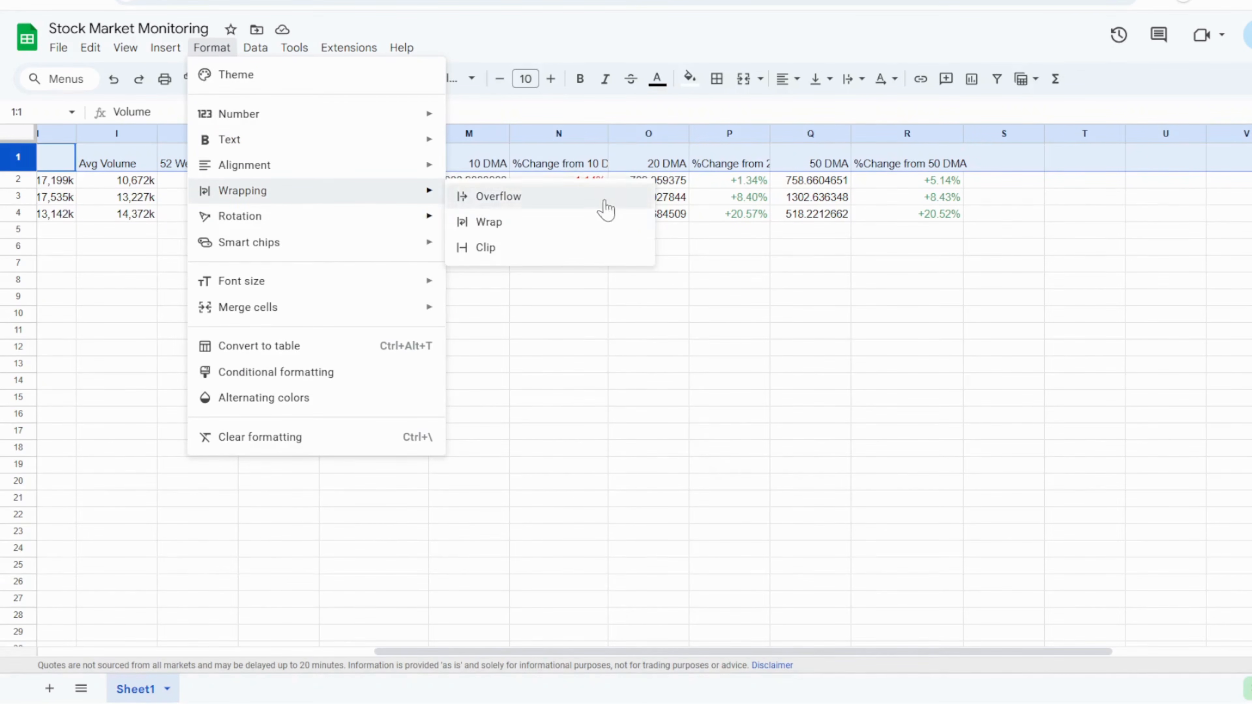
{"action": "left_click", "coordinate": [557, 232]}
- Narrow the %Change from 10 DMA and %Change from 50 DMA columns so their headers break onto two lines
{"action": "left_click_drag", "start_coordinate": [608, 133], "coordinate": [593, 133]}
{"action": "left_click_drag", "start_coordinate": [754, 133], "coordinate": [753, 133]}
{"action": "left_click_drag", "start_coordinate": [947, 133], "coordinate": [907, 133]}
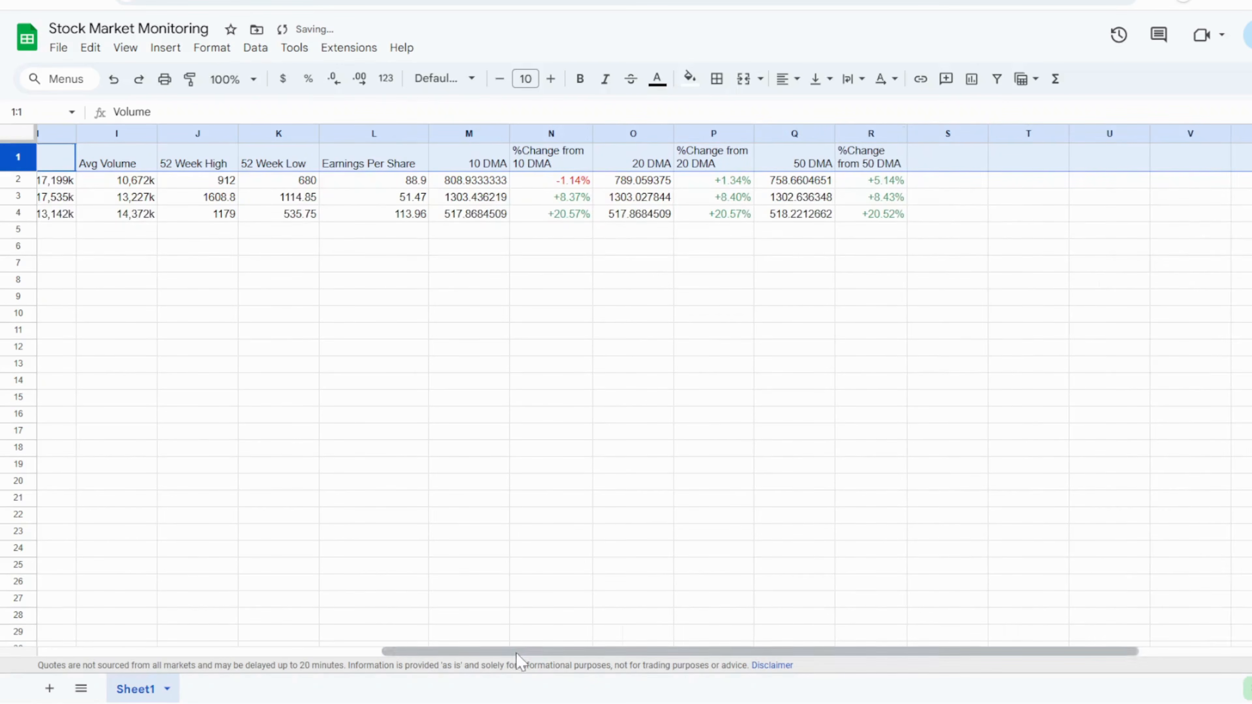
- Set the font size of header row 1 to 12 and fill the row with light blue
{"action": "left_click_drag", "start_coordinate": [526, 651], "coordinate": [181, 651]}
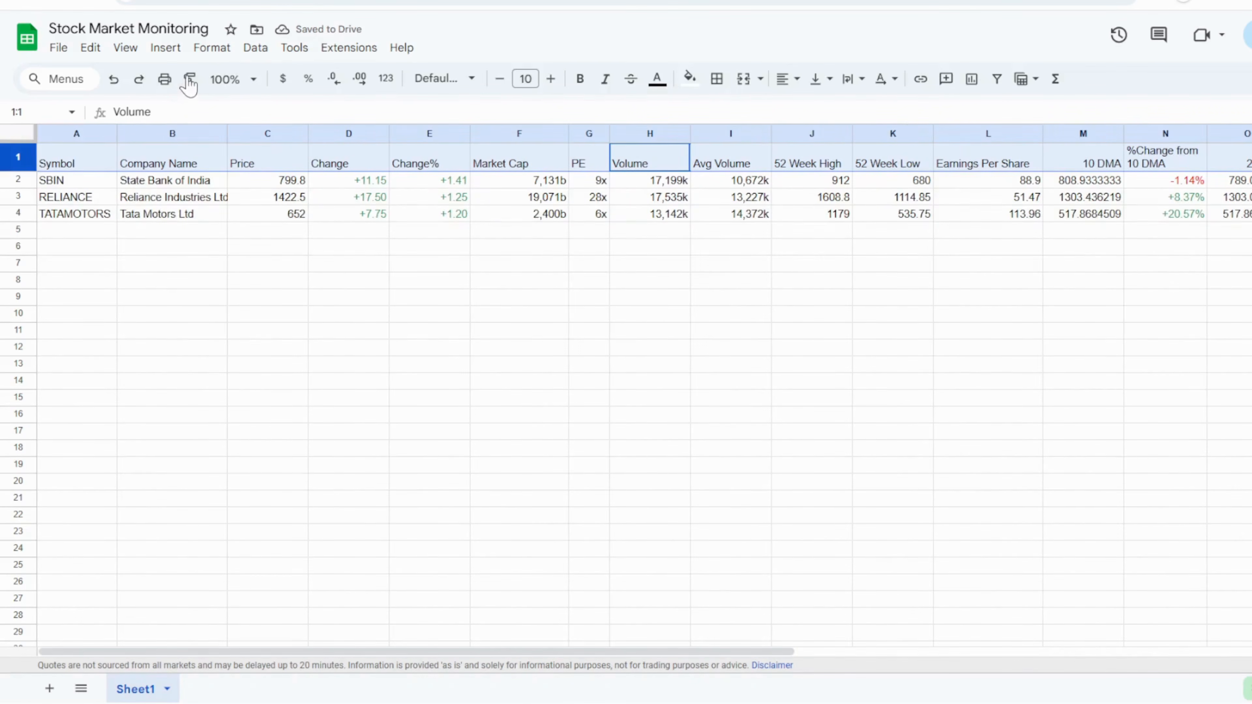
{"action": "left_click", "coordinate": [550, 79]}
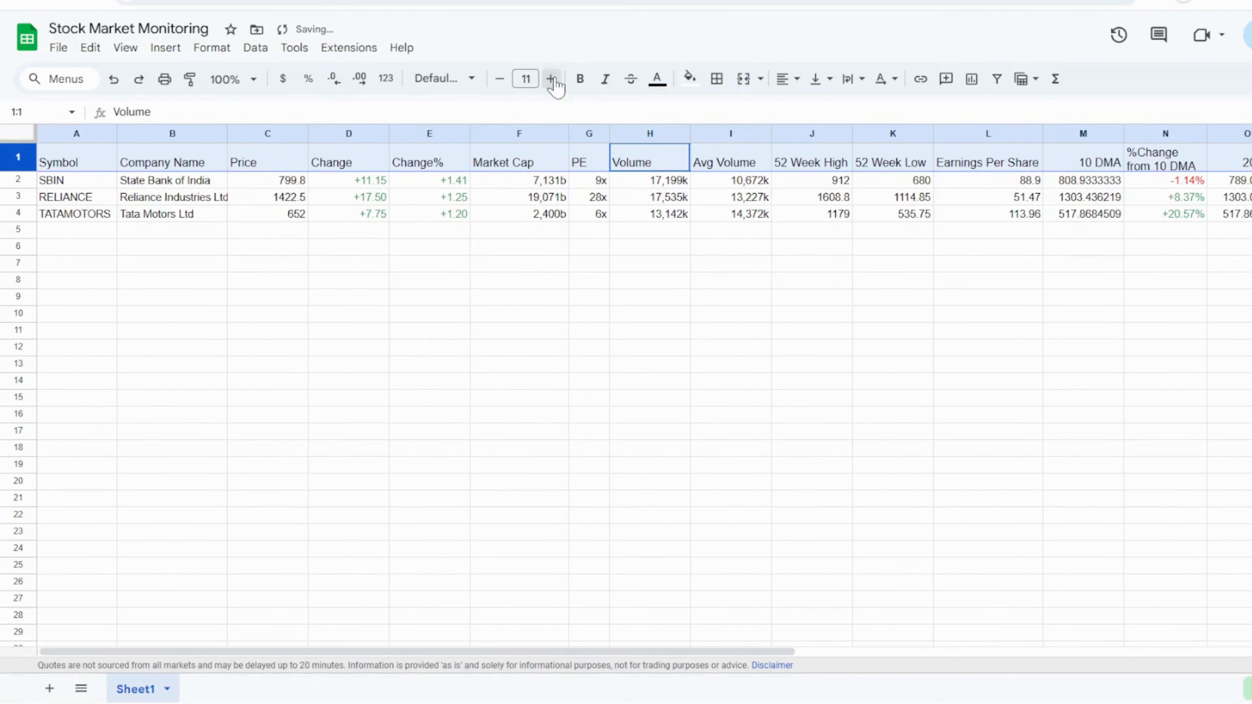
{"action": "left_click", "coordinate": [550, 79]}
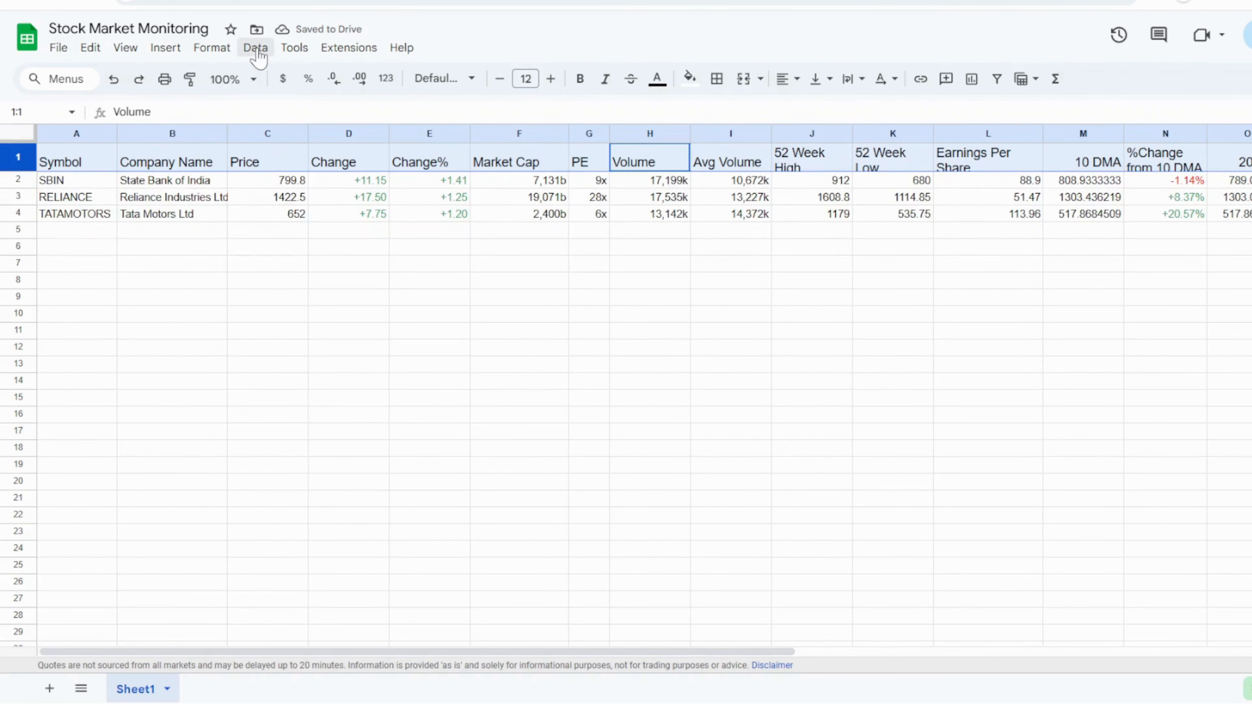
{"action": "left_click", "coordinate": [690, 79]}
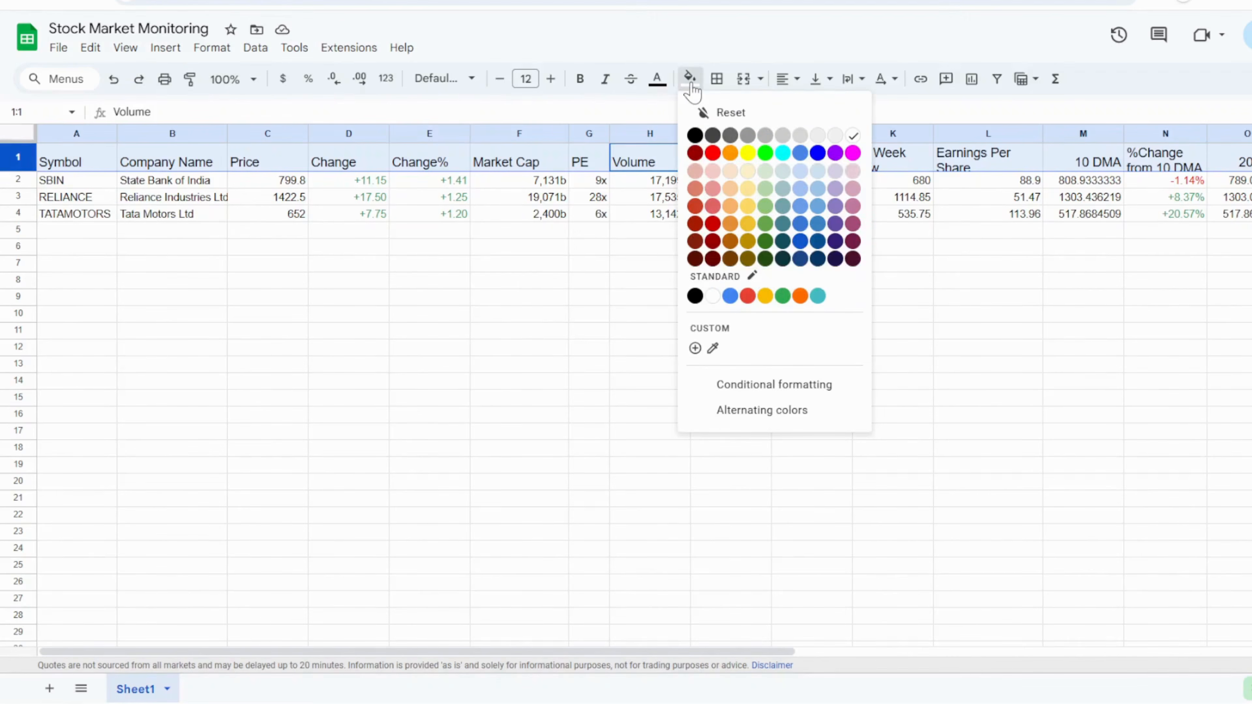
{"action": "left_click", "coordinate": [801, 195]}
{"action": "left_click", "coordinate": [538, 402]}
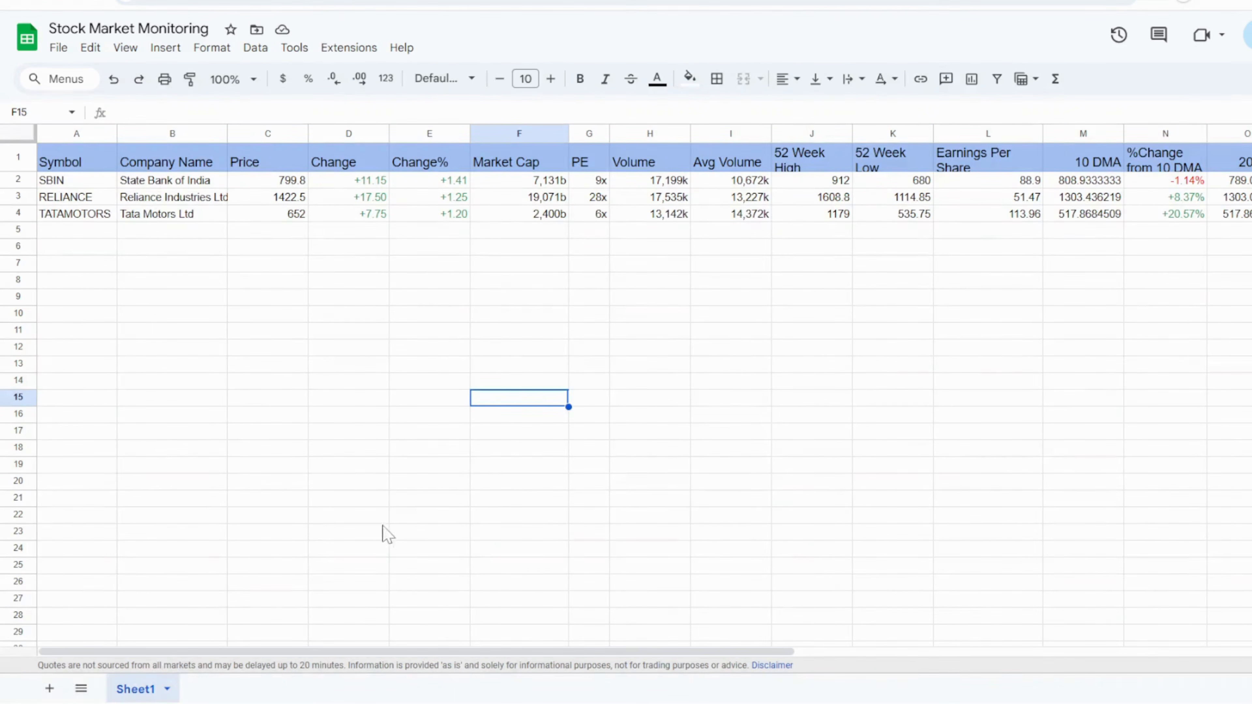
- Enter the price history formula =GOOGLEFINANCE((A2, "price", workday(today(), -250), today())) in D8
{"action": "double_click", "coordinate": [338, 285]}
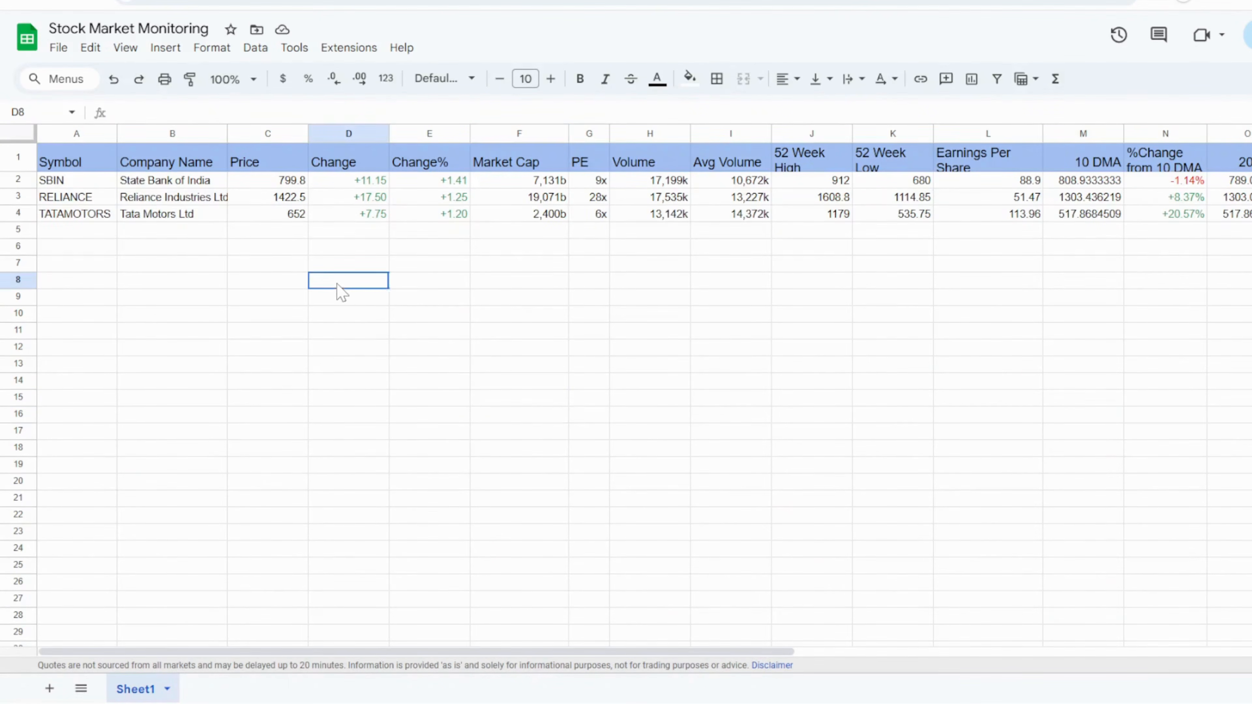
{"action": "type", "text": "=GOO"}
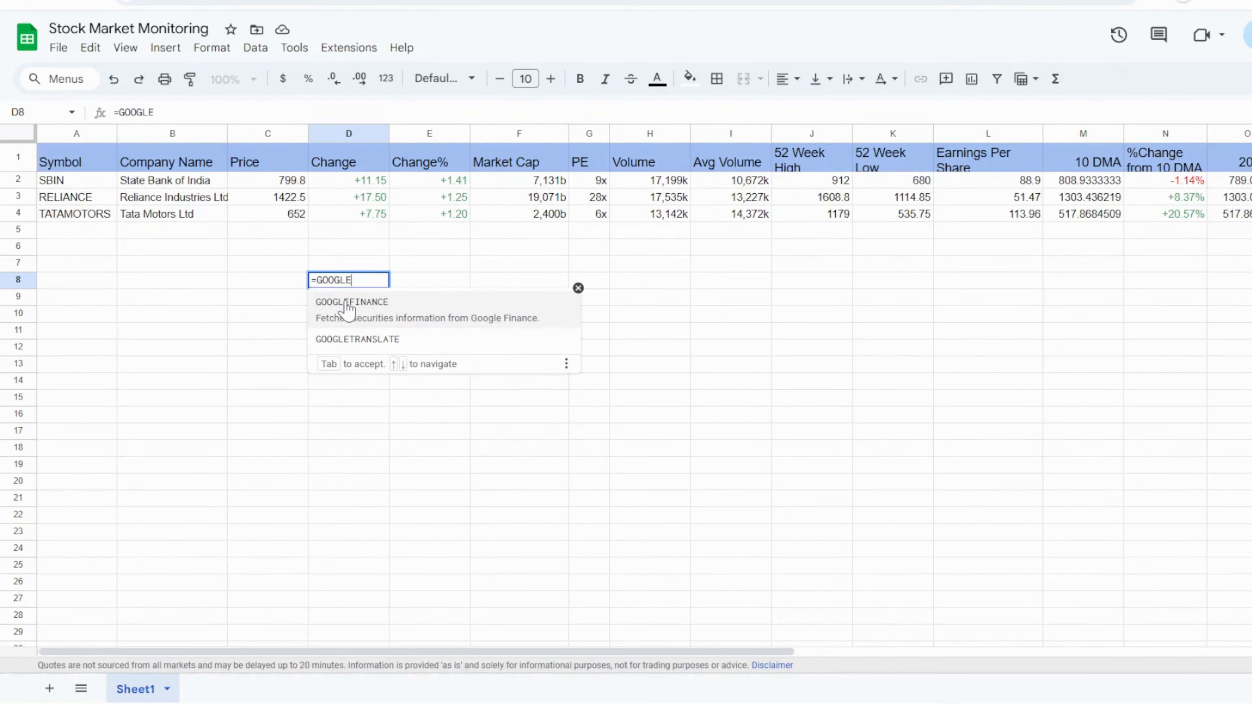
{"action": "type", "text": "GLE"}
{"action": "left_click", "coordinate": [348, 307]}
{"action": "type", "text": "(("}
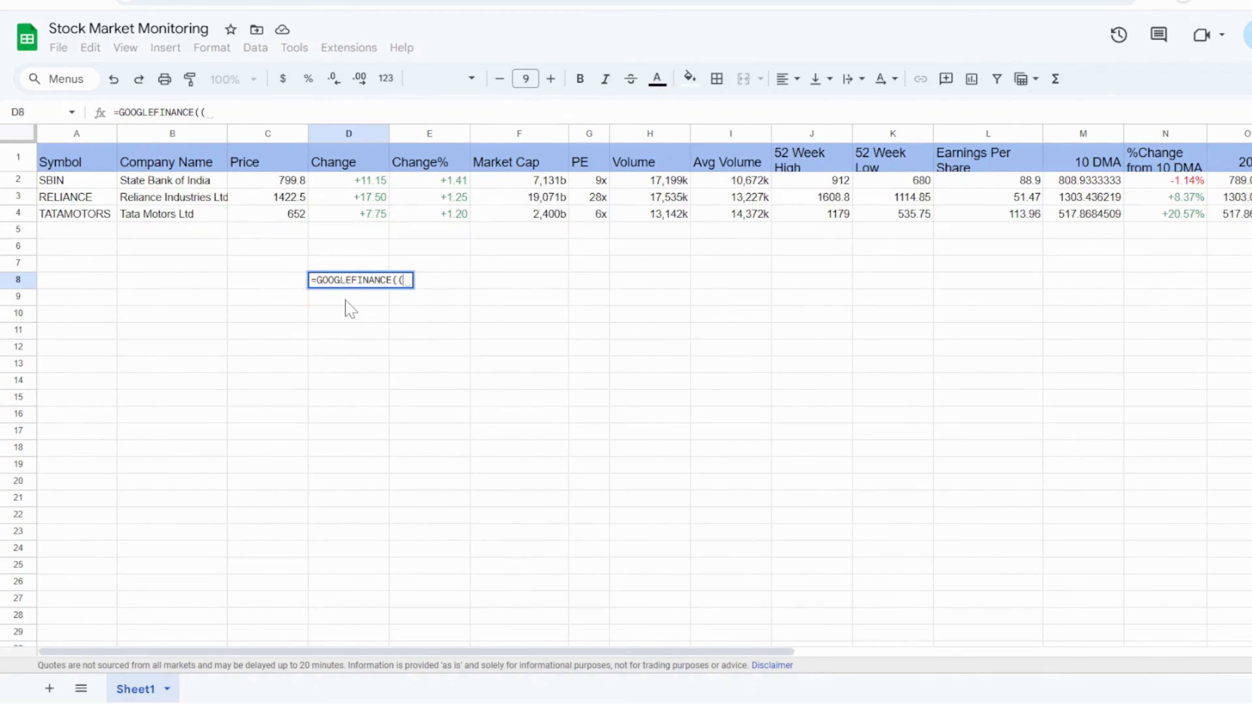
{"action": "type", "text": "A"}
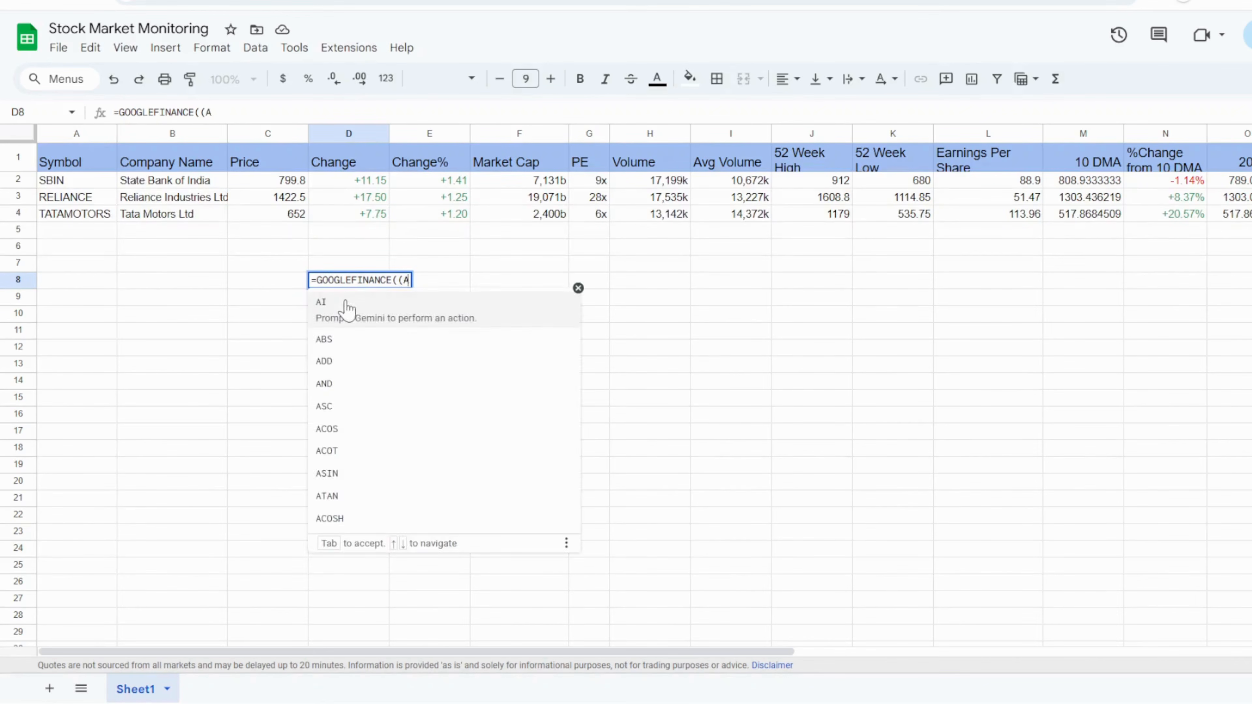
{"action": "type", "text": "2, \"\""}
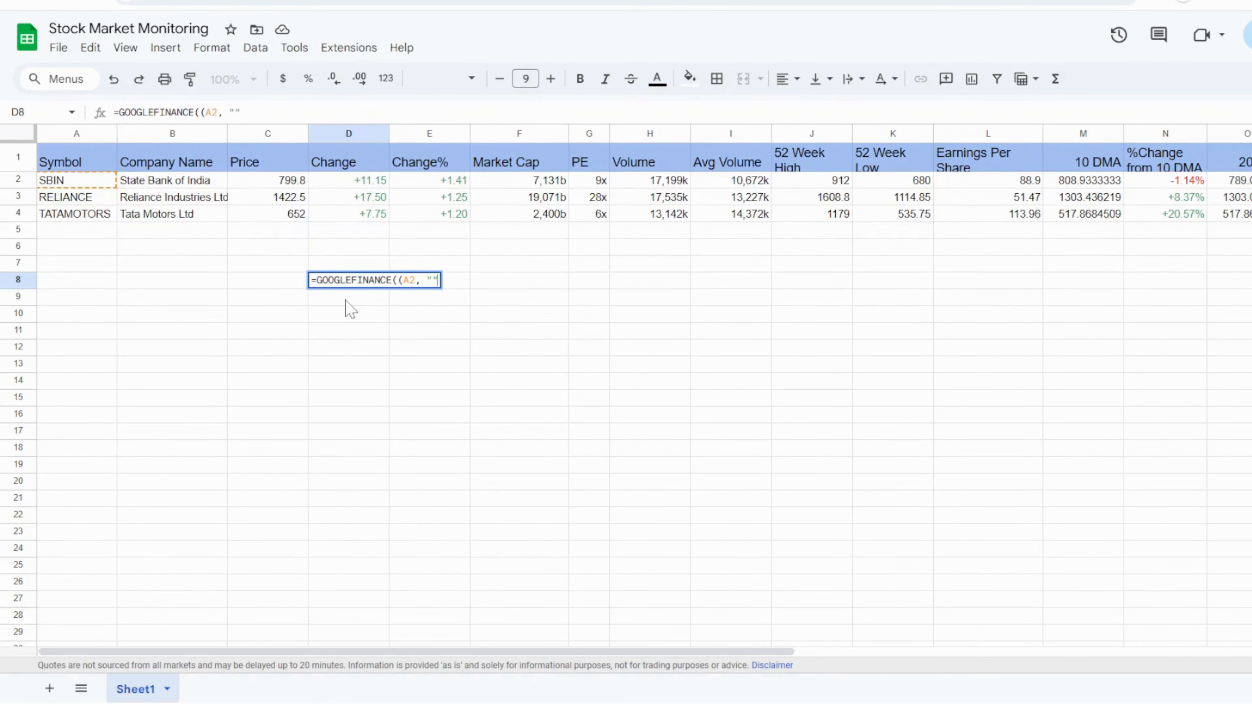
{"action": "type", "text": "price"}
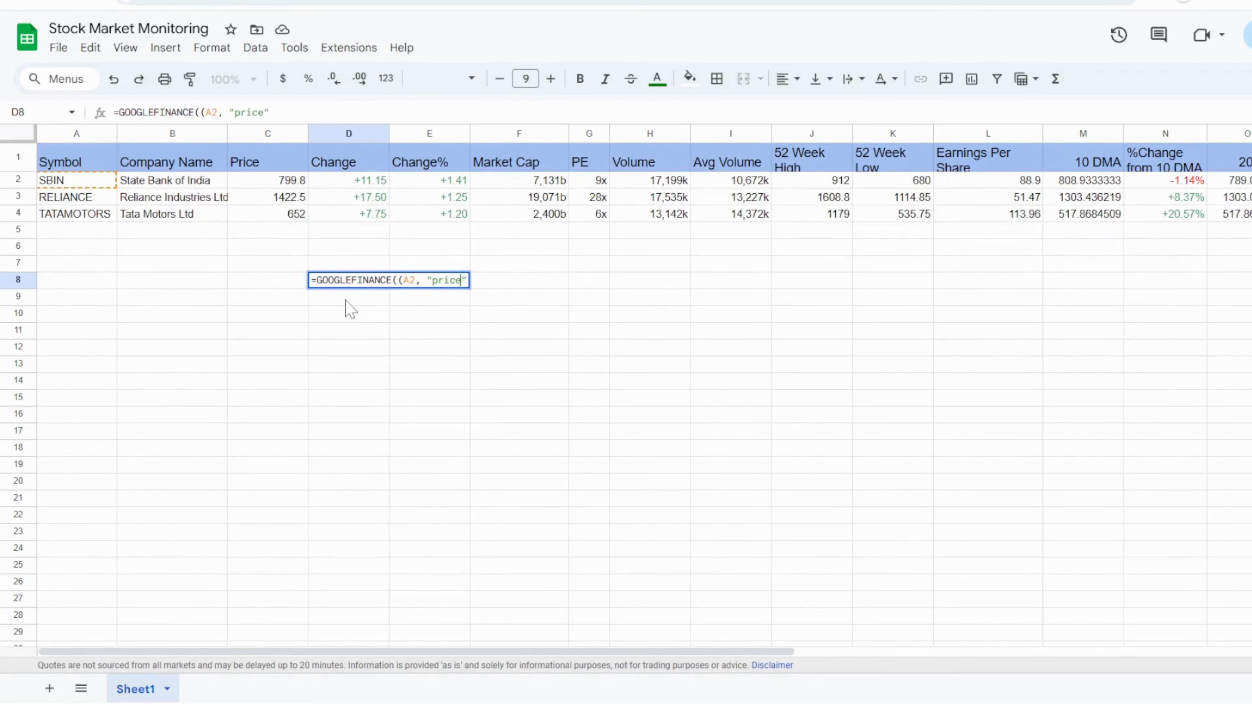
{"action": "type", "text": "\", work"}
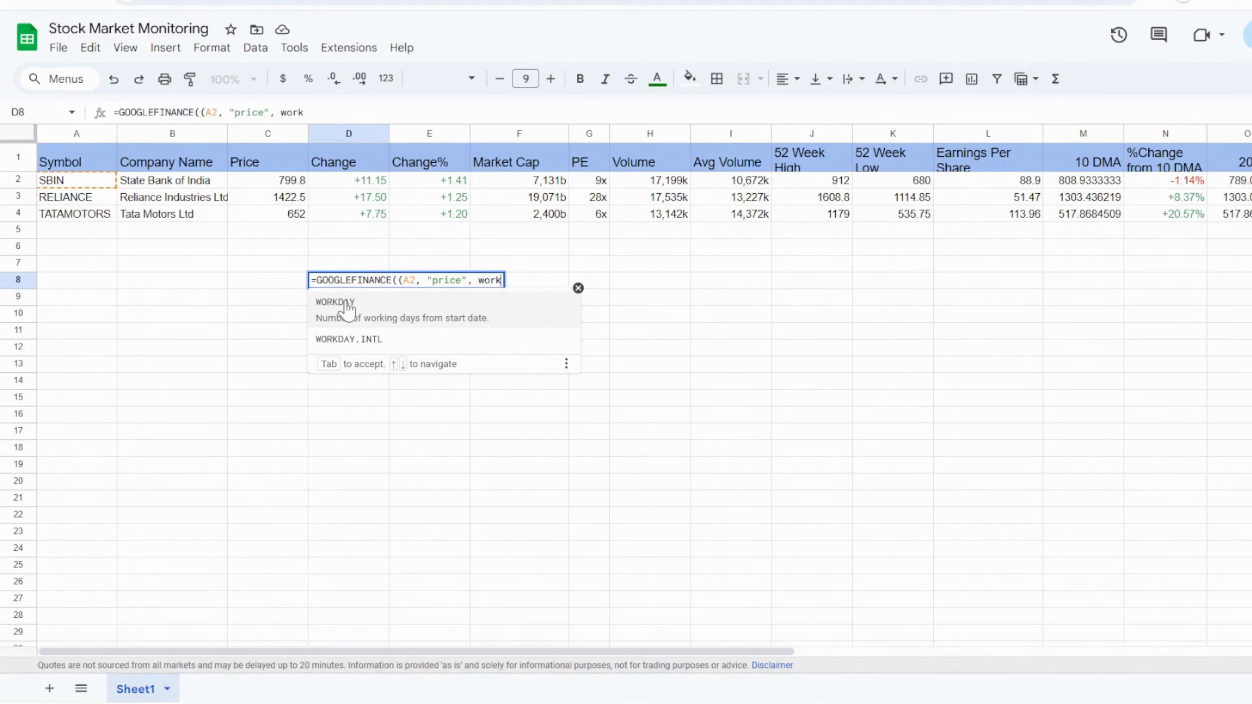
{"action": "type", "text": "day(to"}
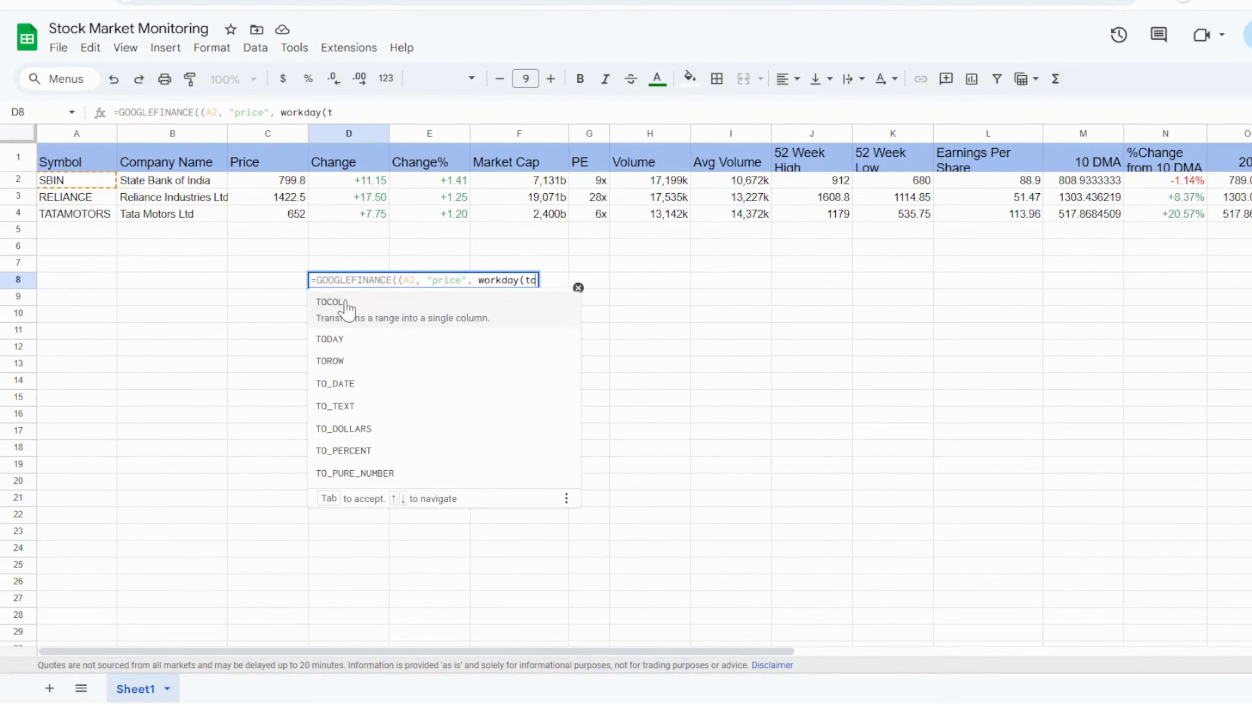
{"action": "type", "text": "day()"}
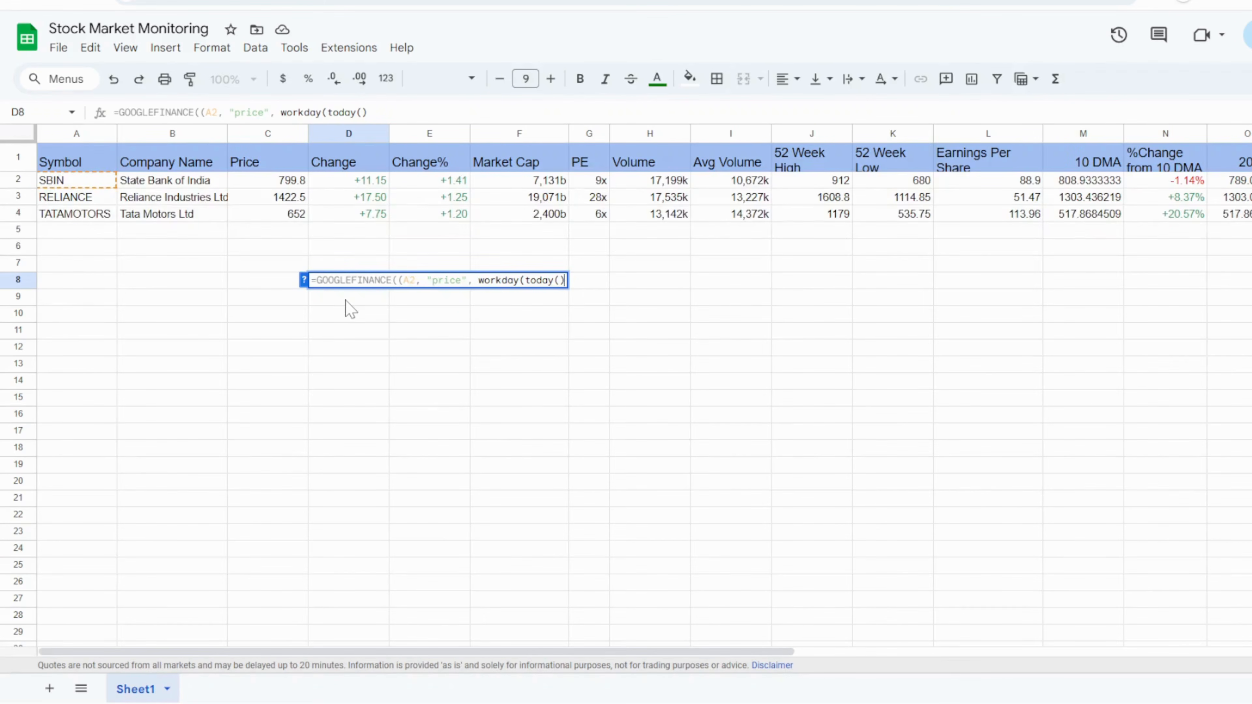
{"action": "type", "text": ","}
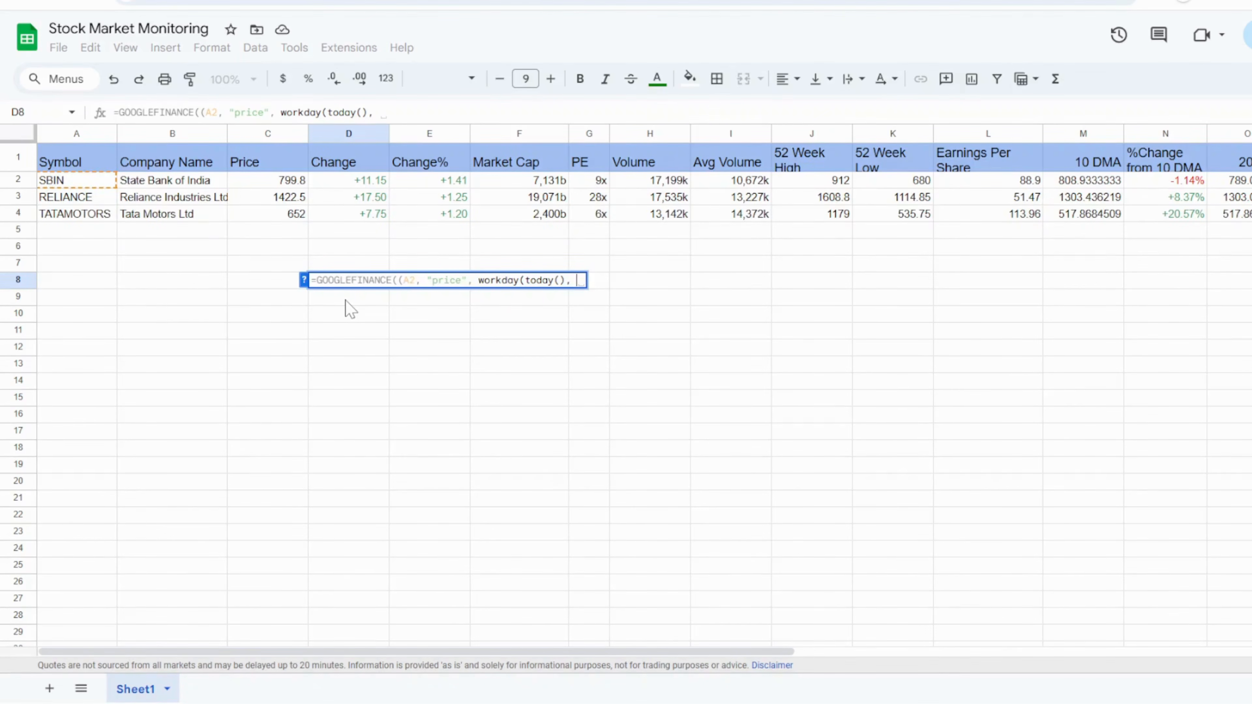
{"action": "type", "text": "-25"}
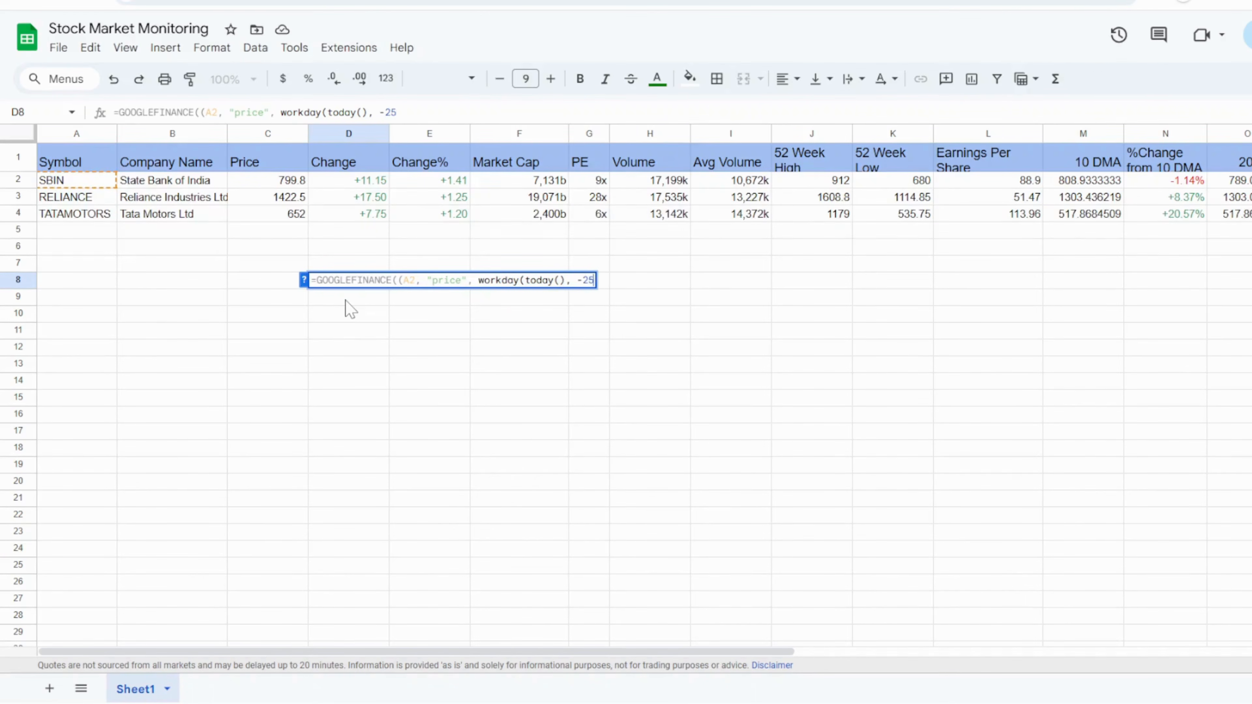
{"action": "type", "text": "0,"}
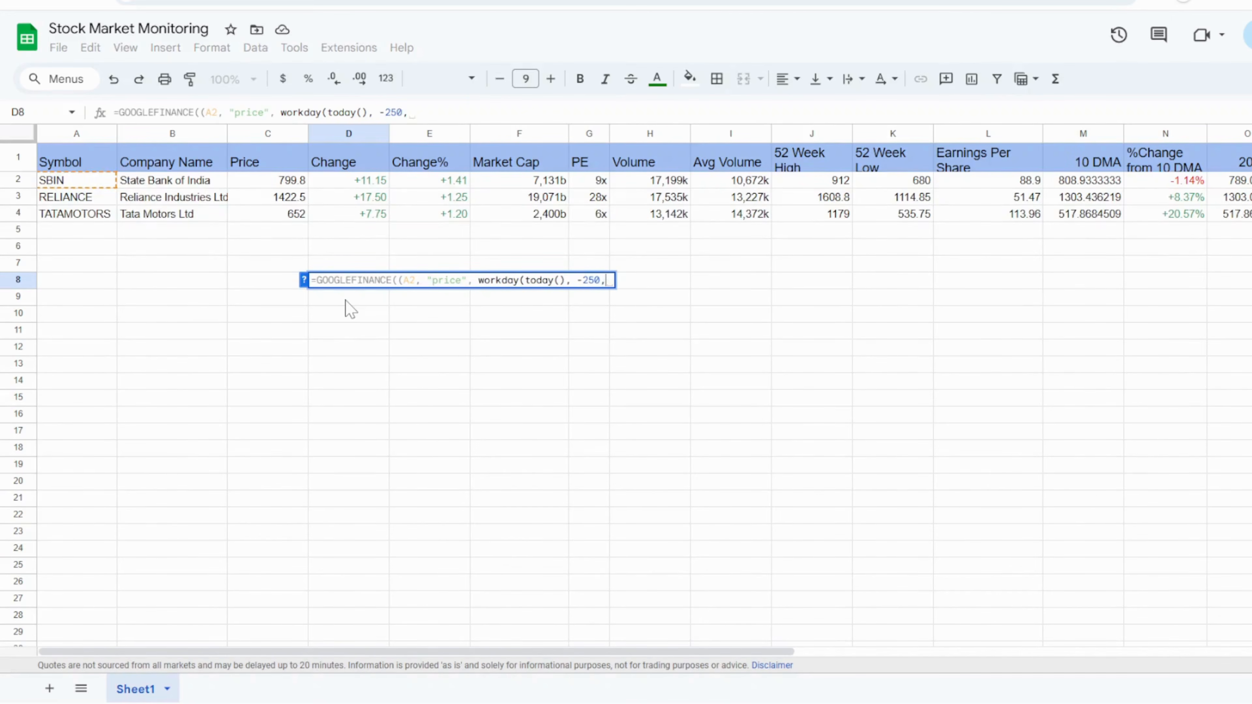
{"action": "key", "text": "BackSpace"}
{"action": "type", "text": "), "}
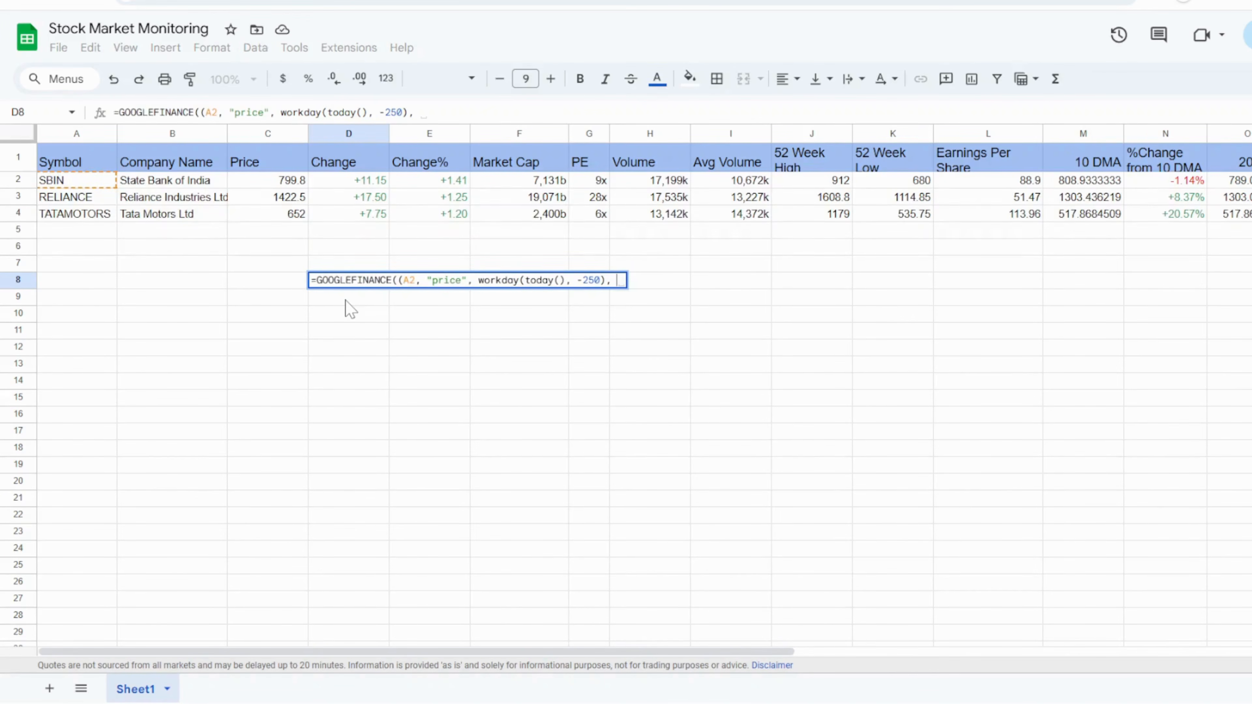
{"action": "type", "text": "today()"}
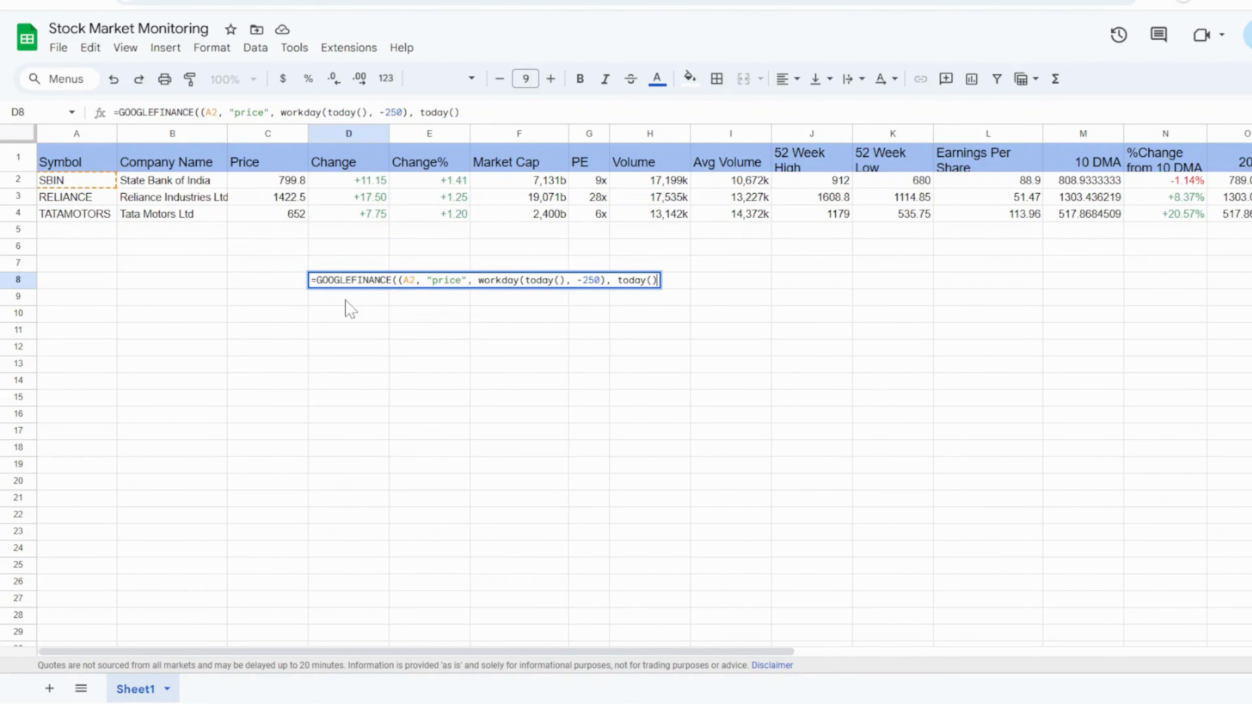
{"action": "type", "text": ")"}
{"action": "key", "text": "Return"}
- Correct the formula in D8 to =GOOGLEFINANCE(A2, "price", workday(today(), -250), today()) by removing the extra opening parenthesis
{"action": "left_click", "coordinate": [352, 285]}
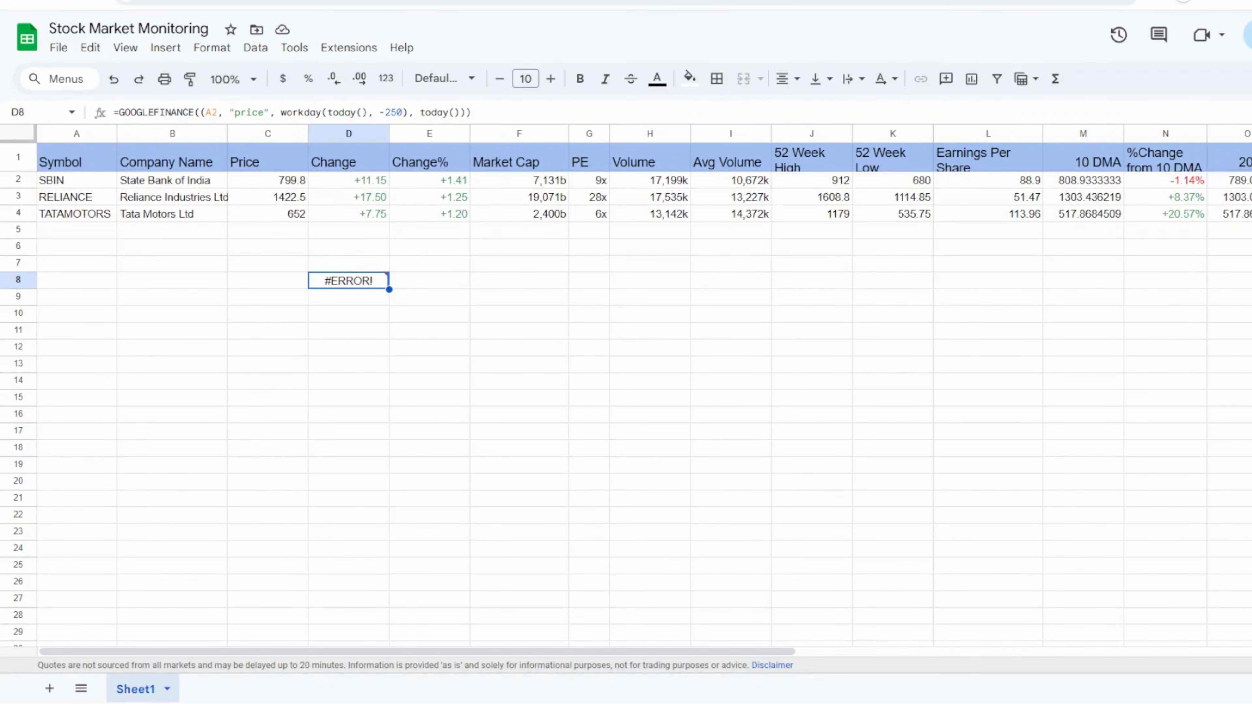
{"action": "left_click", "coordinate": [209, 114]}
{"action": "key", "text": "BackSpace"}
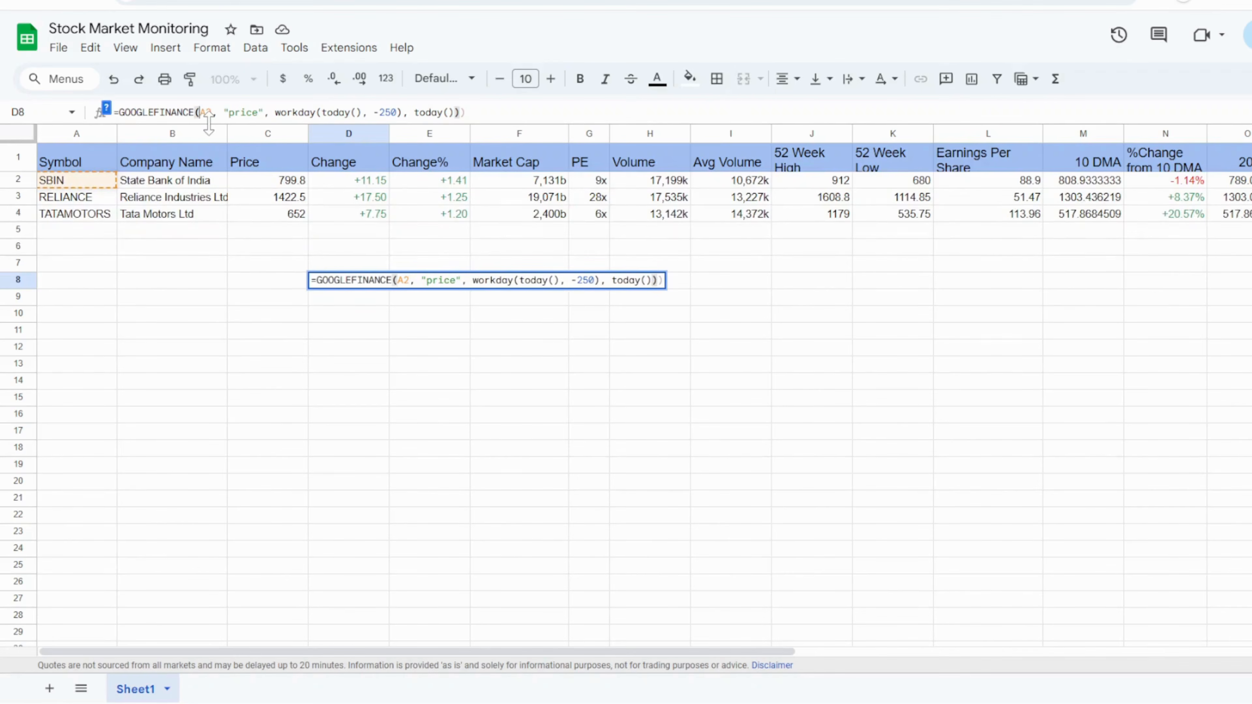
{"action": "left_click", "coordinate": [466, 113]}
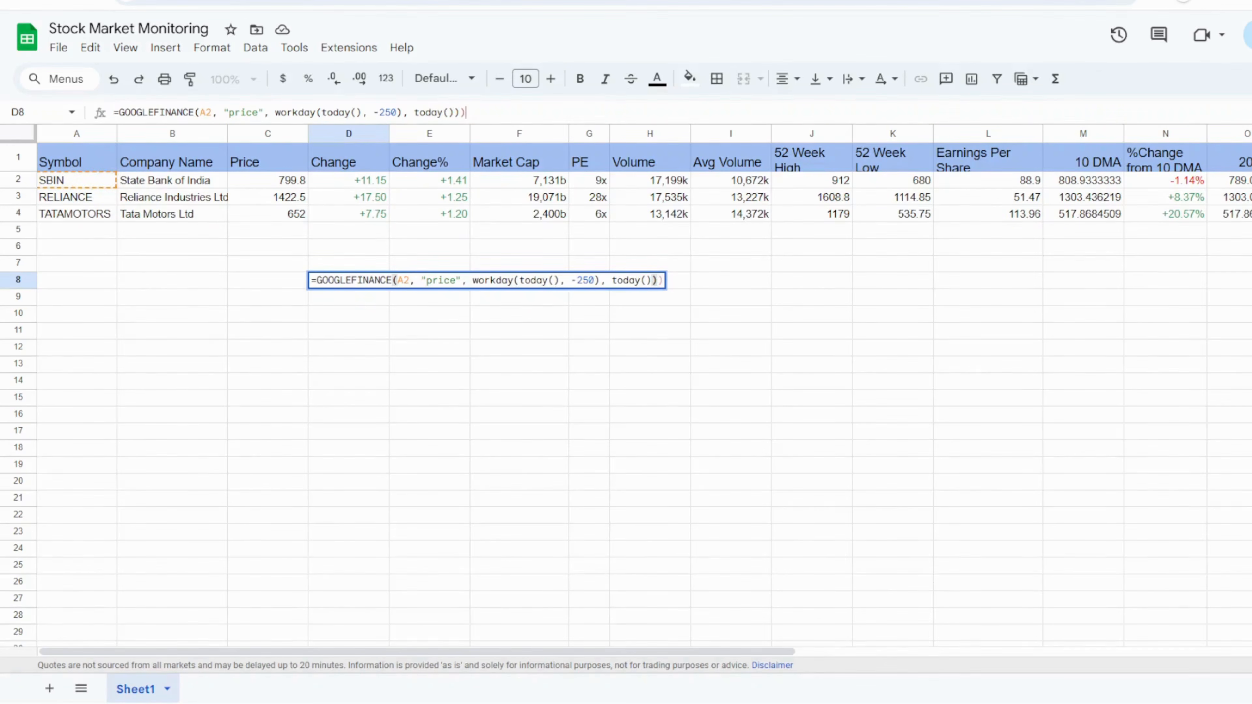
{"action": "key", "text": "Return"}
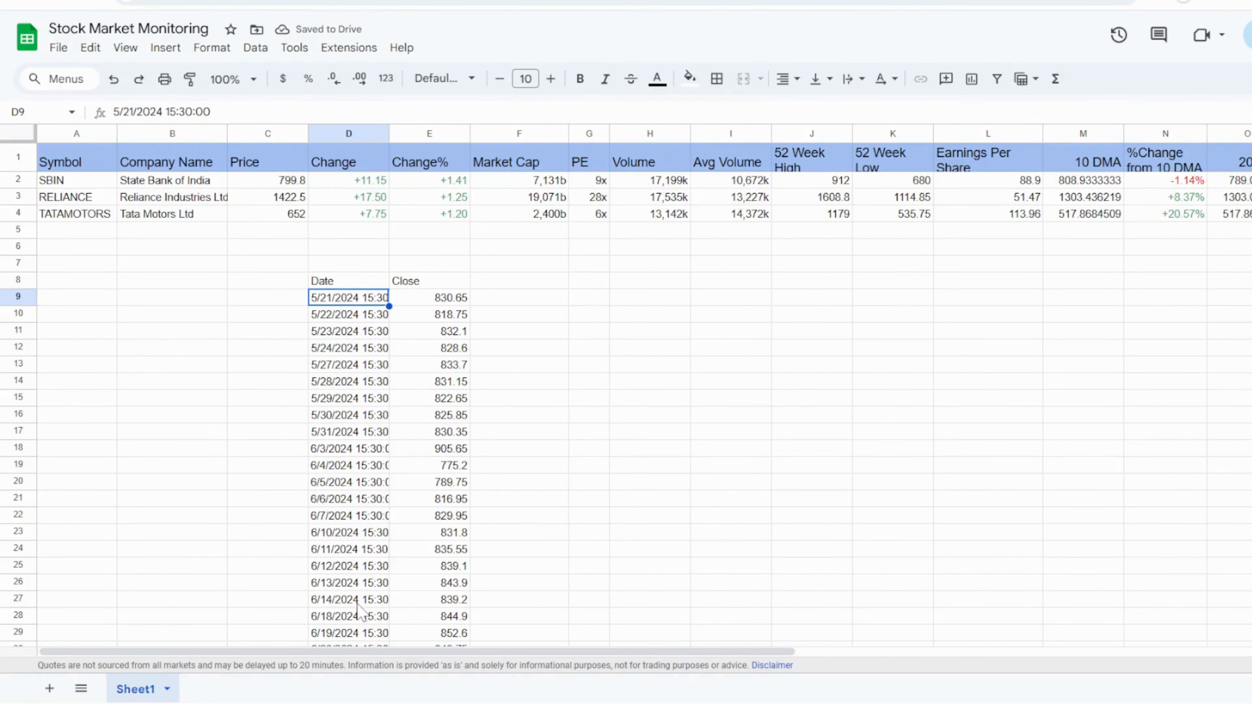
{"action": "left_click", "coordinate": [333, 284]}
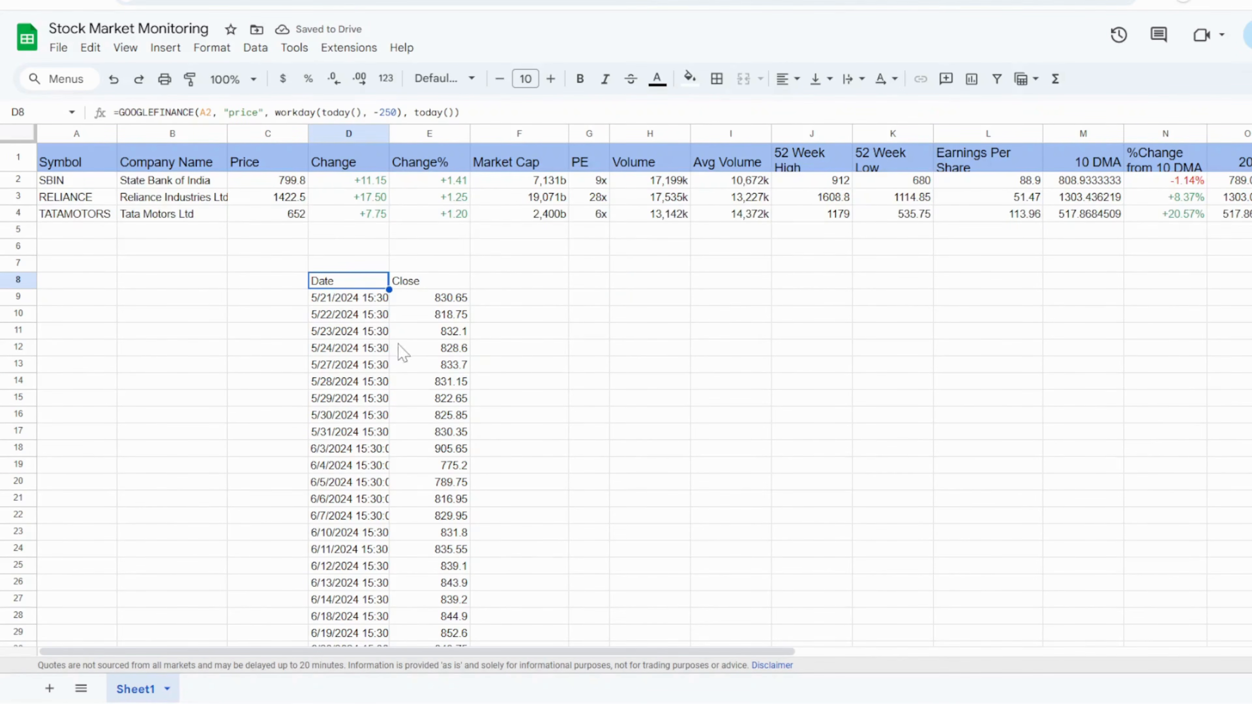
- Extract the closing prices into column F by entering =INDEX(D8:E242,,2) in F8
{"action": "left_click", "coordinate": [495, 281]}
{"action": "type", "text": "="}
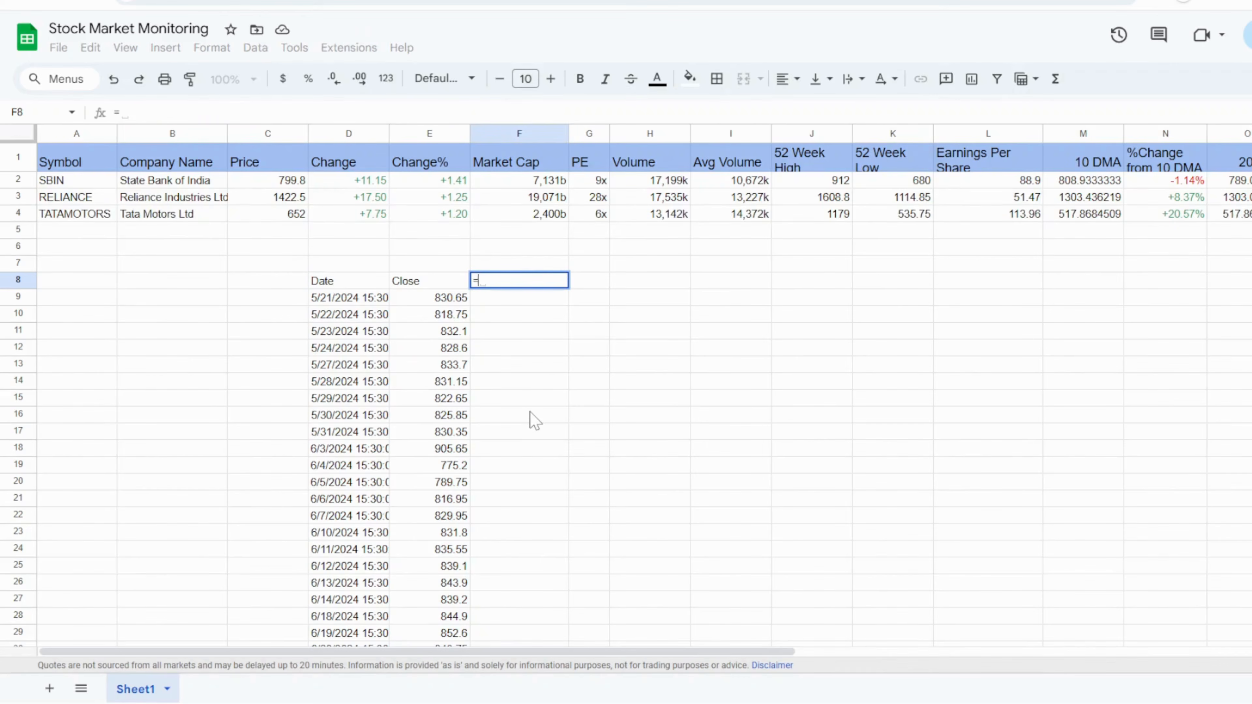
{"action": "type", "text": "INDEX("}
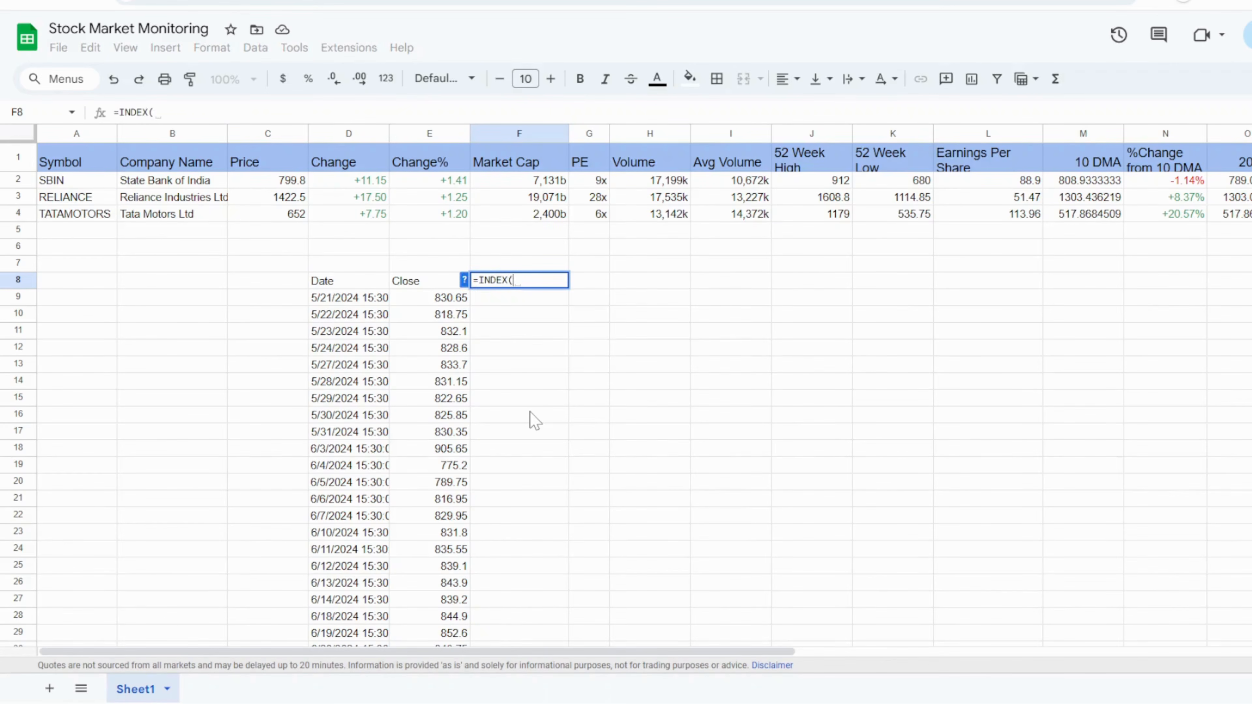
{"action": "left_click_drag", "start_coordinate": [367, 282], "coordinate": [446, 190]}
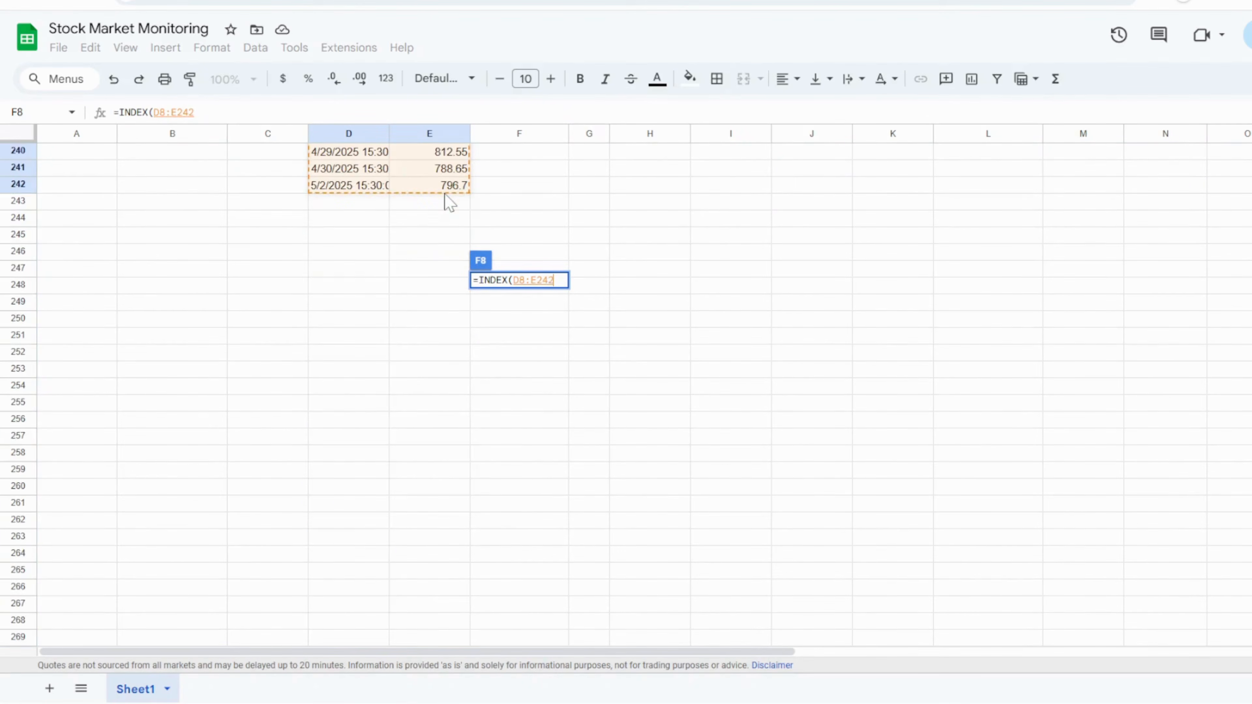
{"action": "type", "text": ",,2)"}
{"action": "key", "text": "Return"}
{"action": "scroll", "coordinate": [532, 345], "scroll_direction": "up", "scroll_amount": 3}
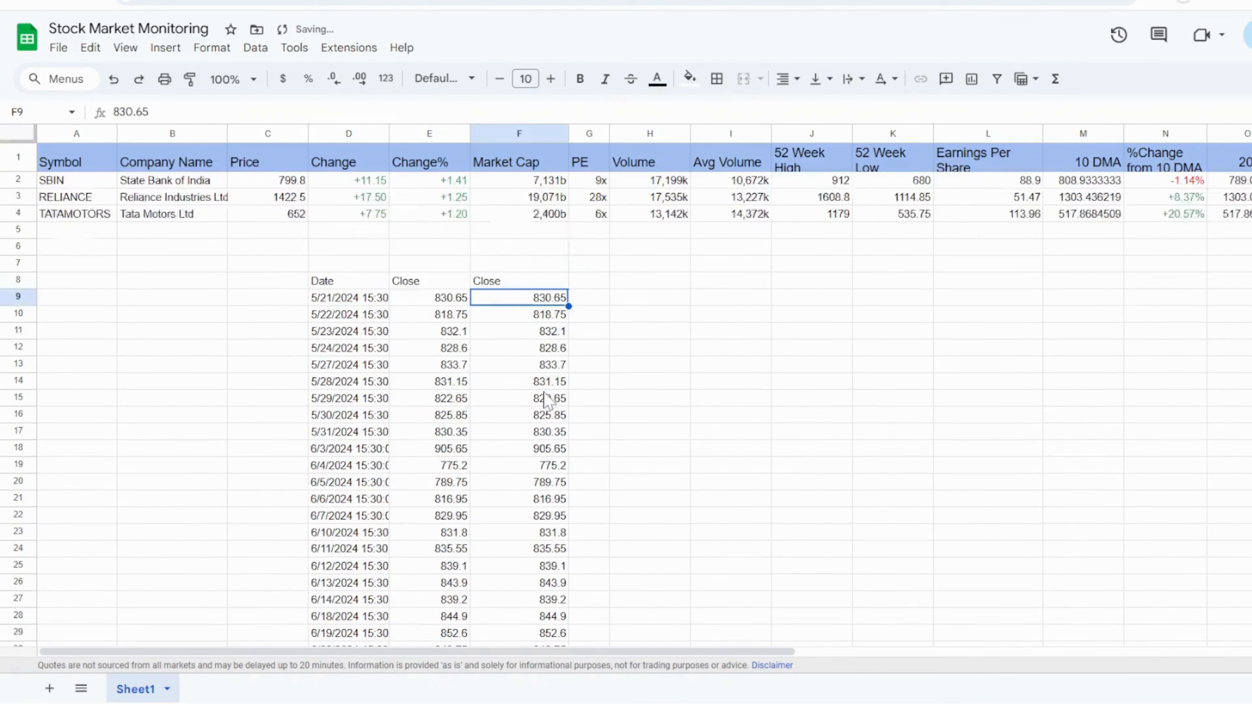
- Replace the D8:E242 range inside F8's INDEX formula with the GOOGLEFINANCE formula copied from D8
{"action": "left_click", "coordinate": [507, 279]}
{"action": "left_click", "coordinate": [368, 280]}
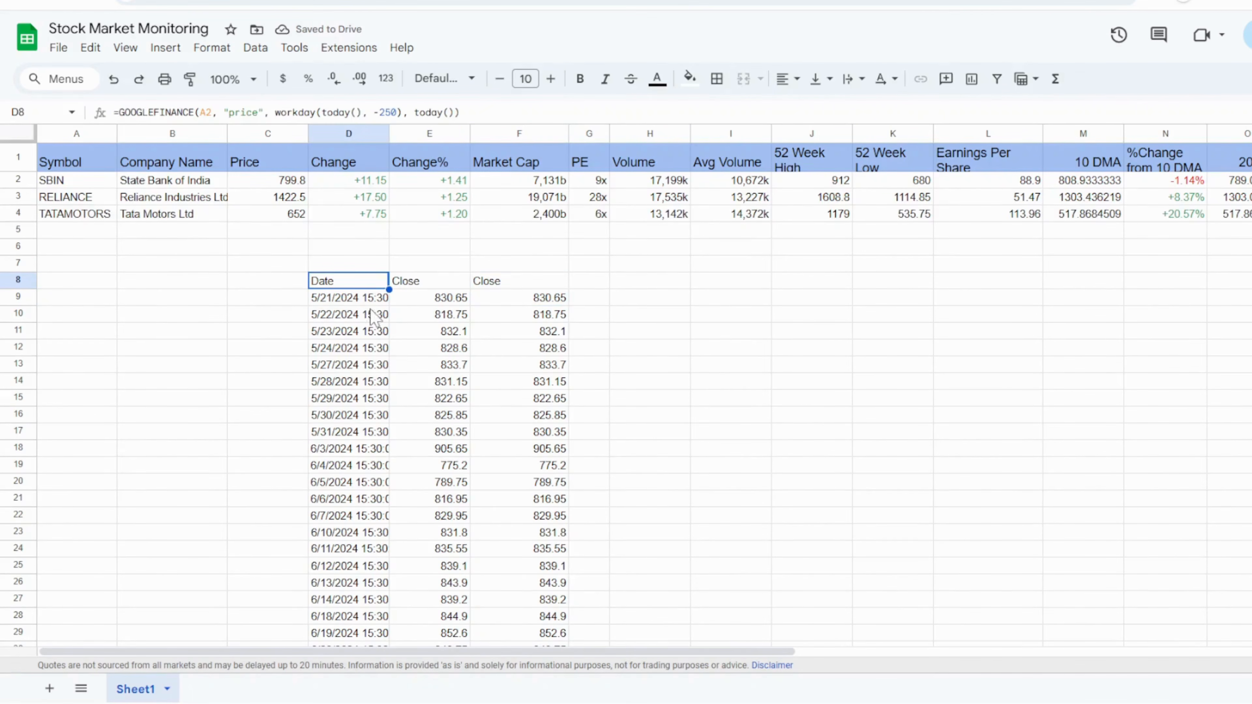
{"action": "left_click_drag", "start_coordinate": [460, 112], "coordinate": [91, 123]}
{"action": "key", "text": "ctrl+c"}
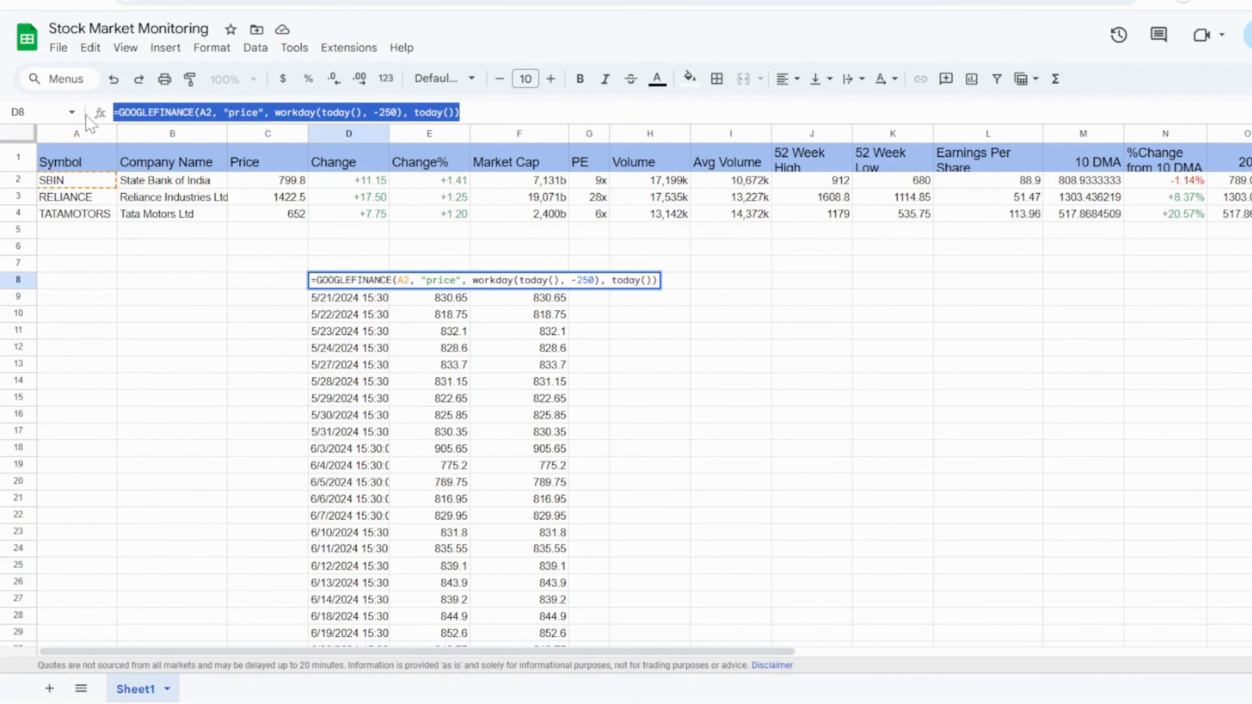
{"action": "left_click", "coordinate": [737, 350]}
{"action": "left_click", "coordinate": [531, 282]}
{"action": "left_click_drag", "start_coordinate": [194, 112], "coordinate": [153, 112]}
{"action": "key", "text": "ctrl+v"}
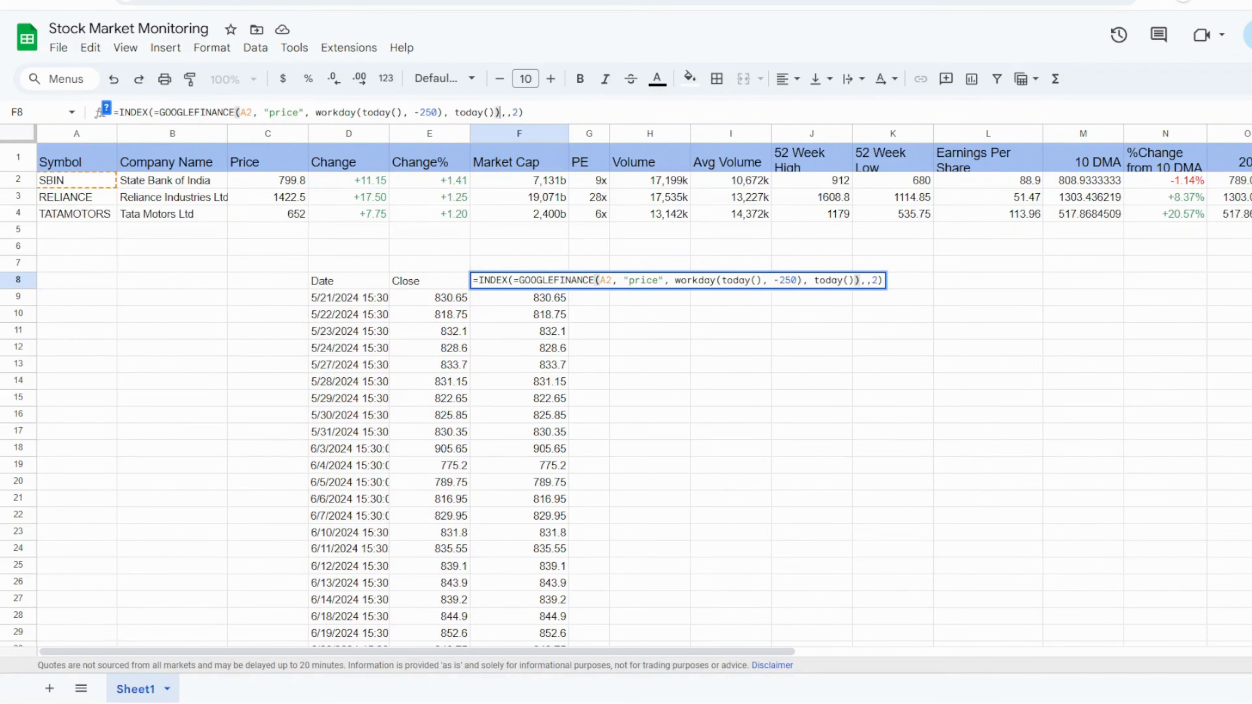
{"action": "key", "text": "Return"}
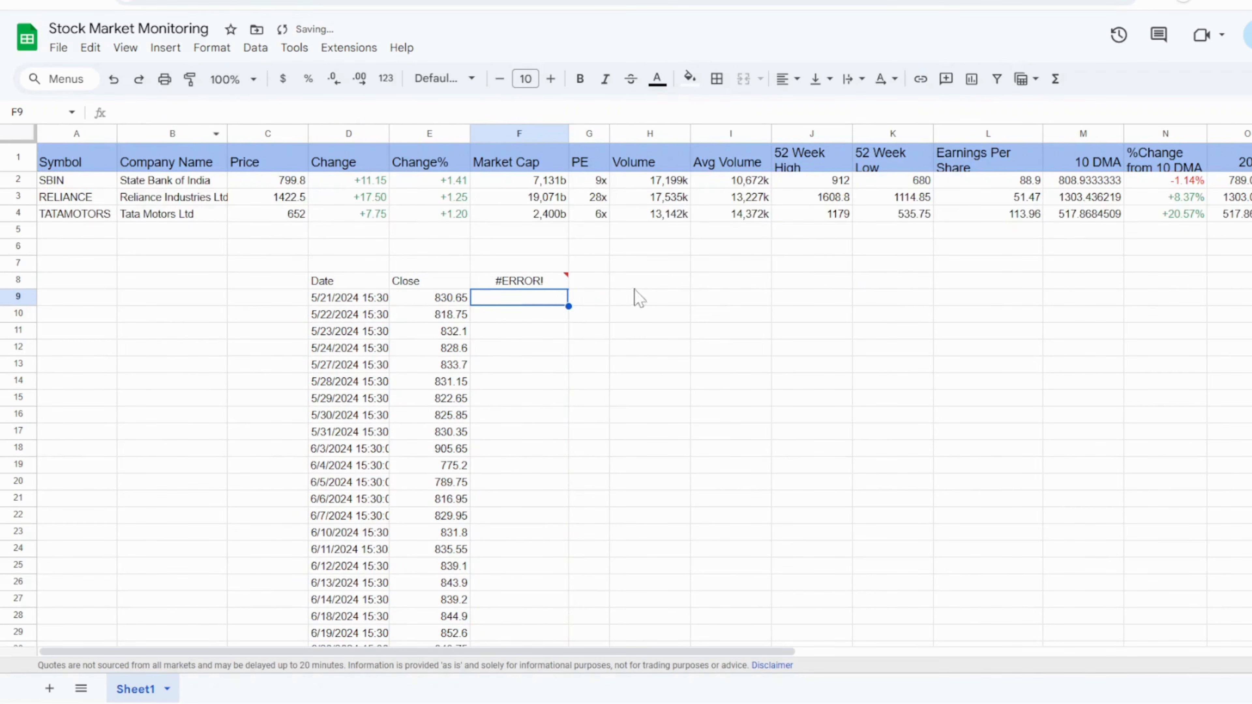
- Remove the extra equals sign before GOOGLEFINANCE in F8's INDEX formula
{"action": "left_click", "coordinate": [552, 291]}
{"action": "left_click", "coordinate": [159, 112]}
{"action": "key", "text": "BackSpace"}
{"action": "key", "text": "Return"}
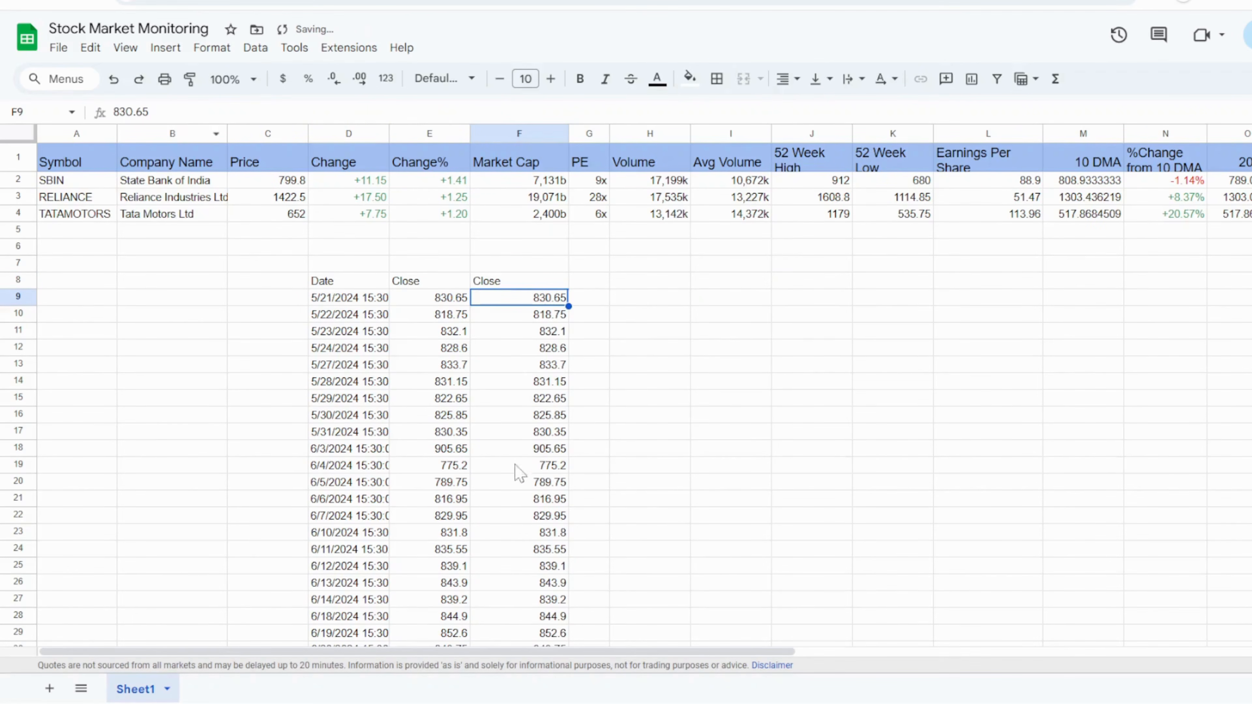
- Delete the date and close price data in D8:E242
{"action": "left_click_drag", "start_coordinate": [372, 288], "coordinate": [456, 180]}
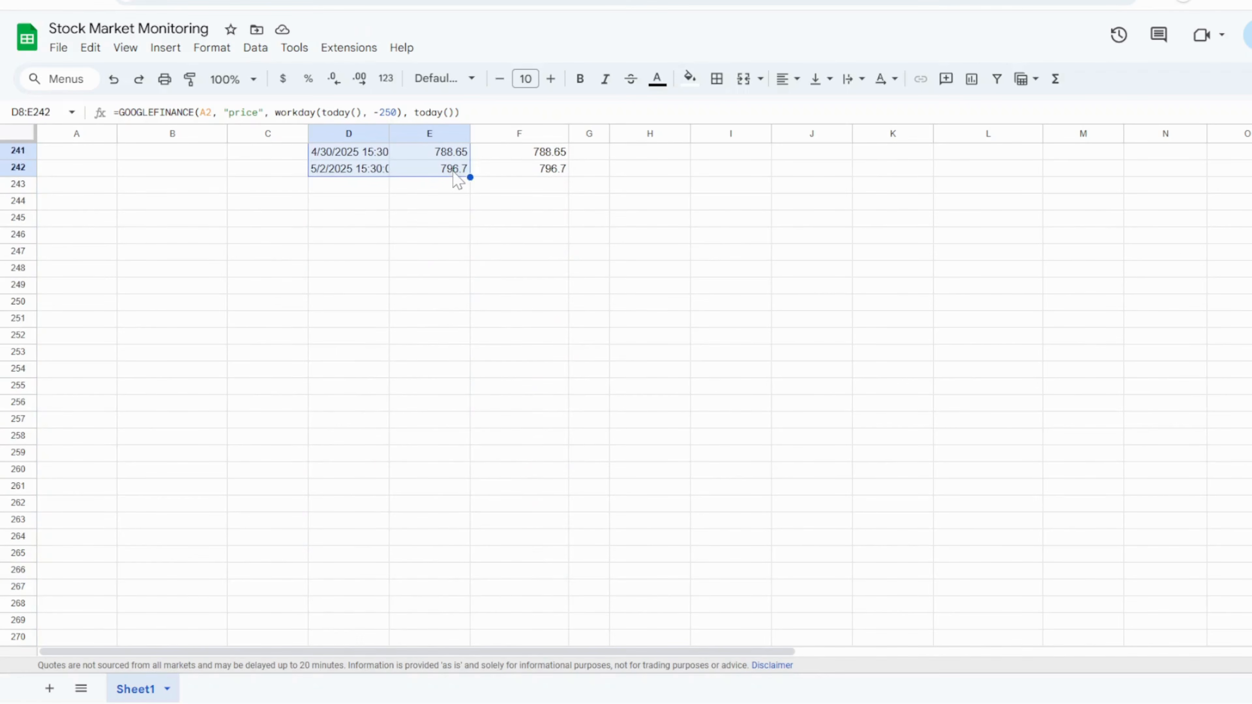
{"action": "key", "text": "Delete"}
{"action": "scroll", "coordinate": [525, 364], "scroll_direction": "up", "scroll_amount": 20}
{"action": "scroll", "coordinate": [525, 364], "scroll_direction": "up", "scroll_amount": 20}
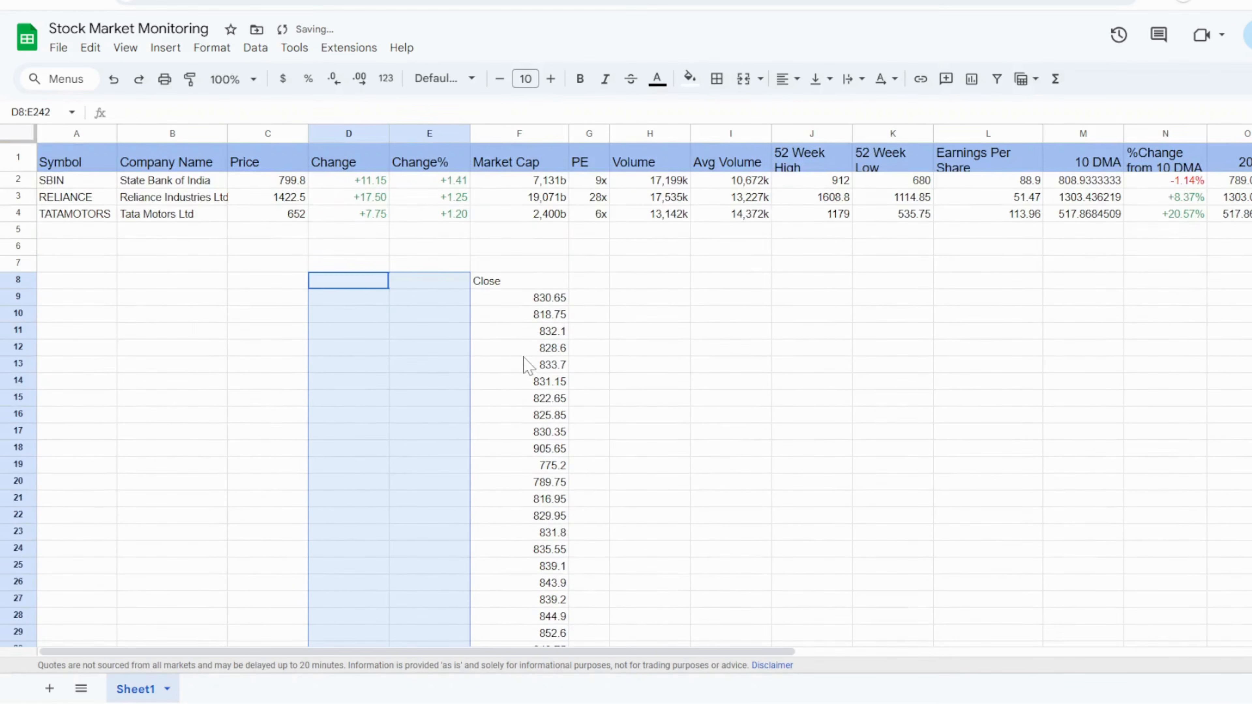
- Wrap F8's INDEX formula in a sparkline function: =sparkline(INDEX(GOOGLEFINANCE(A2, "price", workday(today(), -250), today()),,2))
{"action": "left_click", "coordinate": [535, 282]}
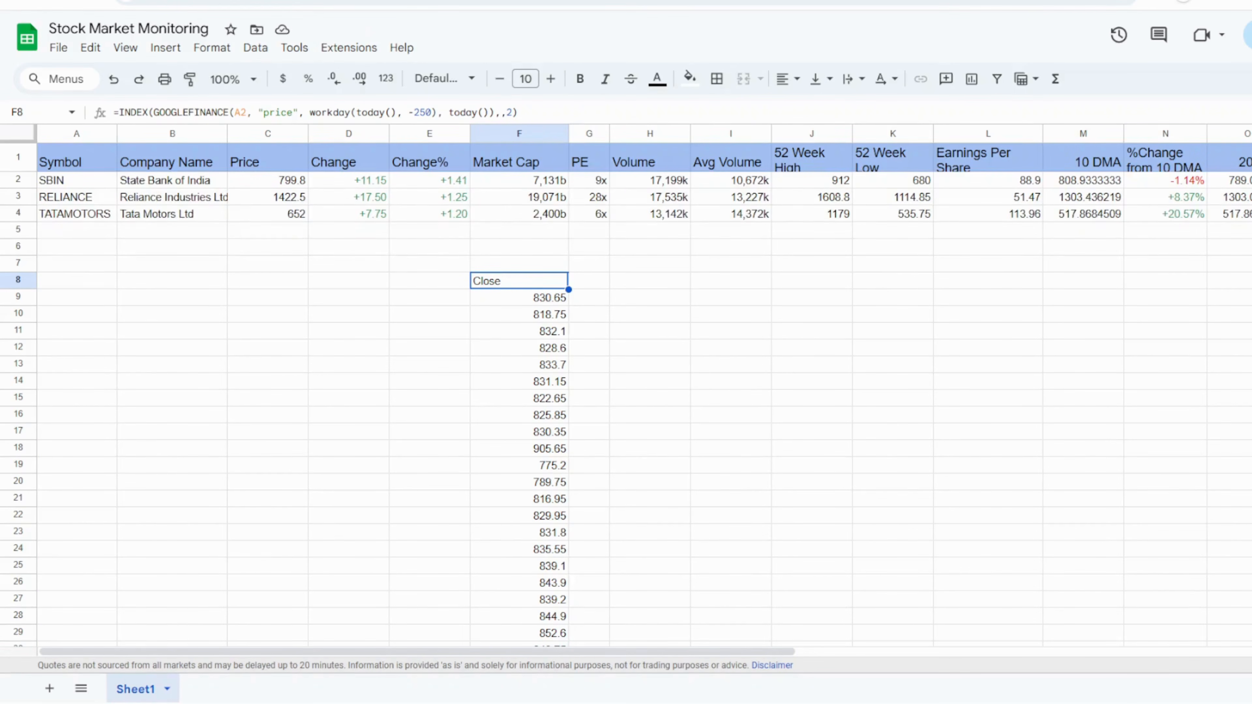
{"action": "left_click", "coordinate": [118, 112]}
{"action": "type", "text": "spark"}
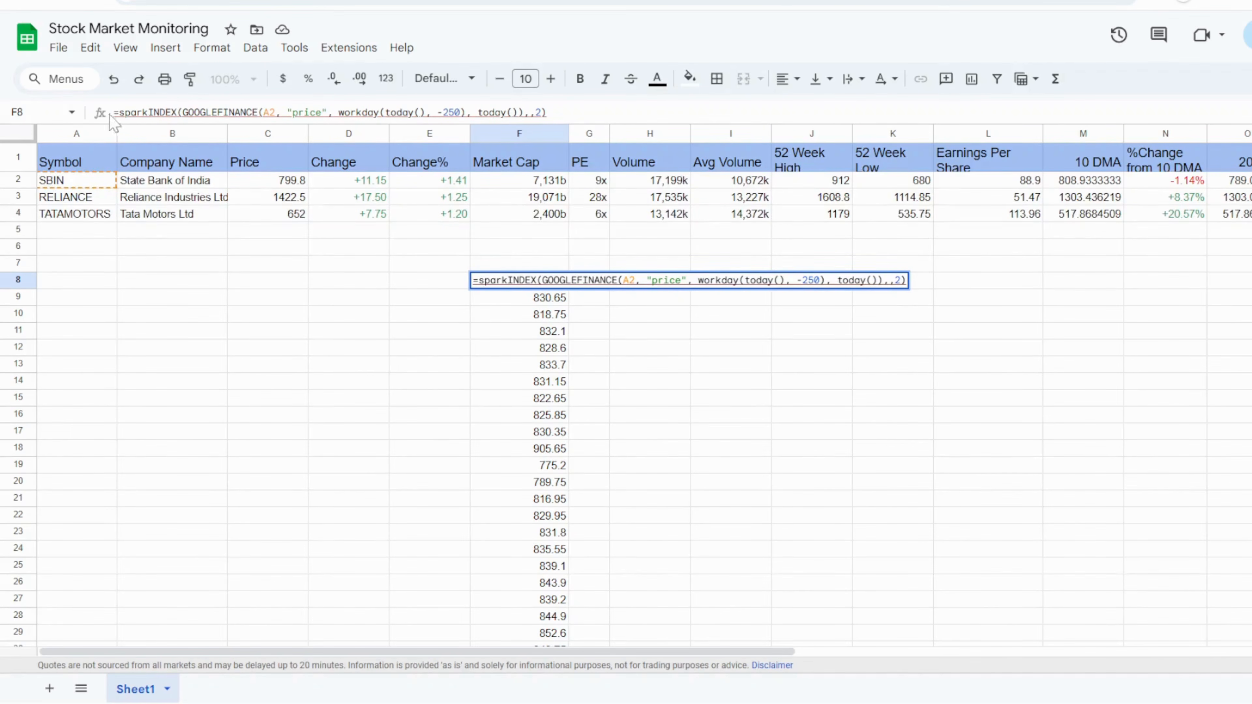
{"action": "type", "text": "line("}
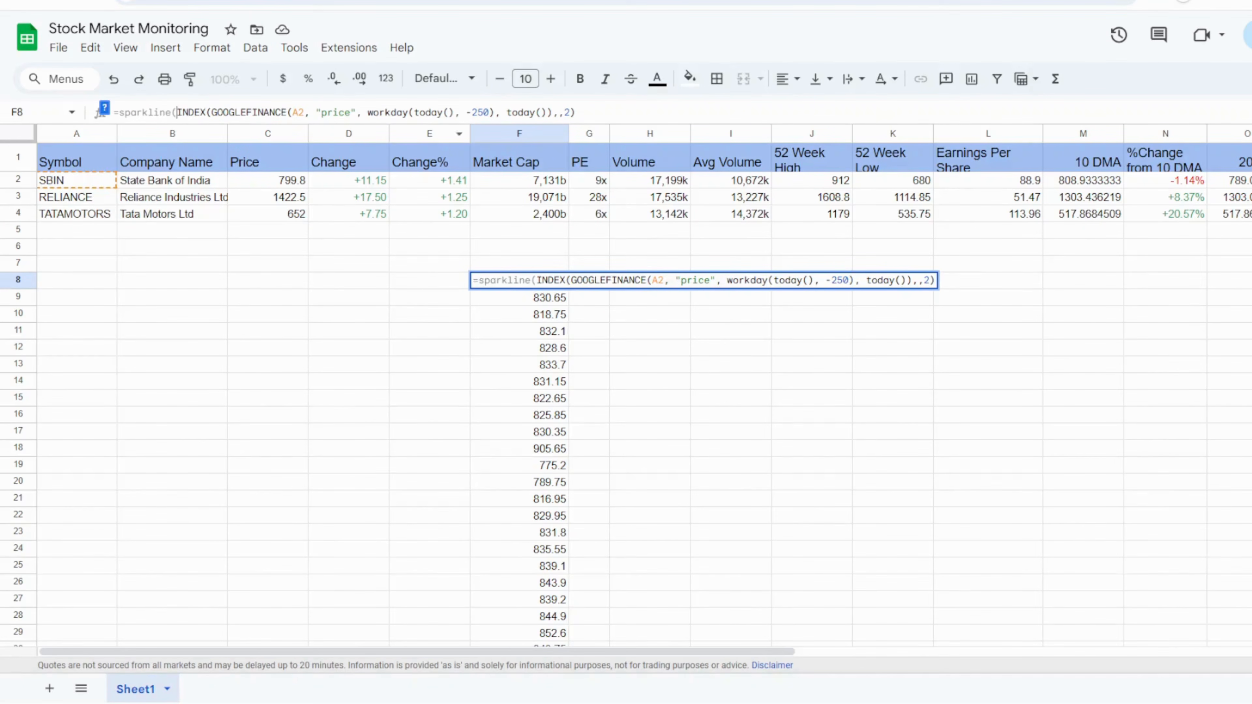
{"action": "left_click", "coordinate": [611, 112]}
{"action": "type", "text": ")"}
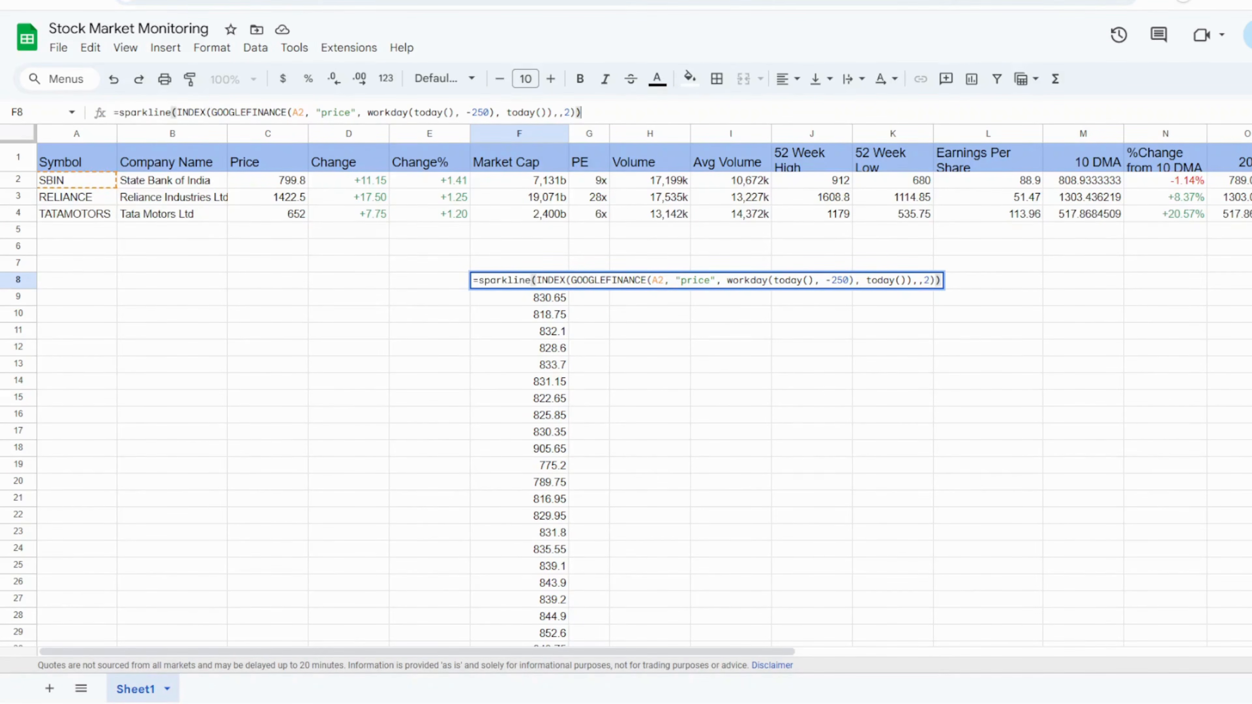
{"action": "key", "text": "Return"}
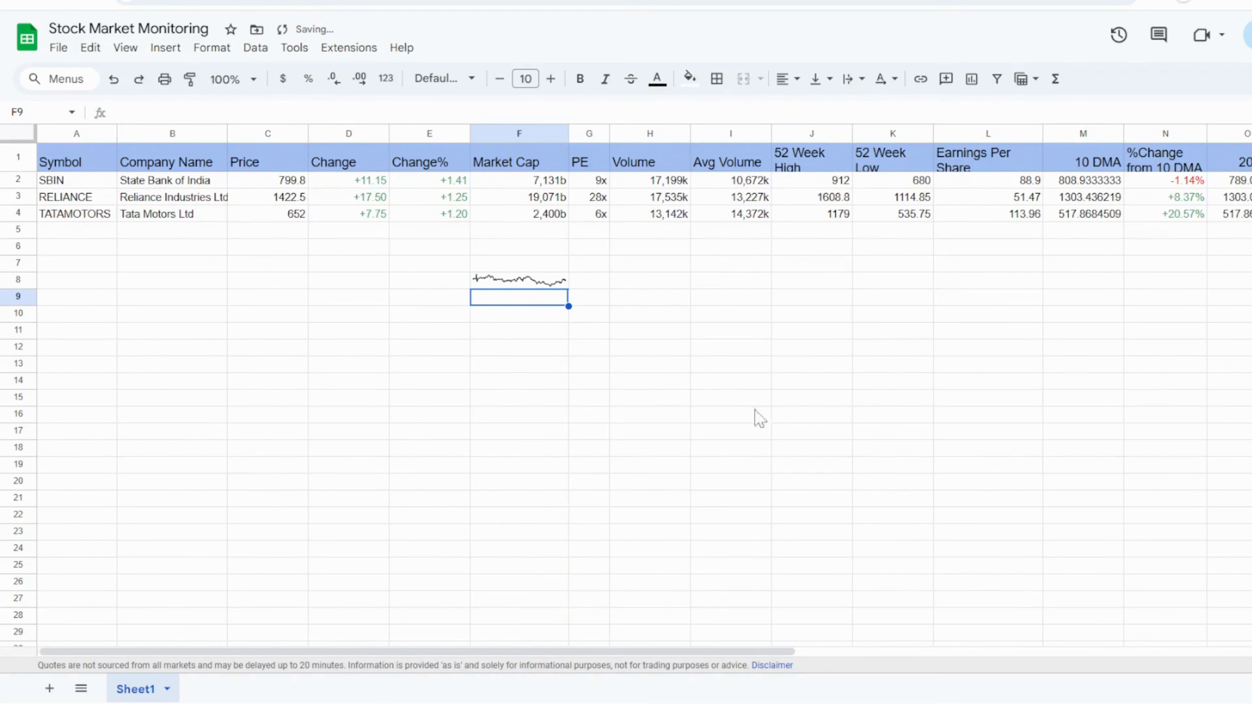
- Add the chart type option {"charttype", "bar"} to F8's sparkline formula
{"action": "left_click", "coordinate": [531, 283]}
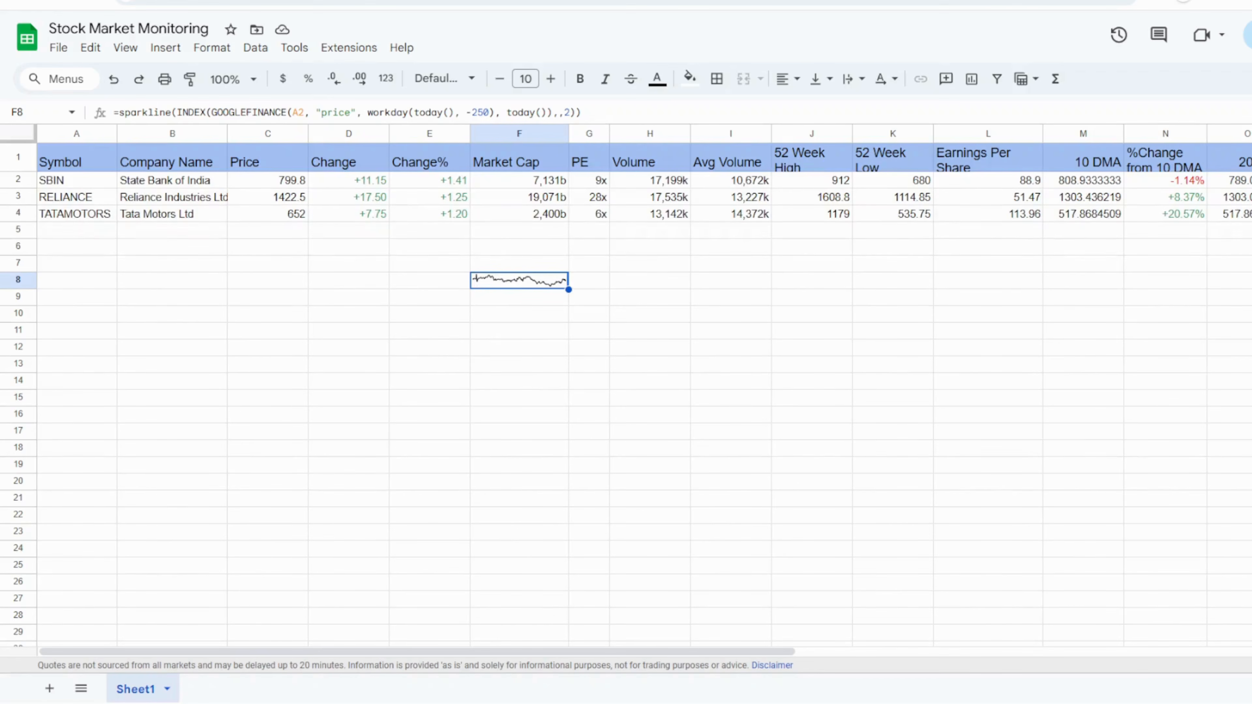
{"action": "left_click", "coordinate": [573, 113]}
{"action": "type", "text": ", "}
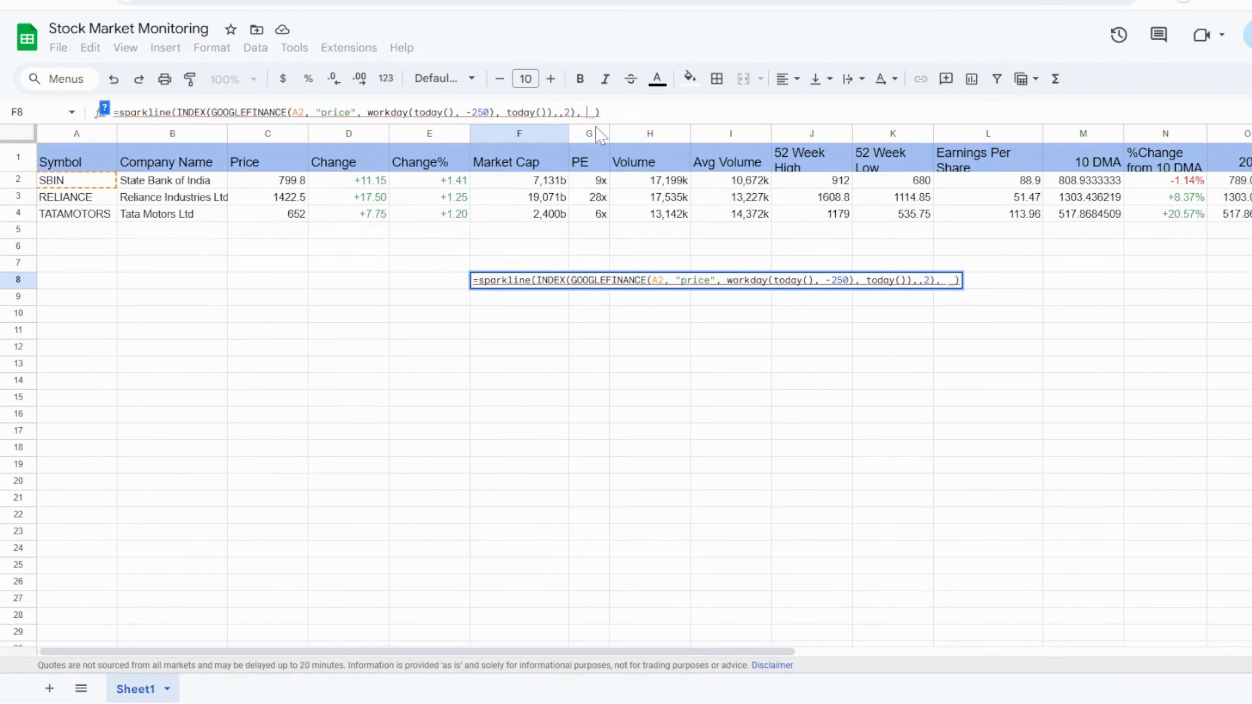
{"action": "type", "text": "{}"}
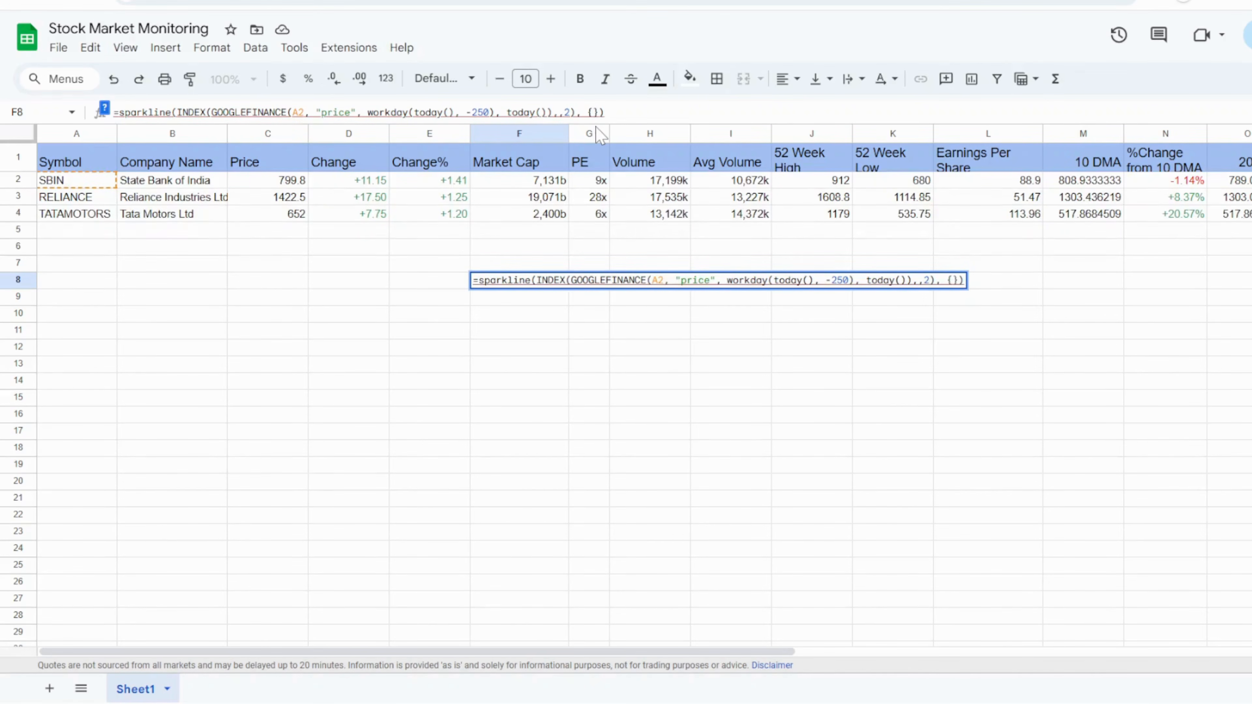
{"action": "type", "text": "\"\"charttype"}
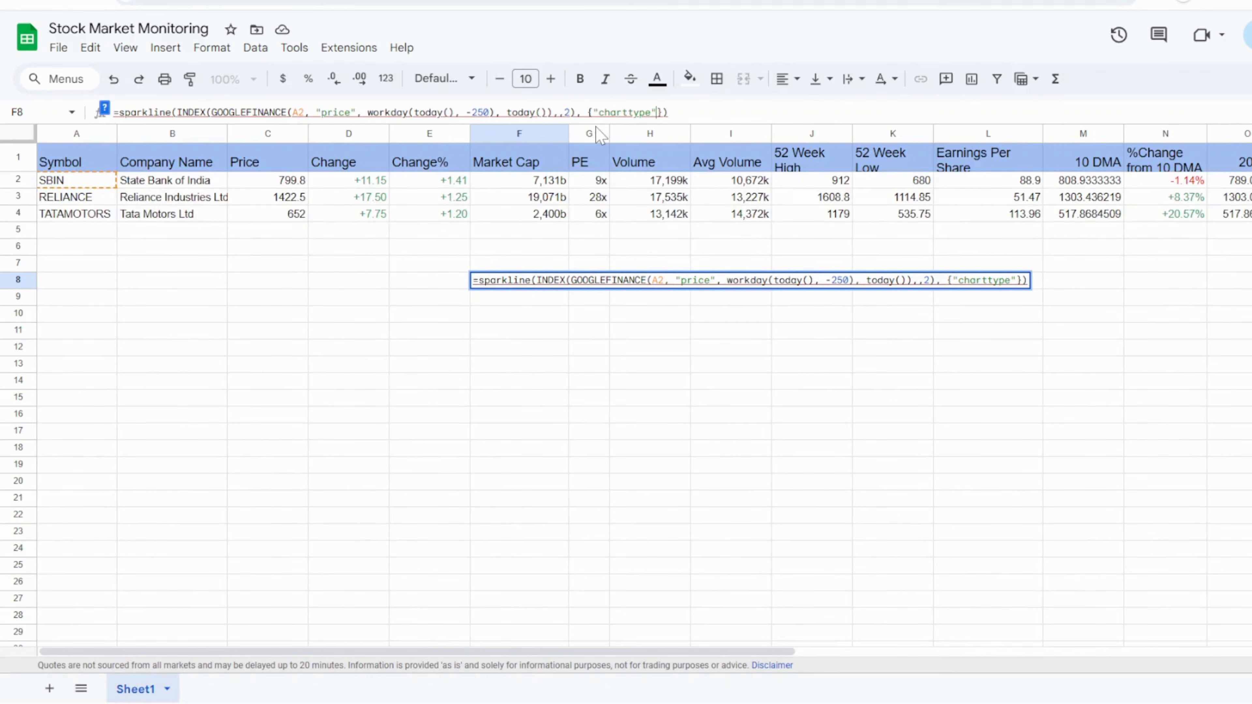
{"action": "type", "text": ", \"\""}
{"action": "key", "text": "Left"}
{"action": "type", "text": "bar"}
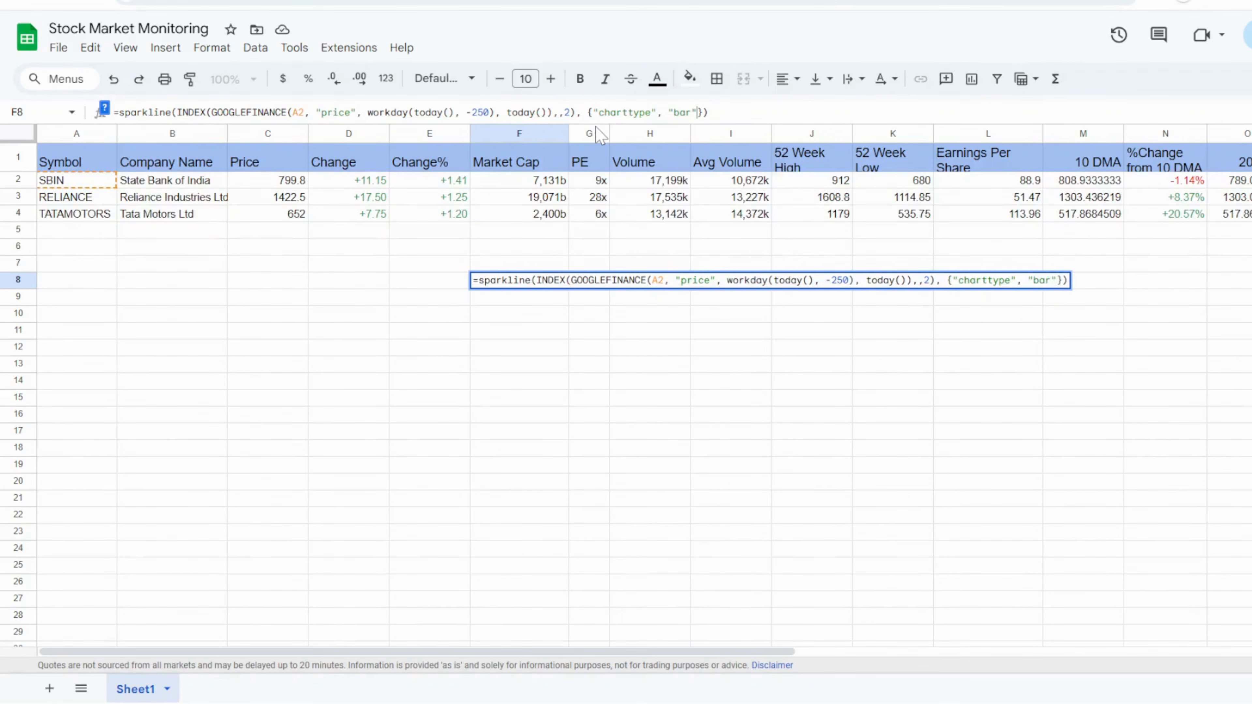
{"action": "key", "text": "Return"}
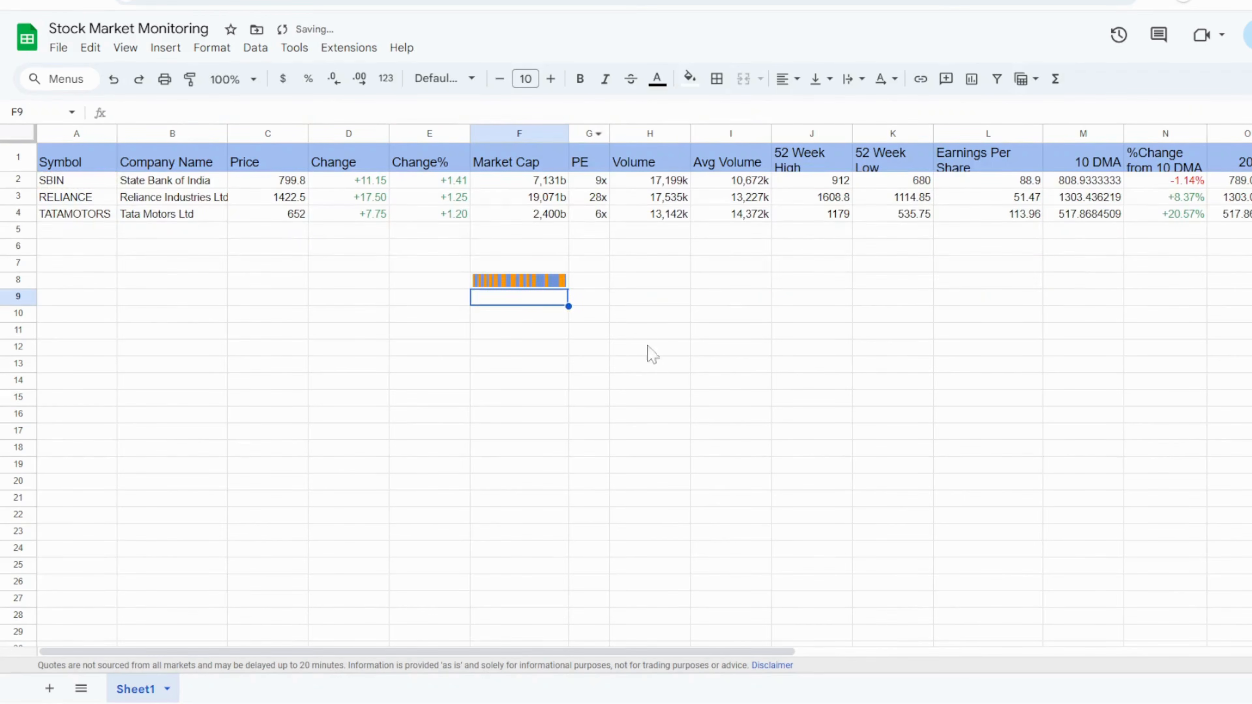
- Change the chart type in F8's sparkline formula to "line"
{"action": "left_click", "coordinate": [551, 281]}
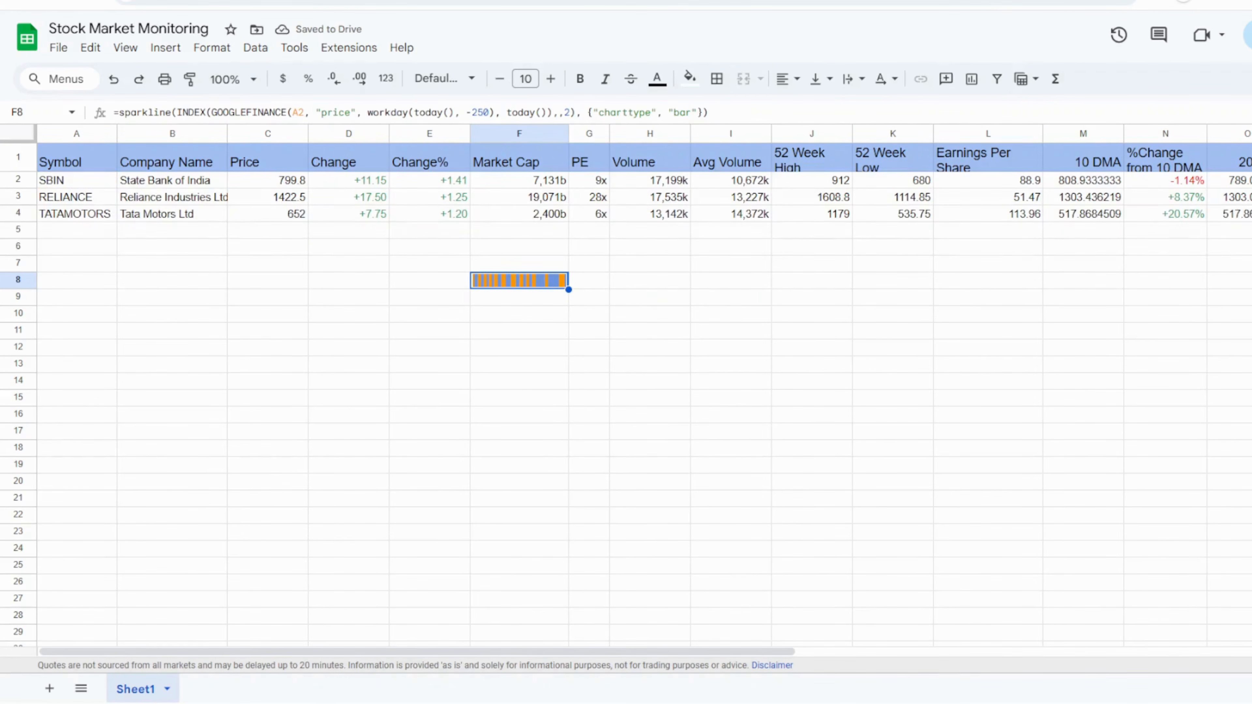
{"action": "double_click", "coordinate": [682, 113]}
{"action": "key", "text": "Right"}
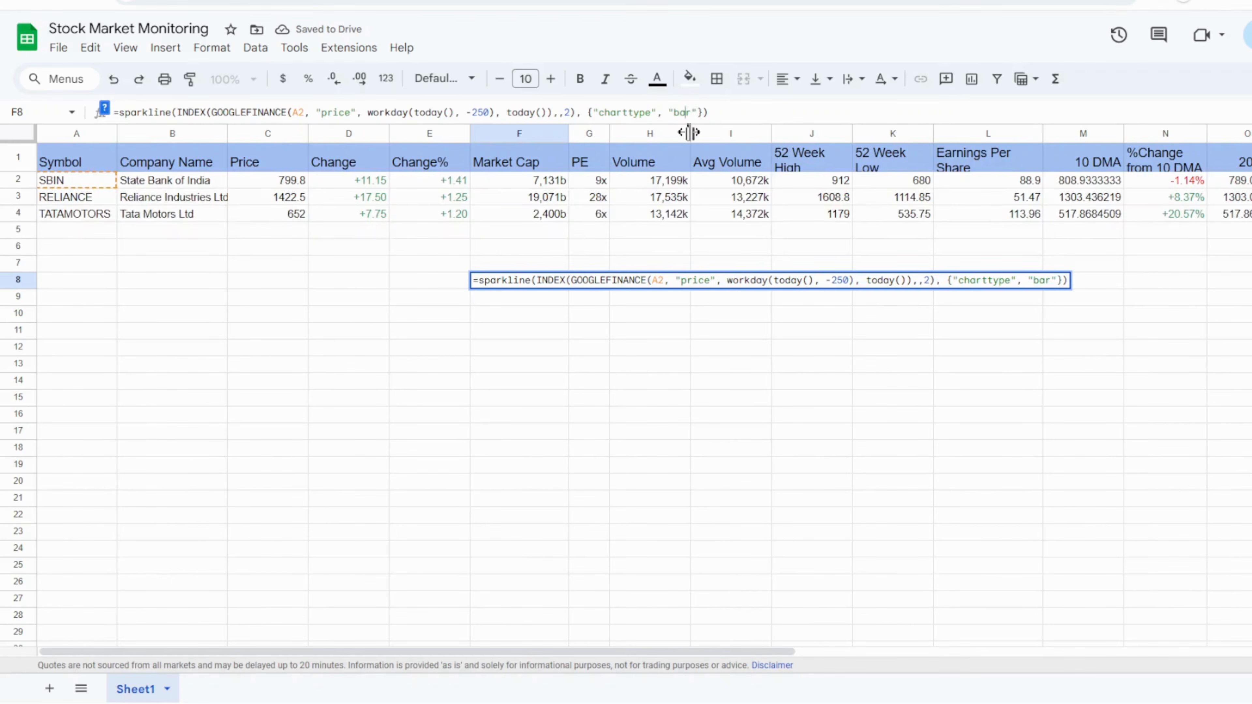
{"action": "key", "text": "BackSpace"}
{"action": "key", "text": "BackSpace"}
{"action": "key", "text": "BackSpace"}
{"action": "type", "text": "line"}
{"action": "key", "text": "Return"}
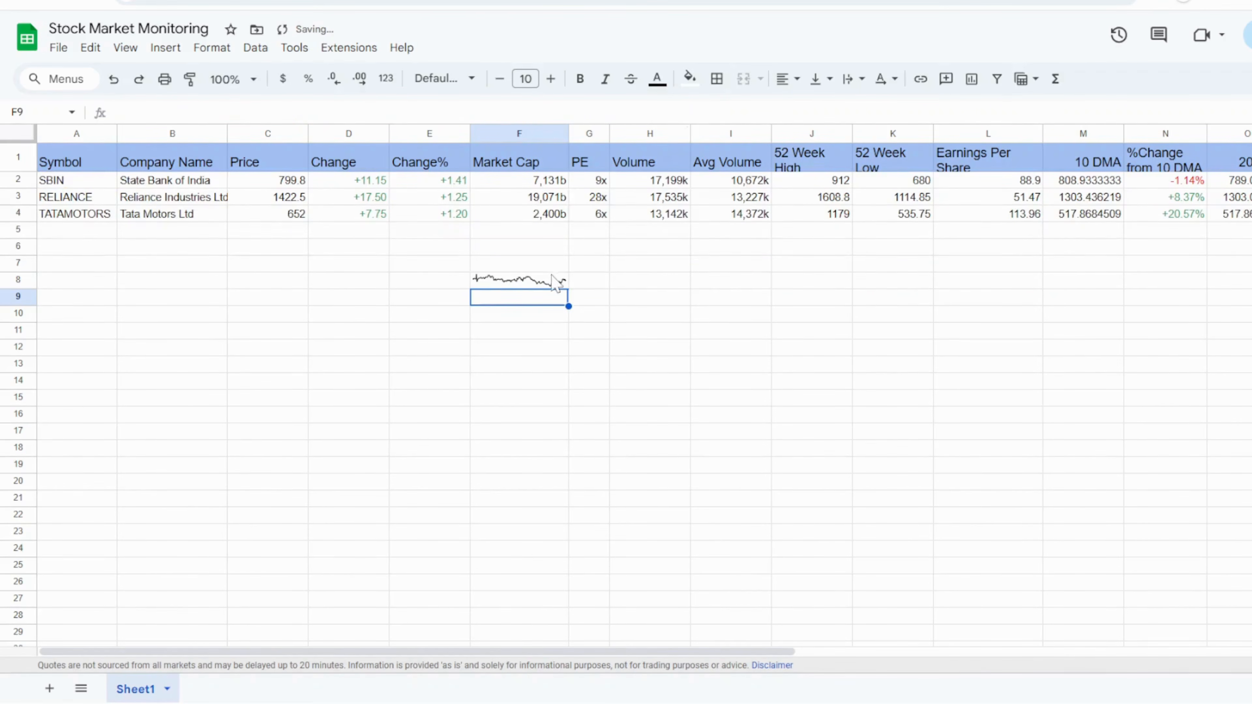
- Set the chart type in F8's sparkline formula to "column"
{"action": "left_click", "coordinate": [551, 279]}
{"action": "double_click", "coordinate": [685, 112]}
{"action": "left_click", "coordinate": [685, 113]}
{"action": "key", "text": "shift+Left"}
{"action": "key", "text": "shift+Left"}
{"action": "key", "text": "shift+Left"}
{"action": "key", "text": "shift+Left"}
{"action": "type", "text": "column"}
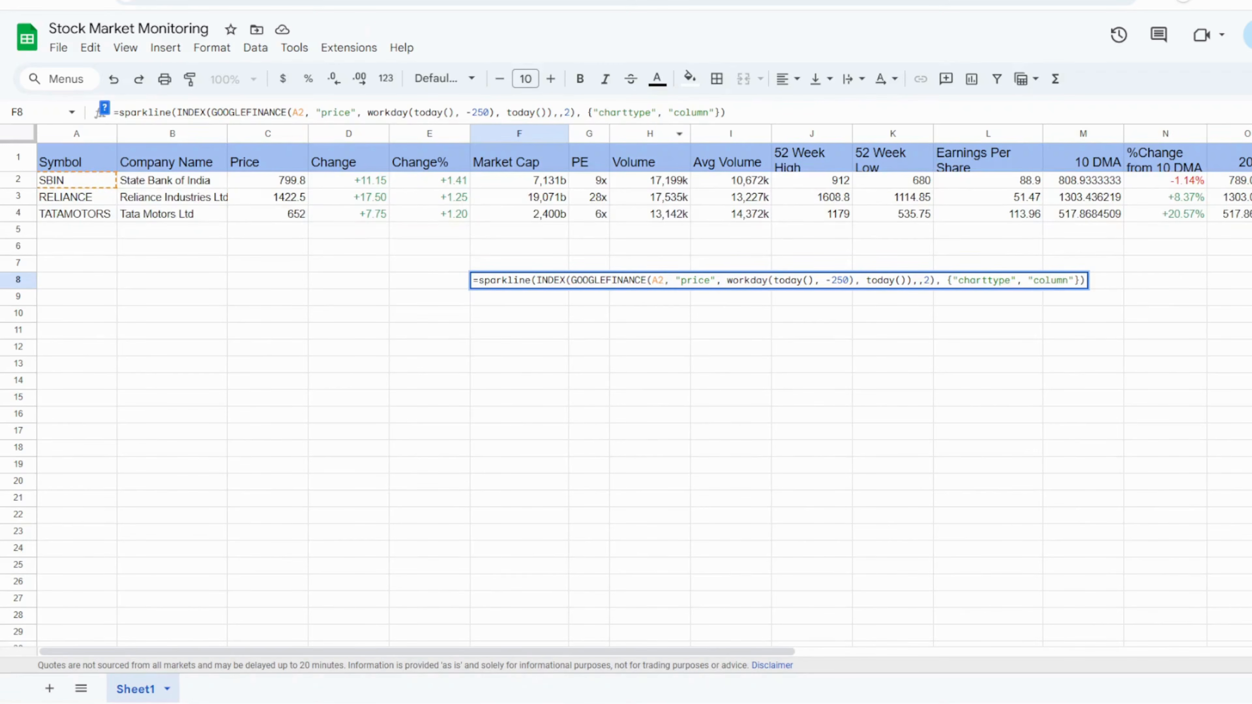
{"action": "key", "text": "Return"}
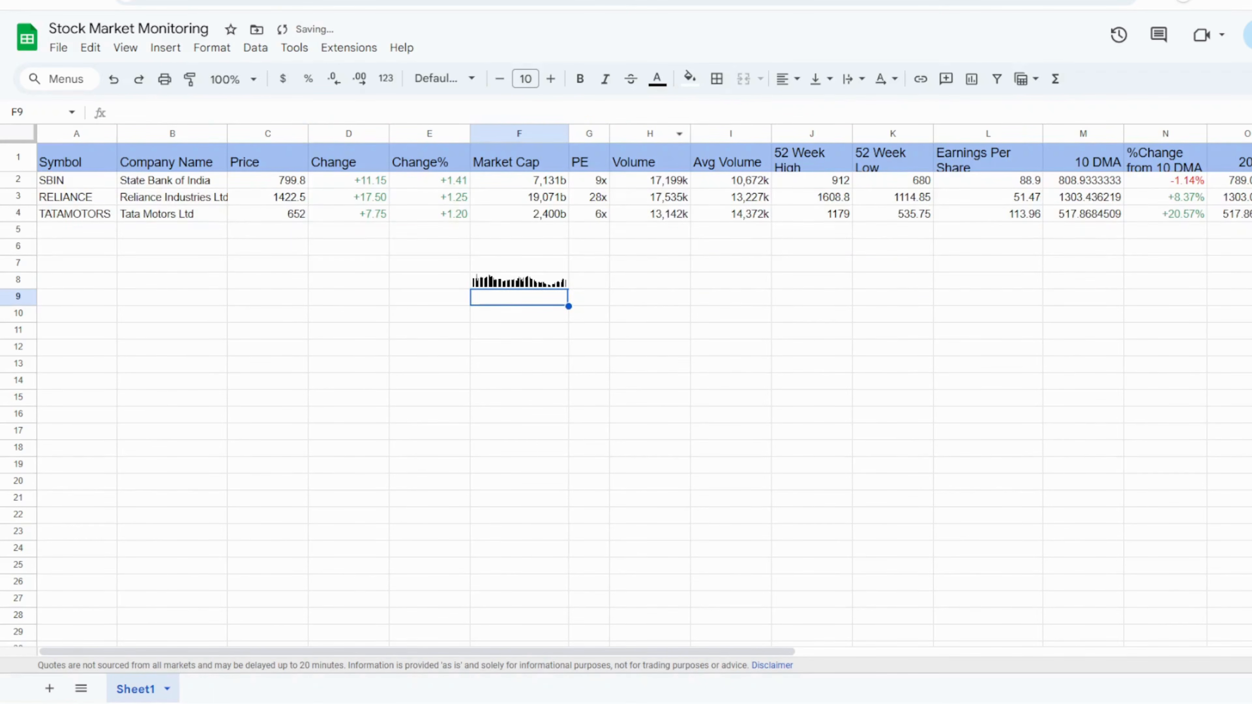
- Add the option "color", "green" after the column chart type in F8's sparkline formula, separated by a semicolon
{"action": "left_click", "coordinate": [521, 285]}
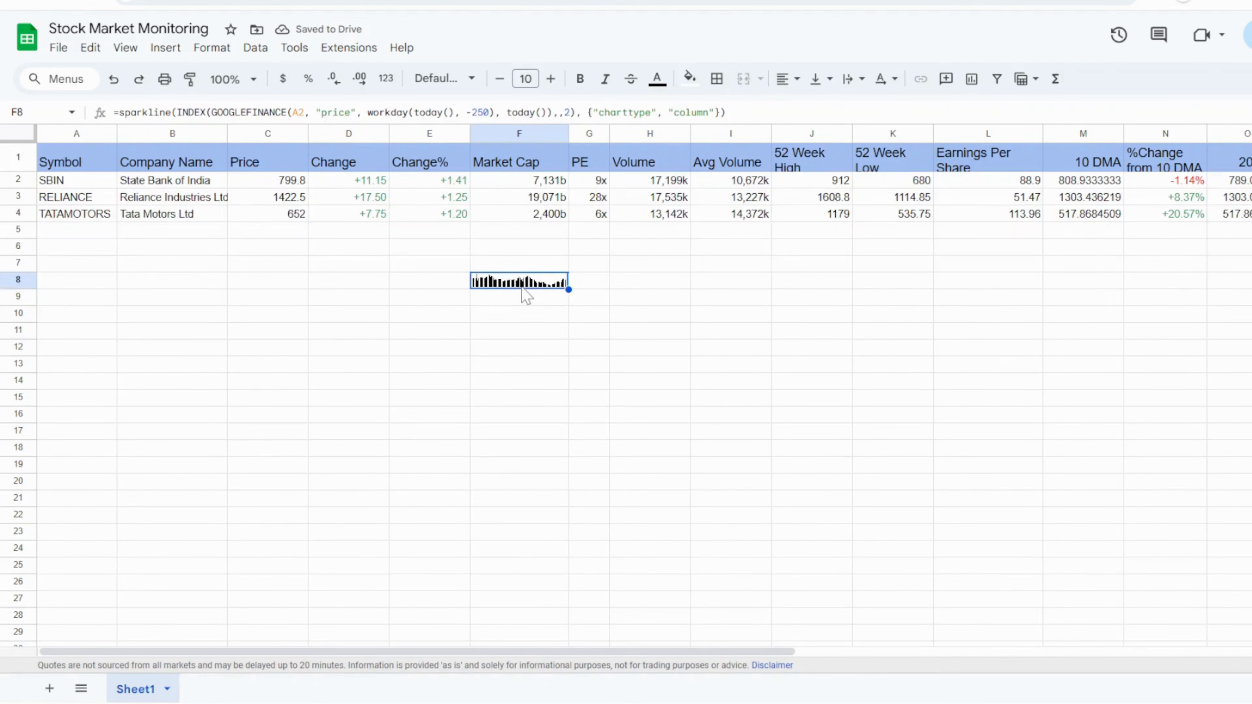
{"action": "left_click", "coordinate": [720, 113]}
{"action": "type", "text": ", \"\""}
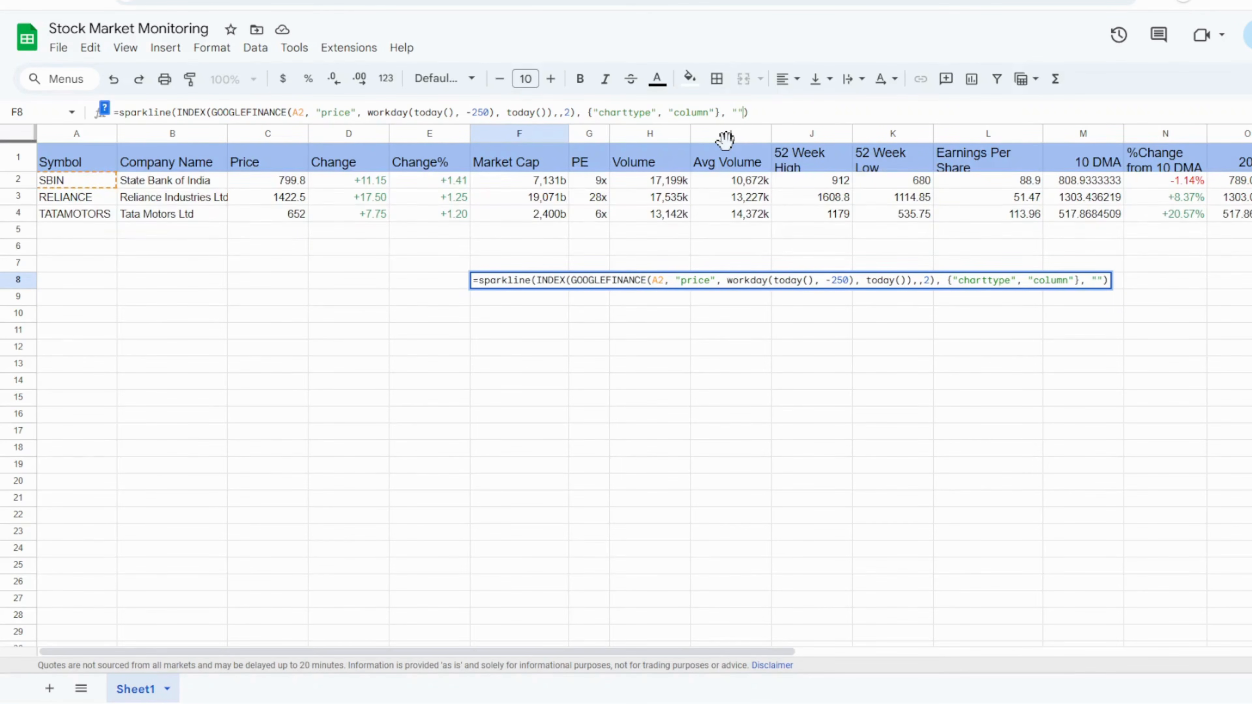
{"action": "type", "text": "colo"}
{"action": "key", "text": "BackSpace"}
{"action": "key", "text": "BackSpace"}
{"action": "key", "text": "BackSpace"}
{"action": "key", "text": "BackSpace"}
{"action": "key", "text": "BackSpace"}
{"action": "key", "text": "BackSpace"}
{"action": "key", "text": "BackSpace"}
{"action": "key", "text": "BackSpace"}
{"action": "key", "text": "BackSpace"}
{"action": "type", "text": ", \""}
{"action": "key", "text": "Left"}
{"action": "key", "text": "Left"}
{"action": "key", "text": "BackSpace"}
{"action": "type", "text": "; \"color\", \"green"}
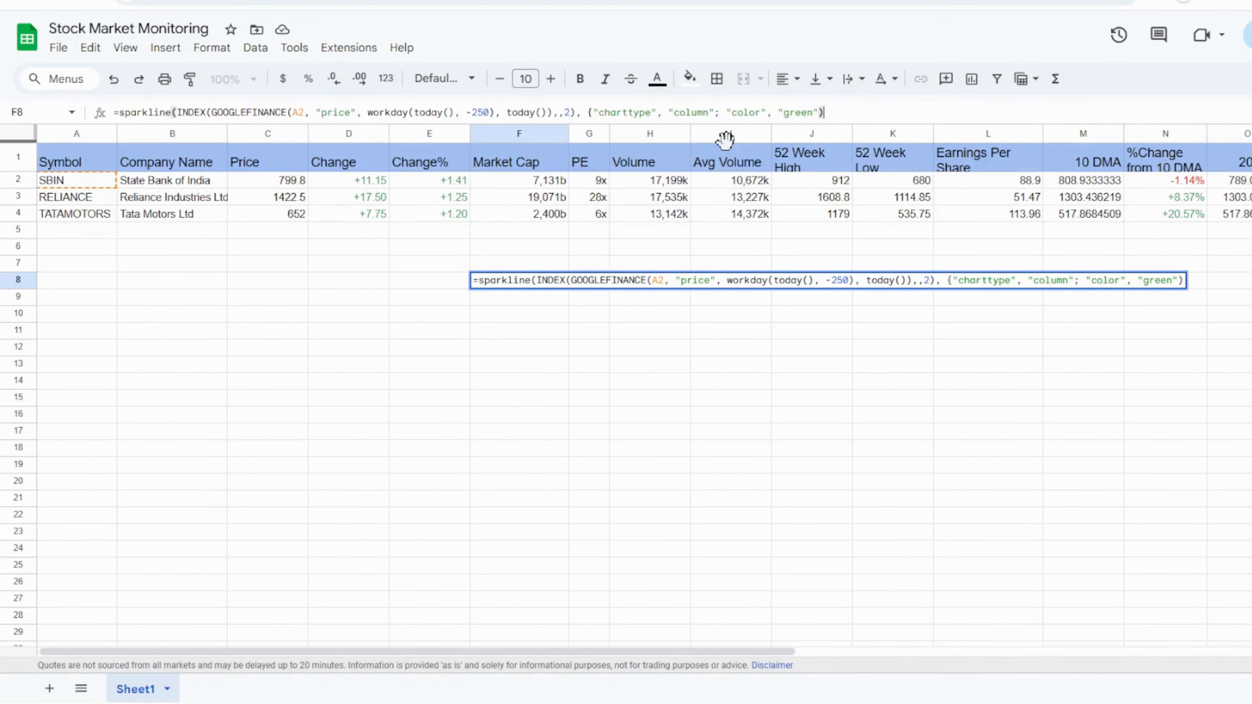
{"action": "key", "text": "Return"}
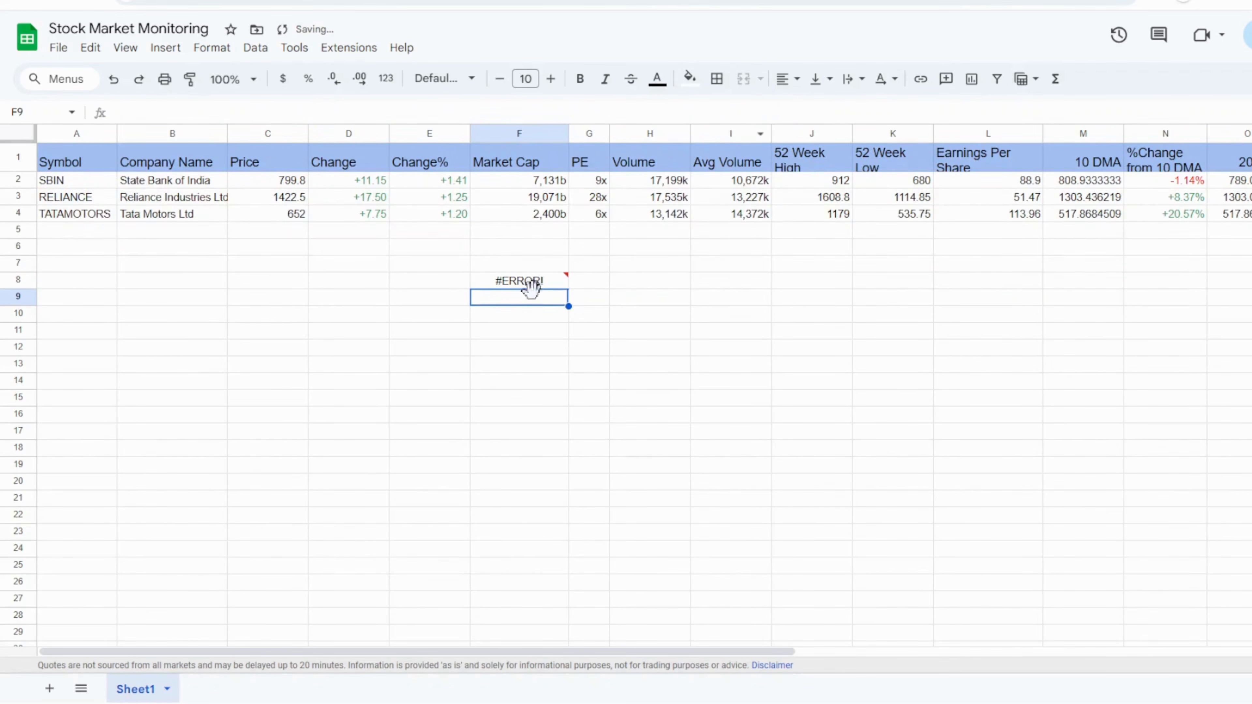
- Insert the missing closing curly brace after "green" in F8's sparkline formula
{"action": "left_click", "coordinate": [534, 283]}
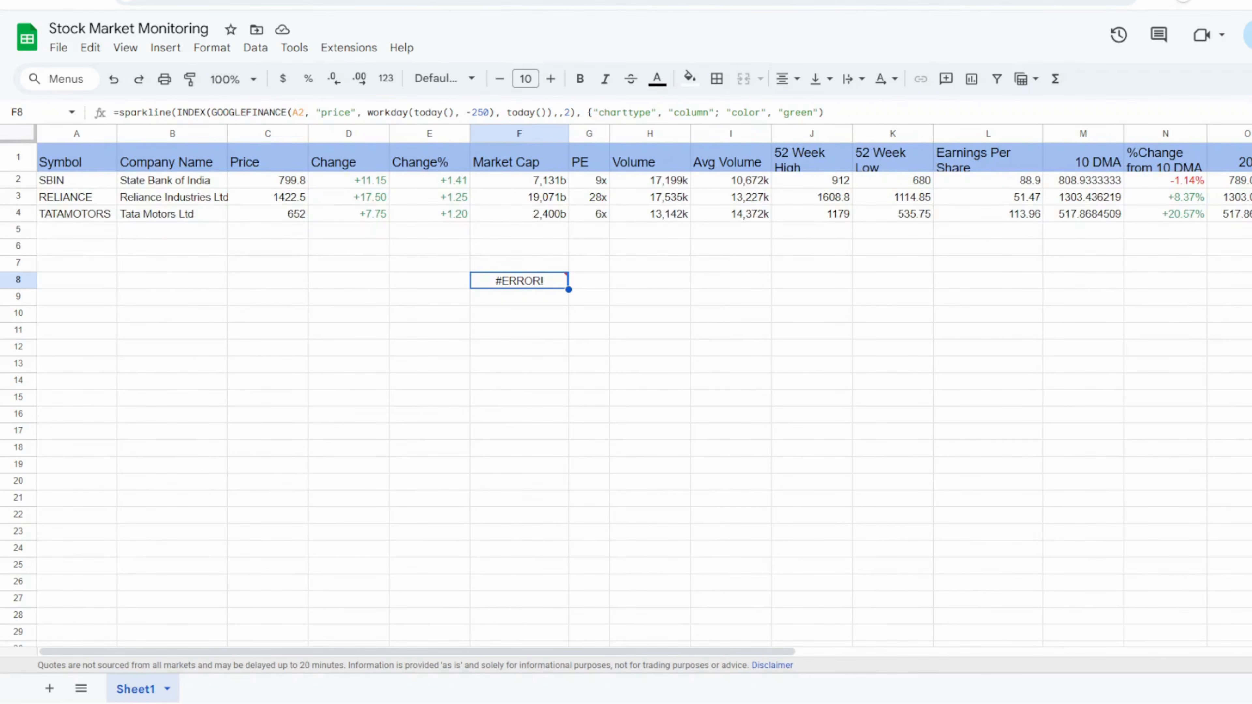
{"action": "left_click", "coordinate": [825, 113]}
{"action": "key", "text": "Left"}
{"action": "type", "text": "}"}
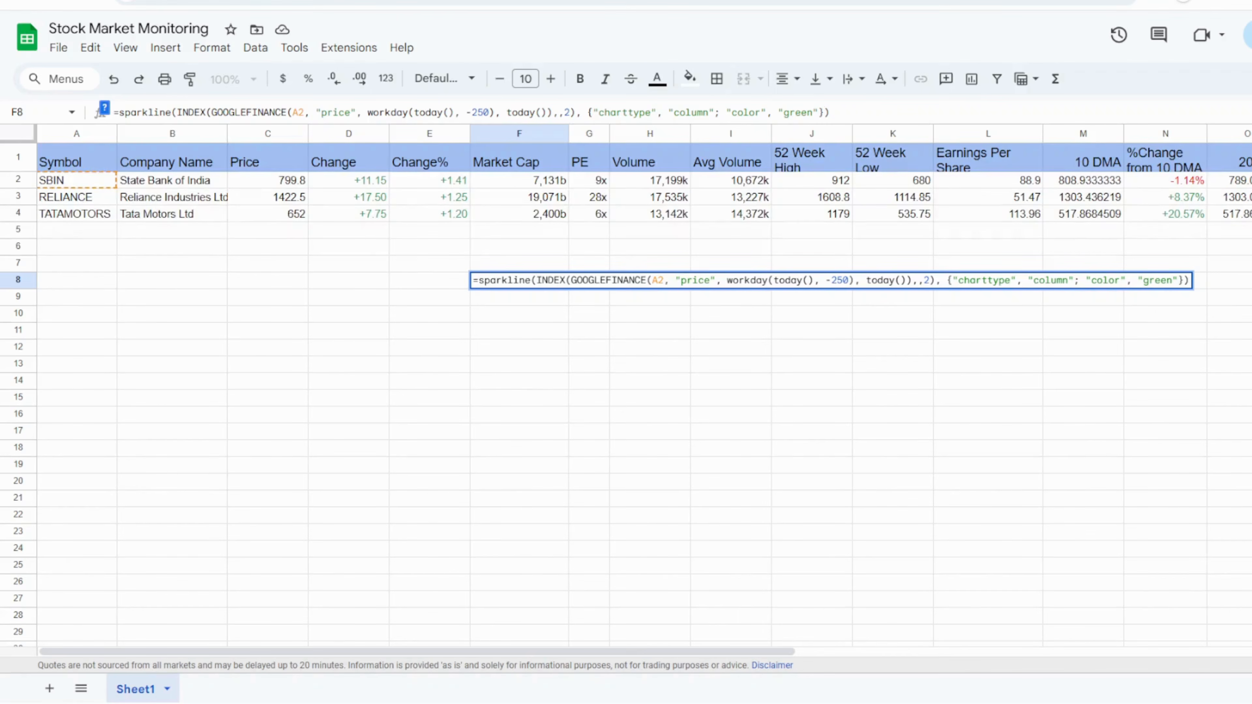
{"action": "key", "text": "Return"}
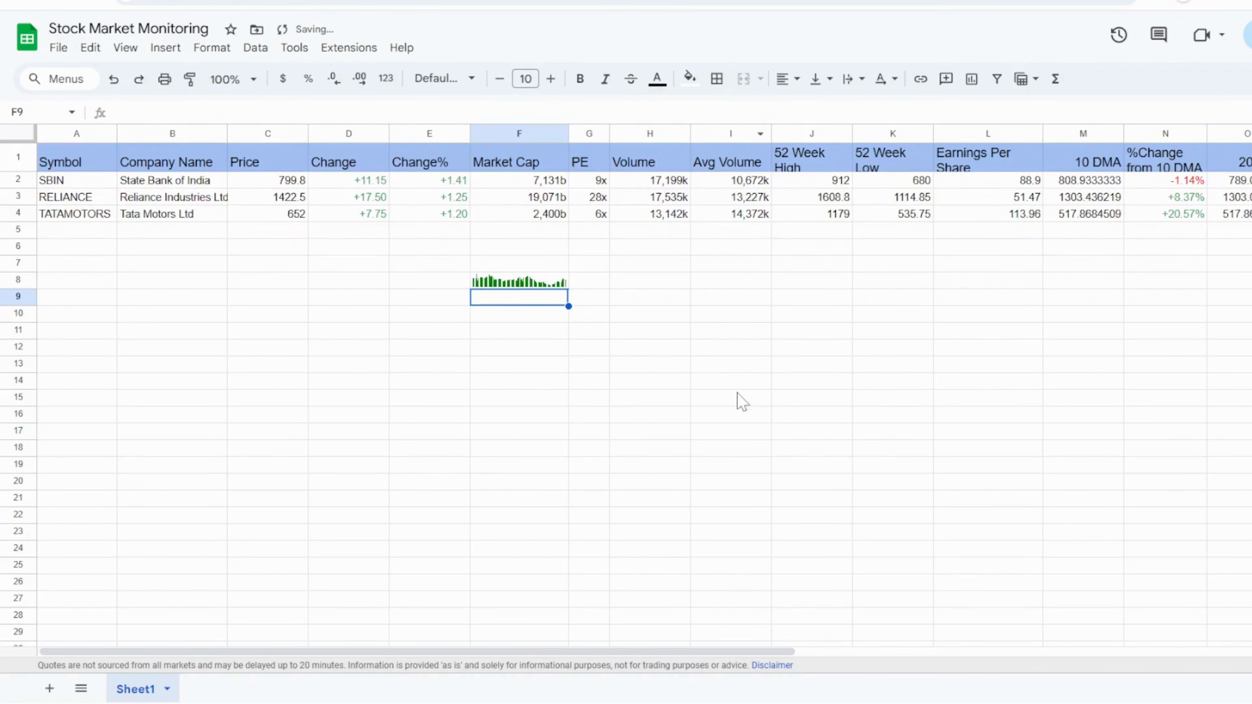
- Copy the complete sparkline formula text from F8 and leave the cell unchanged
{"action": "left_click", "coordinate": [524, 285]}
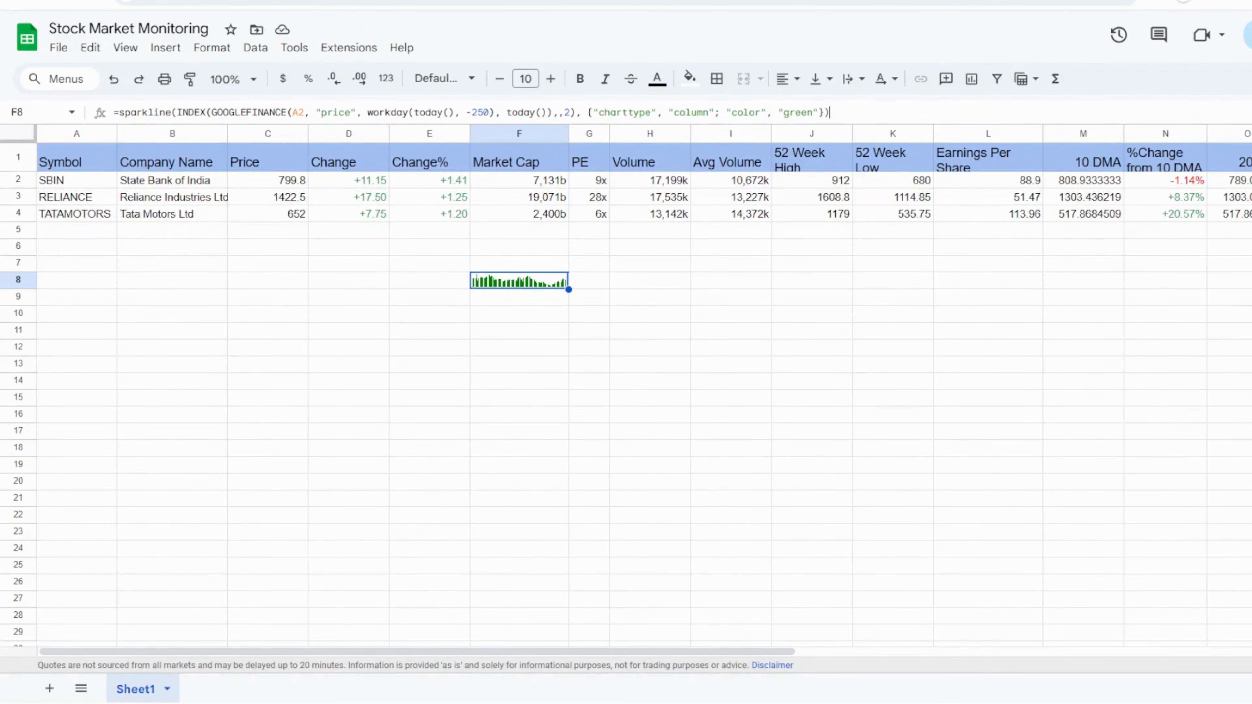
{"action": "key", "text": "ctrl+a"}
{"action": "key", "text": "ctrl+c"}
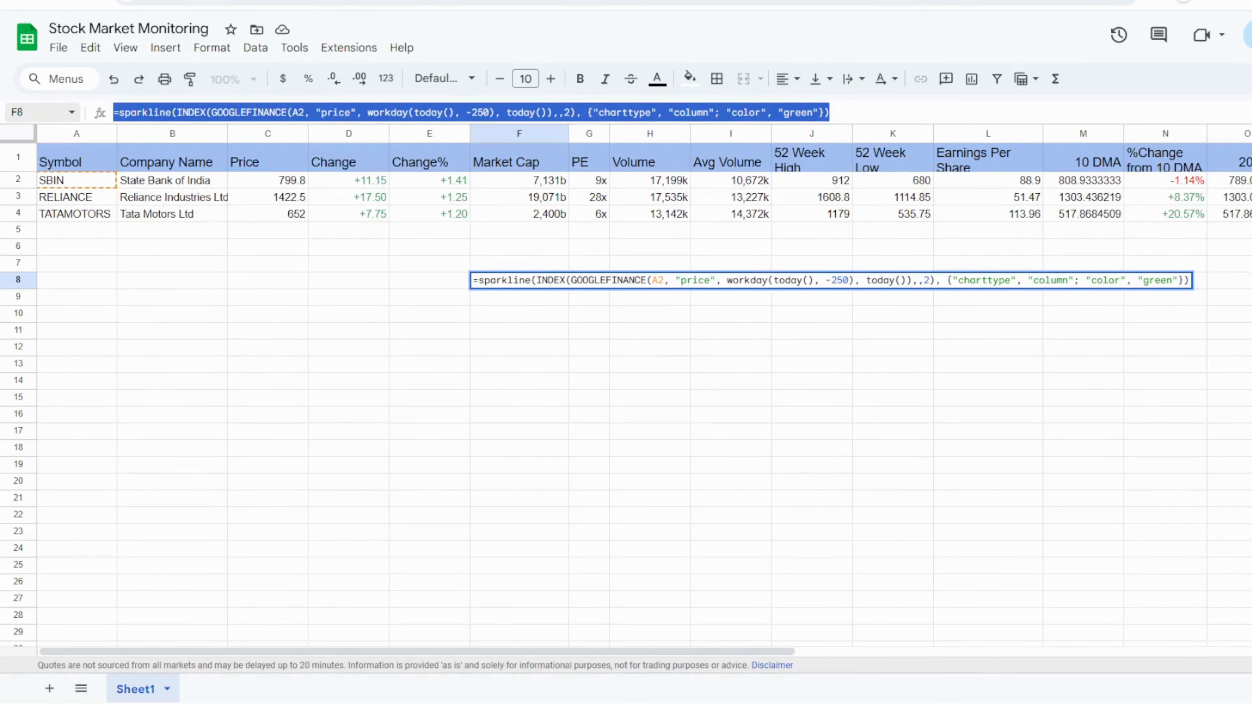
{"action": "left_click", "coordinate": [344, 353]}
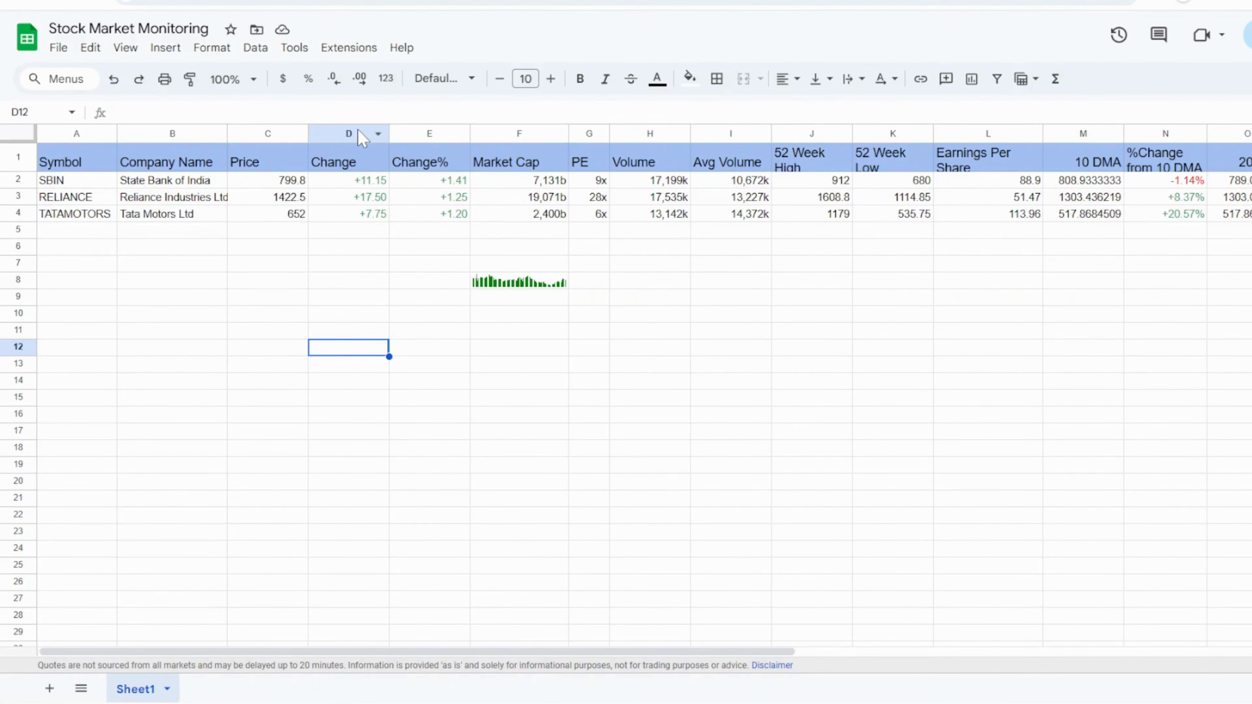
- Insert an empty column before Market Cap and paste the copied sparkline formula into its SBIN cell, F2
{"action": "left_click", "coordinate": [507, 134]}
{"action": "right_click", "coordinate": [509, 139]}
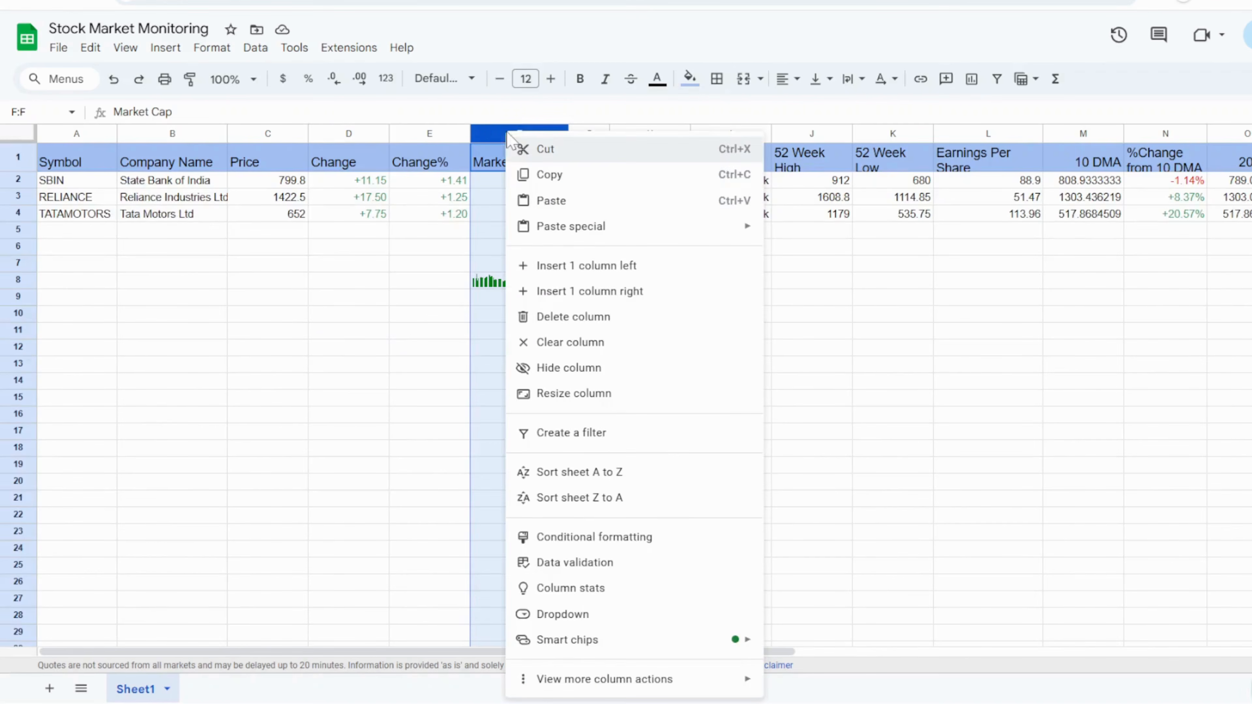
{"action": "left_click", "coordinate": [626, 265]}
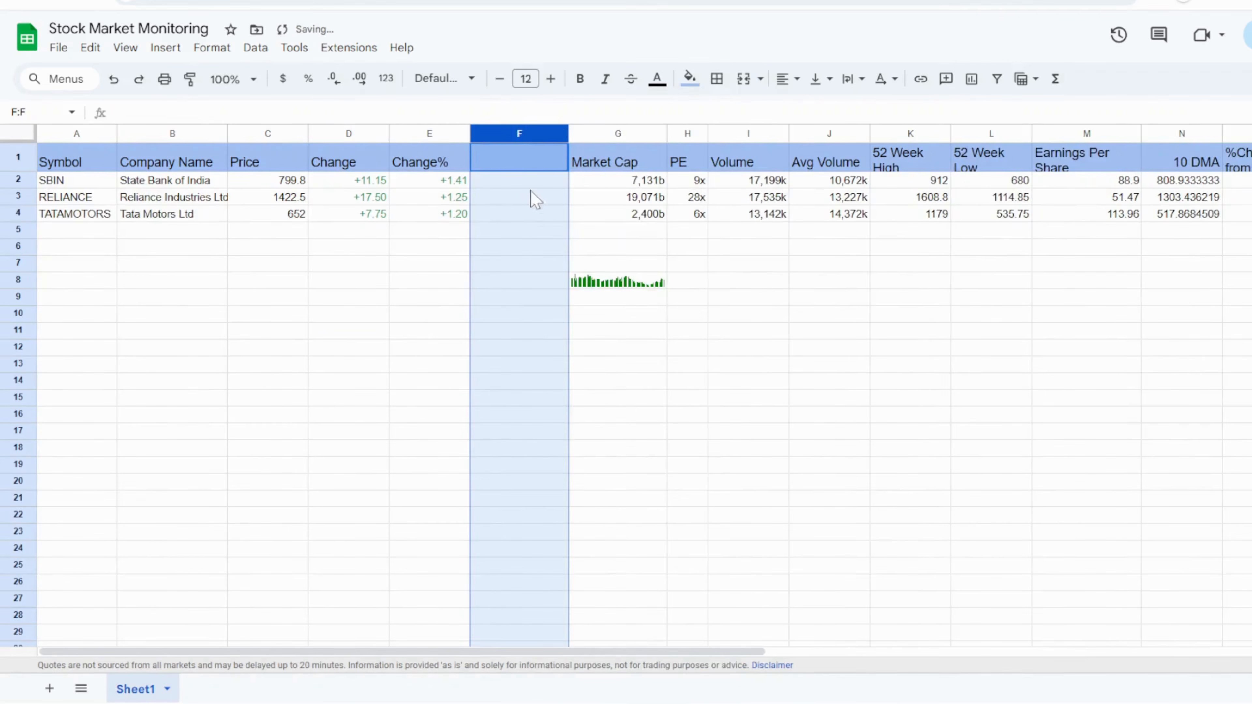
{"action": "left_click", "coordinate": [520, 183]}
{"action": "key", "text": "ctrl+v"}
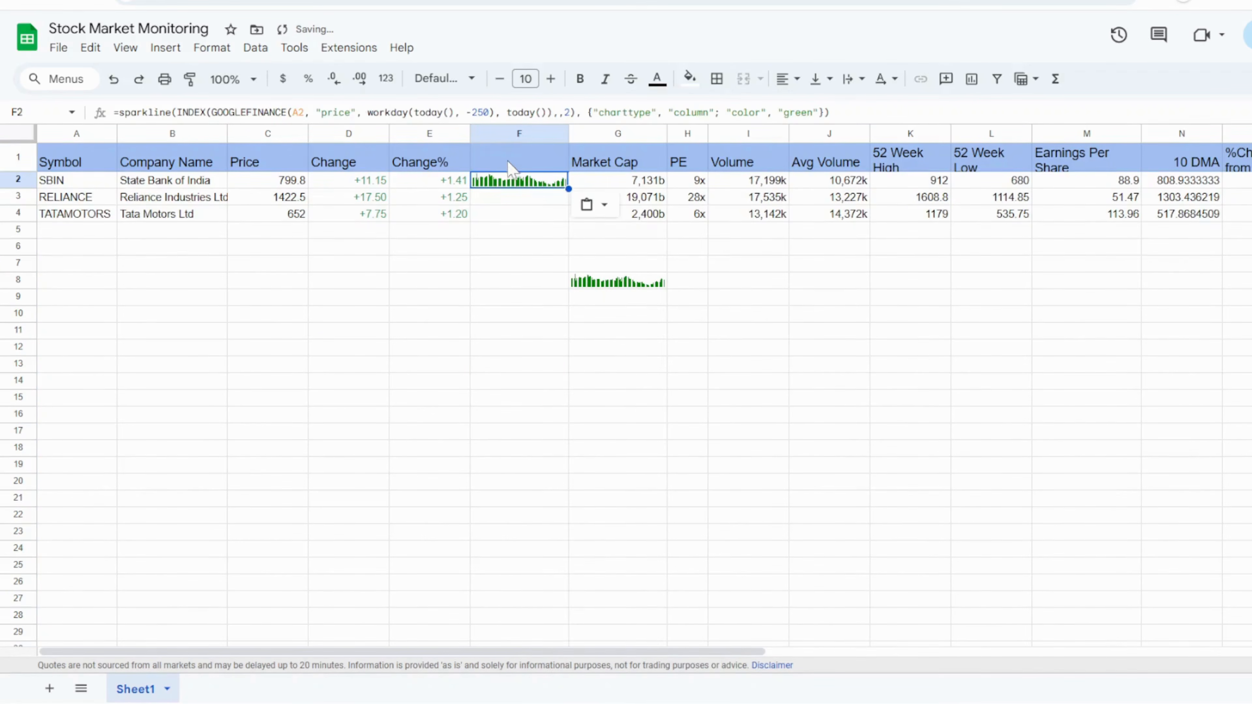
- Title the new column "Chart" in F1 and fill the sparkline formula from F2 down to F4
{"action": "double_click", "coordinate": [509, 162]}
{"action": "type", "text": "Chart"}
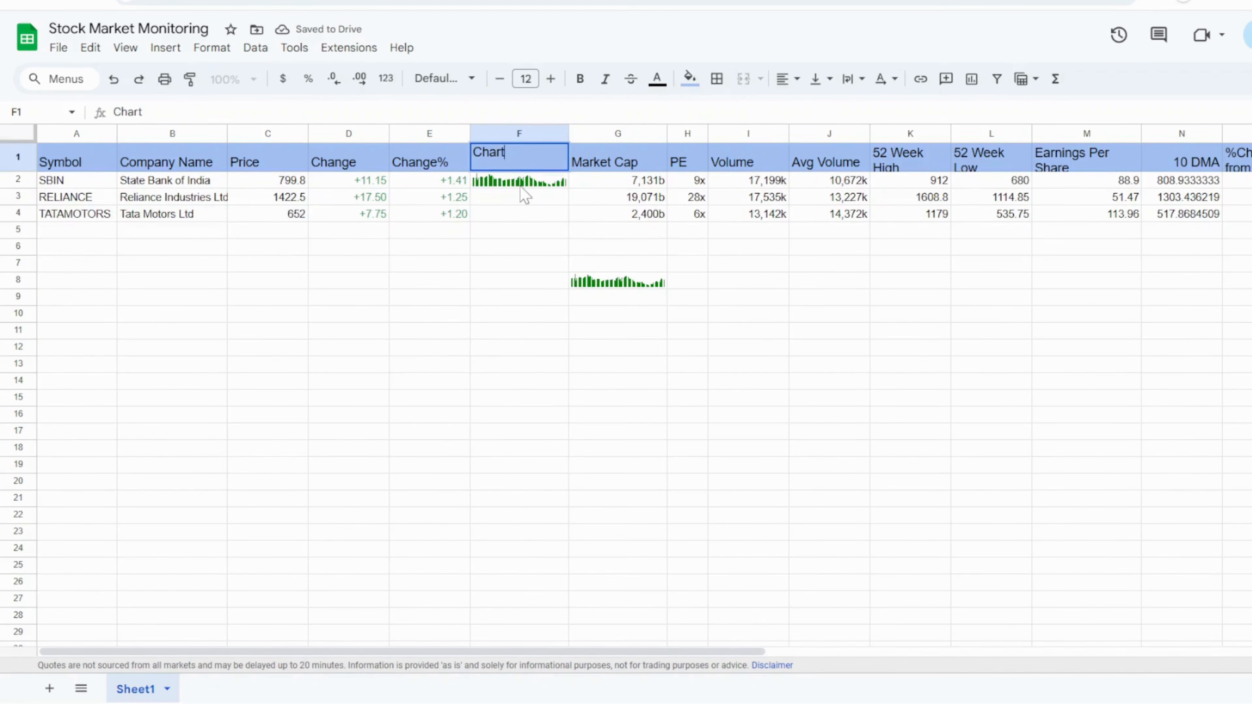
{"action": "left_click", "coordinate": [531, 299]}
{"action": "left_click", "coordinate": [530, 182]}
{"action": "left_click_drag", "start_coordinate": [568, 189], "coordinate": [567, 222]}
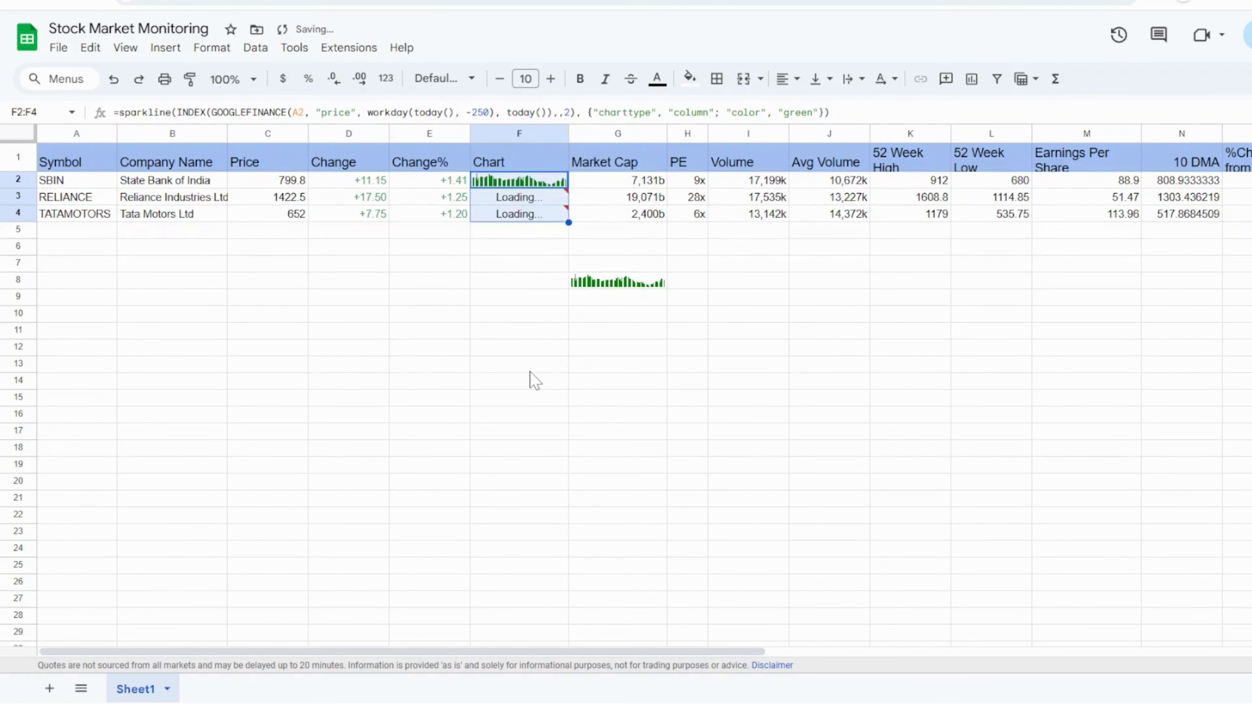
- Delete the leftover test sparkline in G8
{"action": "left_click", "coordinate": [614, 365]}
{"action": "left_click", "coordinate": [609, 279]}
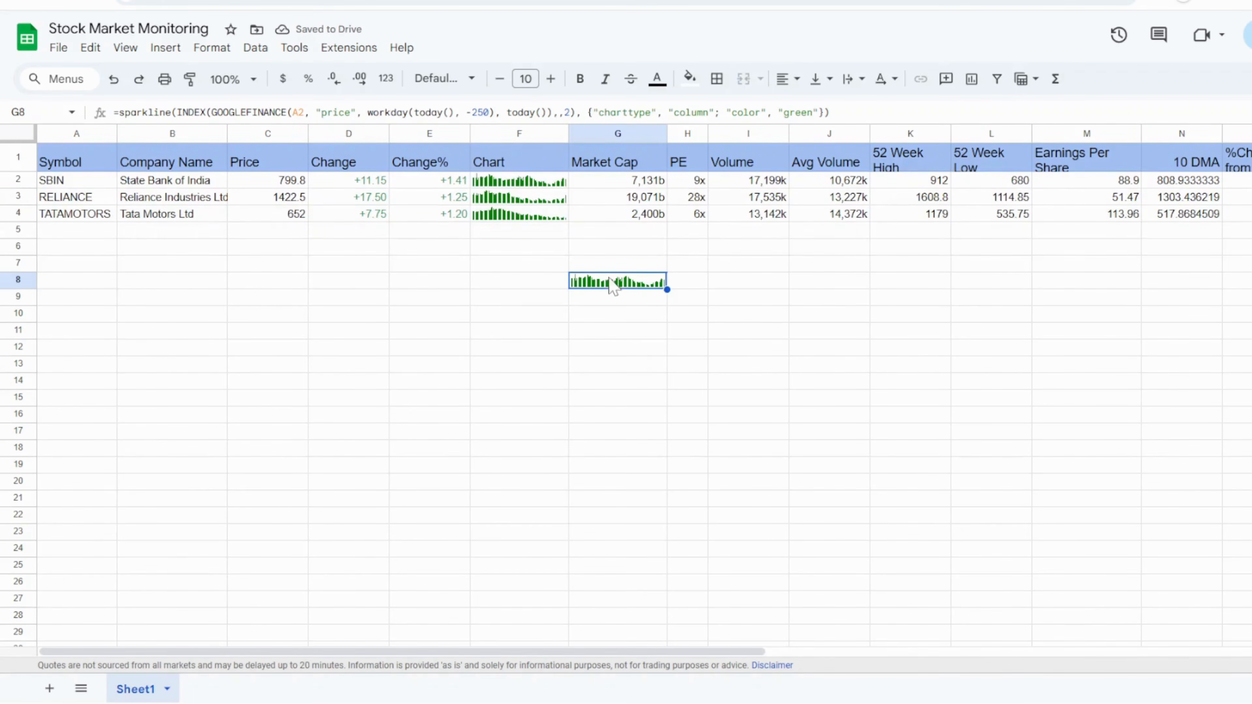
{"action": "key", "text": "Delete"}
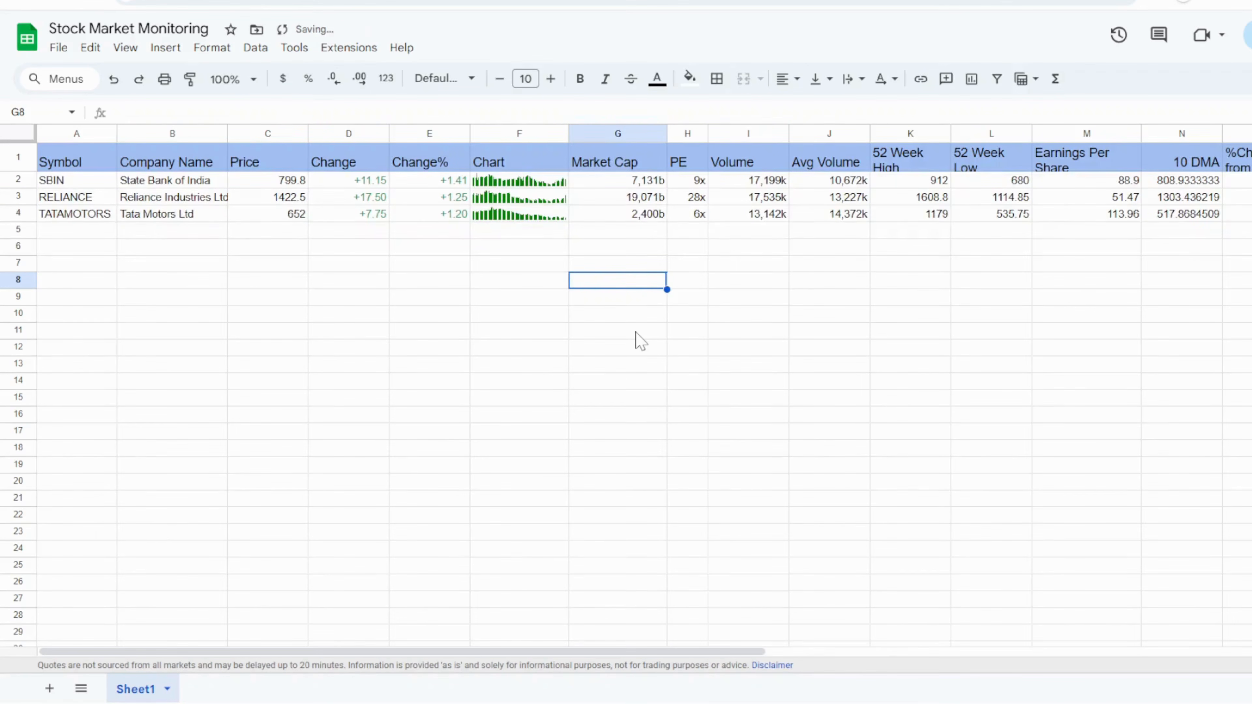
- Review the formulas in F2 and the 50 DMA column, and enter the header "200 DMA" in T1
{"action": "left_click", "coordinate": [520, 182]}
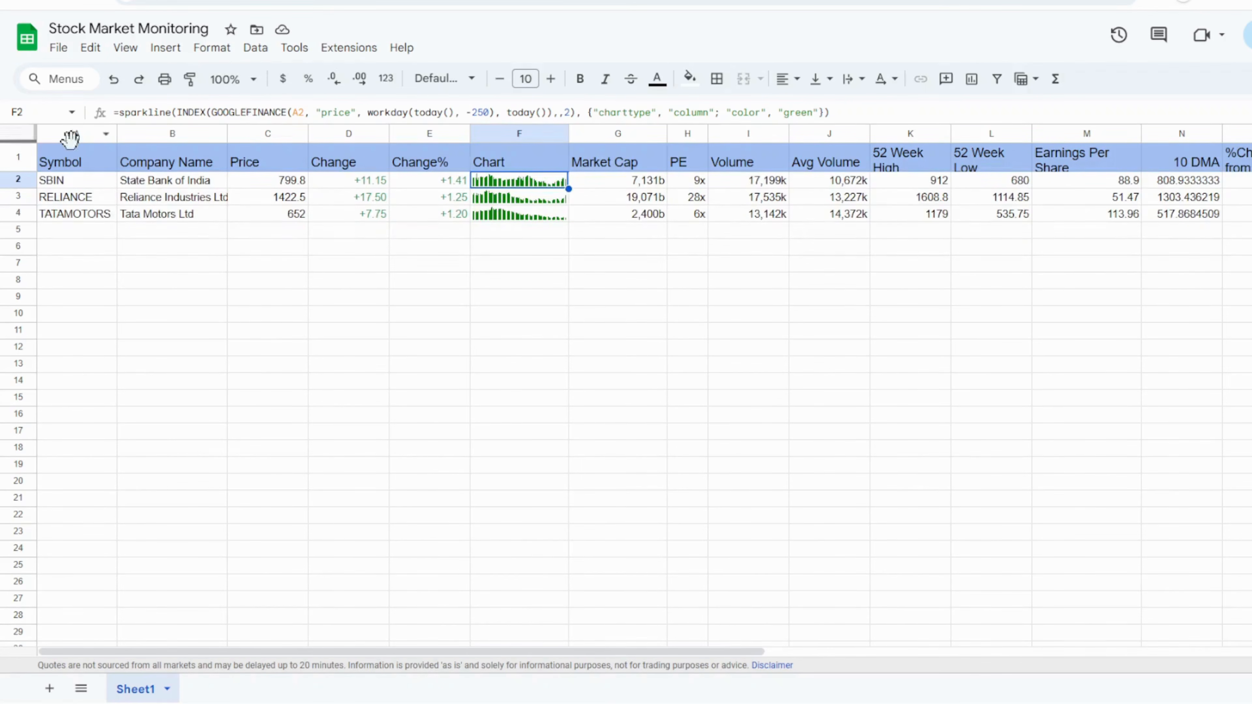
{"action": "left_click_drag", "start_coordinate": [619, 651], "coordinate": [1050, 651]}
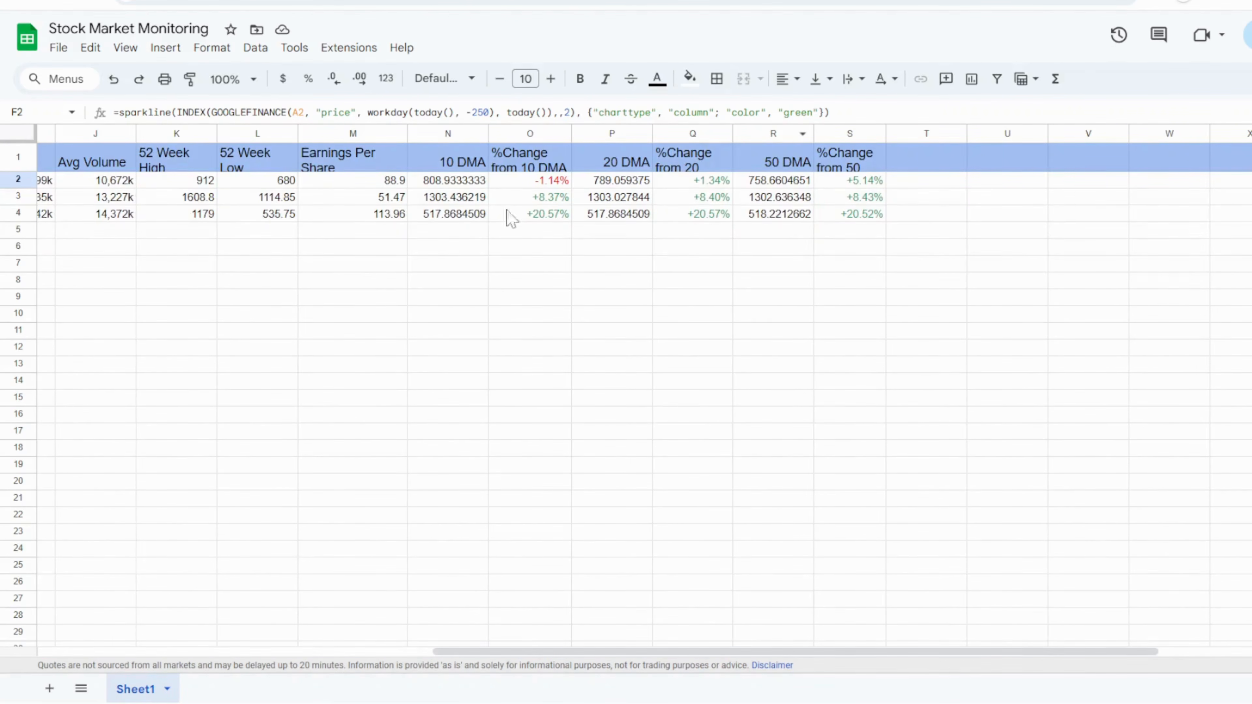
{"action": "left_click_drag", "start_coordinate": [633, 651], "coordinate": [788, 666]}
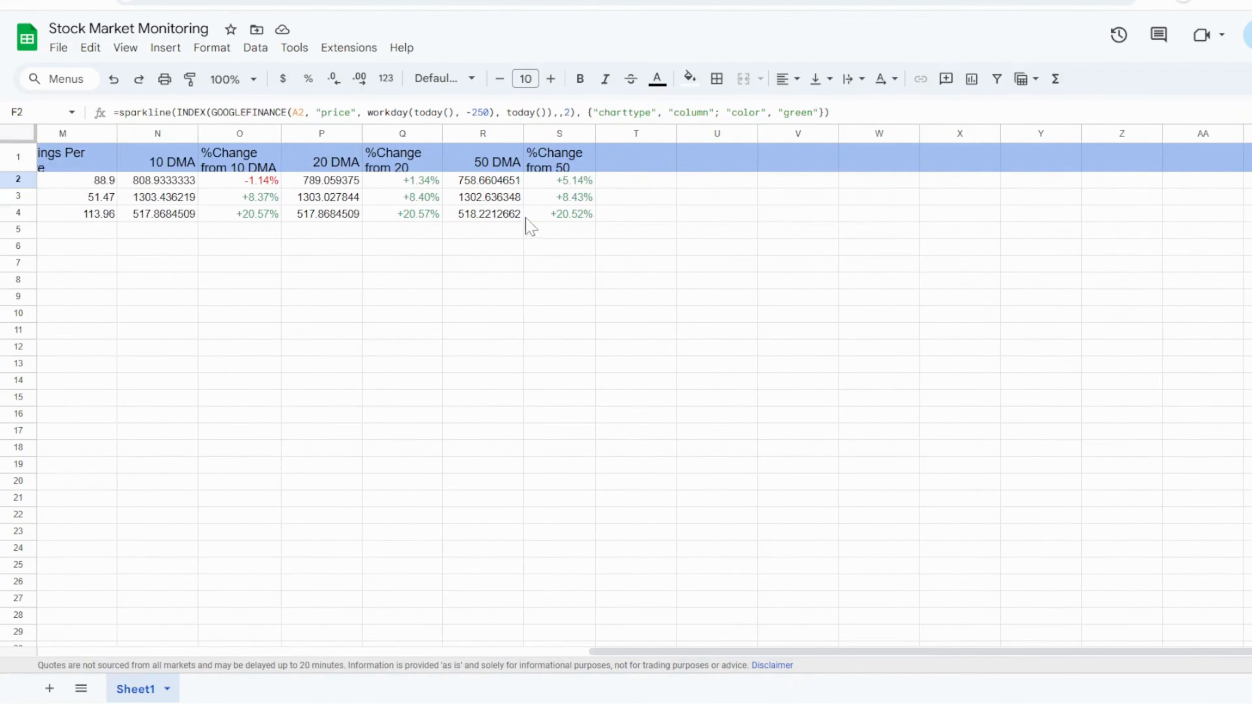
{"action": "left_click", "coordinate": [499, 167]}
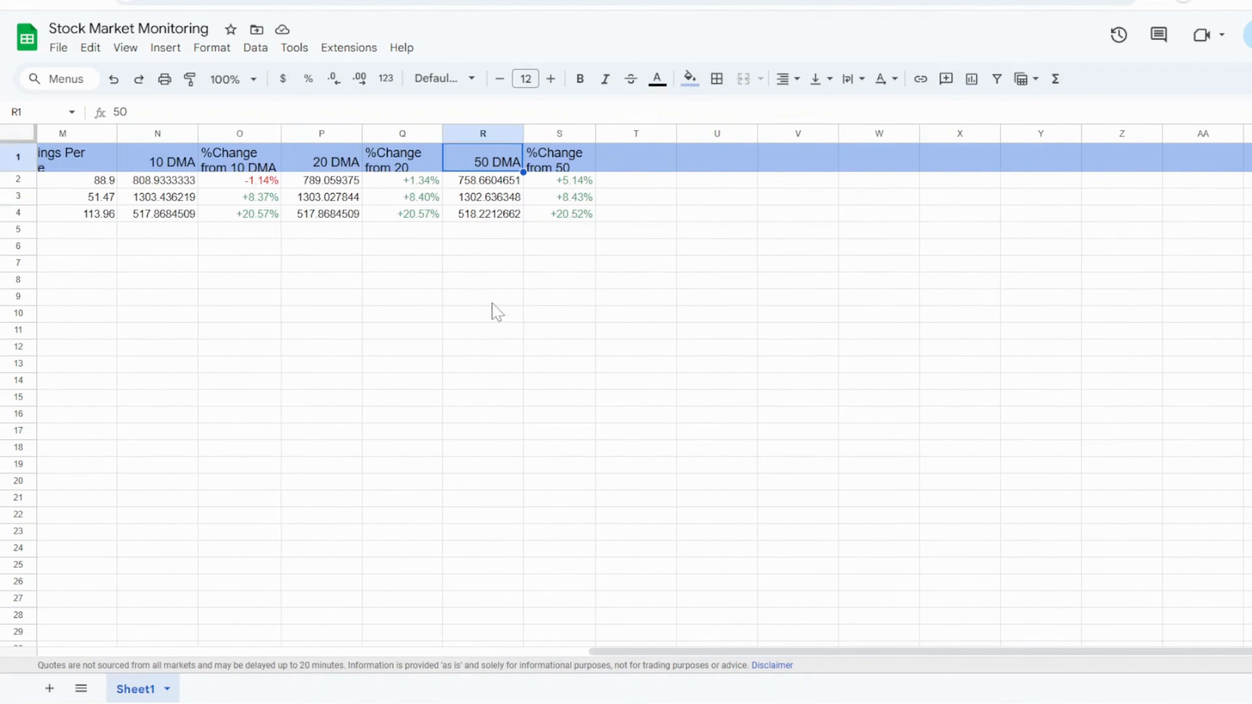
{"action": "left_click", "coordinate": [477, 184]}
{"action": "left_click_drag", "start_coordinate": [555, 113], "coordinate": [246, 112]}
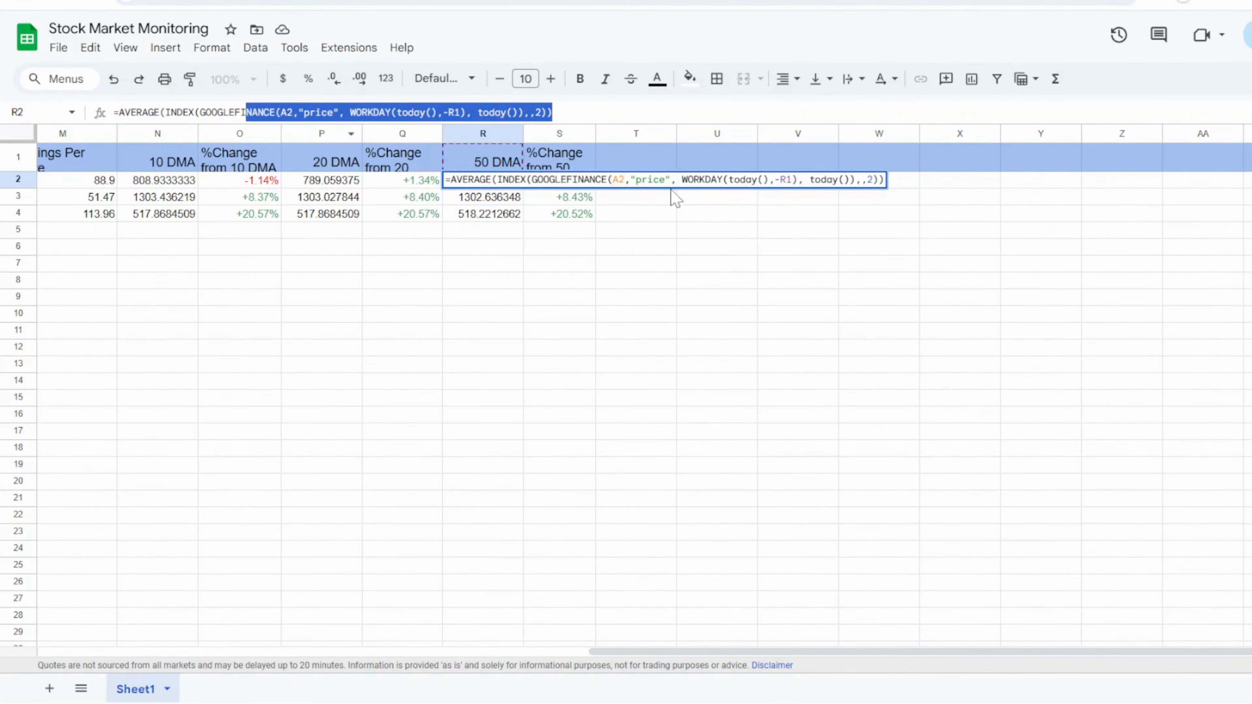
{"action": "left_click", "coordinate": [657, 166]}
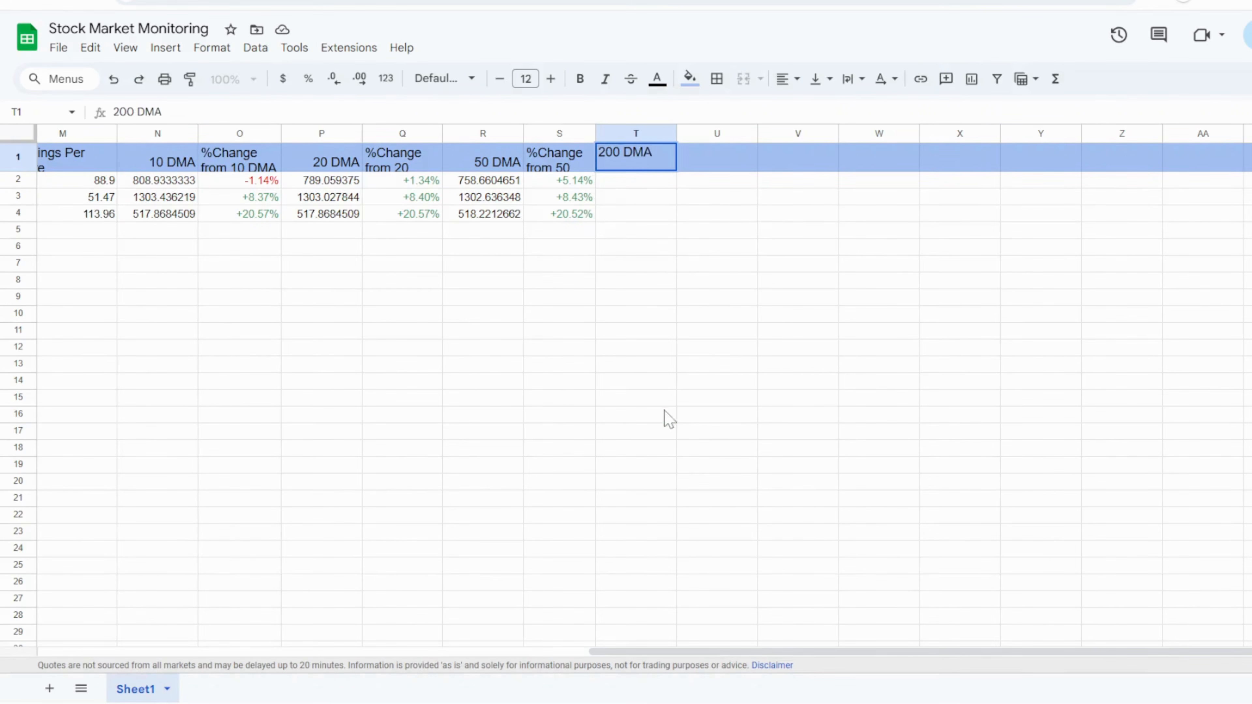
{"action": "left_click", "coordinate": [669, 419]}
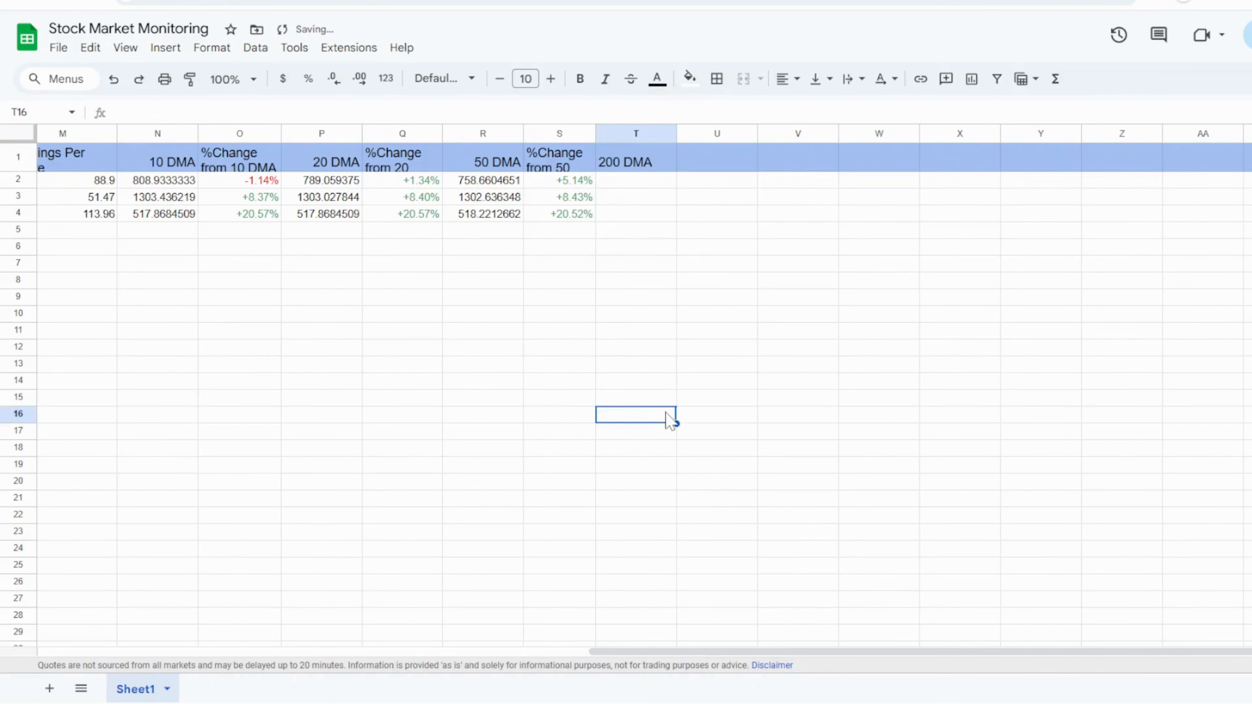
- Check how the 50 DMA header is stored in R1 and shorten the T1 header to the number 200
{"action": "left_click", "coordinate": [500, 189]}
{"action": "left_click", "coordinate": [498, 166]}
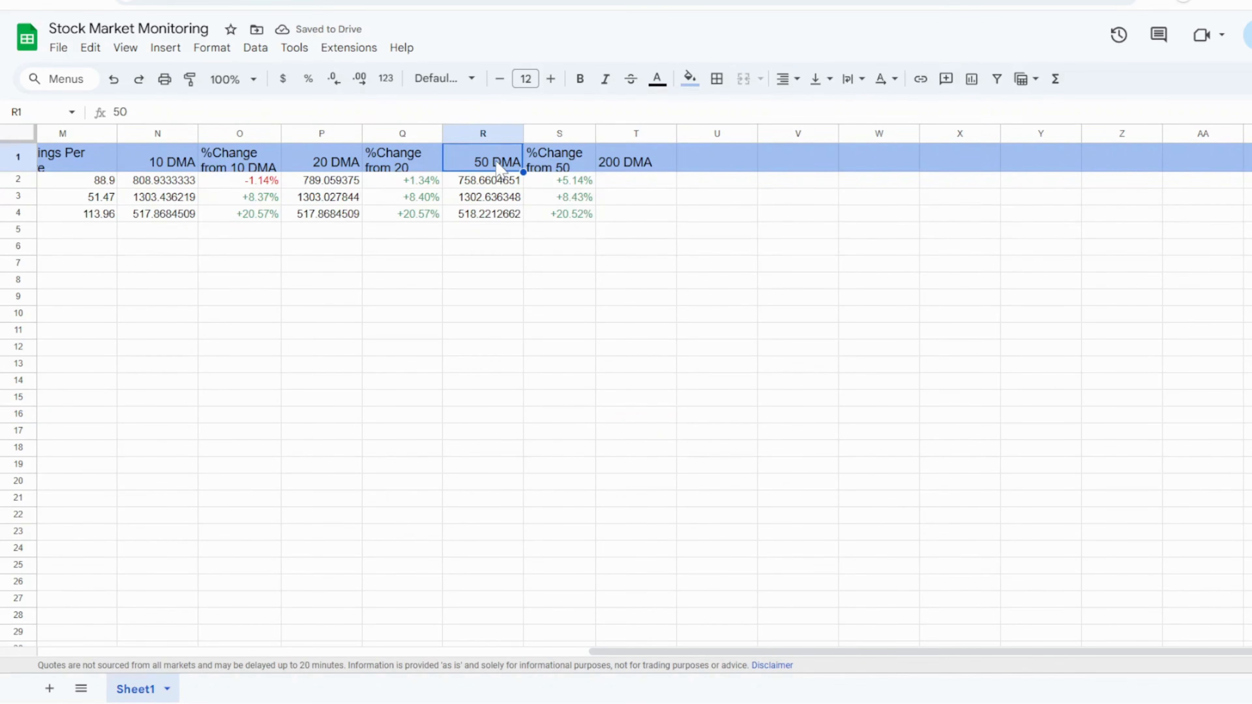
{"action": "left_click", "coordinate": [639, 171]}
{"action": "double_click", "coordinate": [642, 171]}
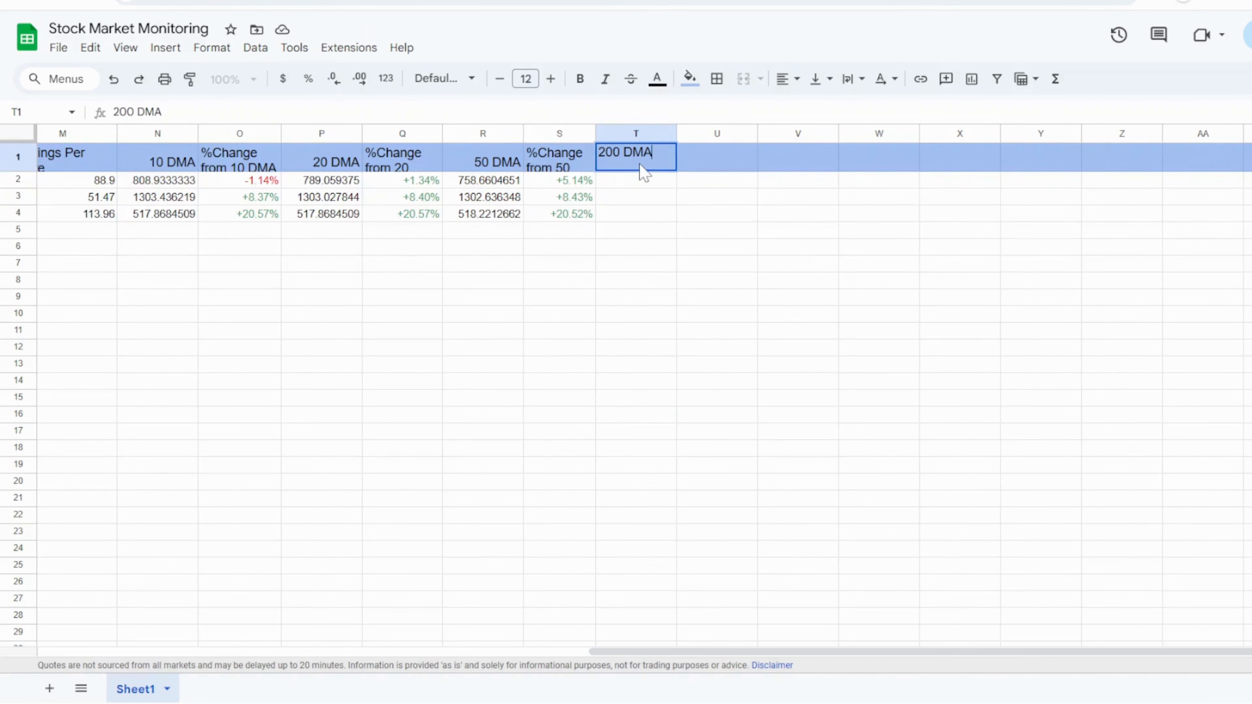
{"action": "key", "text": "BackSpace"}
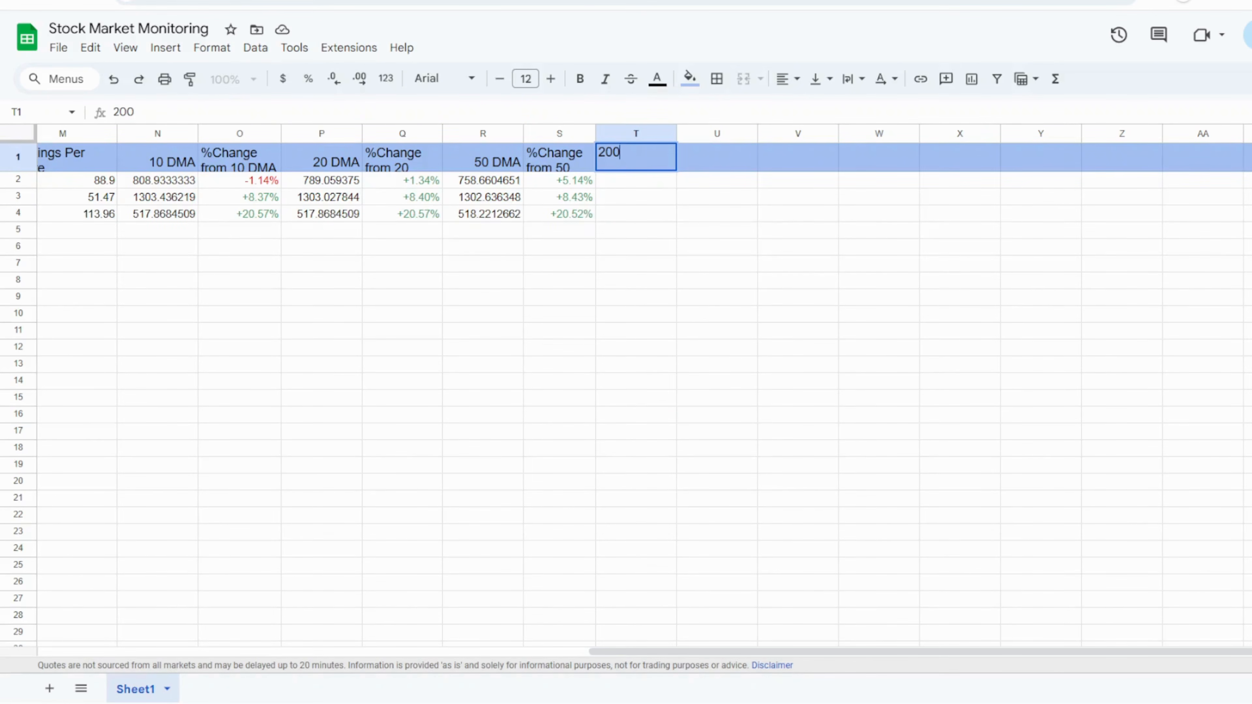
{"action": "left_click", "coordinate": [632, 314]}
- Copy the 50 DMA average formula from R2 as text and paste it into T2
{"action": "left_click", "coordinate": [491, 181]}
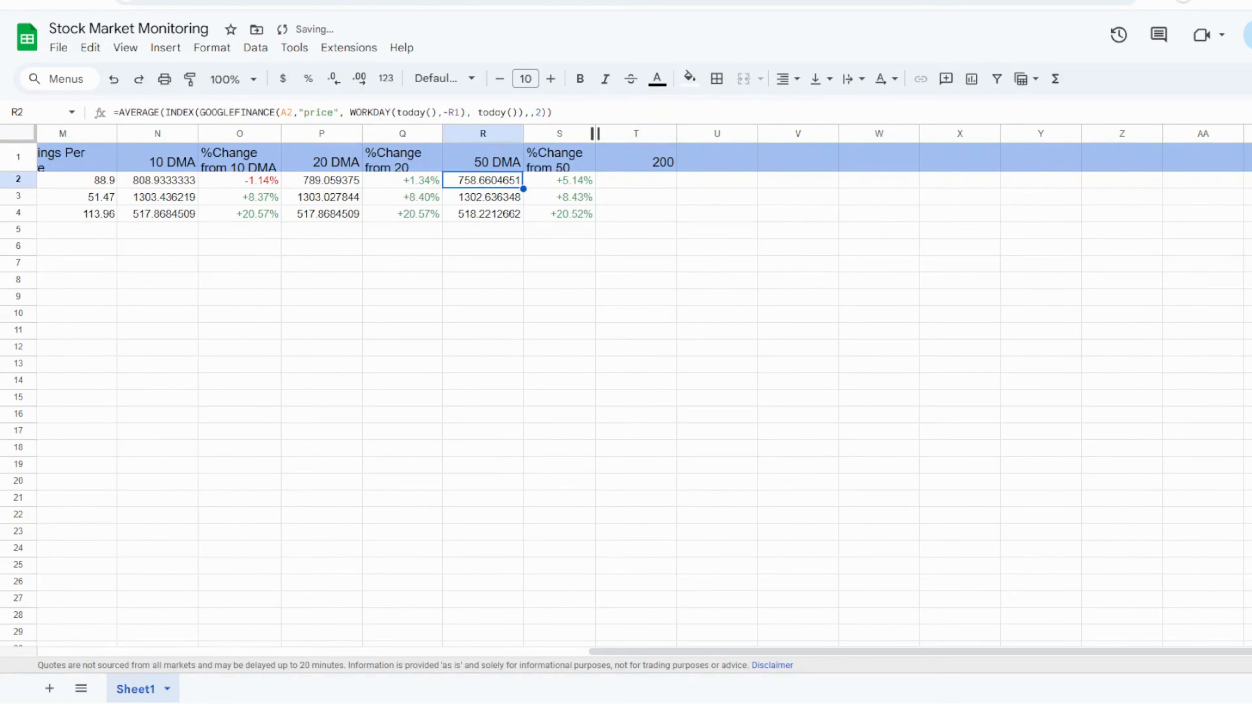
{"action": "key", "text": "Return"}
{"action": "left_click", "coordinate": [409, 350]}
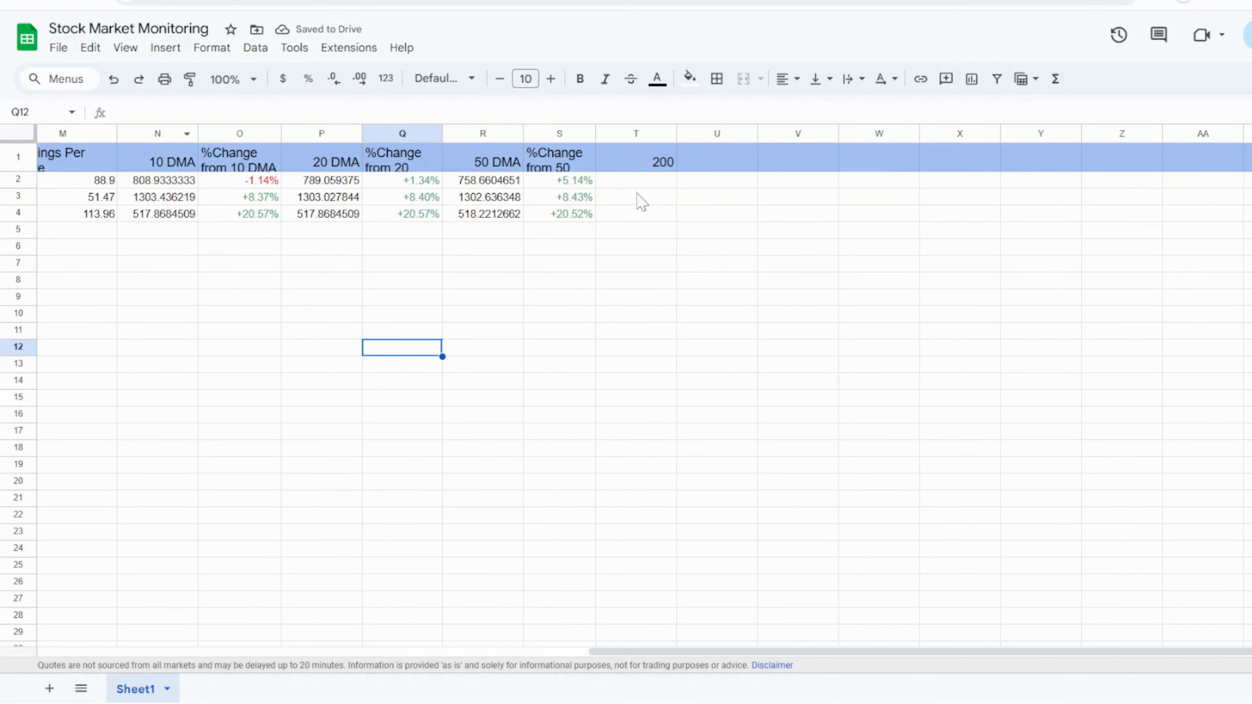
{"action": "left_click", "coordinate": [638, 181]}
{"action": "type", "text": "=AVERAGE(INDEX(GOOGLEFINANCE(A2,\"price\", WORKDAY(today(),-R1), today()),,2))"}
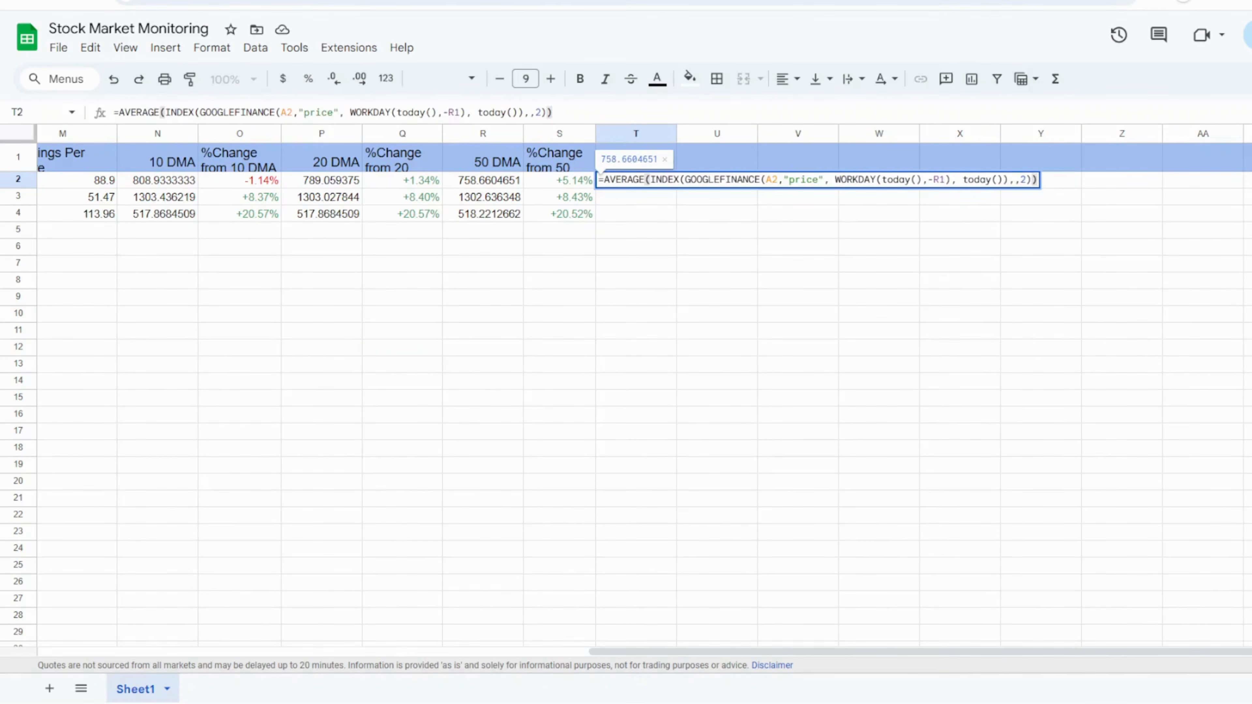
- Change the workday offset reference in T2's average formula to T1 and fill the formula down to T4
{"action": "left_click", "coordinate": [940, 180]}
{"action": "key", "text": "BackSpace"}
{"action": "type", "text": "T"}
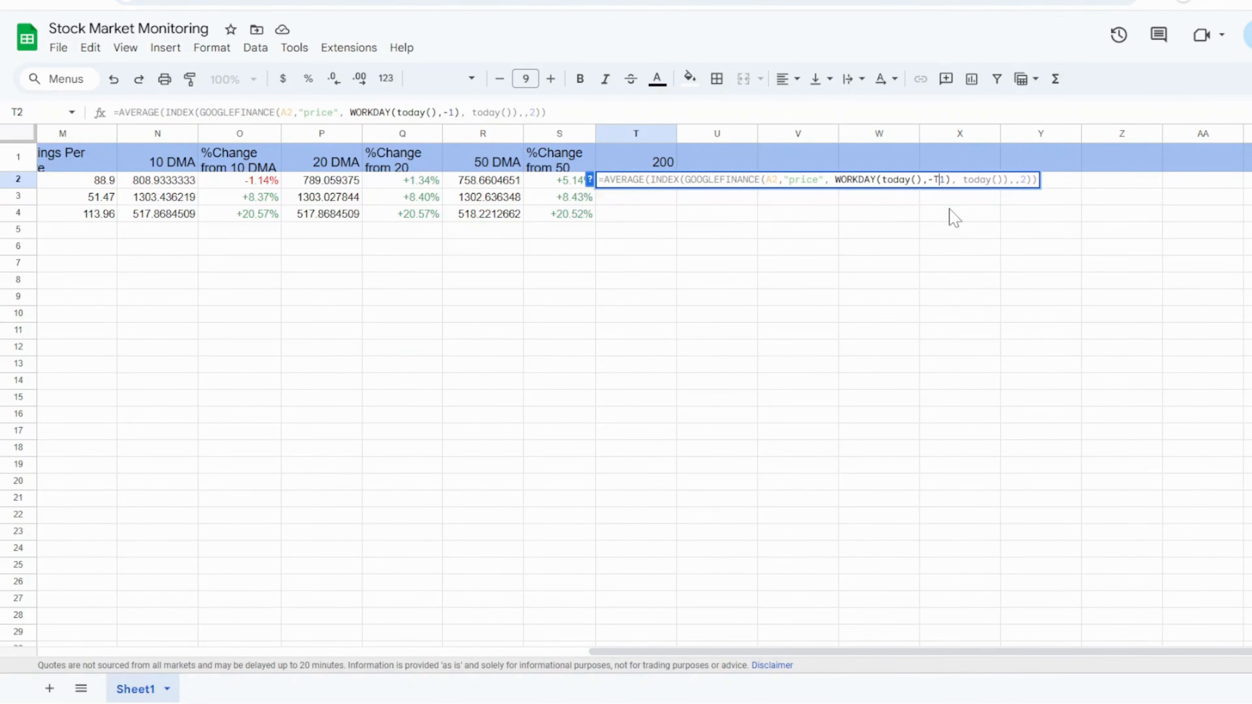
{"action": "key", "text": "Return"}
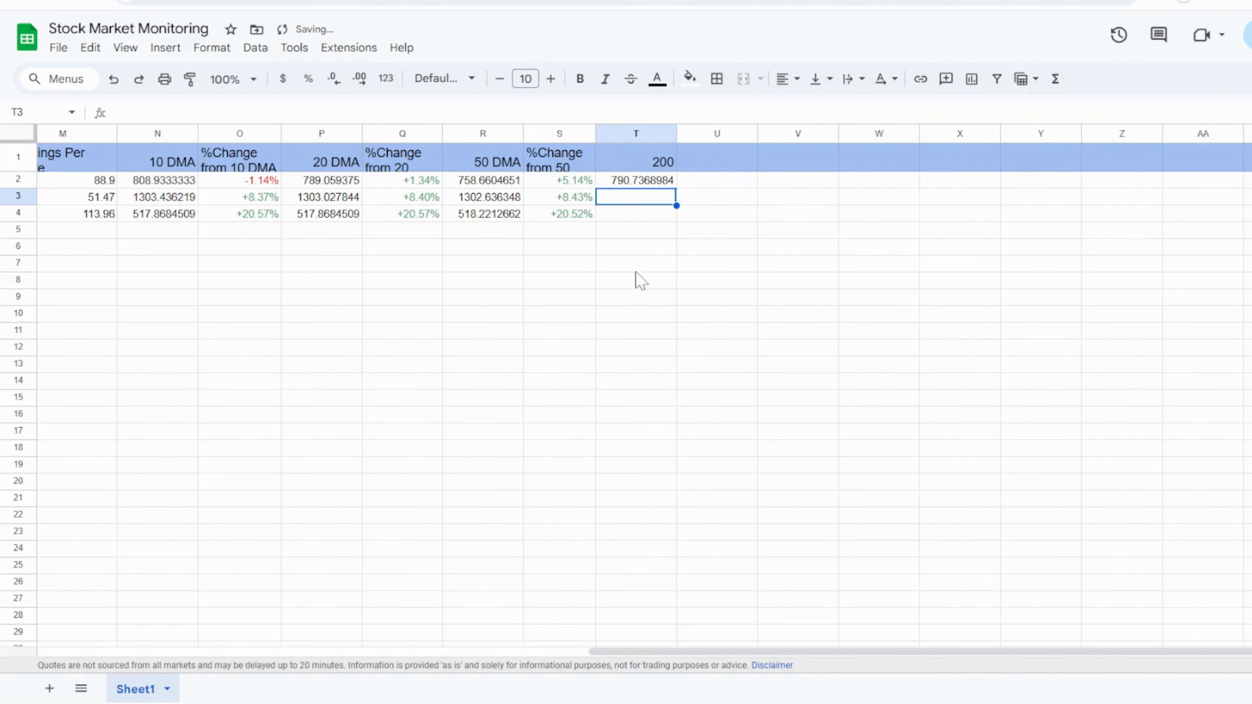
{"action": "left_click", "coordinate": [636, 182]}
{"action": "left_click_drag", "start_coordinate": [674, 187], "coordinate": [676, 222]}
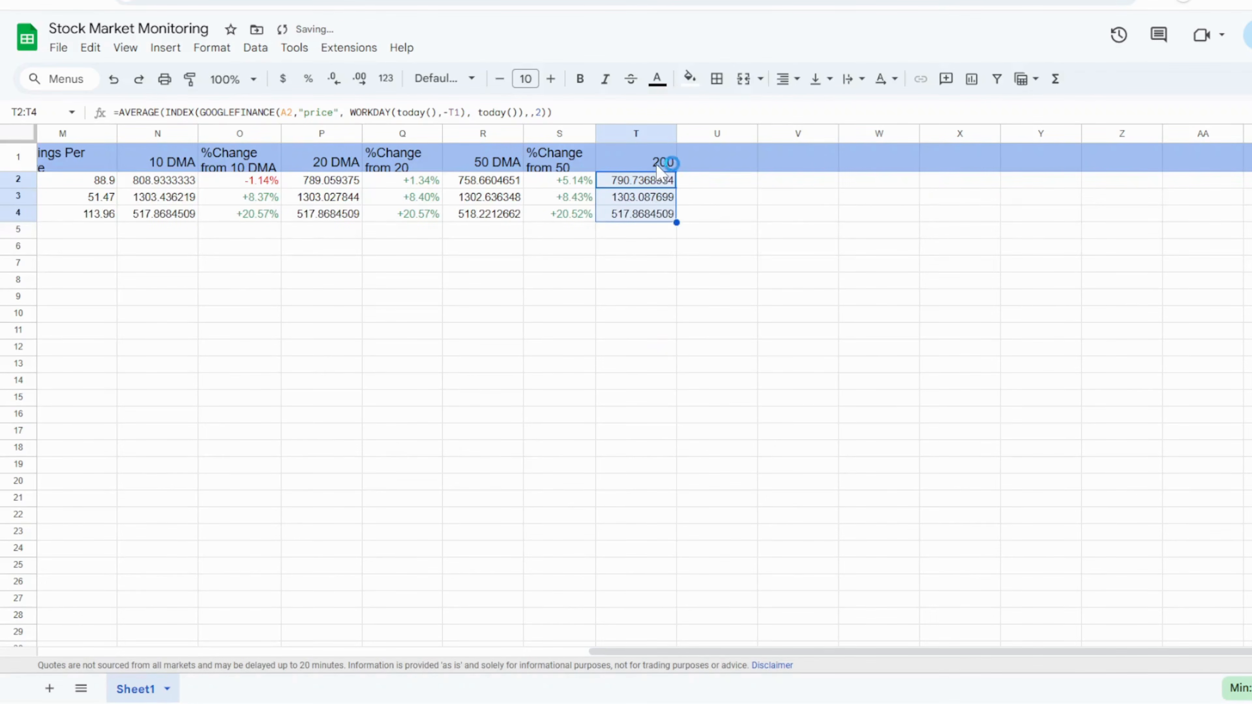
- Apply the custom number format 0 "DMA" to the 200 header in T1
{"action": "left_click", "coordinate": [665, 160]}
{"action": "left_click", "coordinate": [212, 48]}
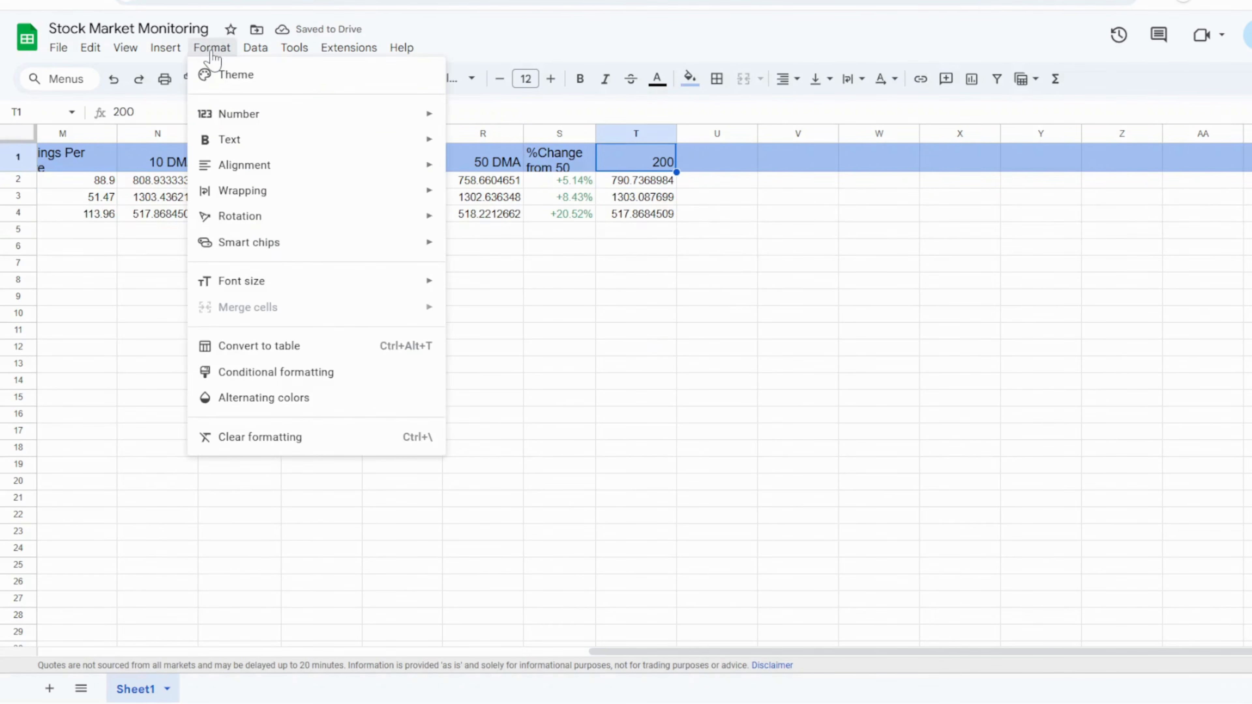
{"action": "mouse_move", "coordinate": [241, 118]}
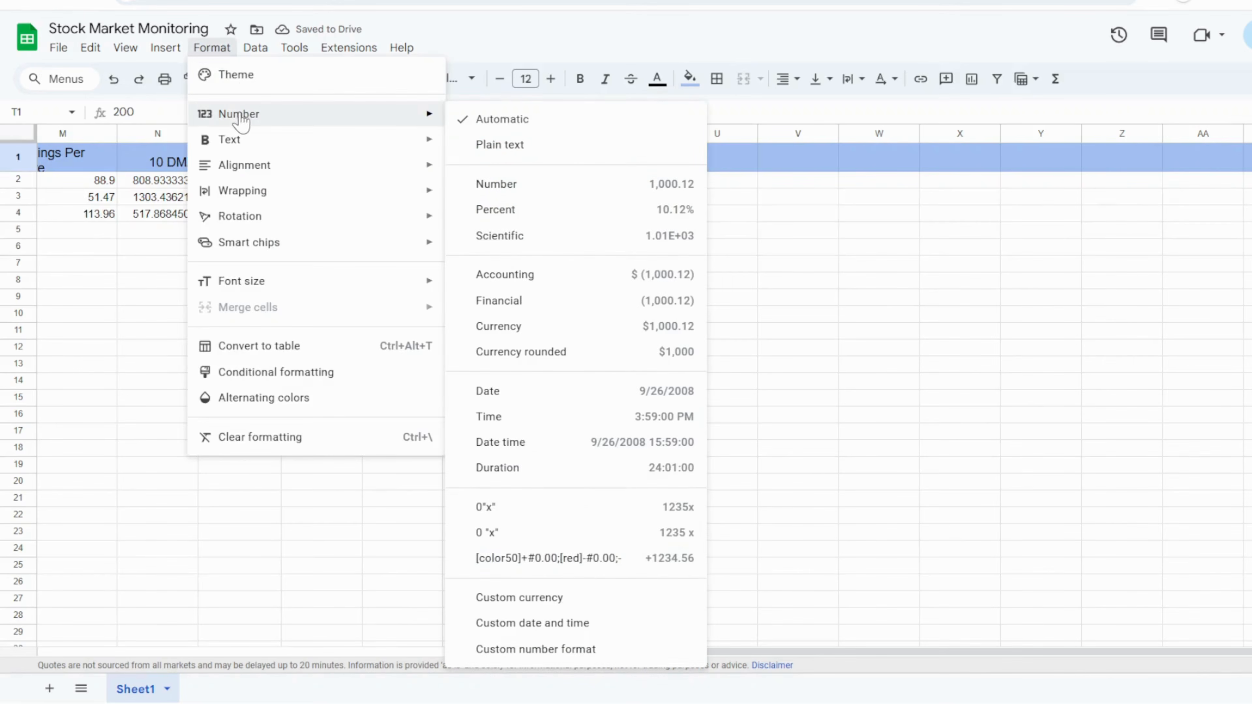
{"action": "left_click", "coordinate": [561, 656]}
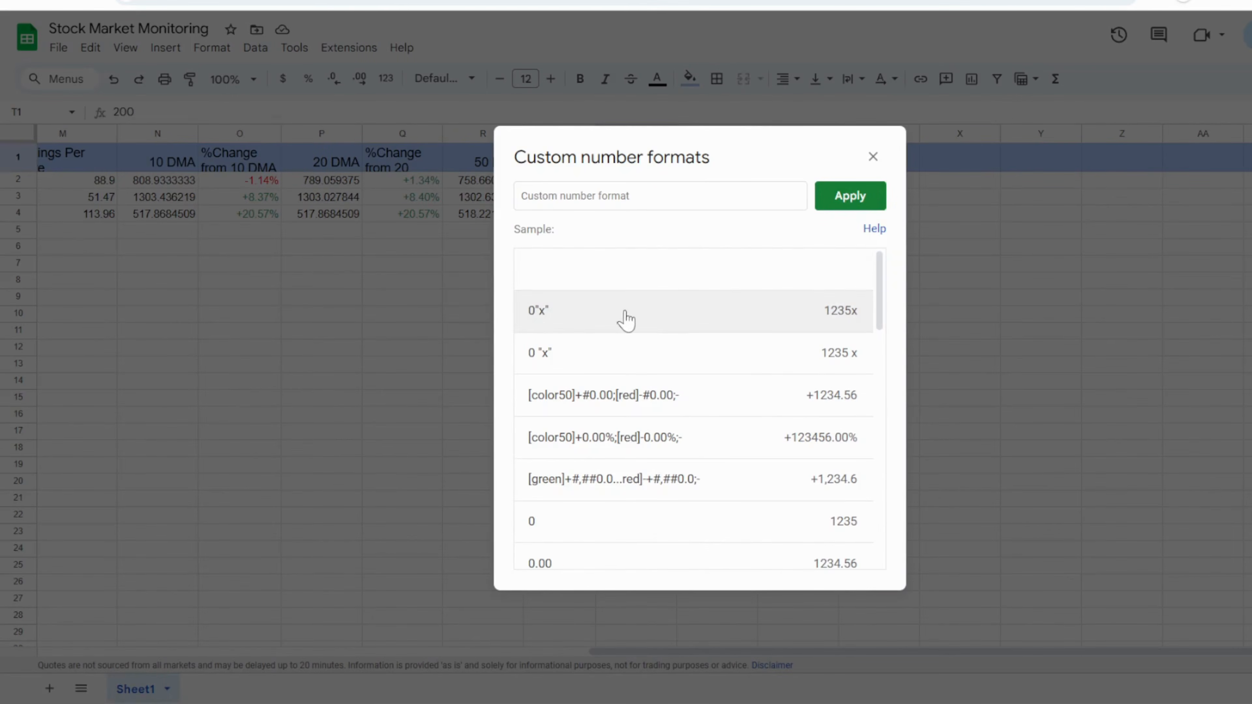
{"action": "scroll", "coordinate": [636, 316], "scroll_direction": "down", "scroll_amount": 3}
{"action": "scroll", "coordinate": [638, 308], "scroll_direction": "down", "scroll_amount": 5}
{"action": "scroll", "coordinate": [638, 308], "scroll_direction": "up", "scroll_amount": 8}
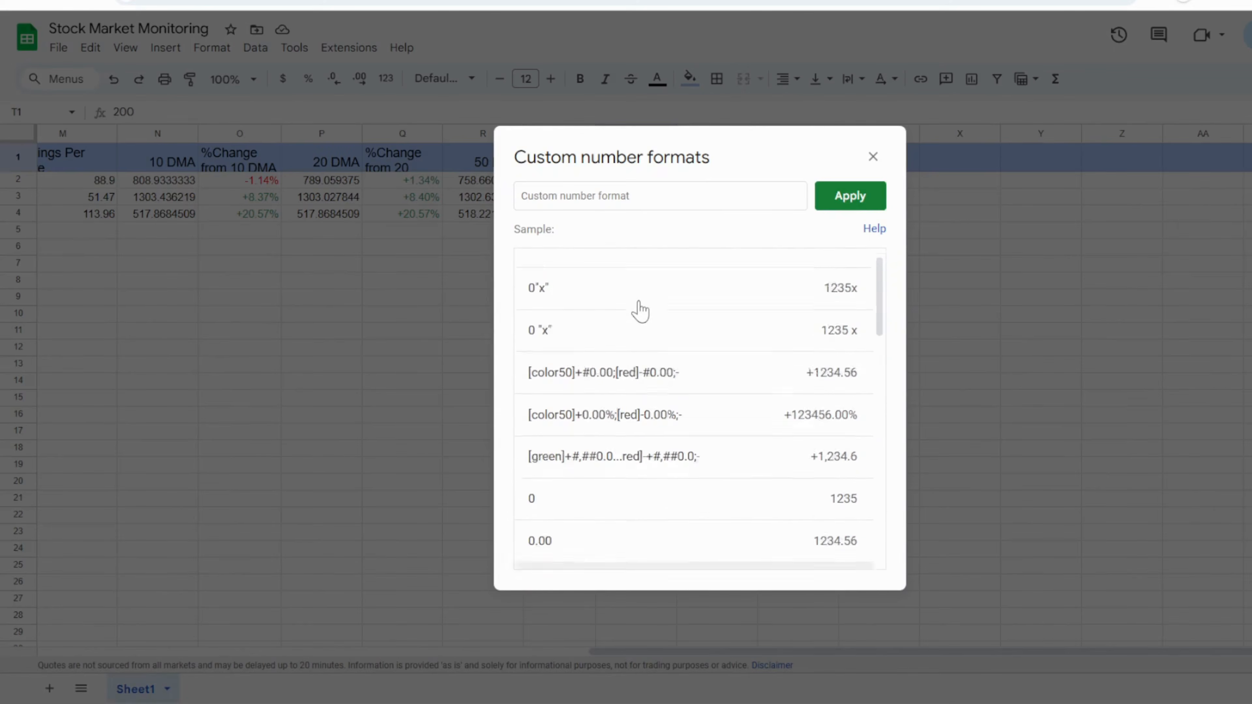
{"action": "left_click", "coordinate": [640, 196]}
{"action": "type", "text": "0"}
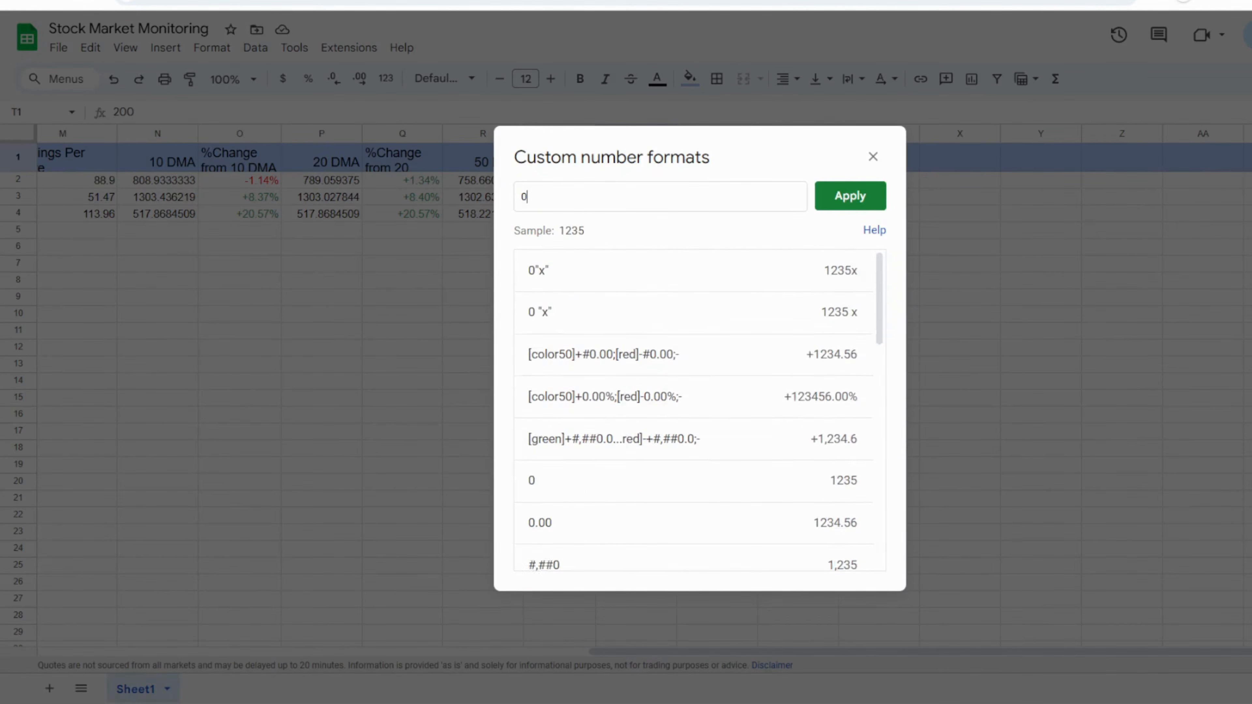
{"action": "type", "text": " \""}
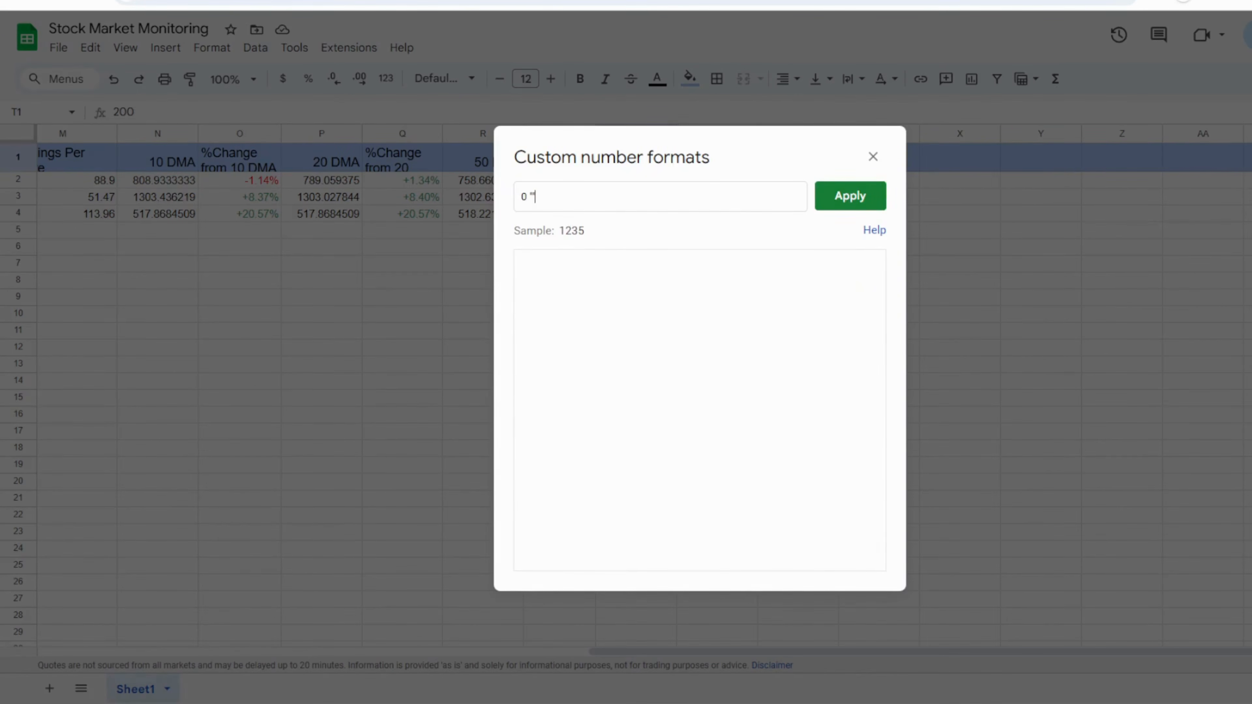
{"action": "type", "text": "DMA"}
{"action": "left_click", "coordinate": [839, 202]}
{"action": "left_click", "coordinate": [688, 333]}
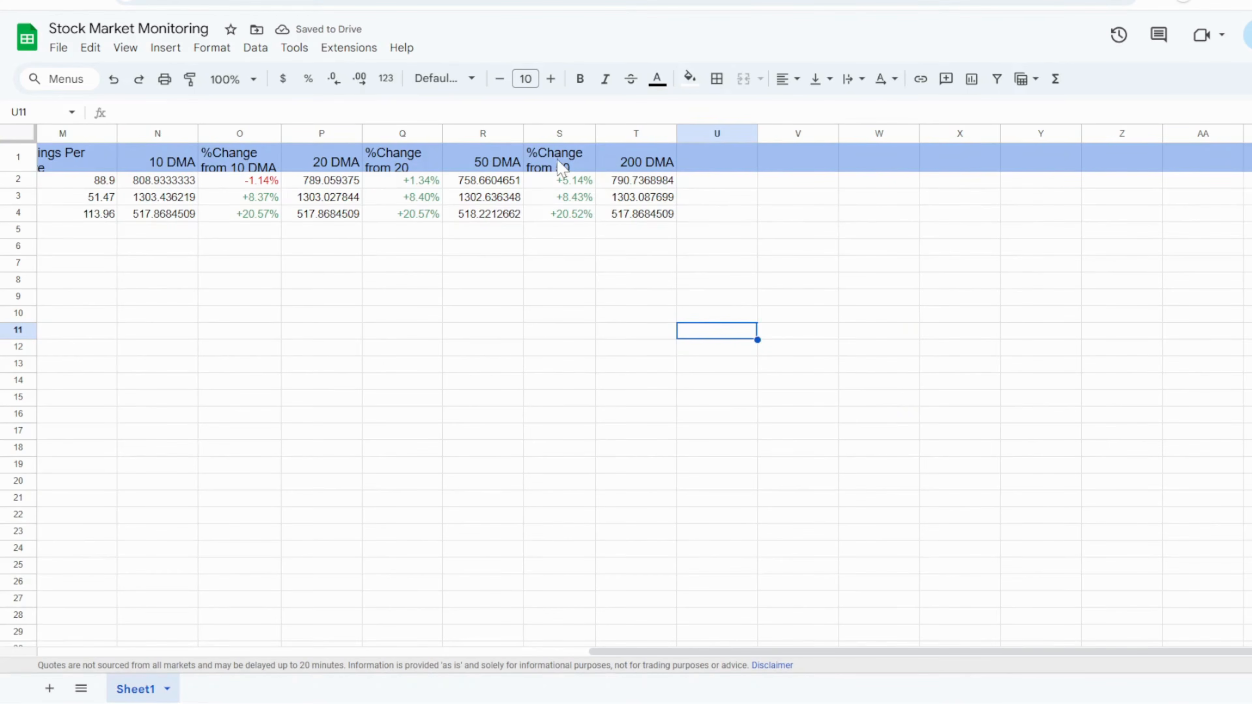
- Make header row 1 taller and copy the S1 header into U1, changing it to "%Change from 200 DMA"
{"action": "left_click", "coordinate": [562, 168]}
{"action": "left_click_drag", "start_coordinate": [20, 173], "coordinate": [20, 193]}
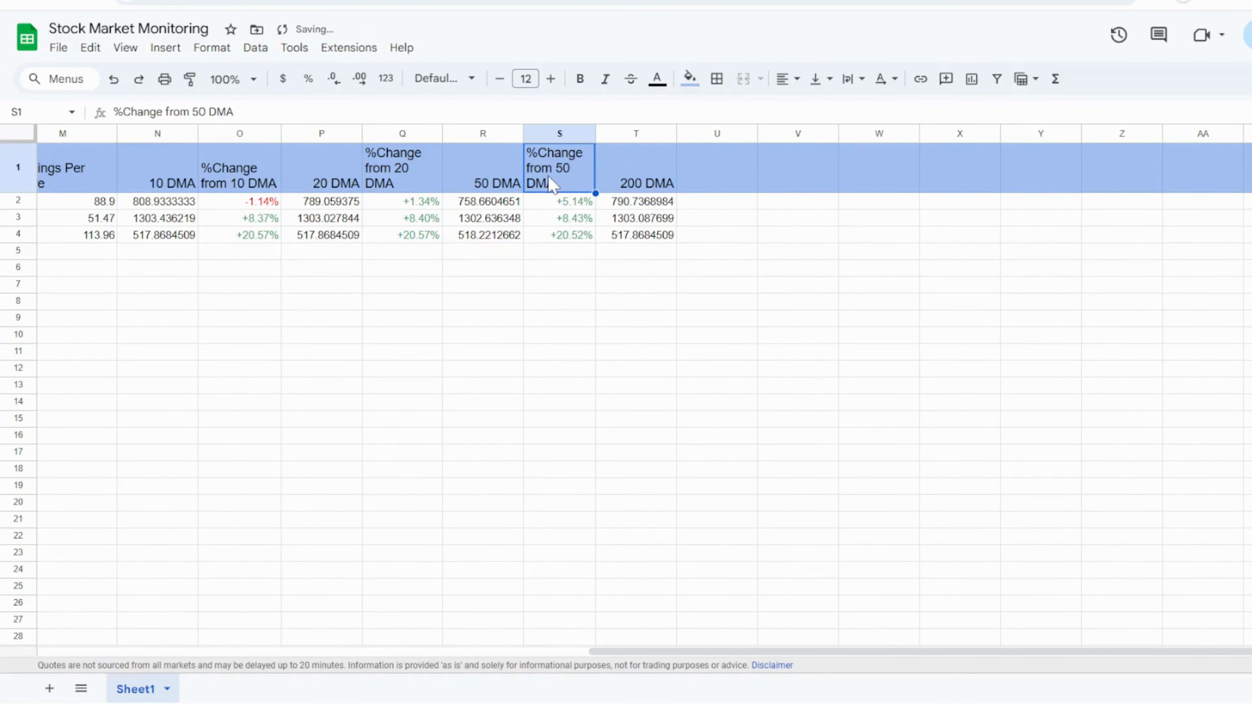
{"action": "key", "text": "ctrl+c"}
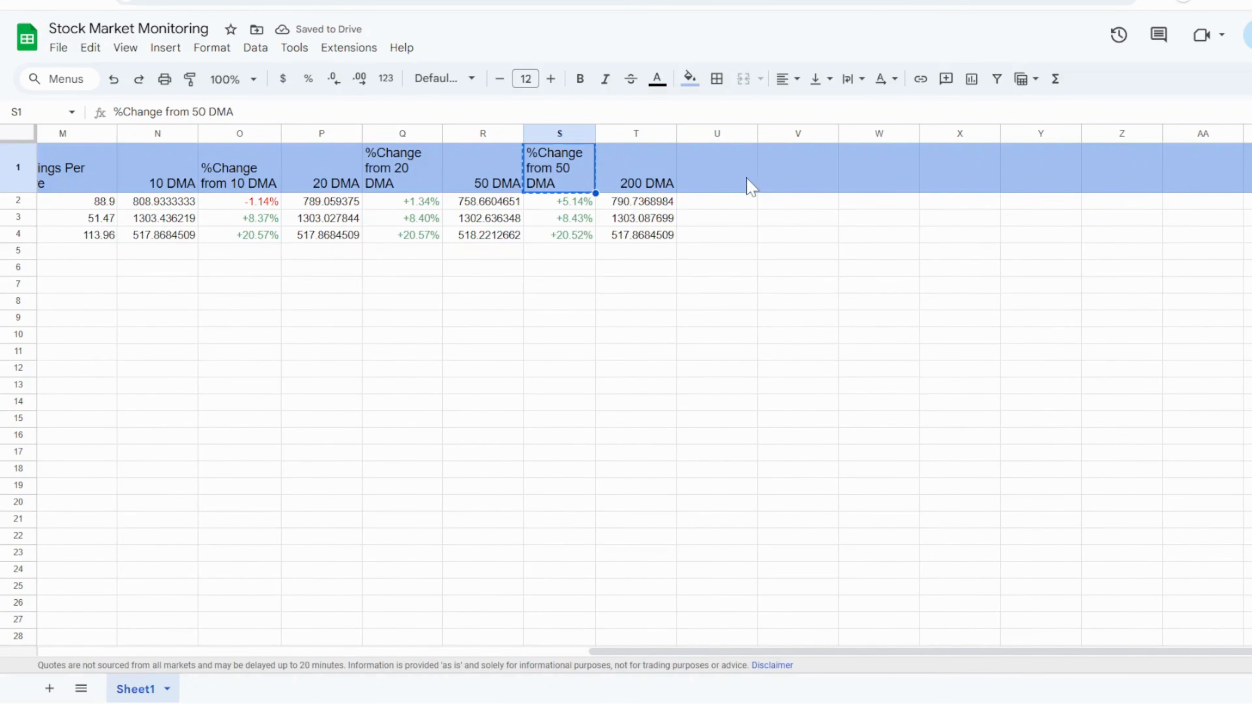
{"action": "left_click", "coordinate": [738, 185]}
{"action": "double_click", "coordinate": [737, 186]}
{"action": "key", "text": "ctrl+v"}
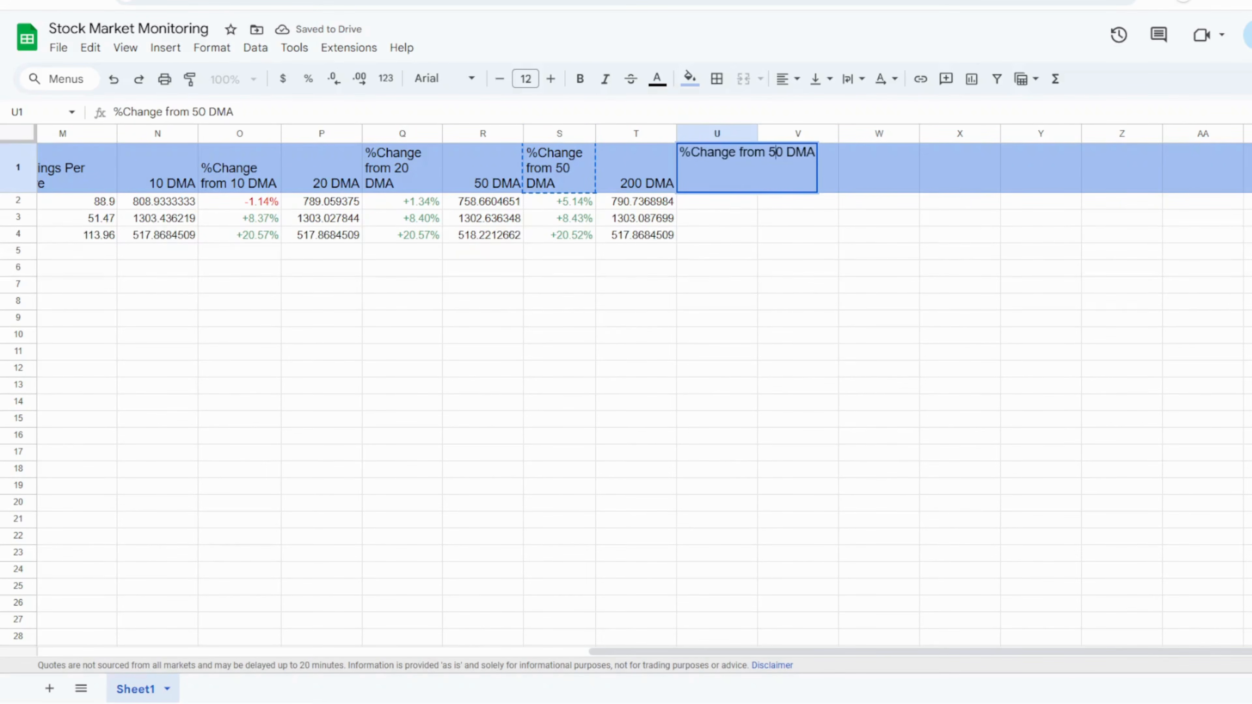
{"action": "key", "text": "BackSpace"}
{"action": "type", "text": "20"}
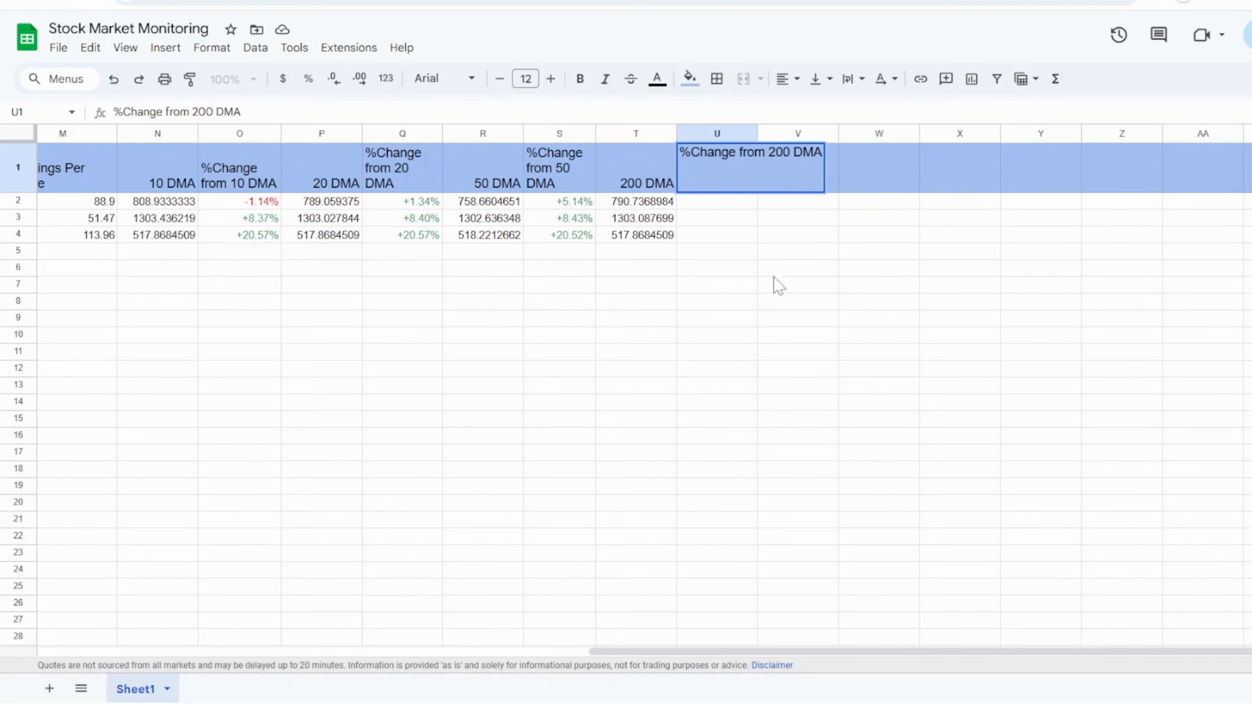
{"action": "left_click", "coordinate": [717, 333]}
- Copy the percentage change formula from S2 into U2, change it to =(C2-T2)/C2, and accept the suggested autofill for U3:U4
{"action": "left_click", "coordinate": [546, 206]}
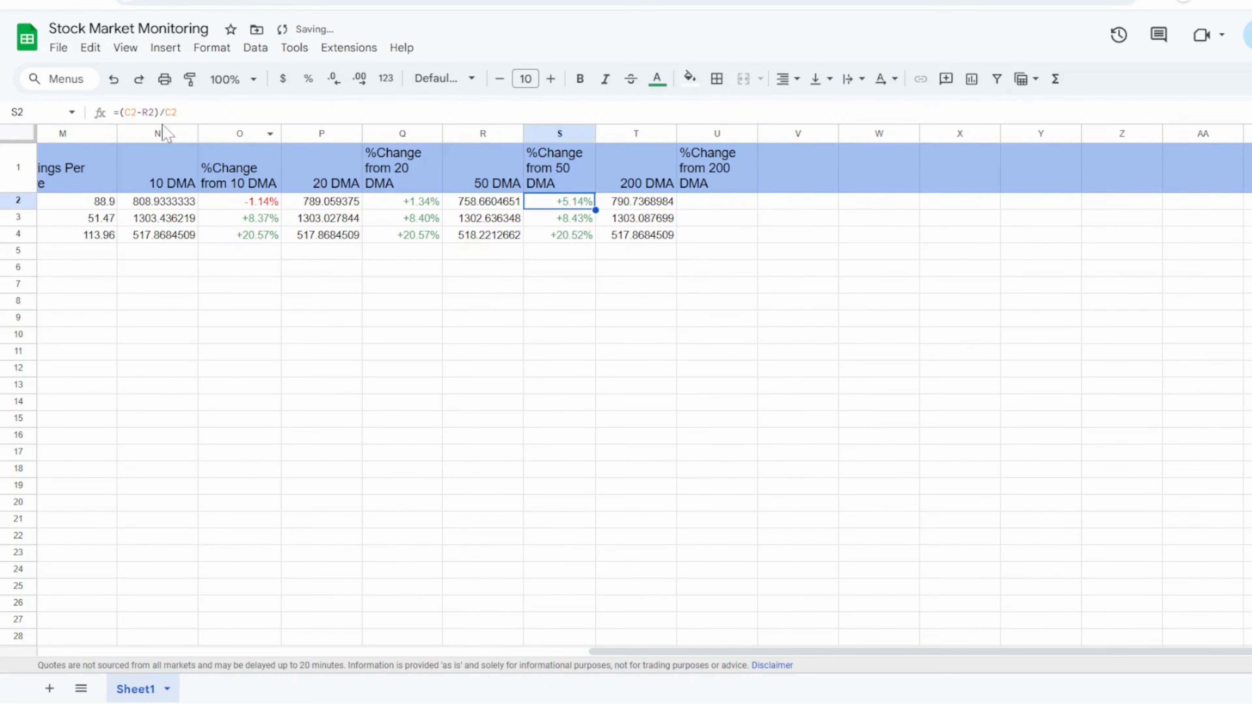
{"action": "key", "text": "ctrl+a"}
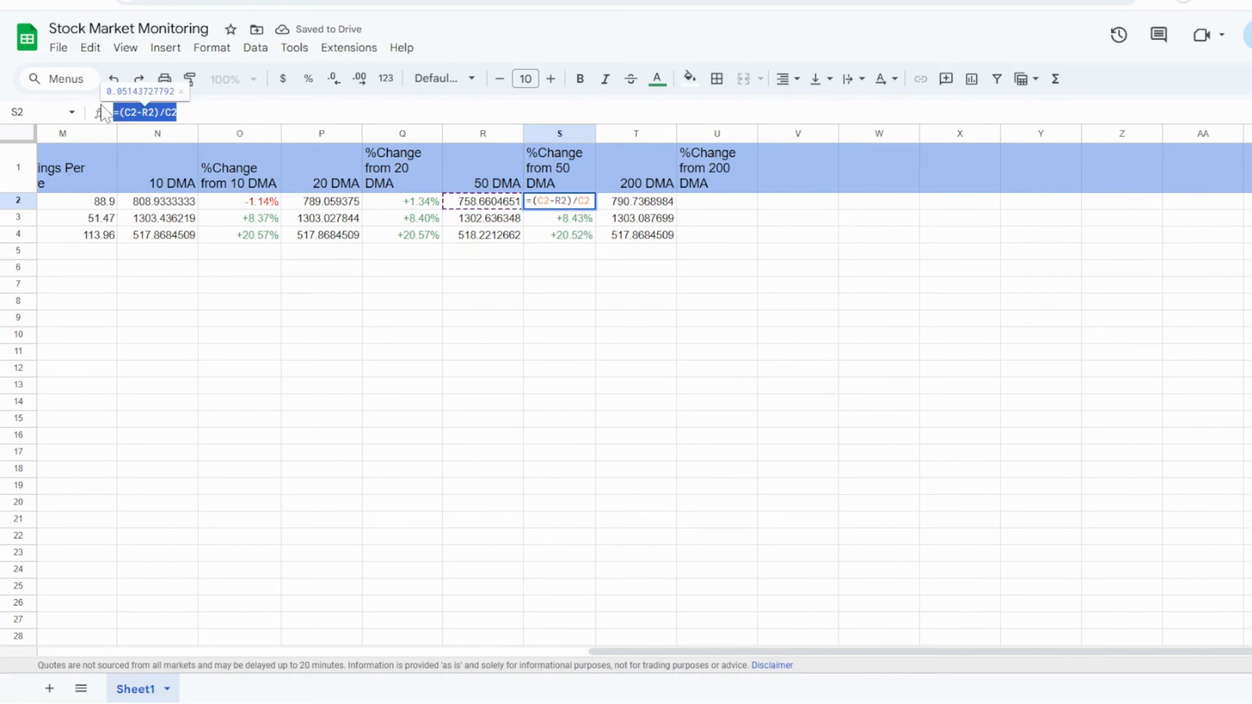
{"action": "double_click", "coordinate": [696, 205]}
{"action": "key", "text": "ctrl+v"}
{"action": "left_click", "coordinate": [713, 201]}
{"action": "key", "text": "BackSpace"}
{"action": "type", "text": "T"}
{"action": "key", "text": "Return"}
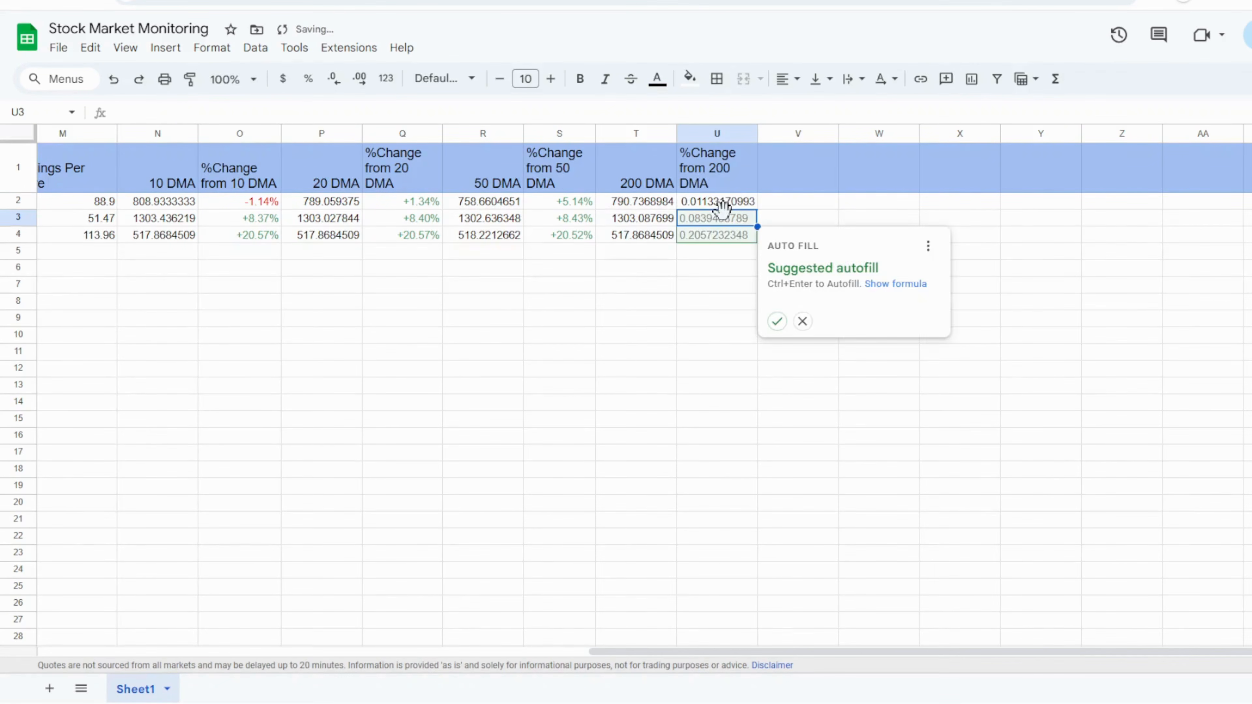
{"action": "left_click", "coordinate": [777, 323]}
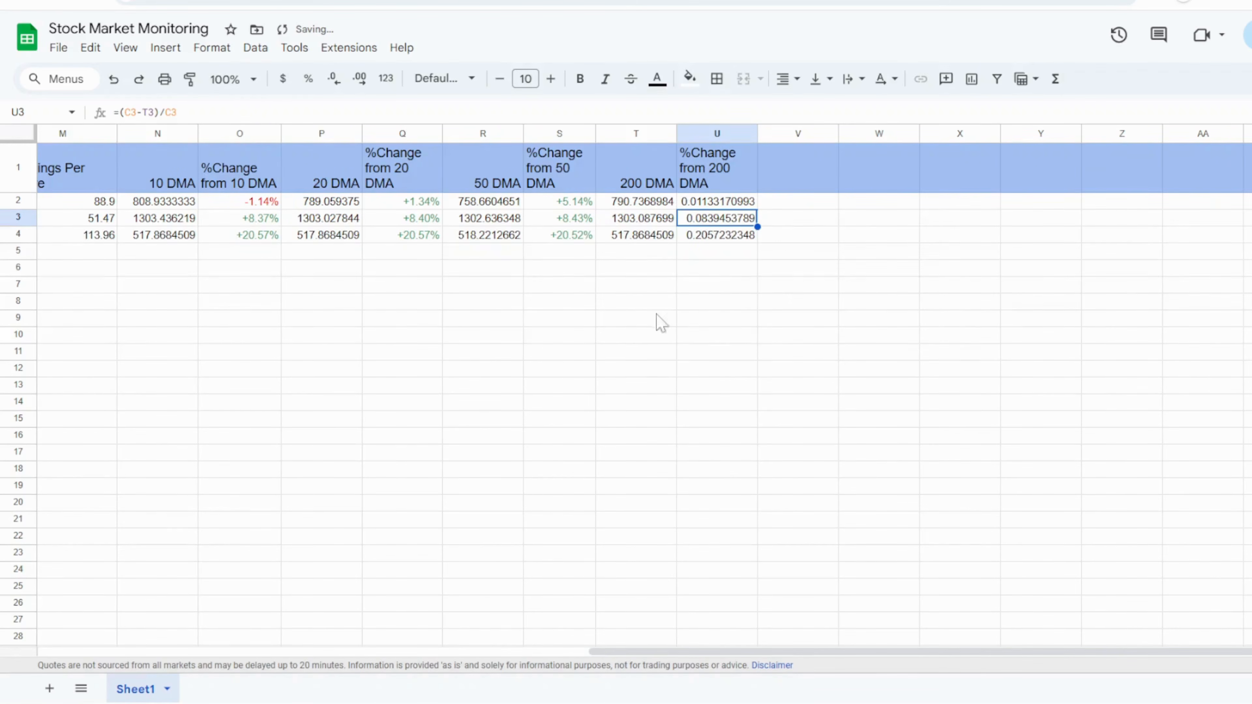
- Copy the coloured percentage format from S2 to U2 and fill U2 down to U4
{"action": "left_click", "coordinate": [554, 204]}
{"action": "left_click", "coordinate": [189, 79]}
{"action": "left_click", "coordinate": [712, 202]}
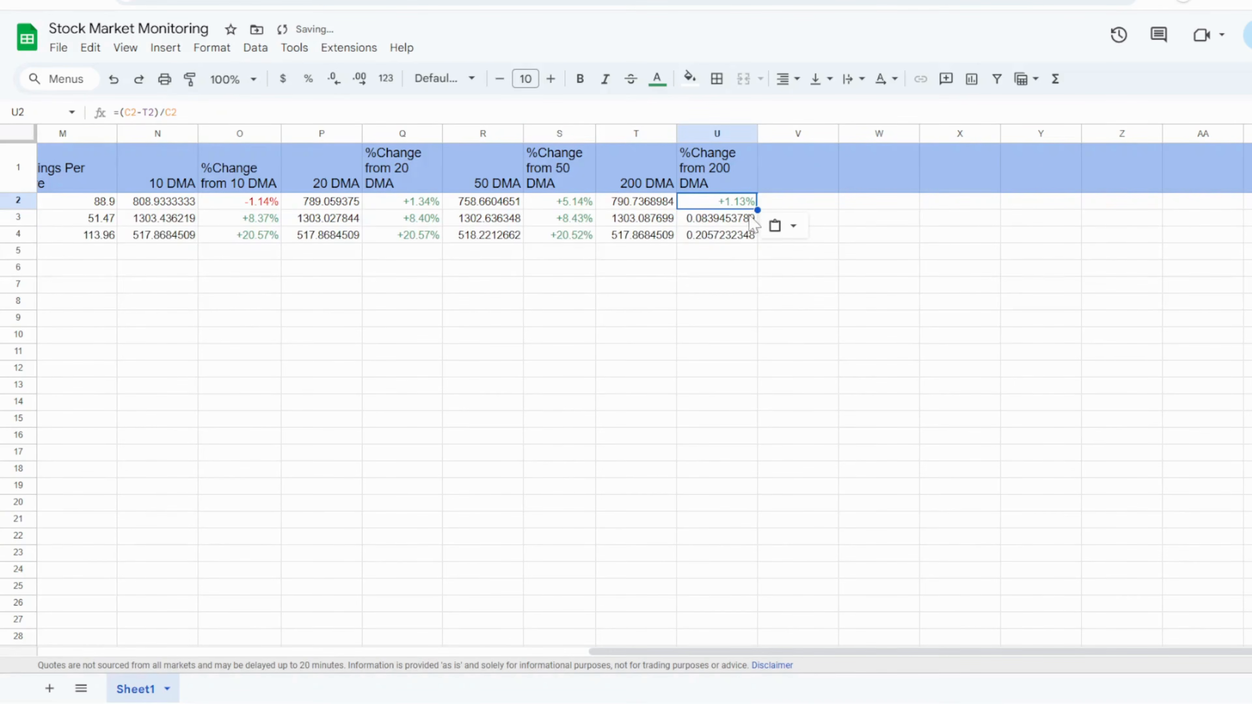
{"action": "left_click_drag", "start_coordinate": [758, 209], "coordinate": [760, 238]}
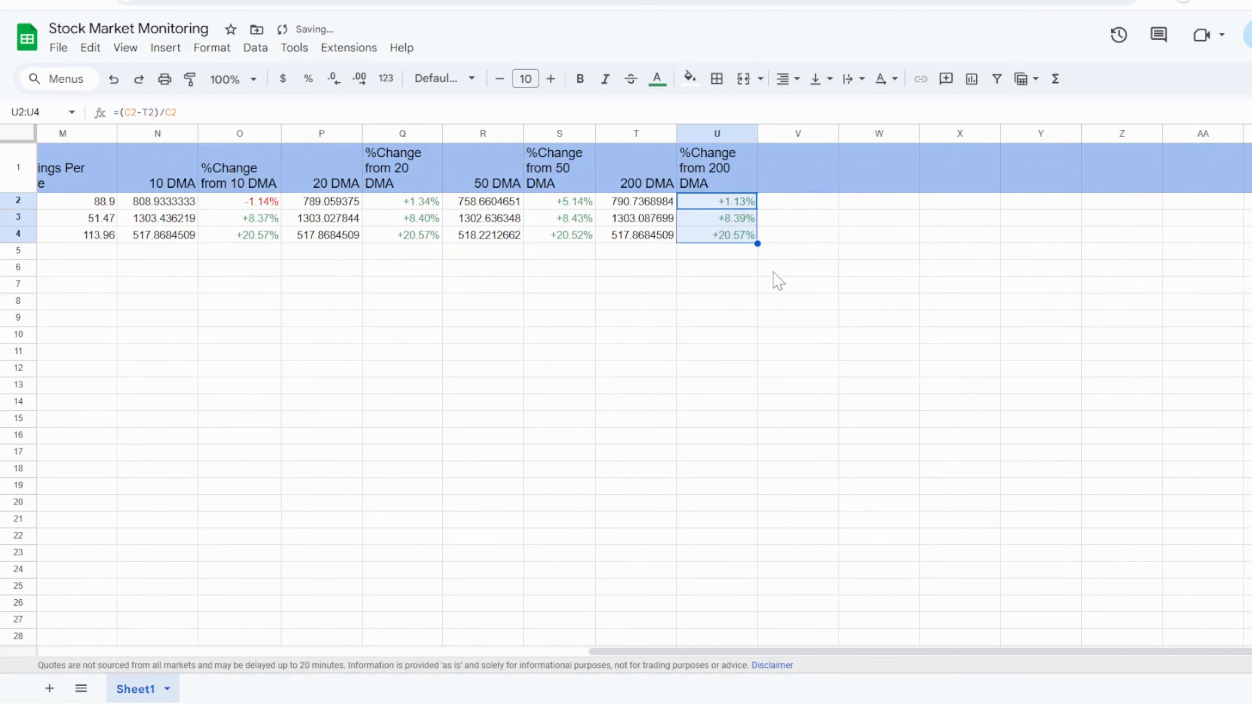
{"action": "left_click", "coordinate": [753, 309]}
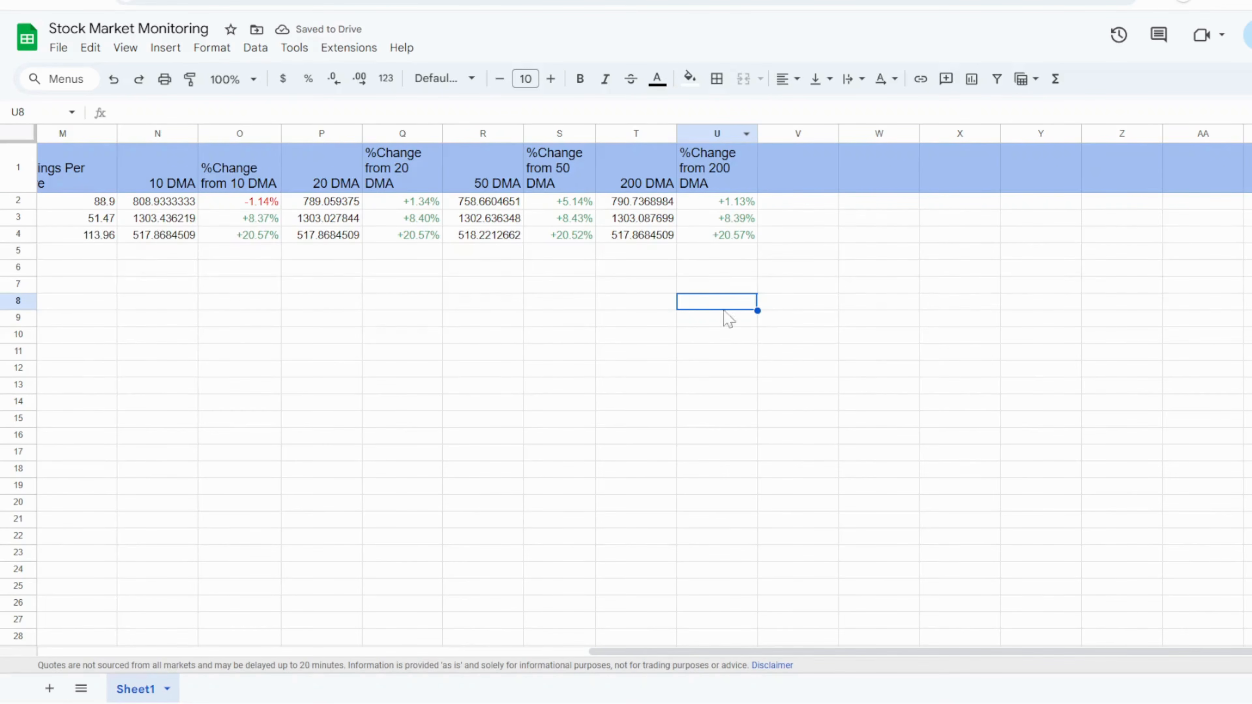
- Switch to the NSE website, look at the NIFTY 50 list on its Market Watch equity page, and return to the stock sheet
{"action": "left_click_drag", "start_coordinate": [703, 653], "coordinate": [595, 649]}
{"action": "left_click_drag", "start_coordinate": [720, 646], "coordinate": [257, 663]}
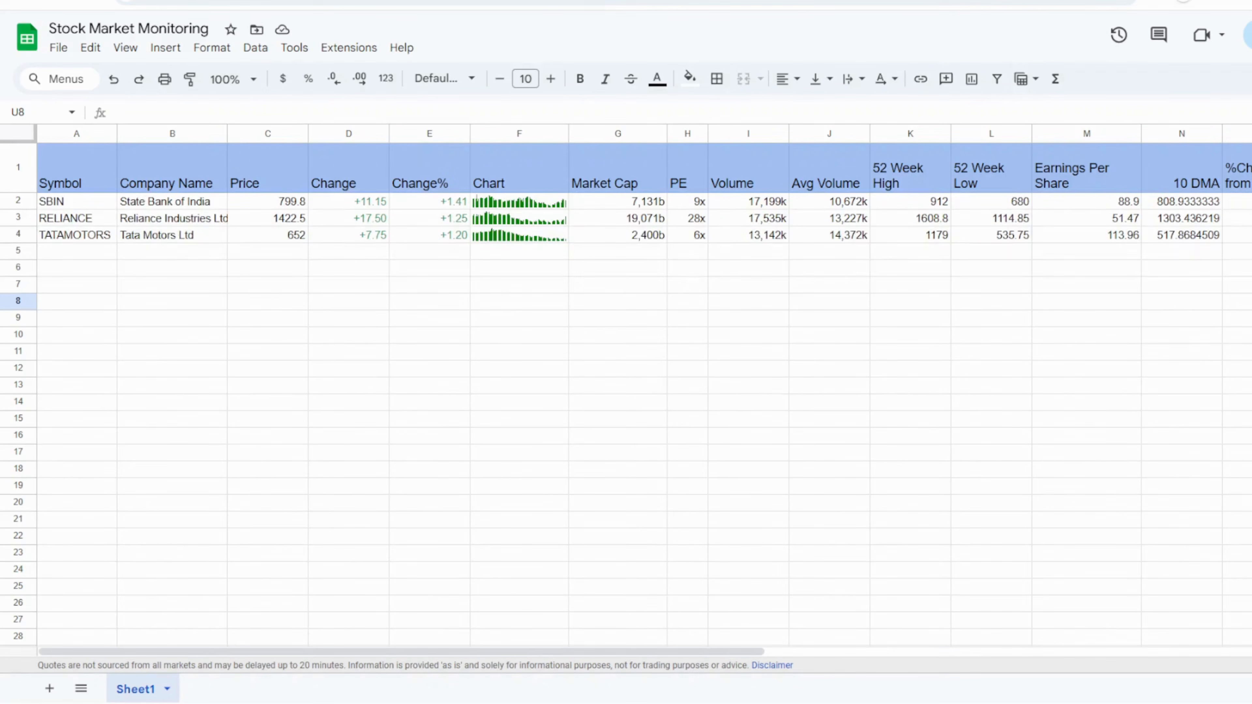
{"action": "key", "text": "ctrl+Tab"}
{"action": "key", "text": "ctrl+Tab"}
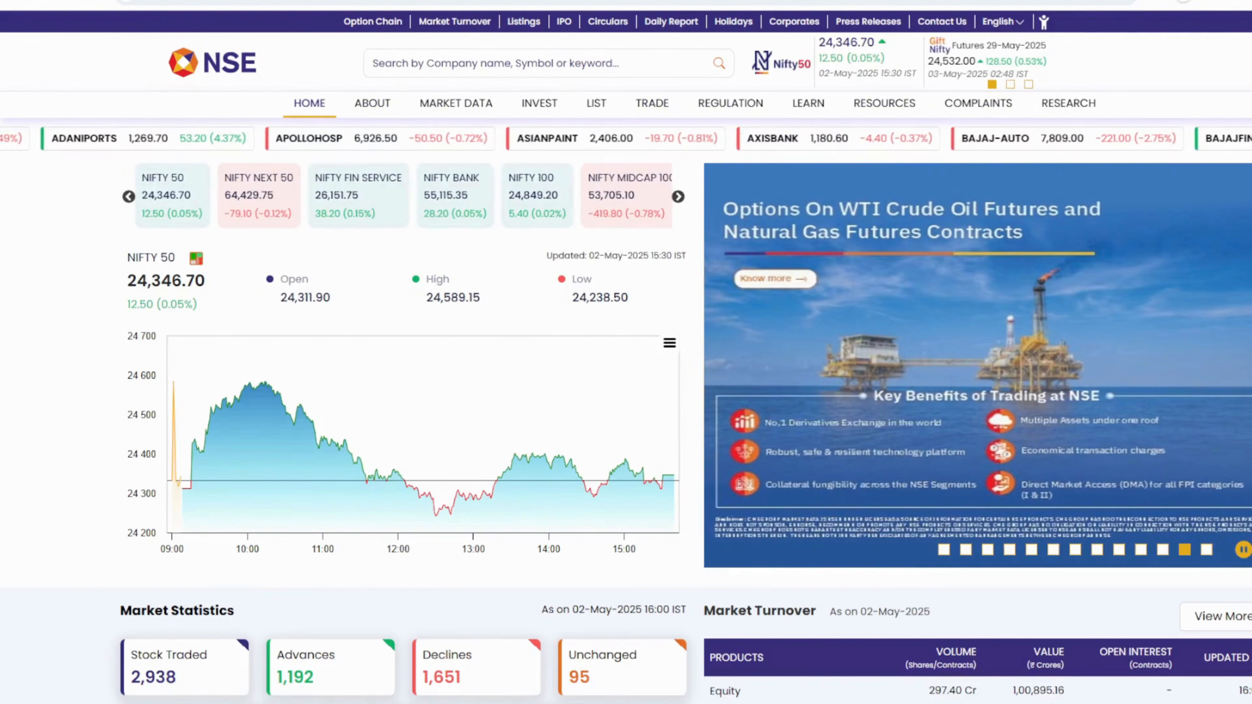
{"action": "left_click", "coordinate": [781, 64]}
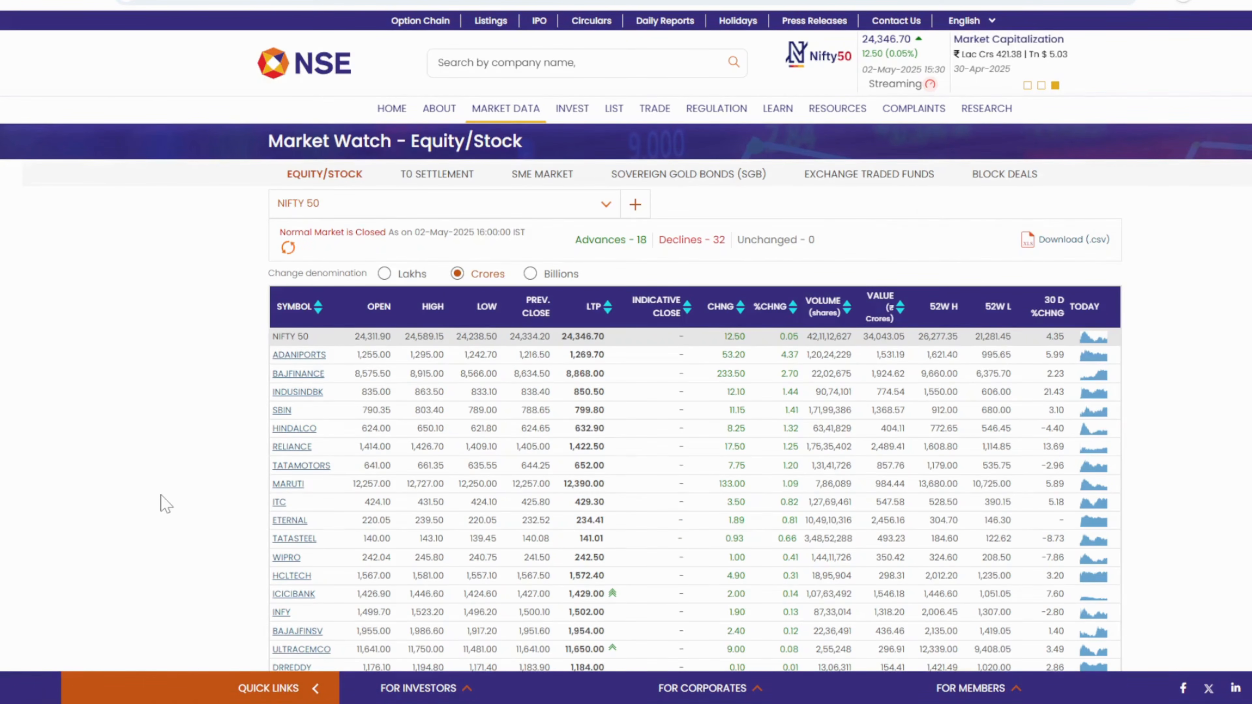
{"action": "key", "text": "ctrl+Tab"}
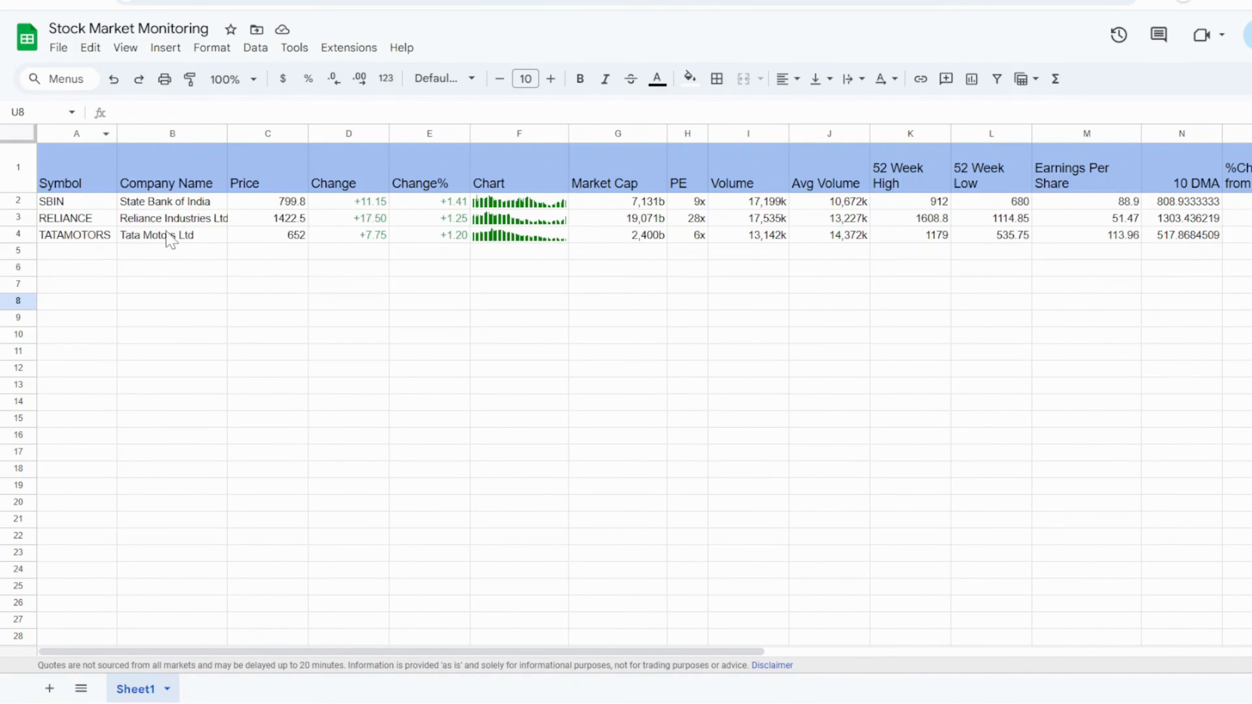
- Review the TATAMOTORS row from B4 across to U4
{"action": "left_click_drag", "start_coordinate": [157, 238], "coordinate": [1049, 242]}
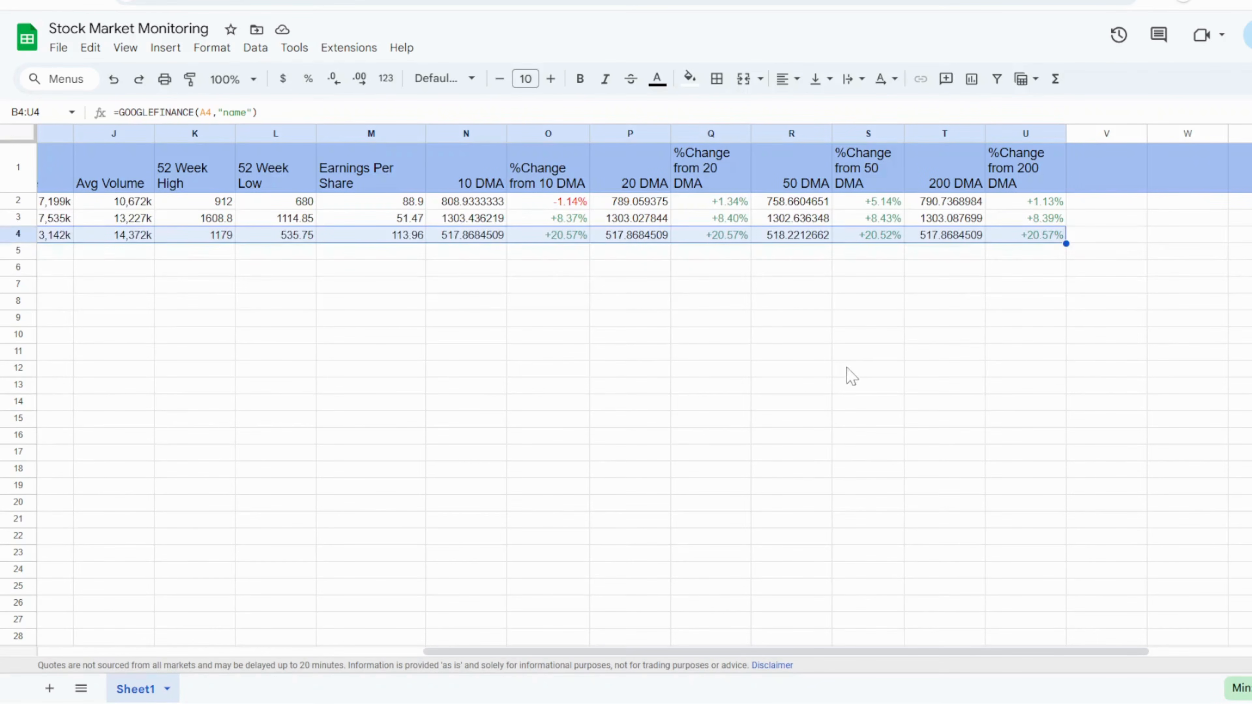
{"action": "left_click", "coordinate": [765, 641]}
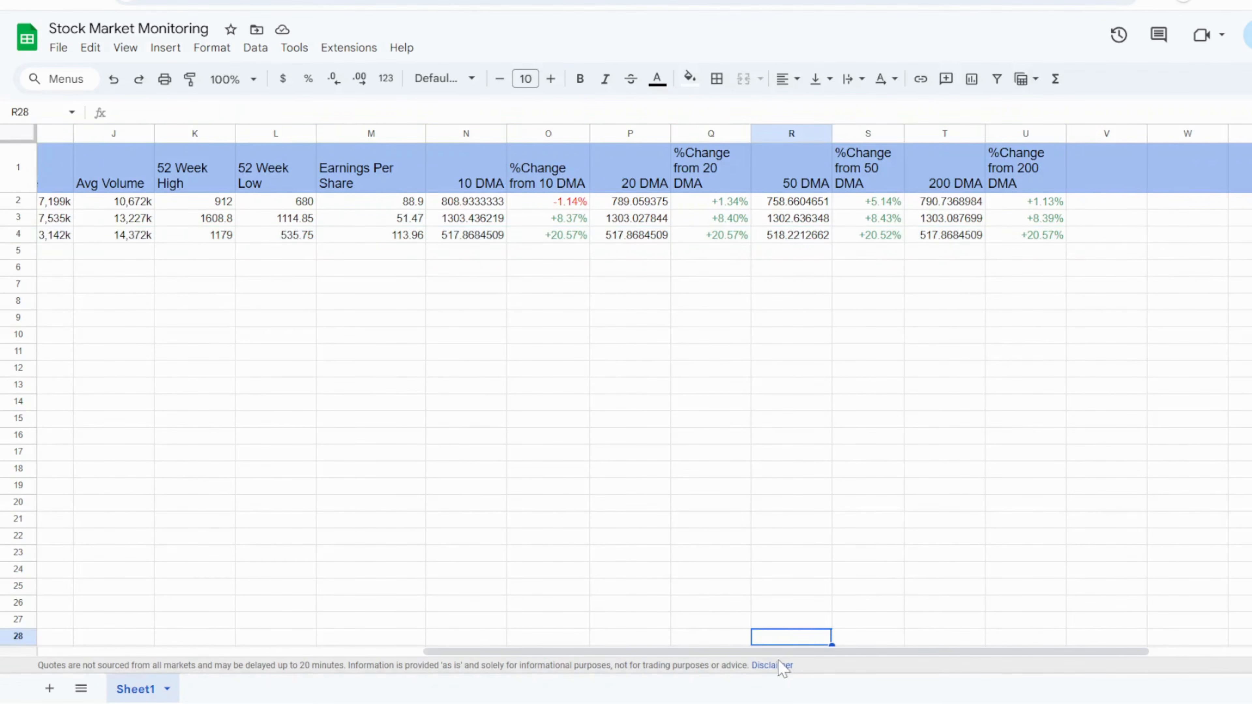
{"action": "left_click_drag", "start_coordinate": [767, 652], "coordinate": [384, 652]}
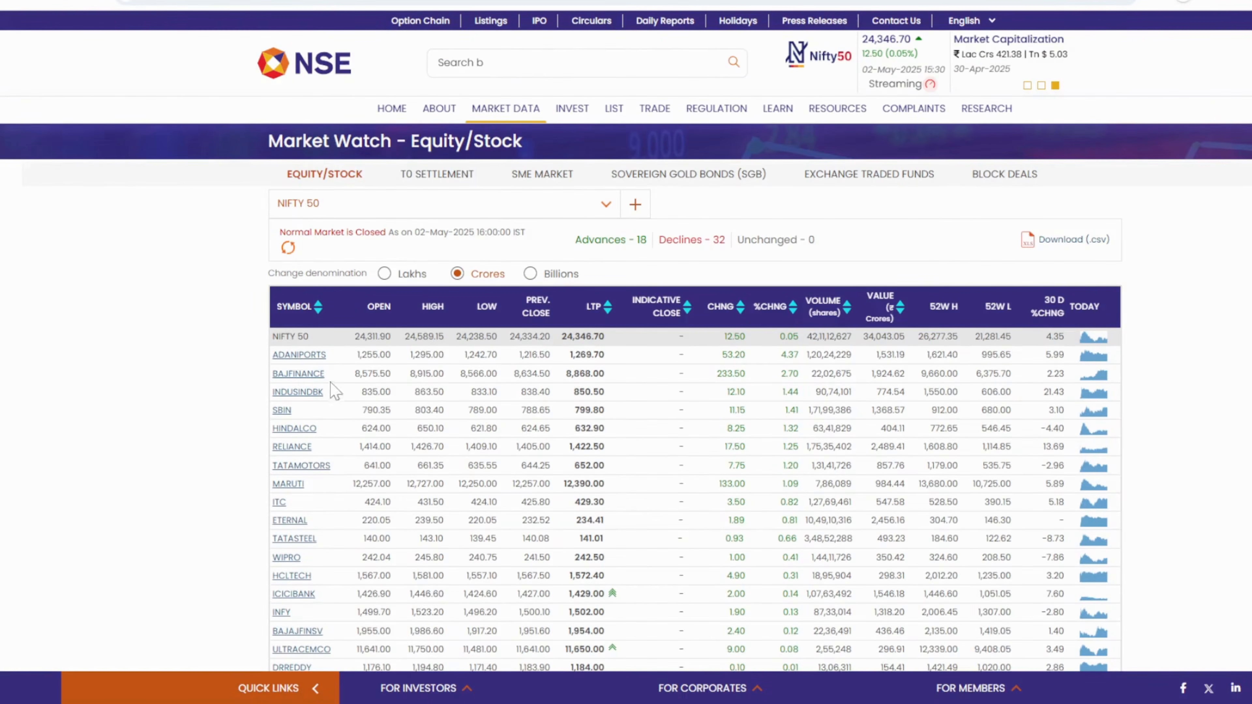
- Copy the symbol BAJFINANCE from the NSE website's NIFTY 50 list and paste it into A5 of the stock sheet
{"action": "left_click_drag", "start_coordinate": [327, 374], "coordinate": [273, 380]}
{"action": "key", "text": "ctrl+c"}
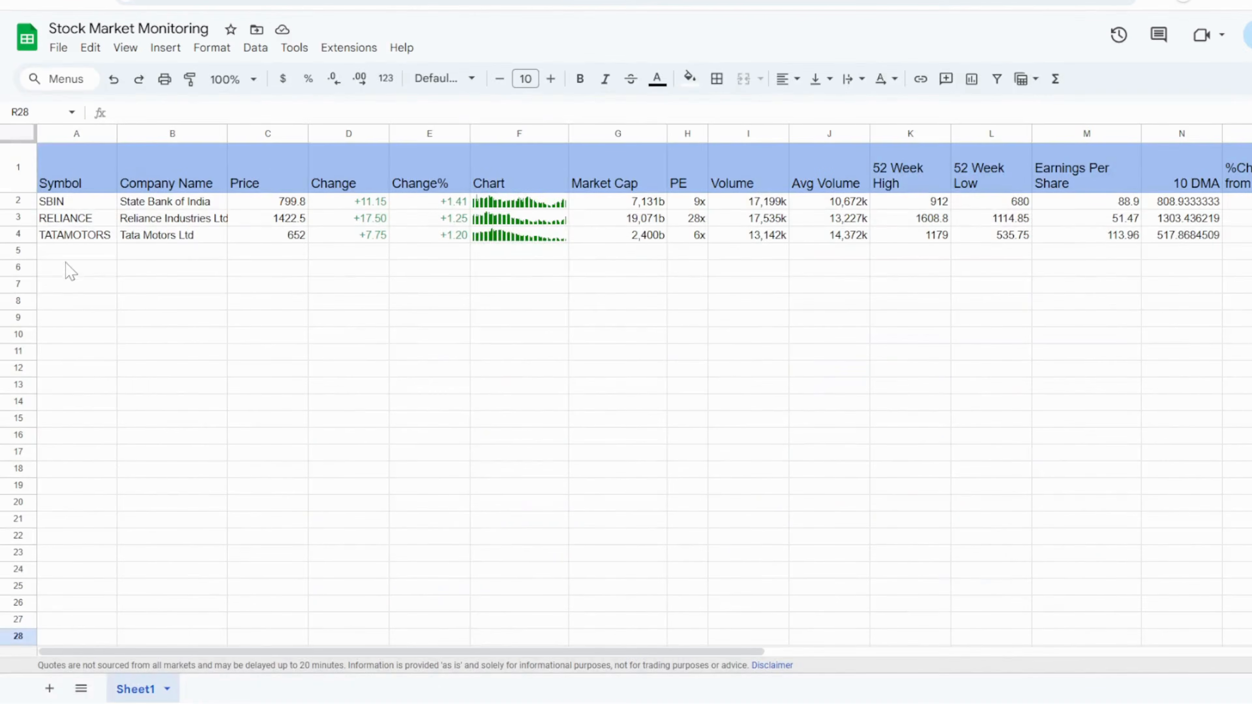
{"action": "left_click", "coordinate": [68, 254]}
{"action": "key", "text": "ctrl+v"}
{"action": "left_click", "coordinate": [98, 308]}
- Fill the TATAMOTORS formulas in B4:U4 down to row 5 for BAJFINANCE
{"action": "left_click_drag", "start_coordinate": [148, 242], "coordinate": [663, 255]}
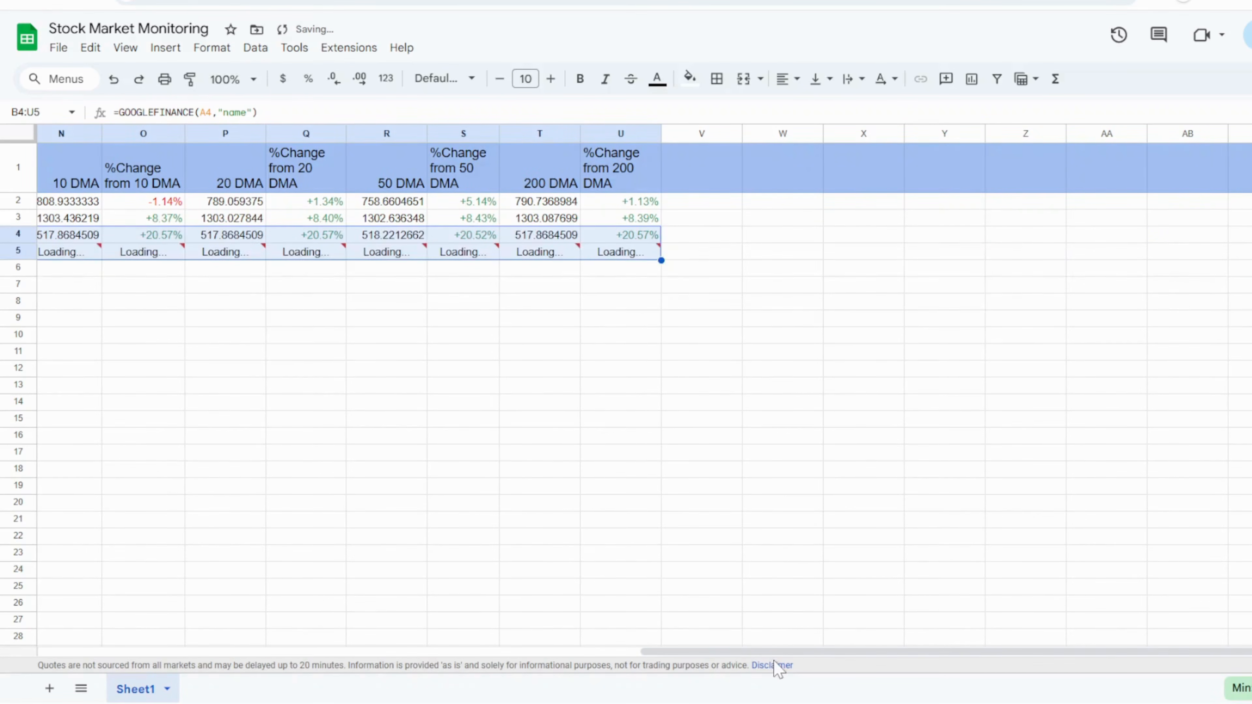
{"action": "left_click_drag", "start_coordinate": [780, 655], "coordinate": [177, 653]}
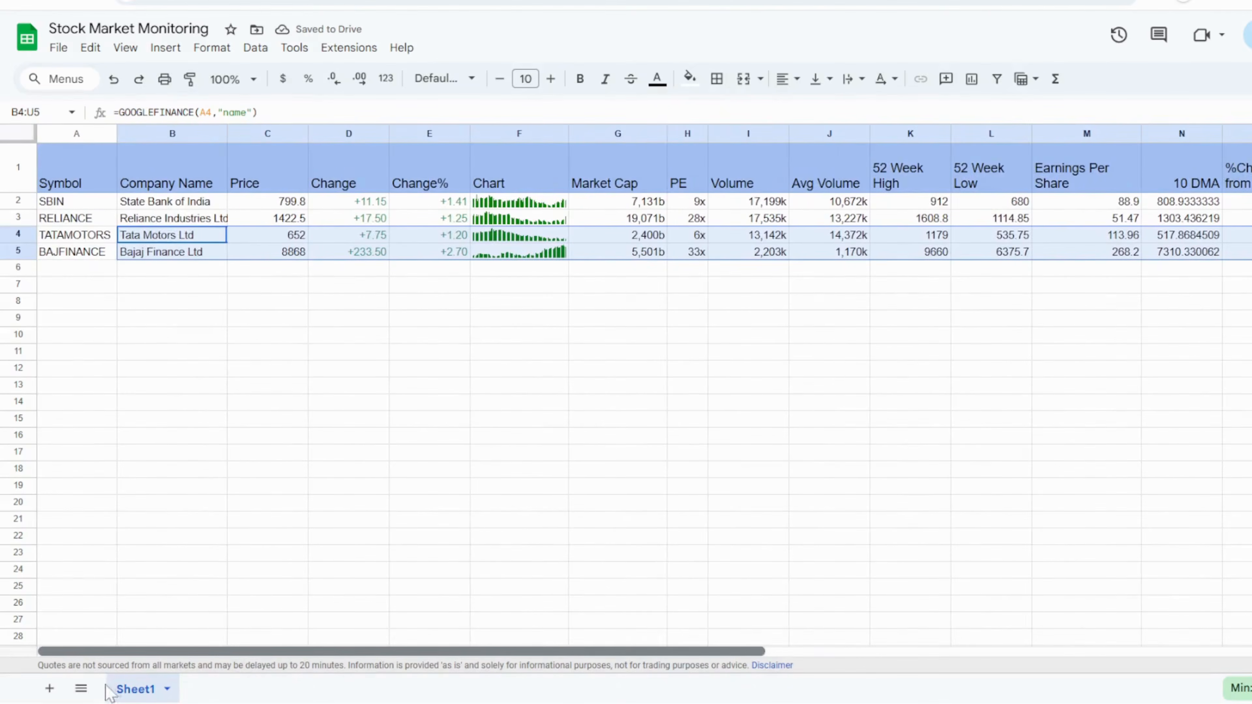
{"action": "left_click", "coordinate": [367, 424]}
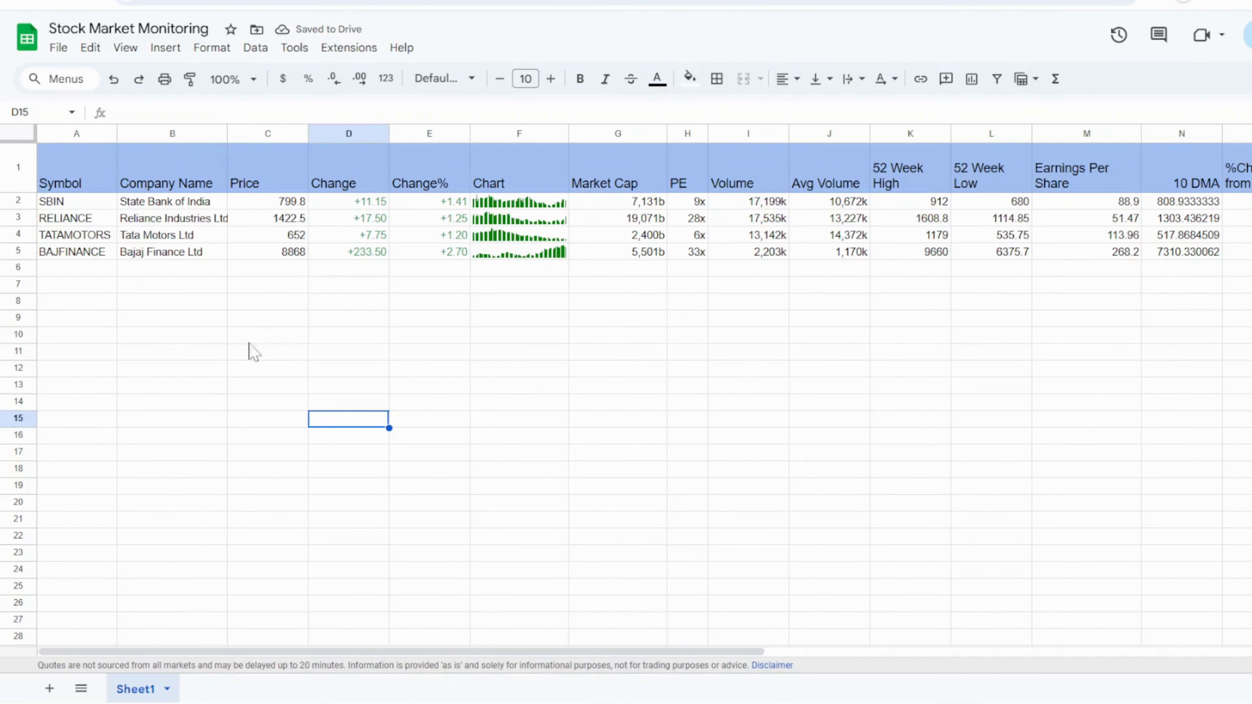
{"action": "left_click_drag", "start_coordinate": [663, 652], "coordinate": [492, 661]}
{"action": "left_click", "coordinate": [497, 359]}
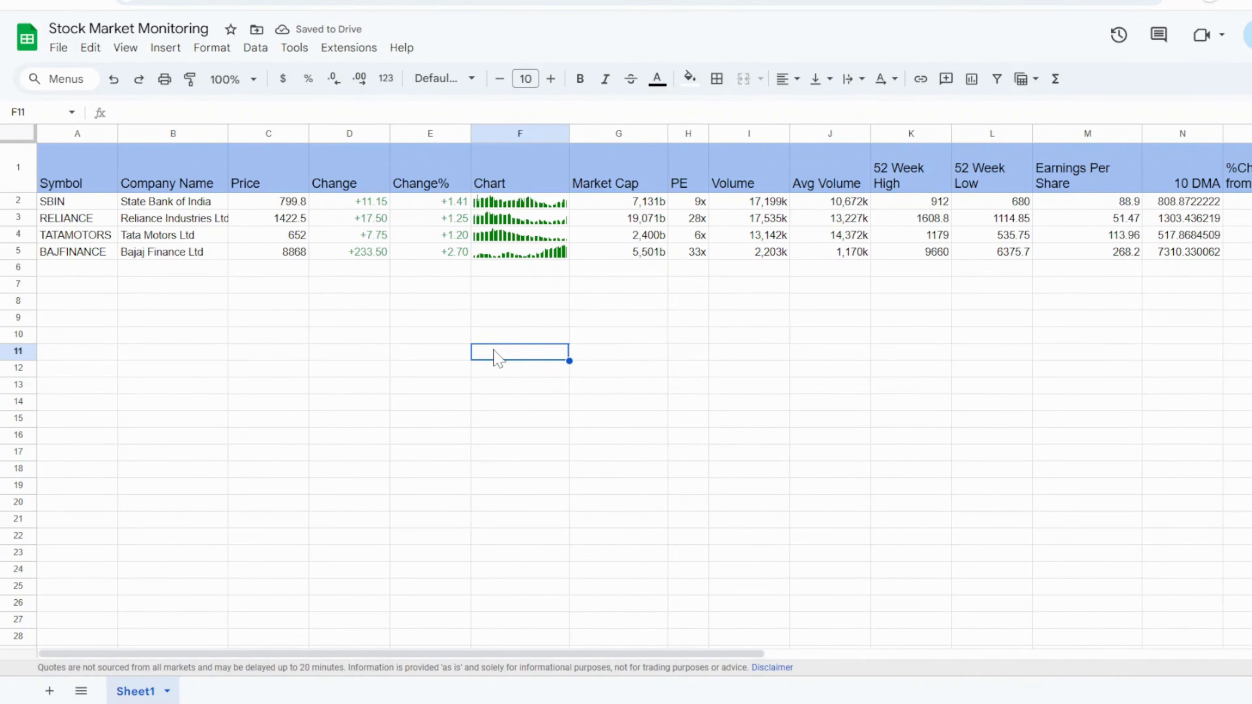
- Apply alternating colors with a header to the whole sheet, range 1:1000, using the blue default style
{"action": "left_click", "coordinate": [23, 138]}
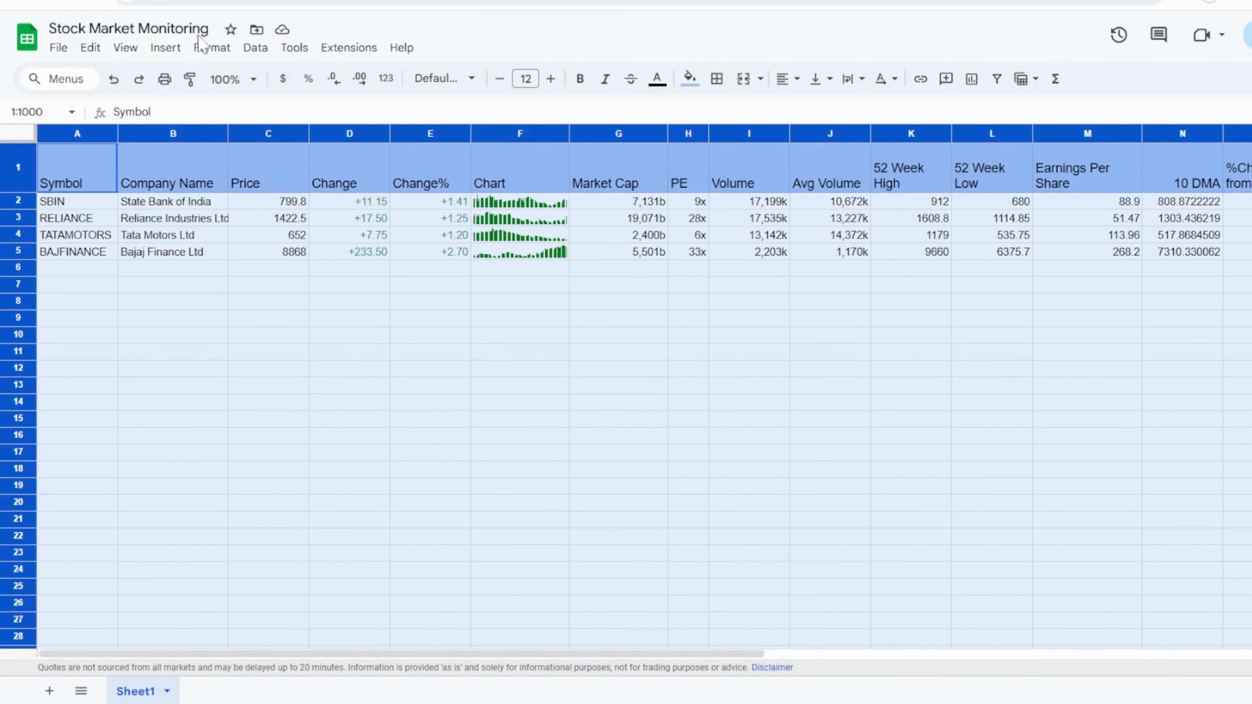
{"action": "left_click", "coordinate": [207, 49]}
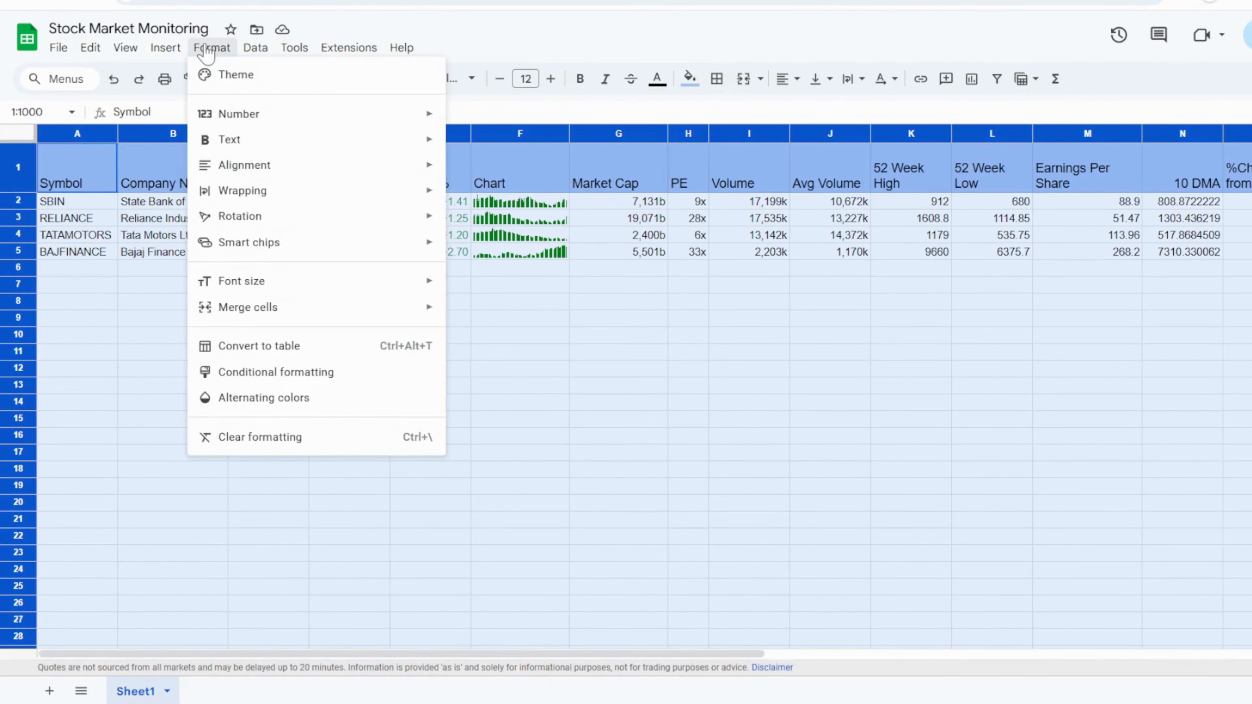
{"action": "left_click", "coordinate": [304, 400]}
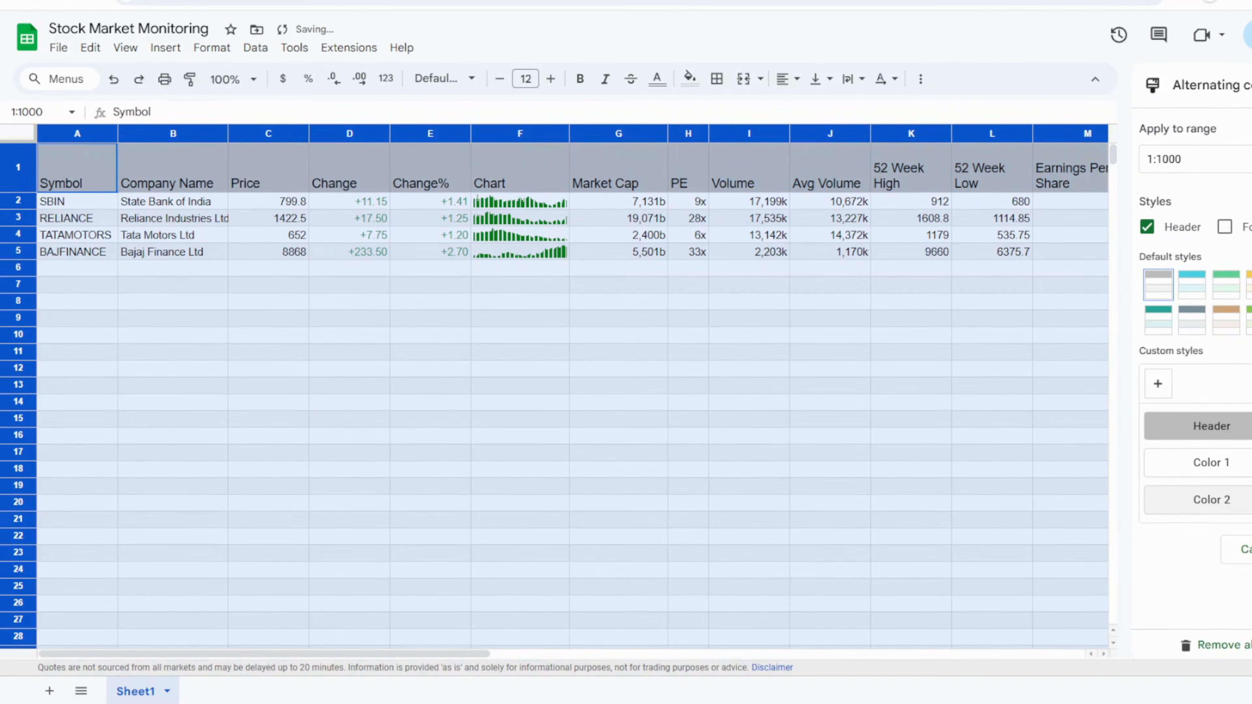
{"action": "left_click", "coordinate": [1251, 285]}
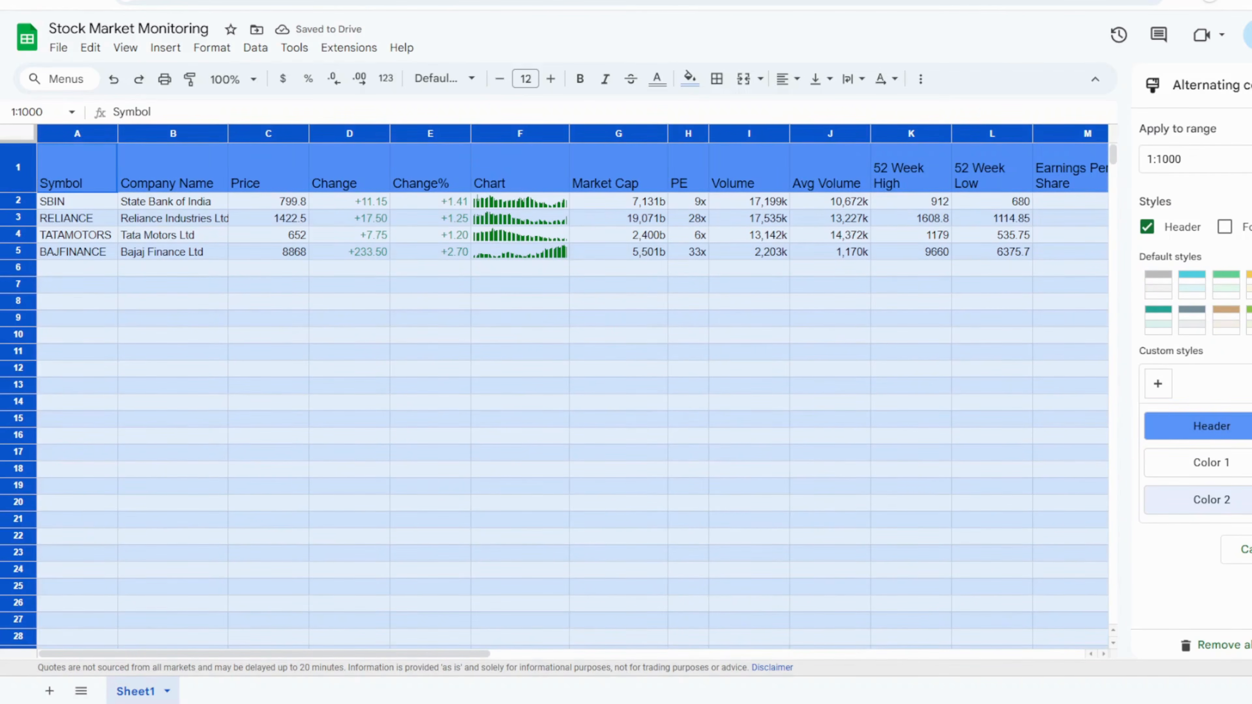
{"action": "left_click", "coordinate": [1251, 549]}
{"action": "left_click", "coordinate": [566, 418]}
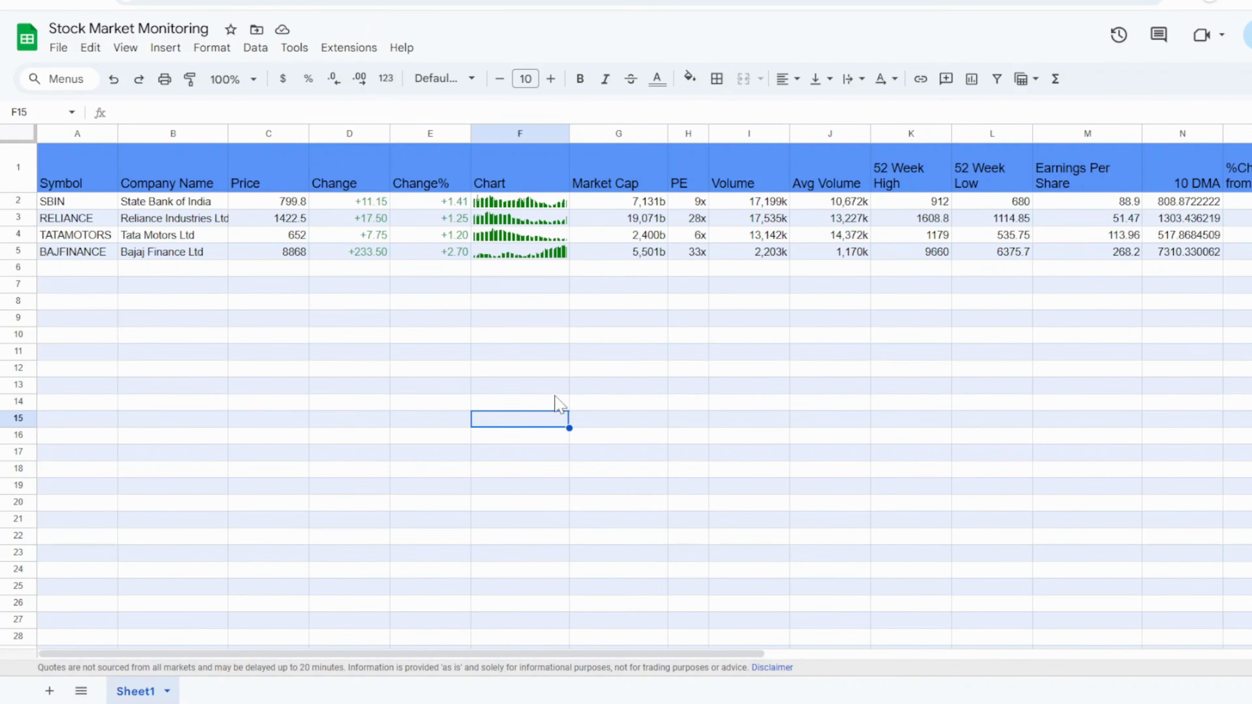
- Change the Chart header in F1 to "1 year Chart" and check the SBIN sparkline formula in F2
{"action": "left_click_drag", "start_coordinate": [683, 653], "coordinate": [567, 685]}
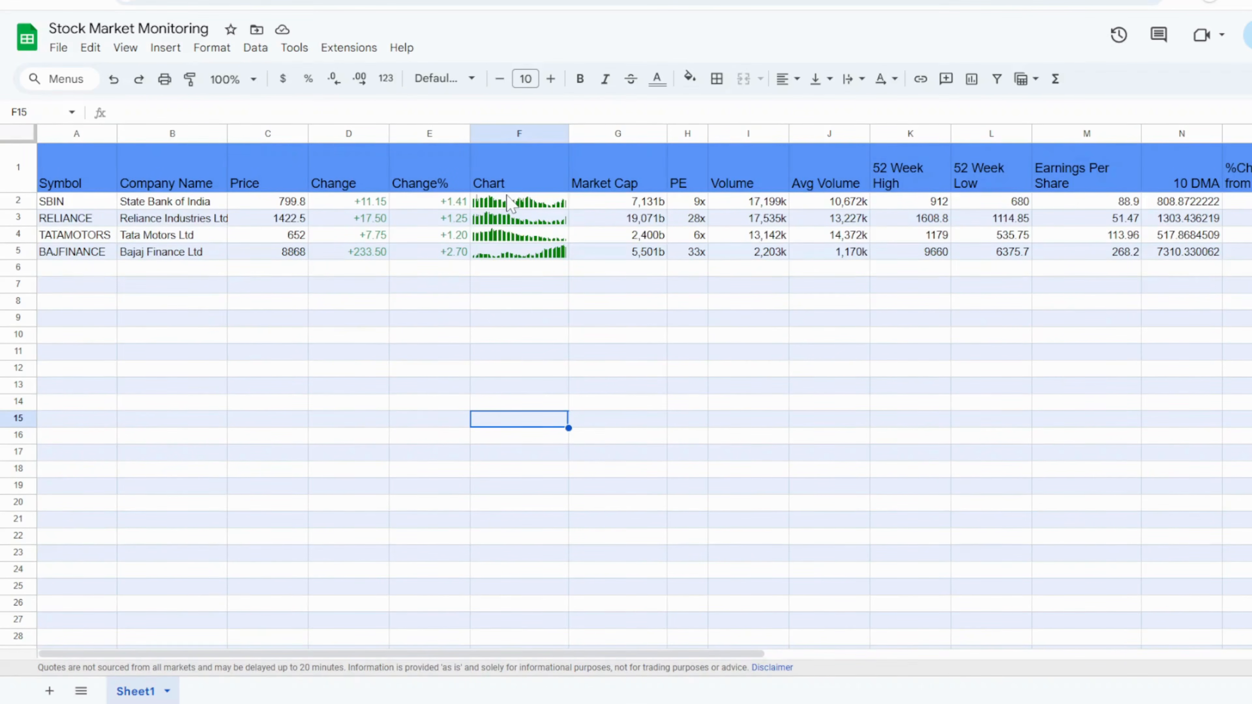
{"action": "left_click", "coordinate": [493, 184]}
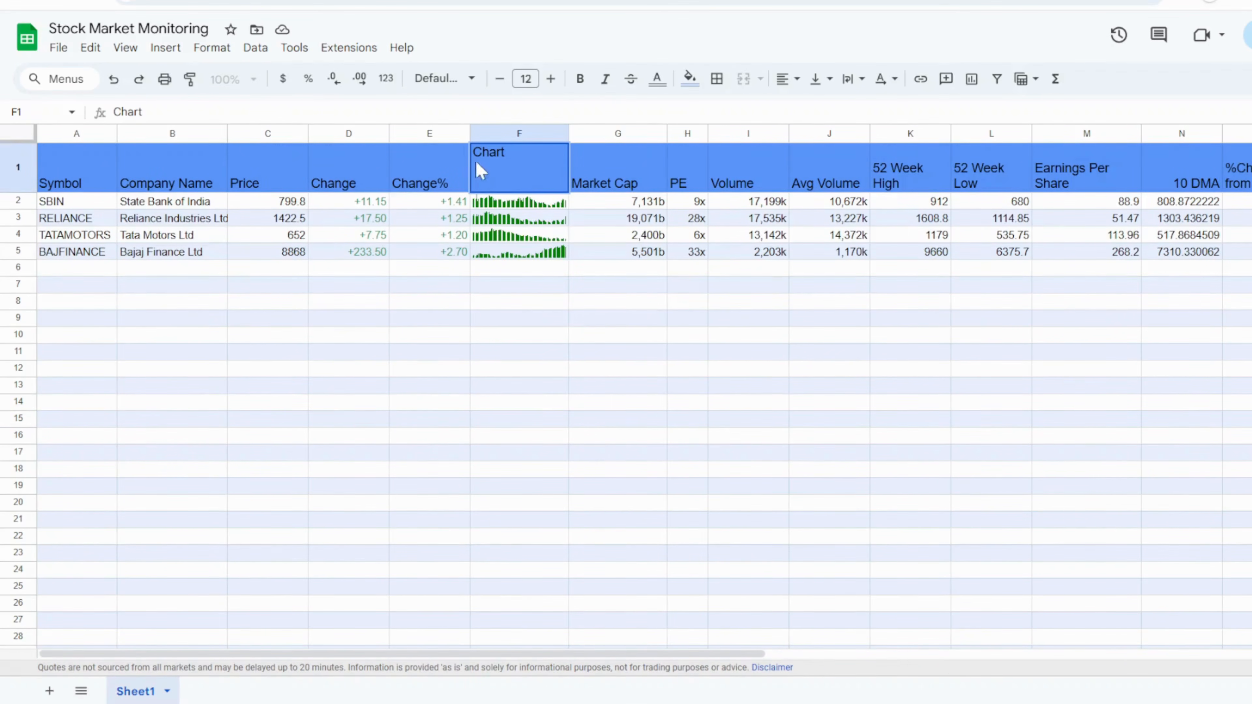
{"action": "type", "text": "1 year"}
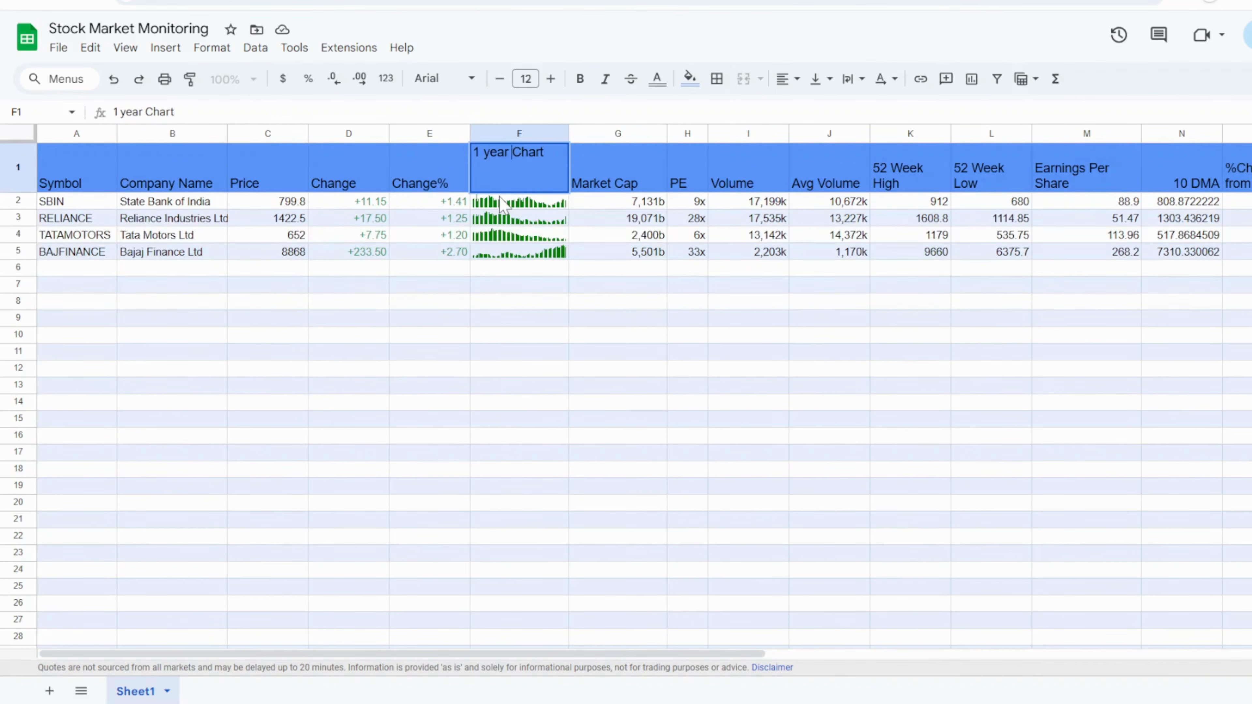
{"action": "left_click", "coordinate": [598, 437]}
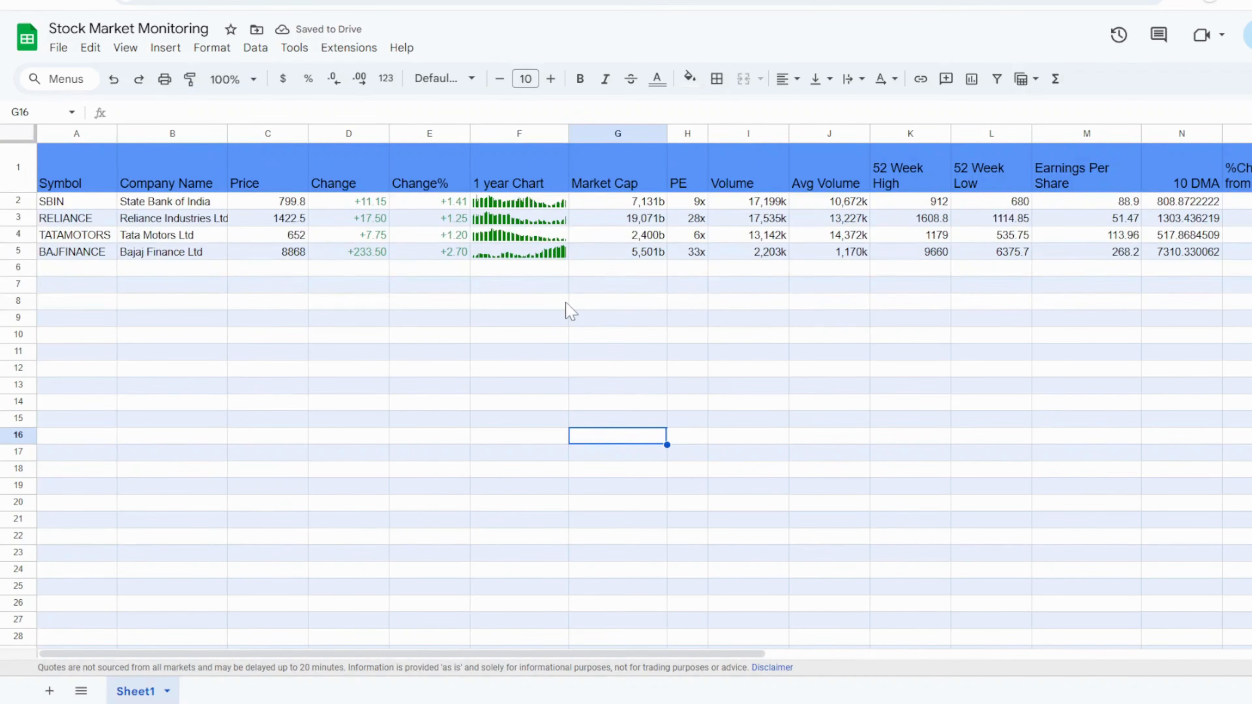
{"action": "left_click", "coordinate": [508, 206]}
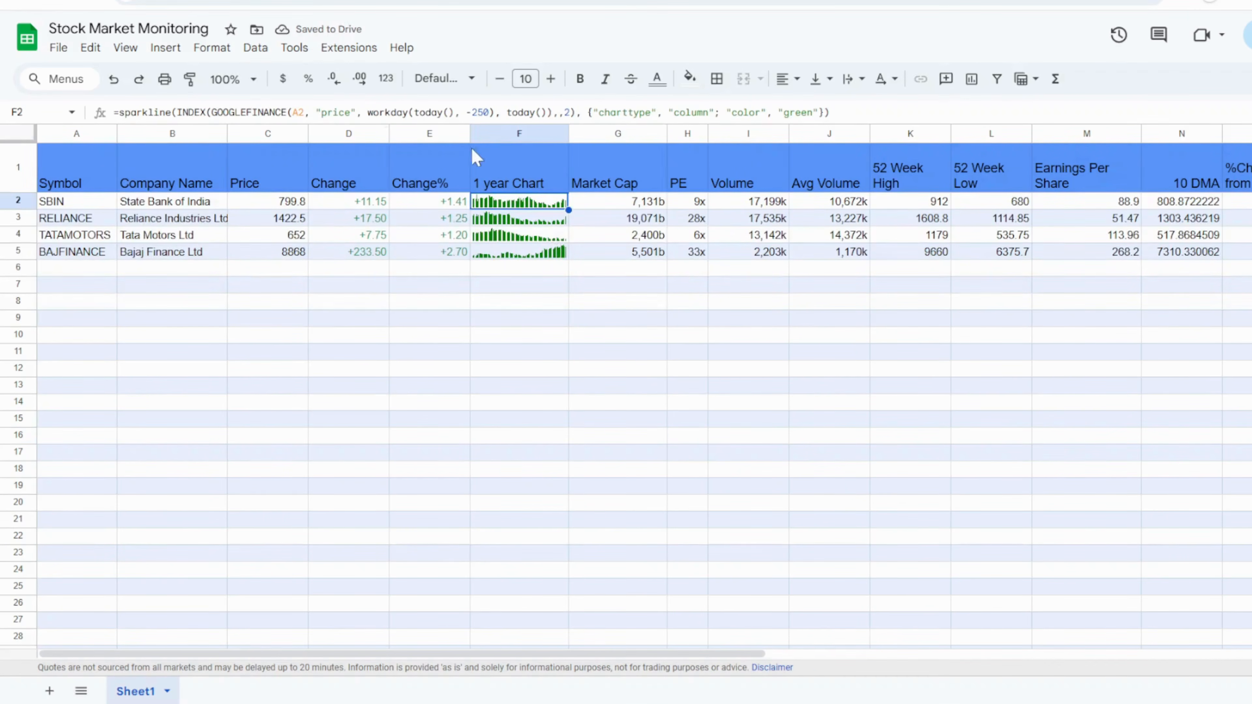
{"action": "left_click", "coordinate": [645, 376]}
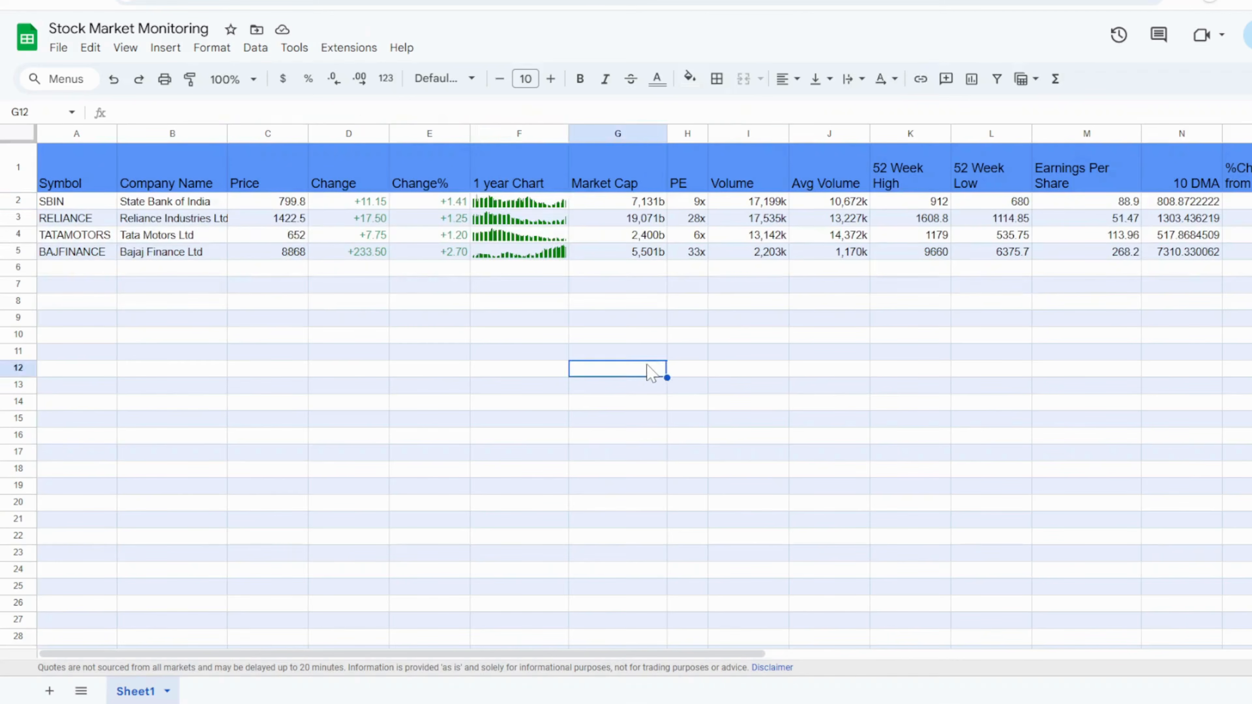